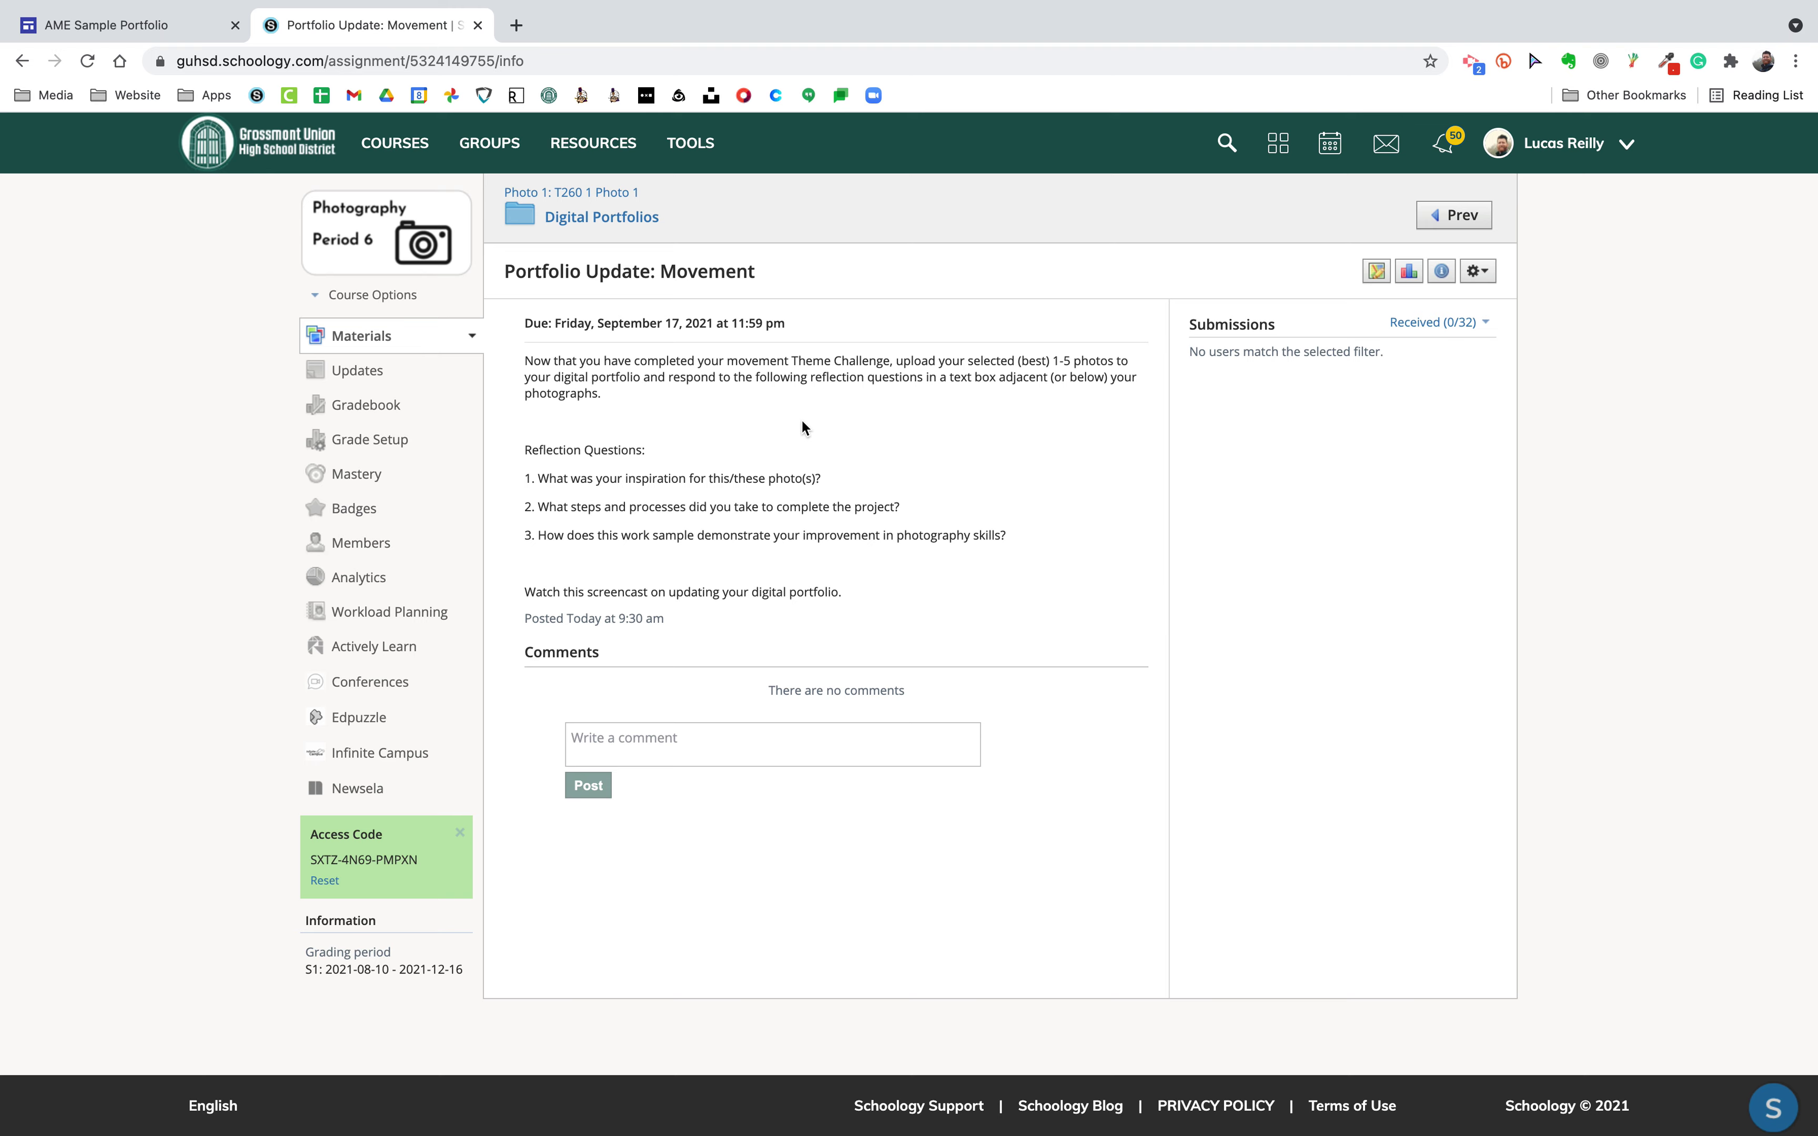
- Review the 'Portfolio Update: Movement' assignment in Schoology, then switch to the AME Sample Portfolio editor
scroll(805, 403, up, 5)
scroll(805, 403, up, 1)
scroll(806, 403, down, 1)
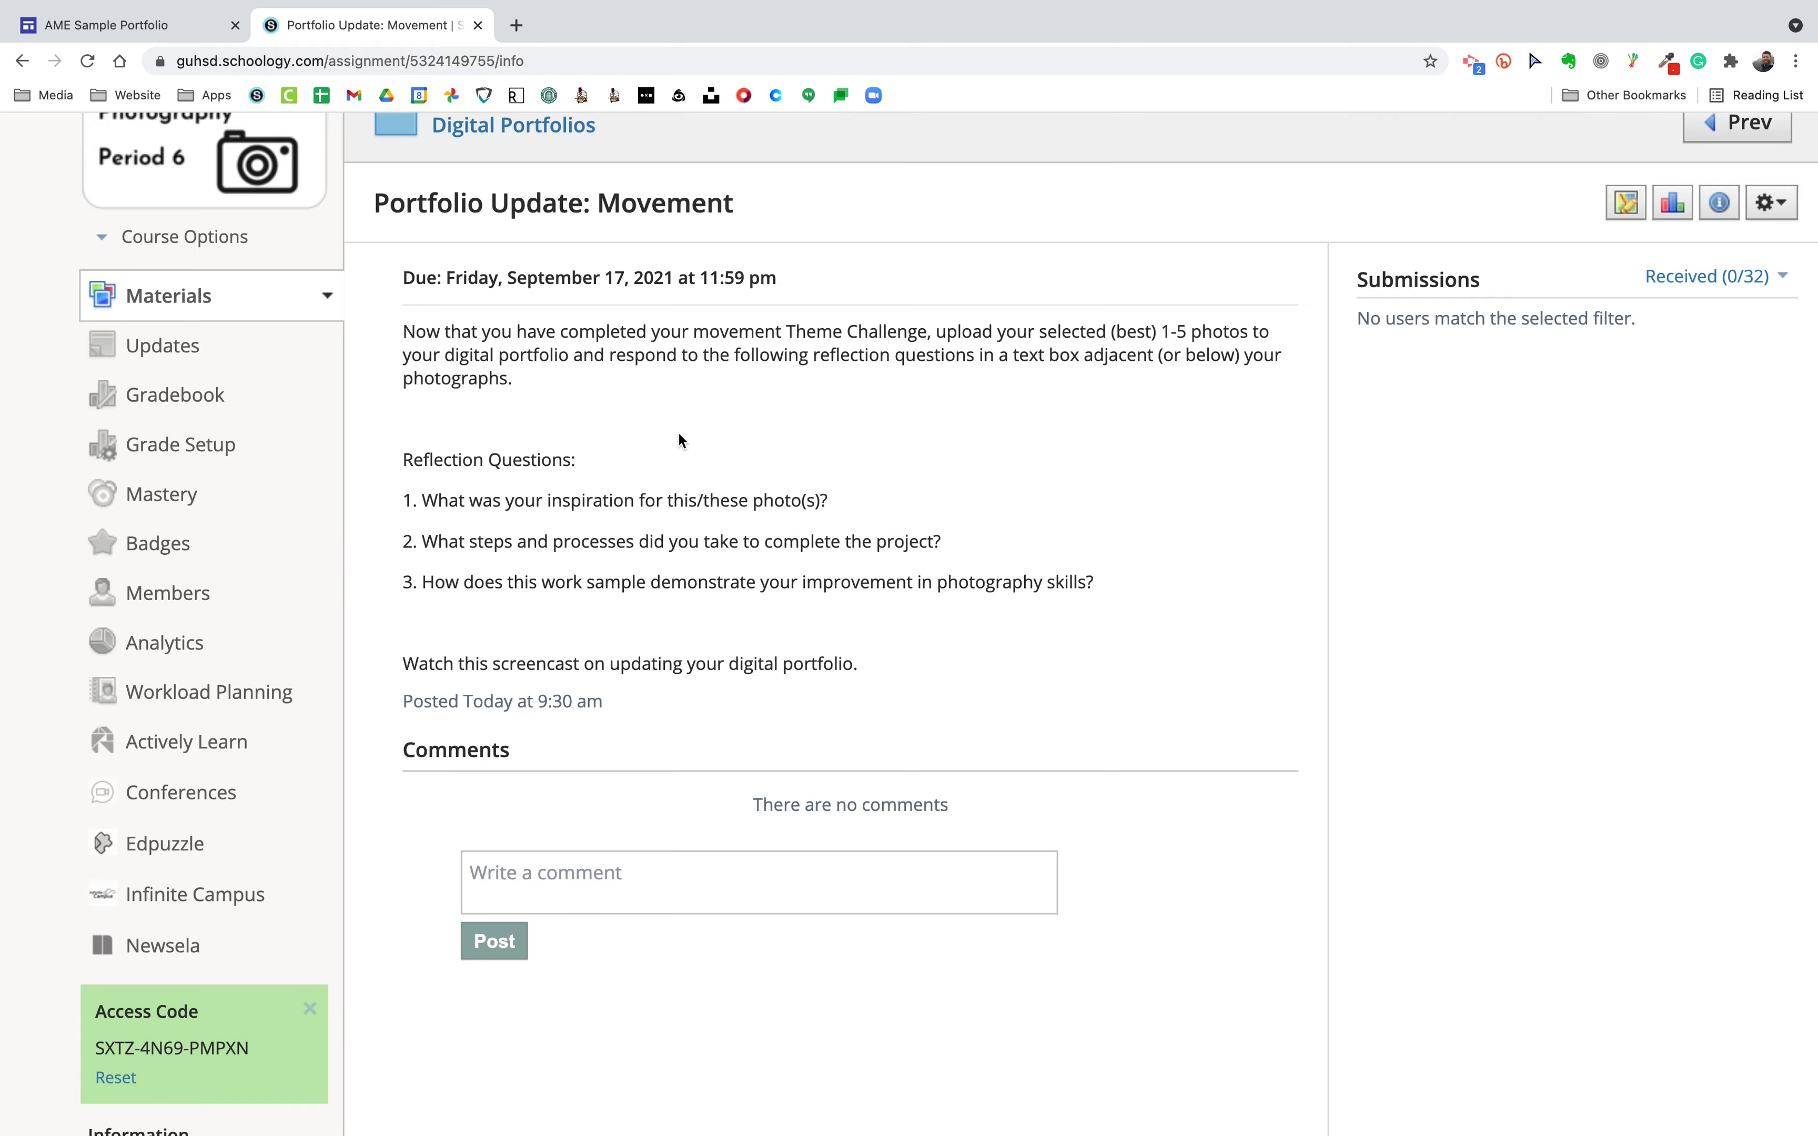
scroll(665, 535, down, 5)
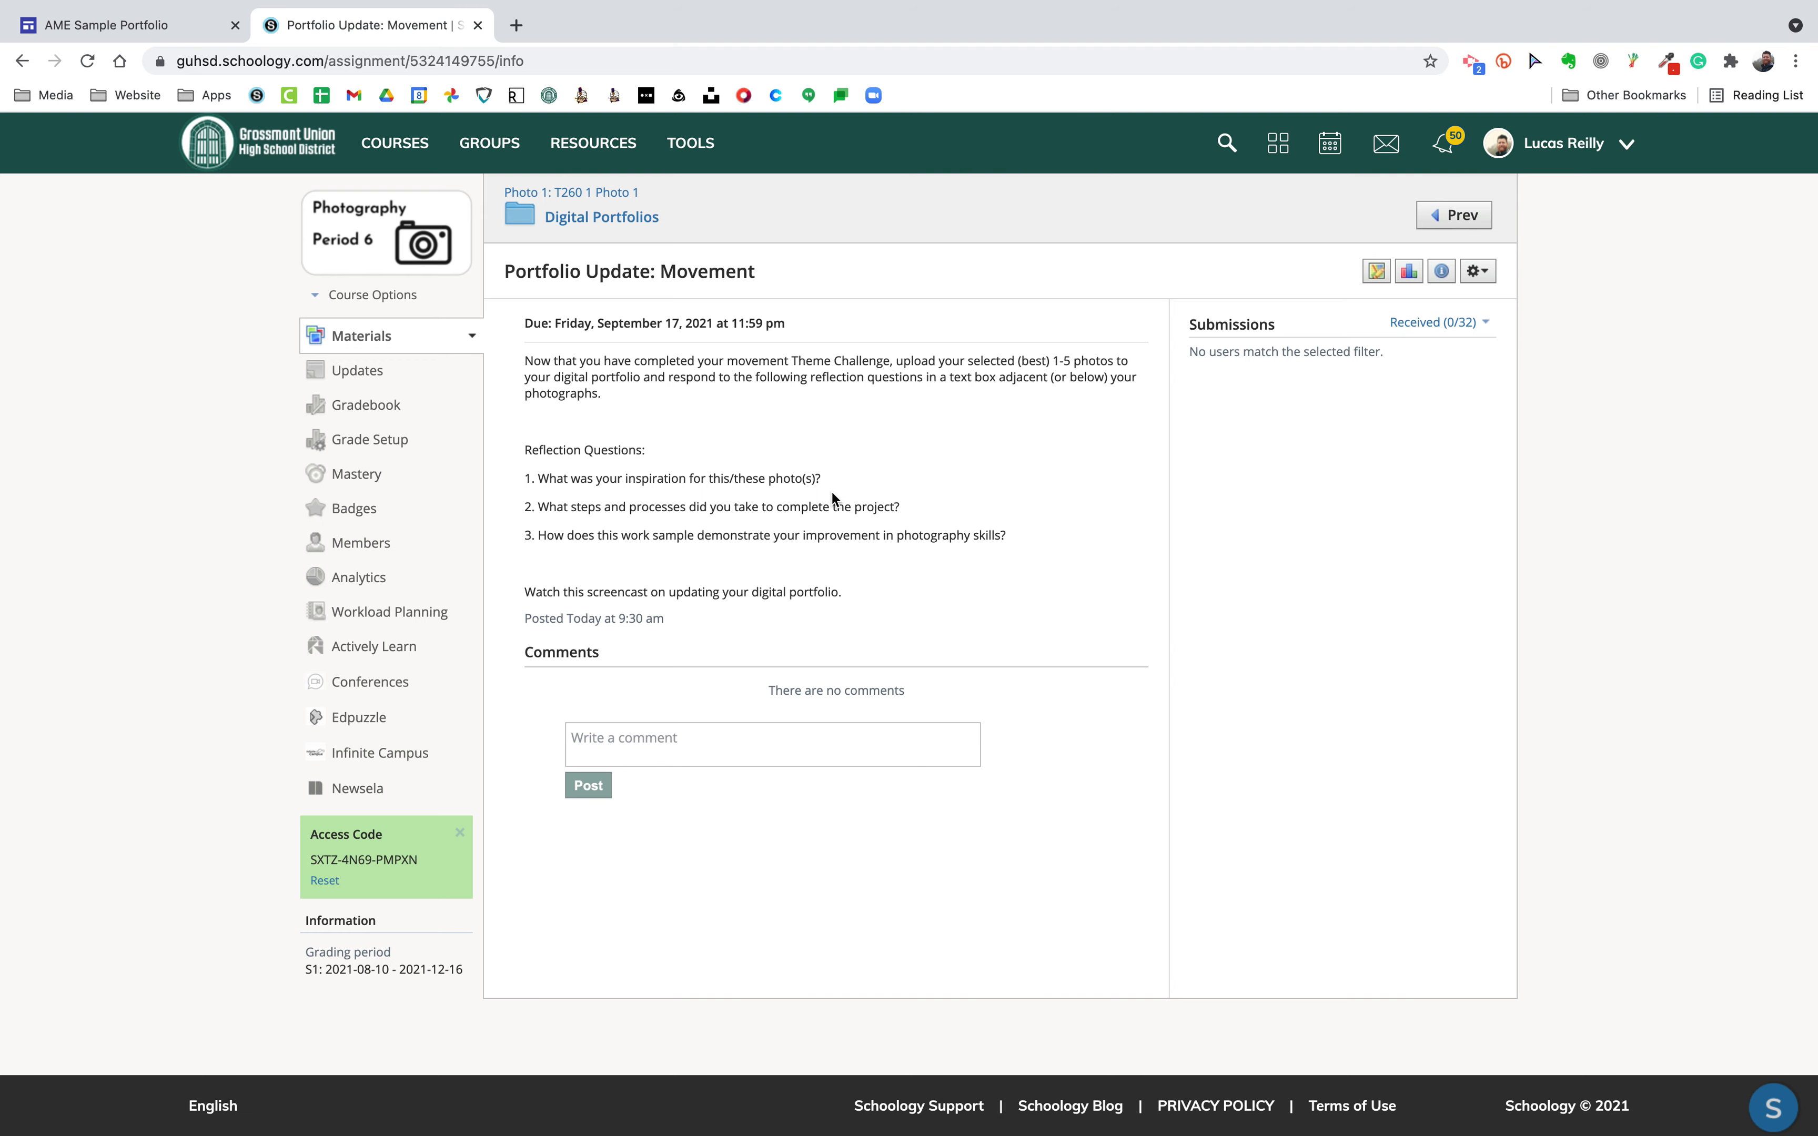
click(128, 25)
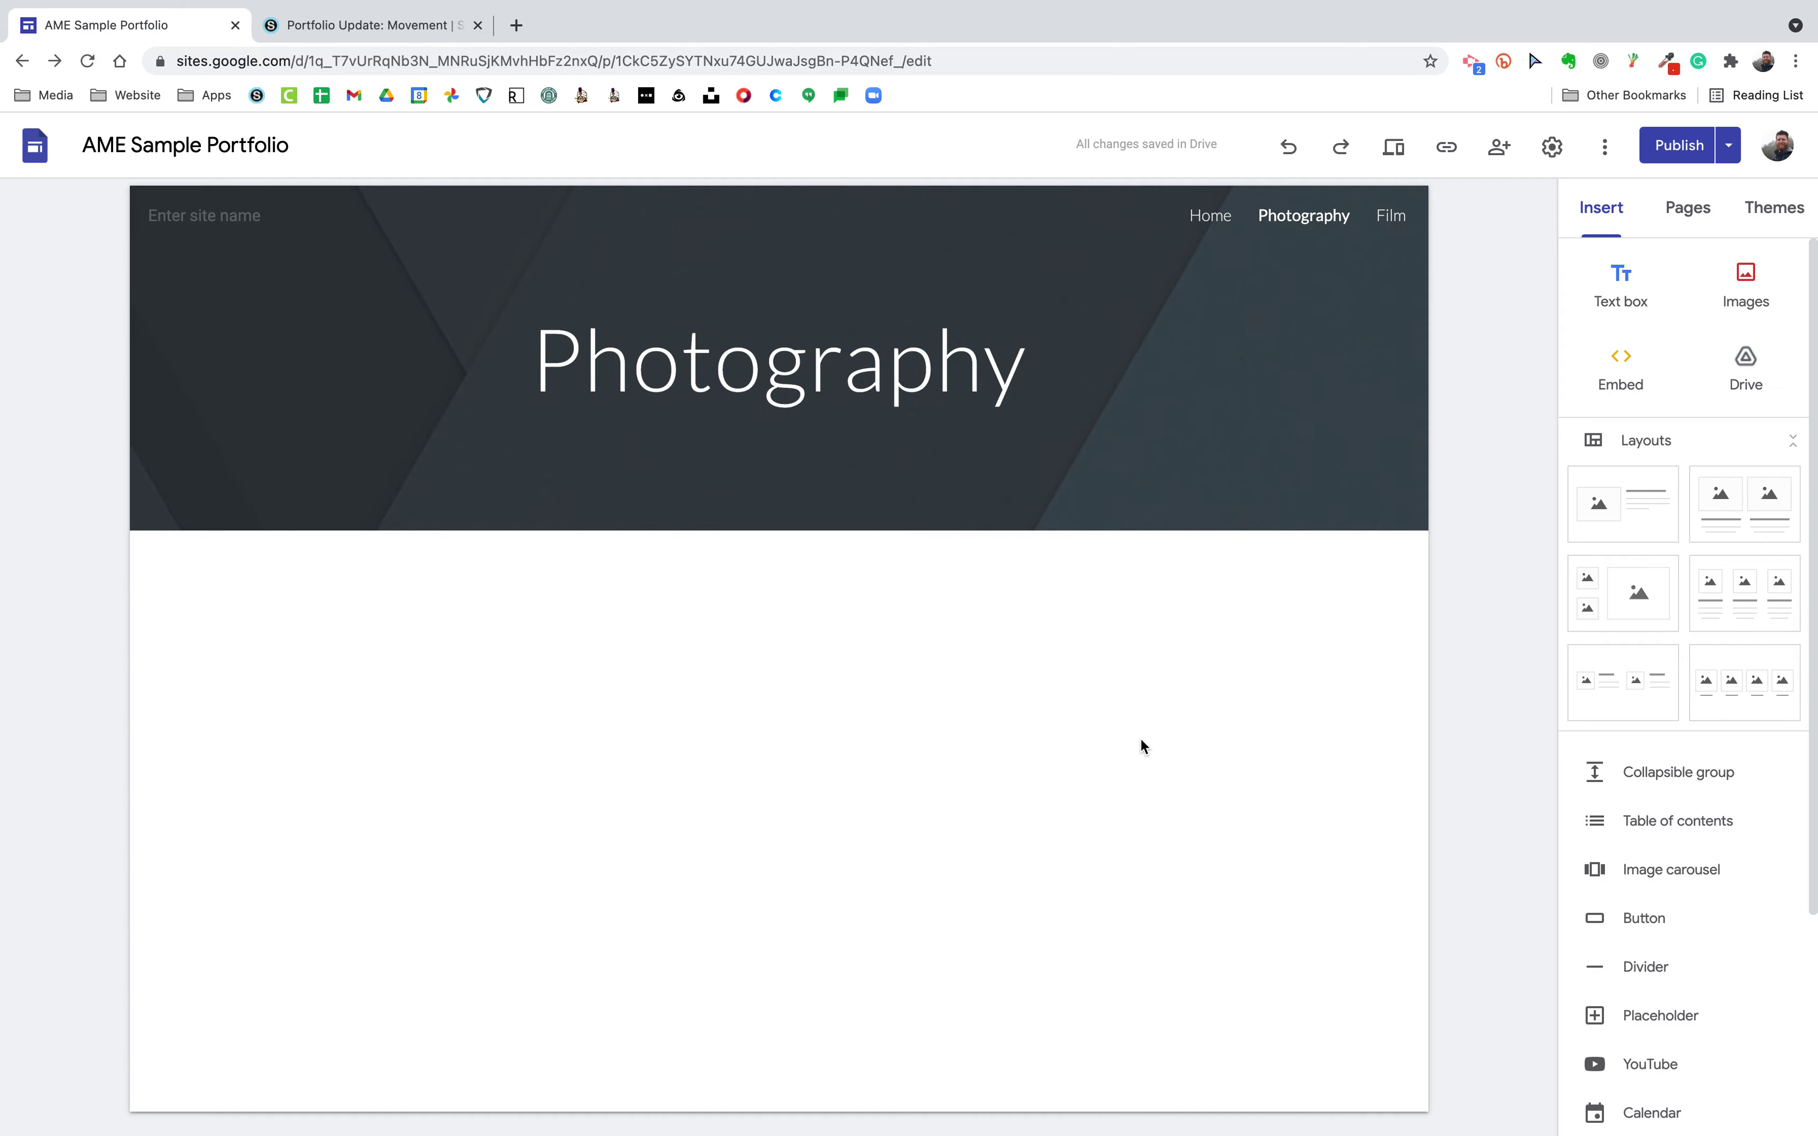
key(ctrl+Left)
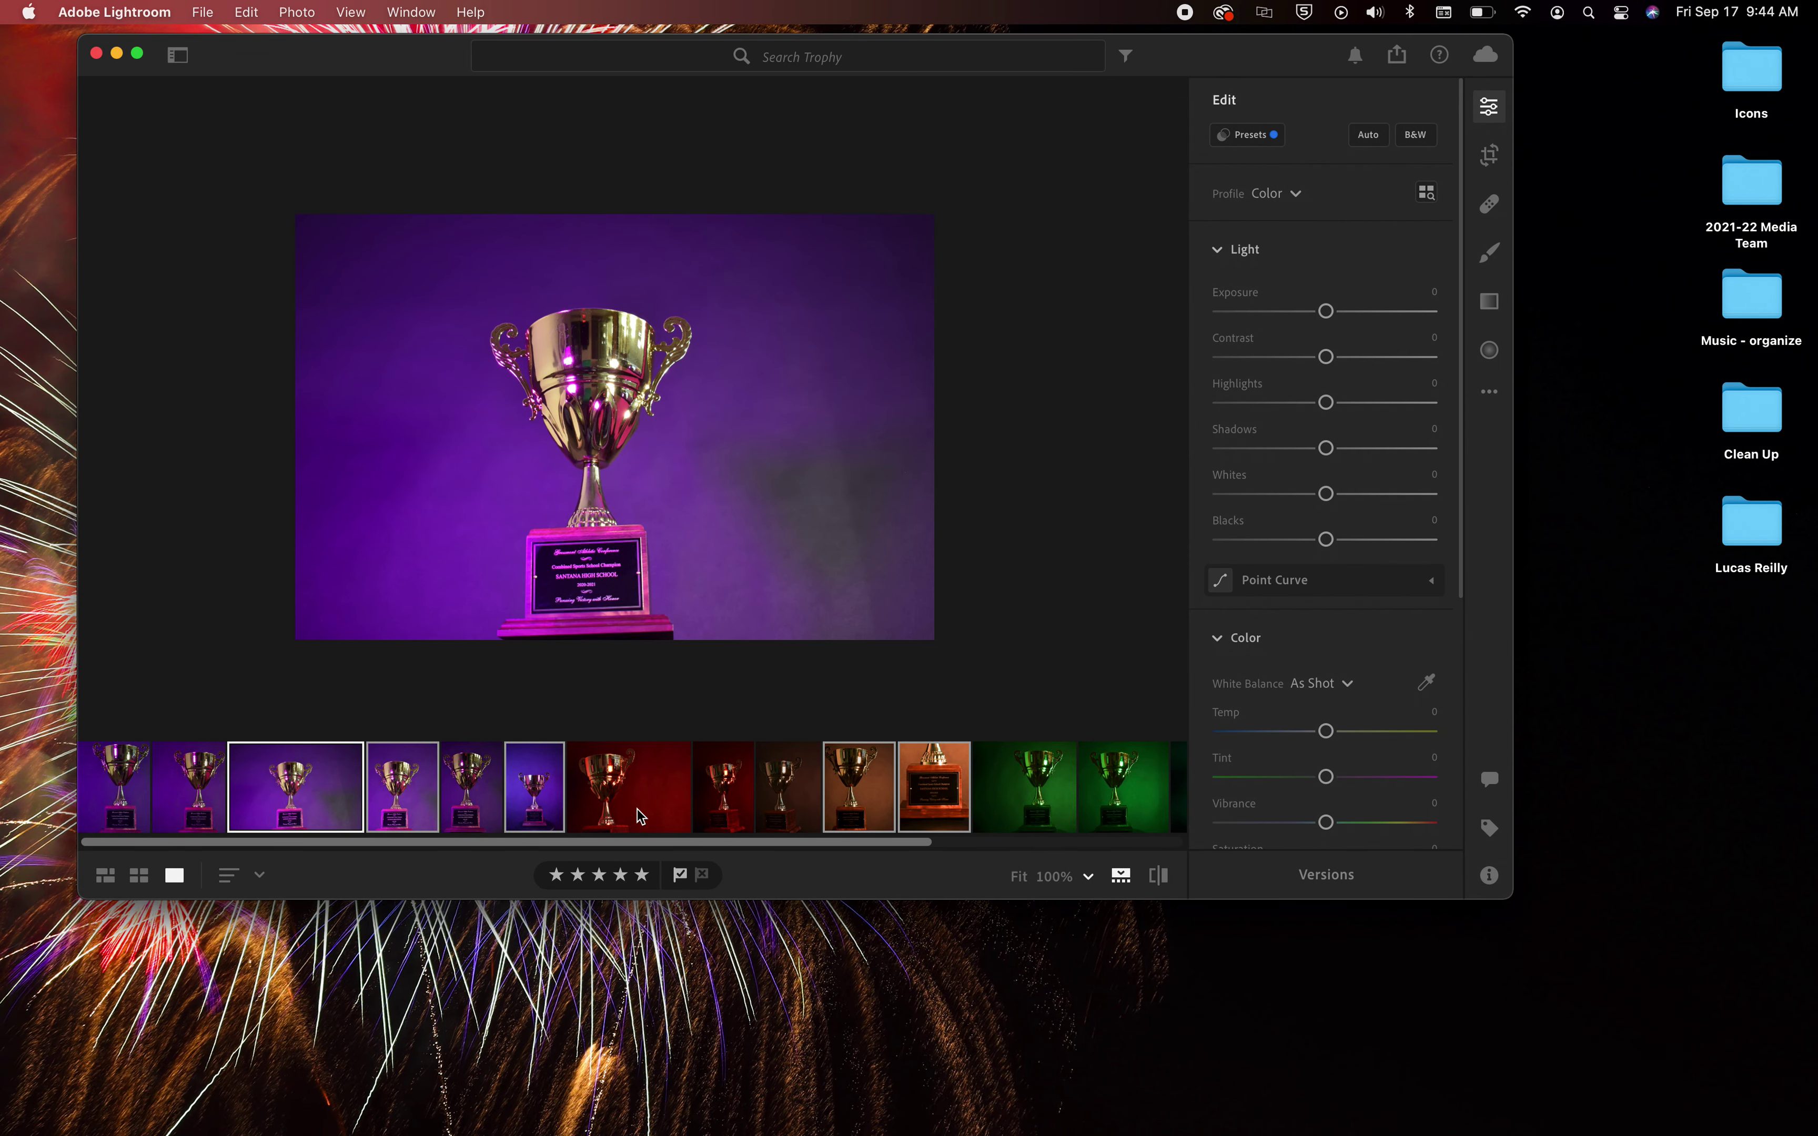
- Confirm in Finder that the Movement folder inside the personal desktop folder is empty, then close it
click(642, 814)
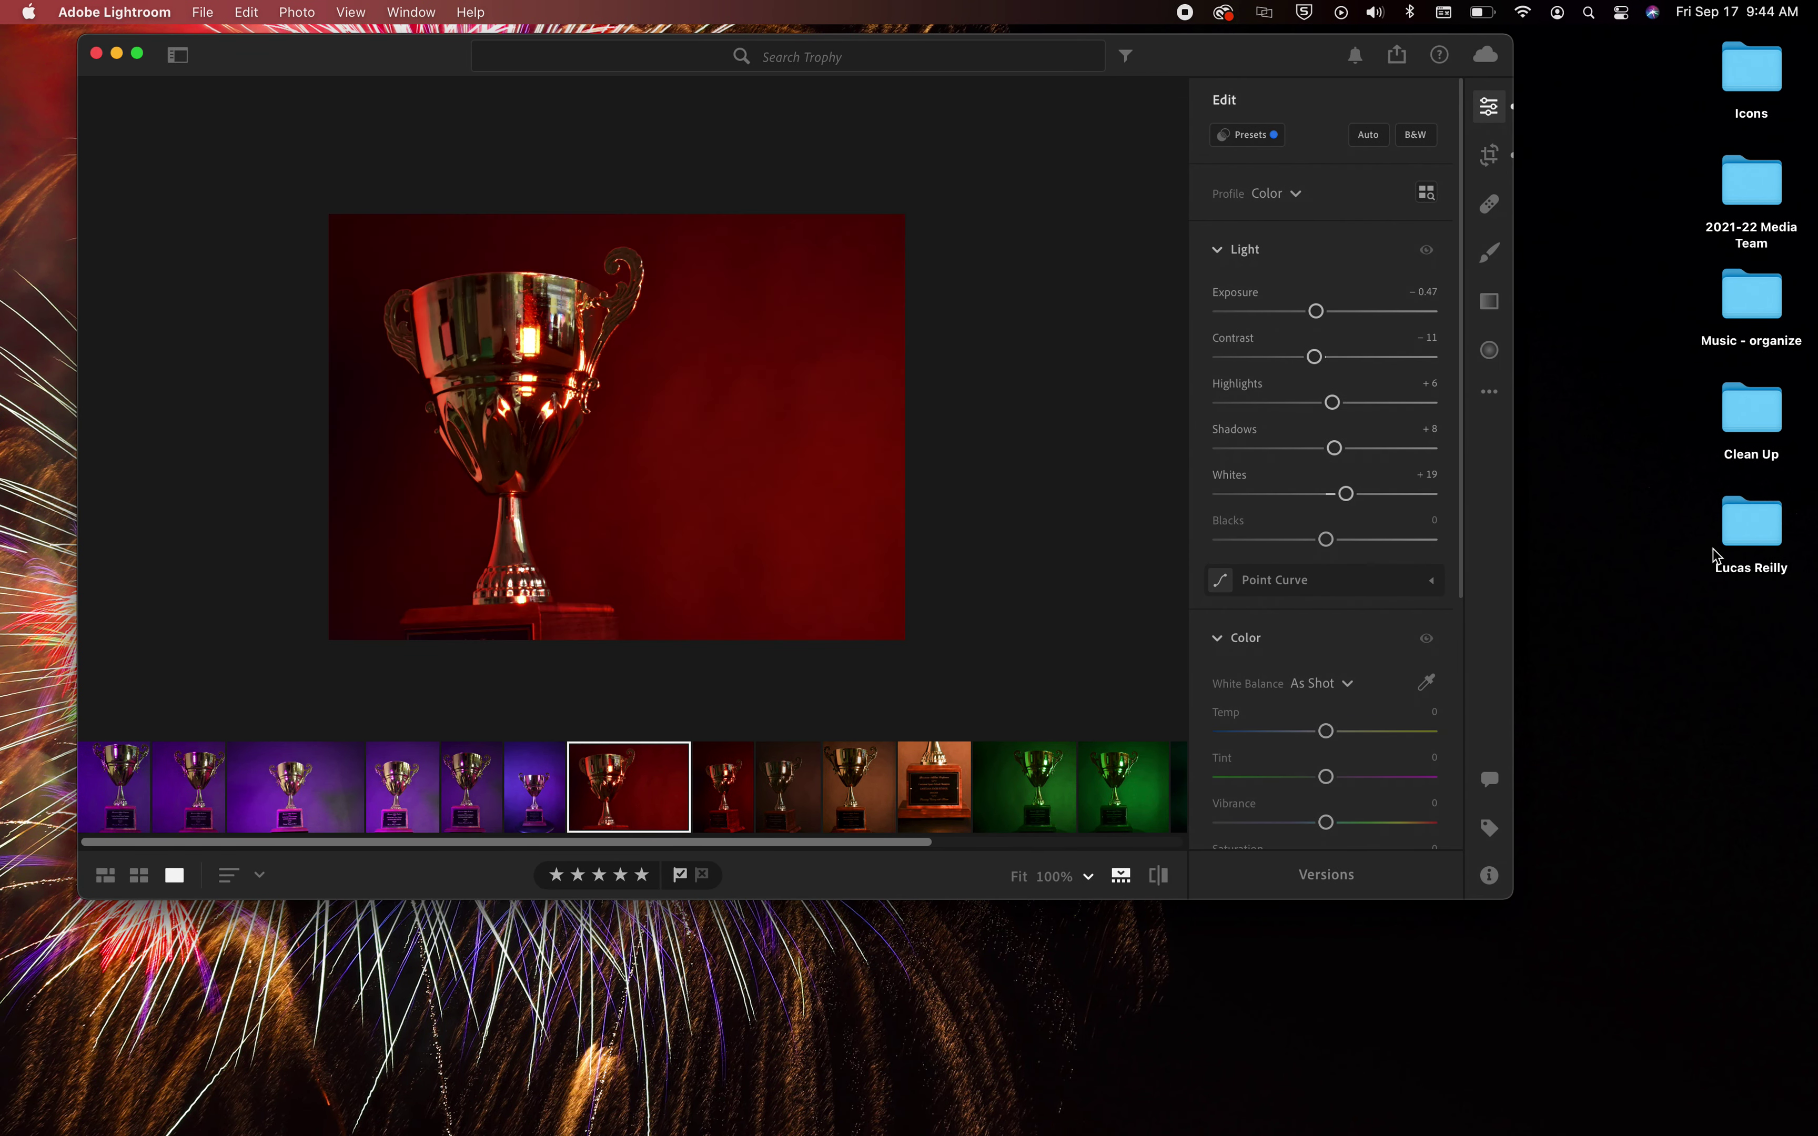
double_click(1741, 529)
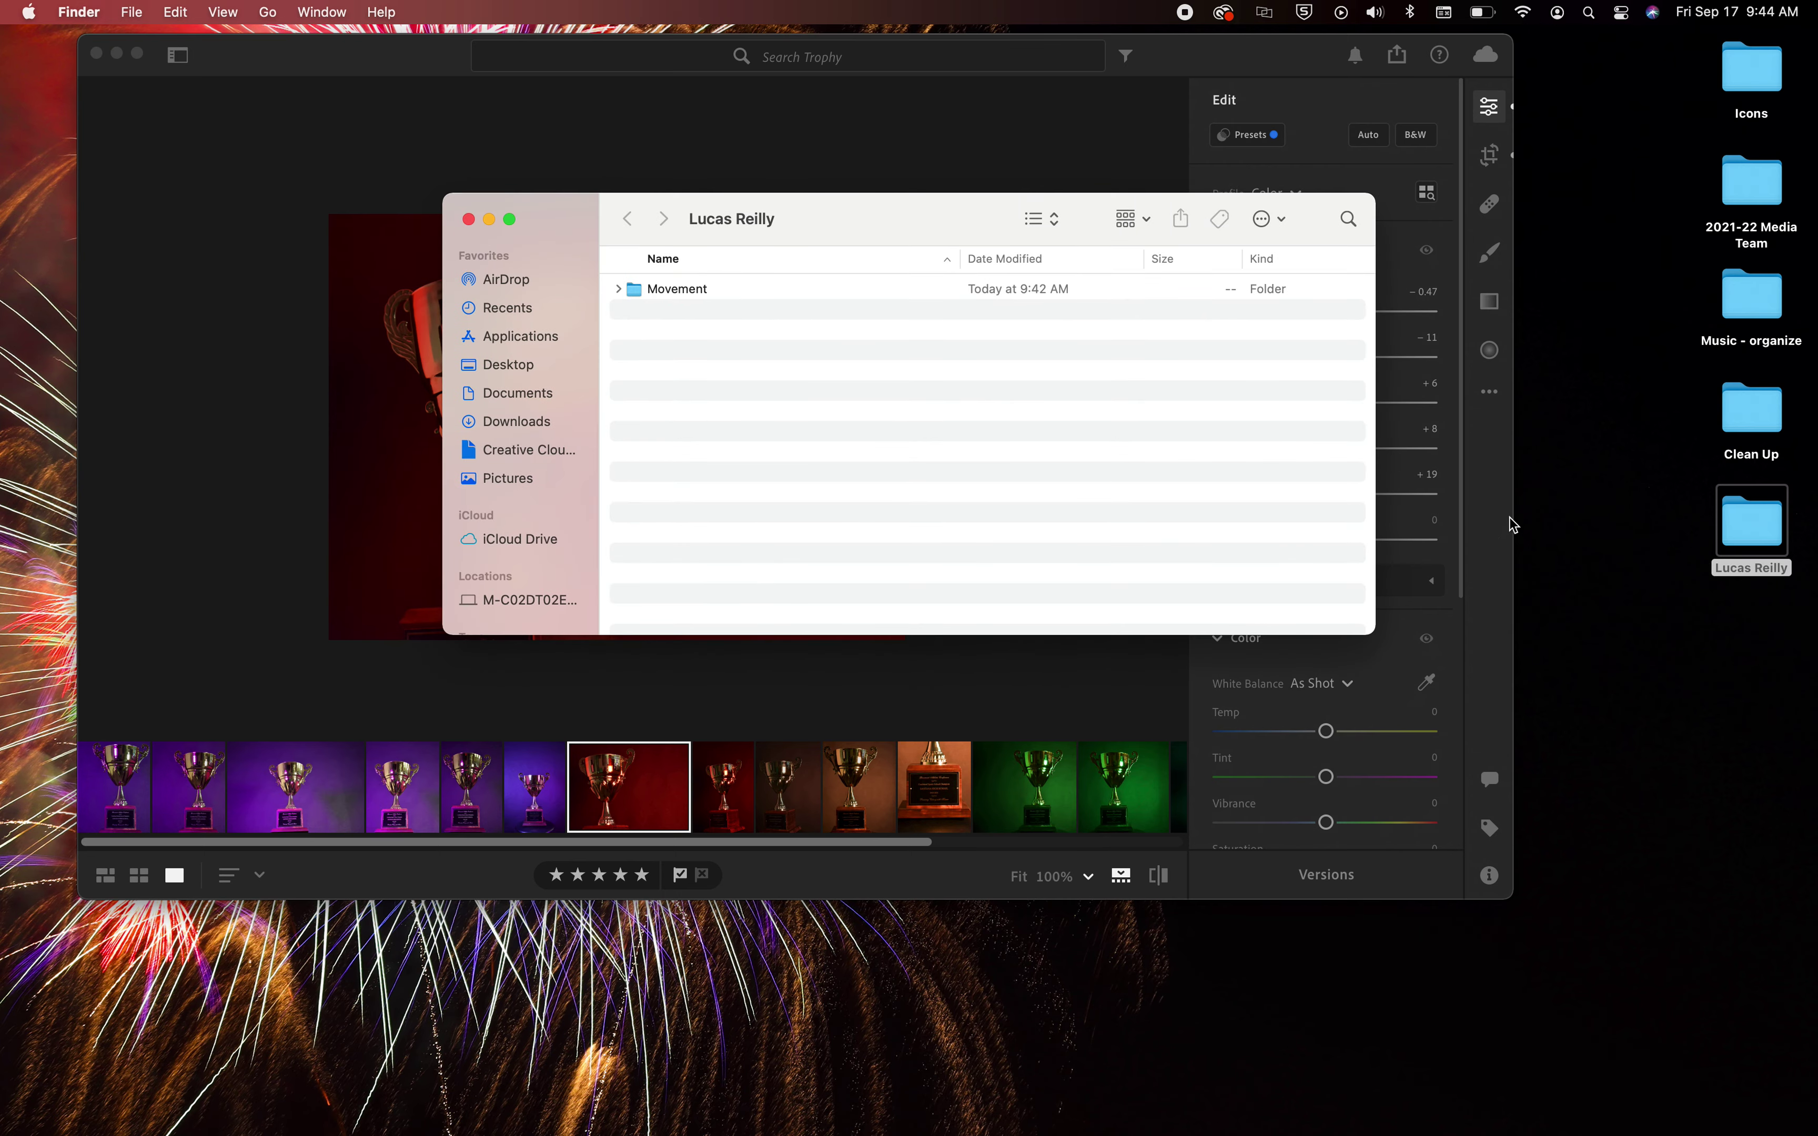
double_click(635, 289)
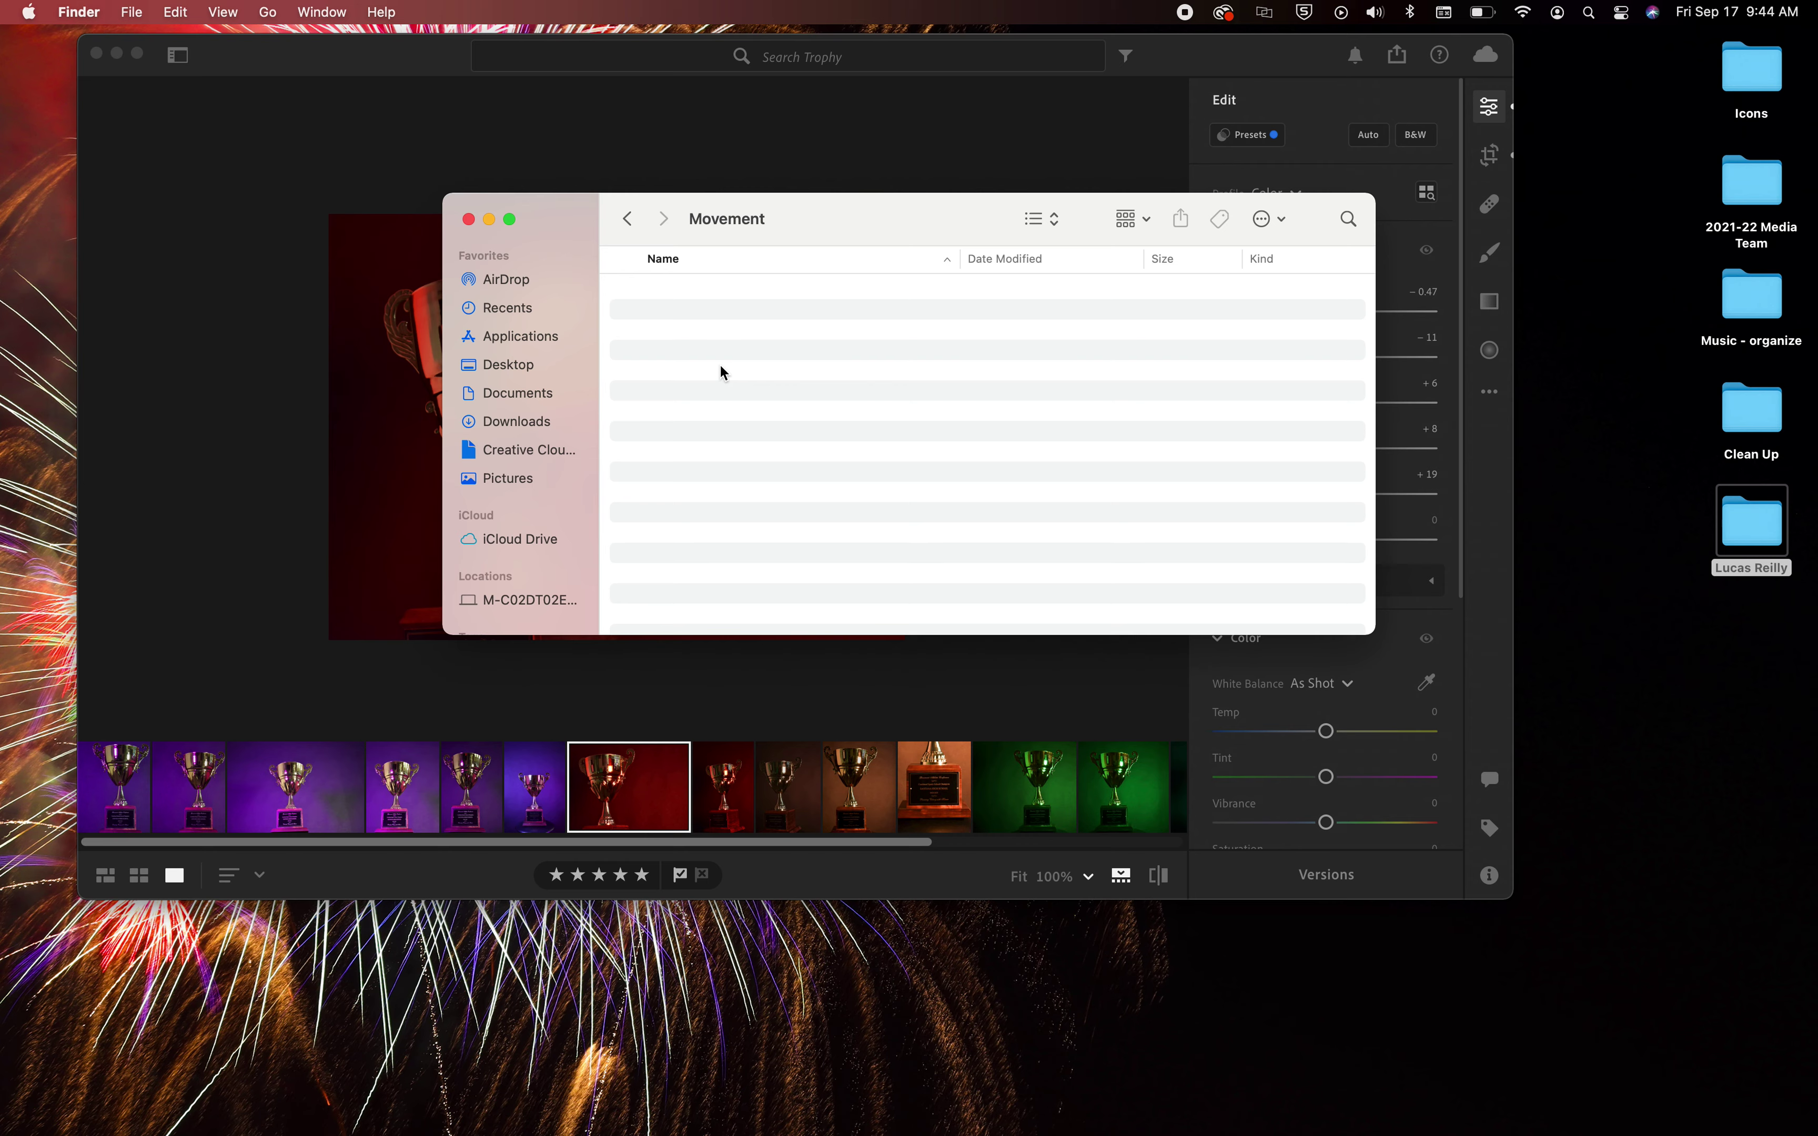
click(627, 218)
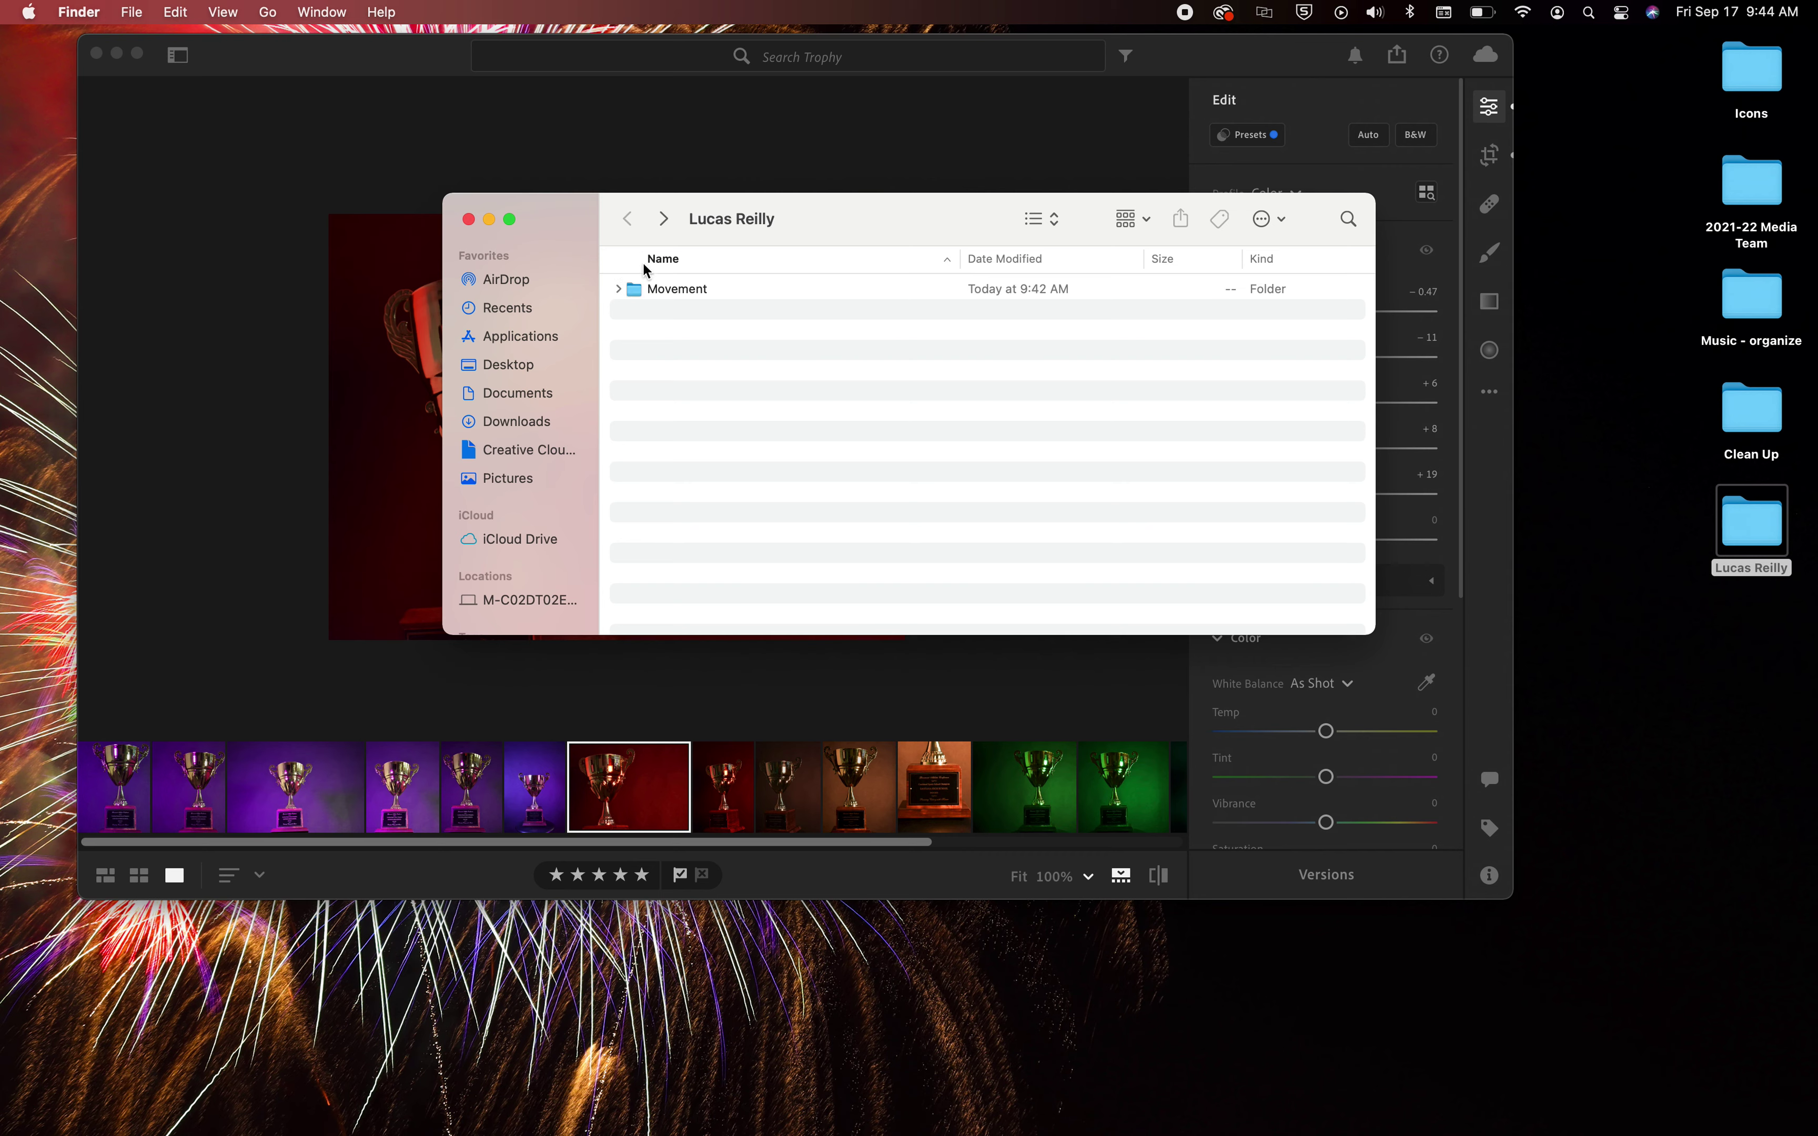
click(631, 290)
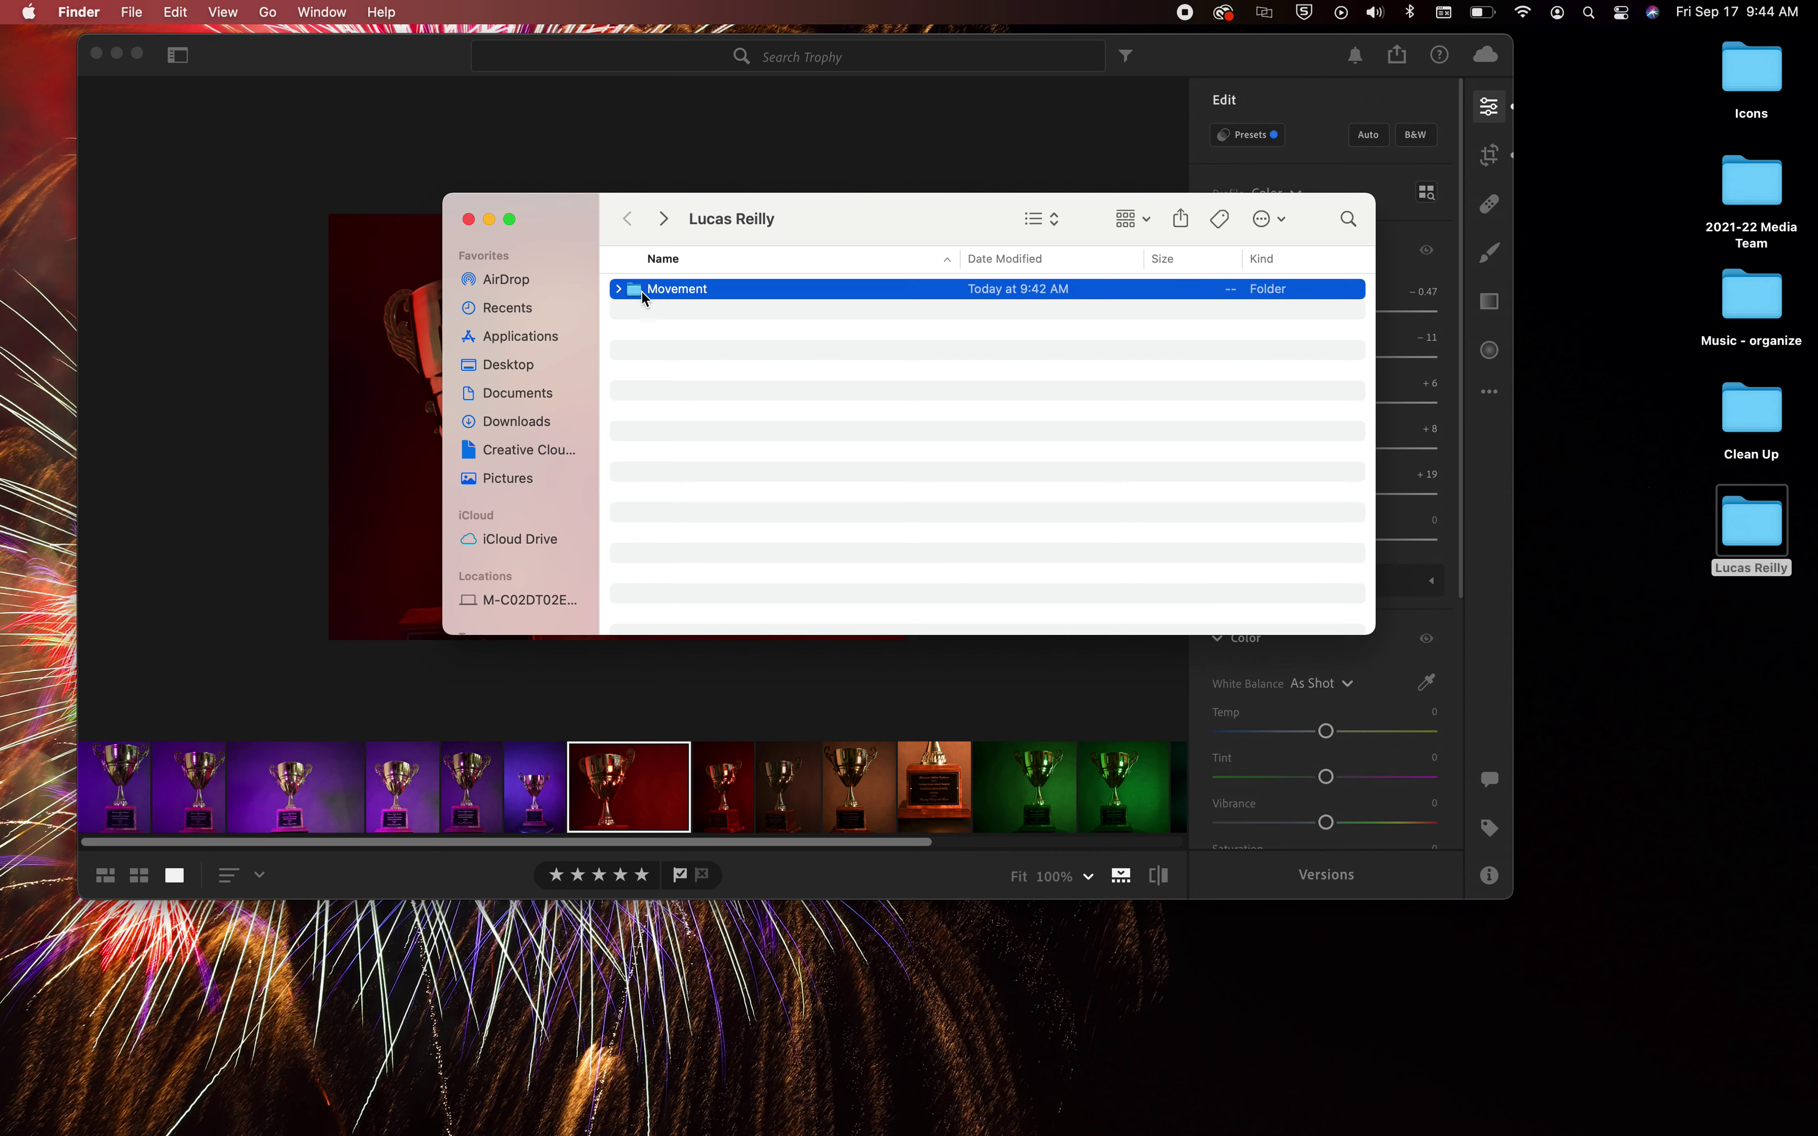
double_click(631, 289)
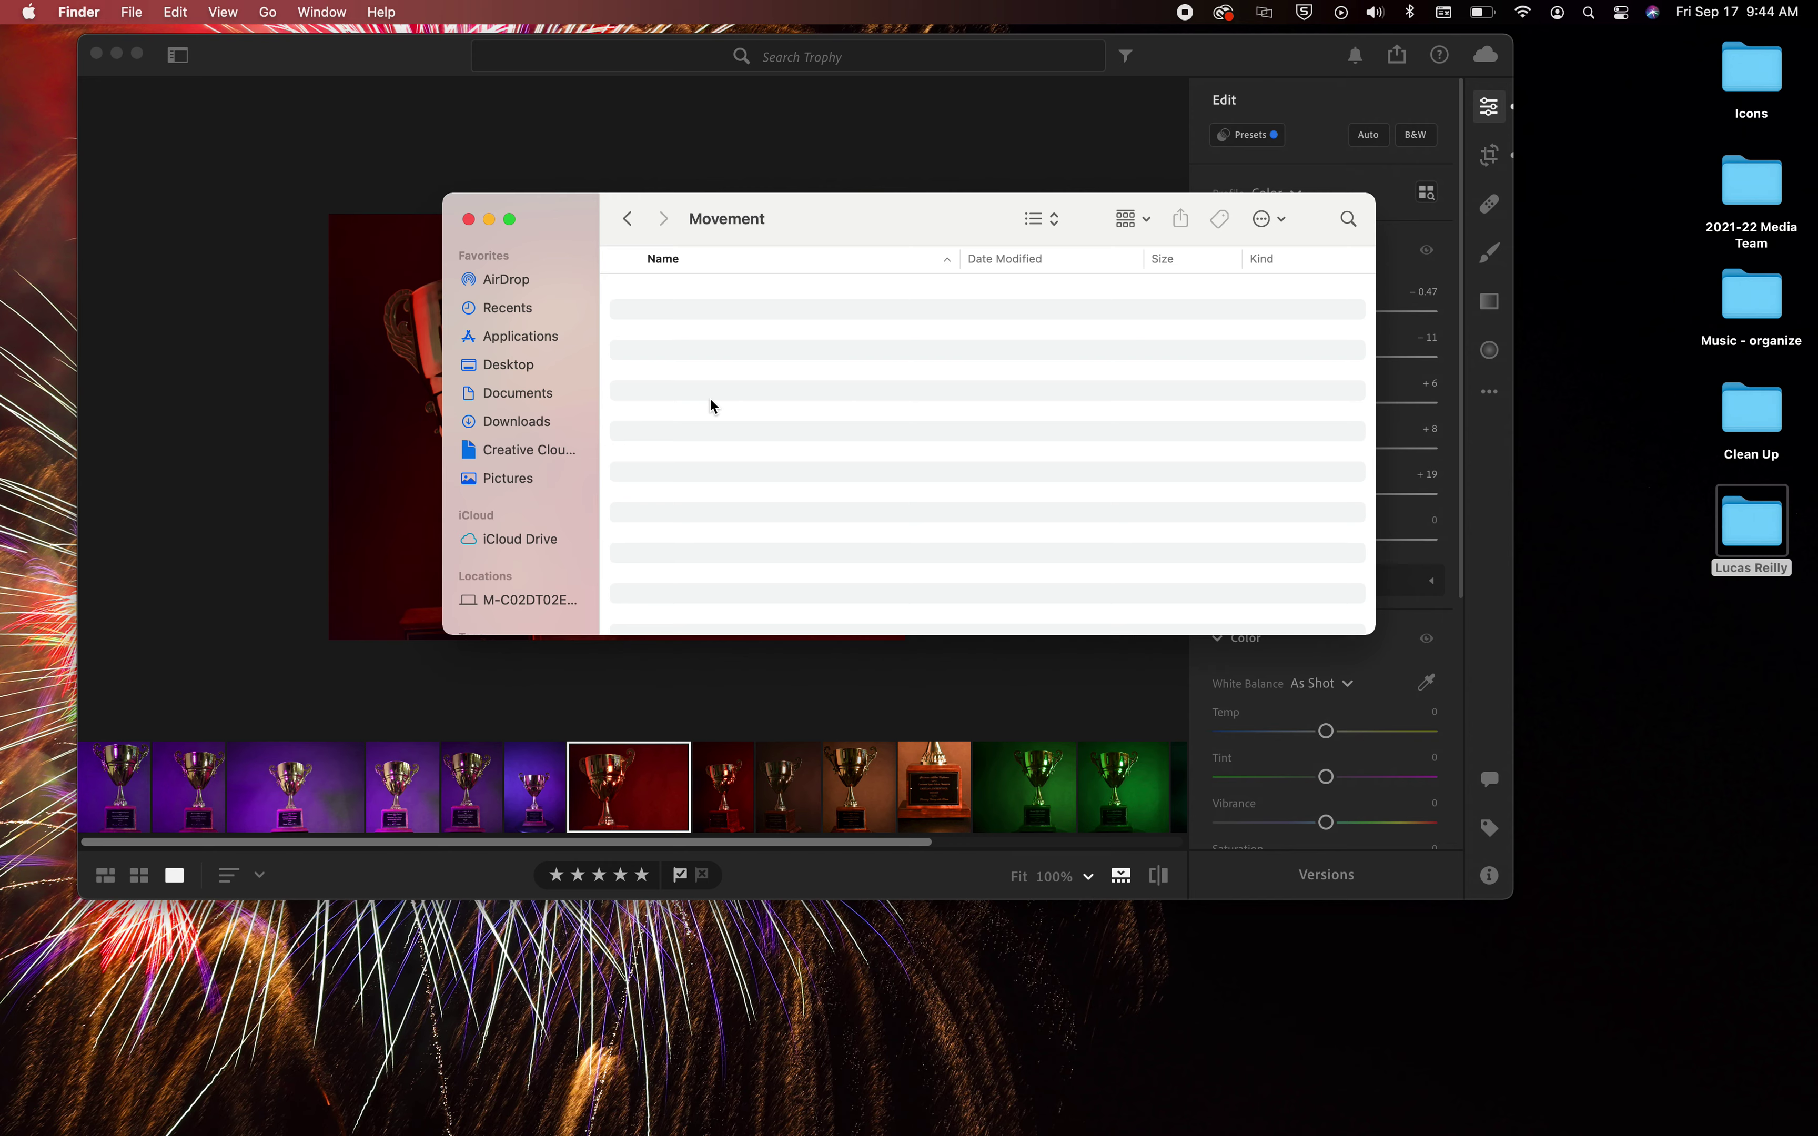
click(468, 219)
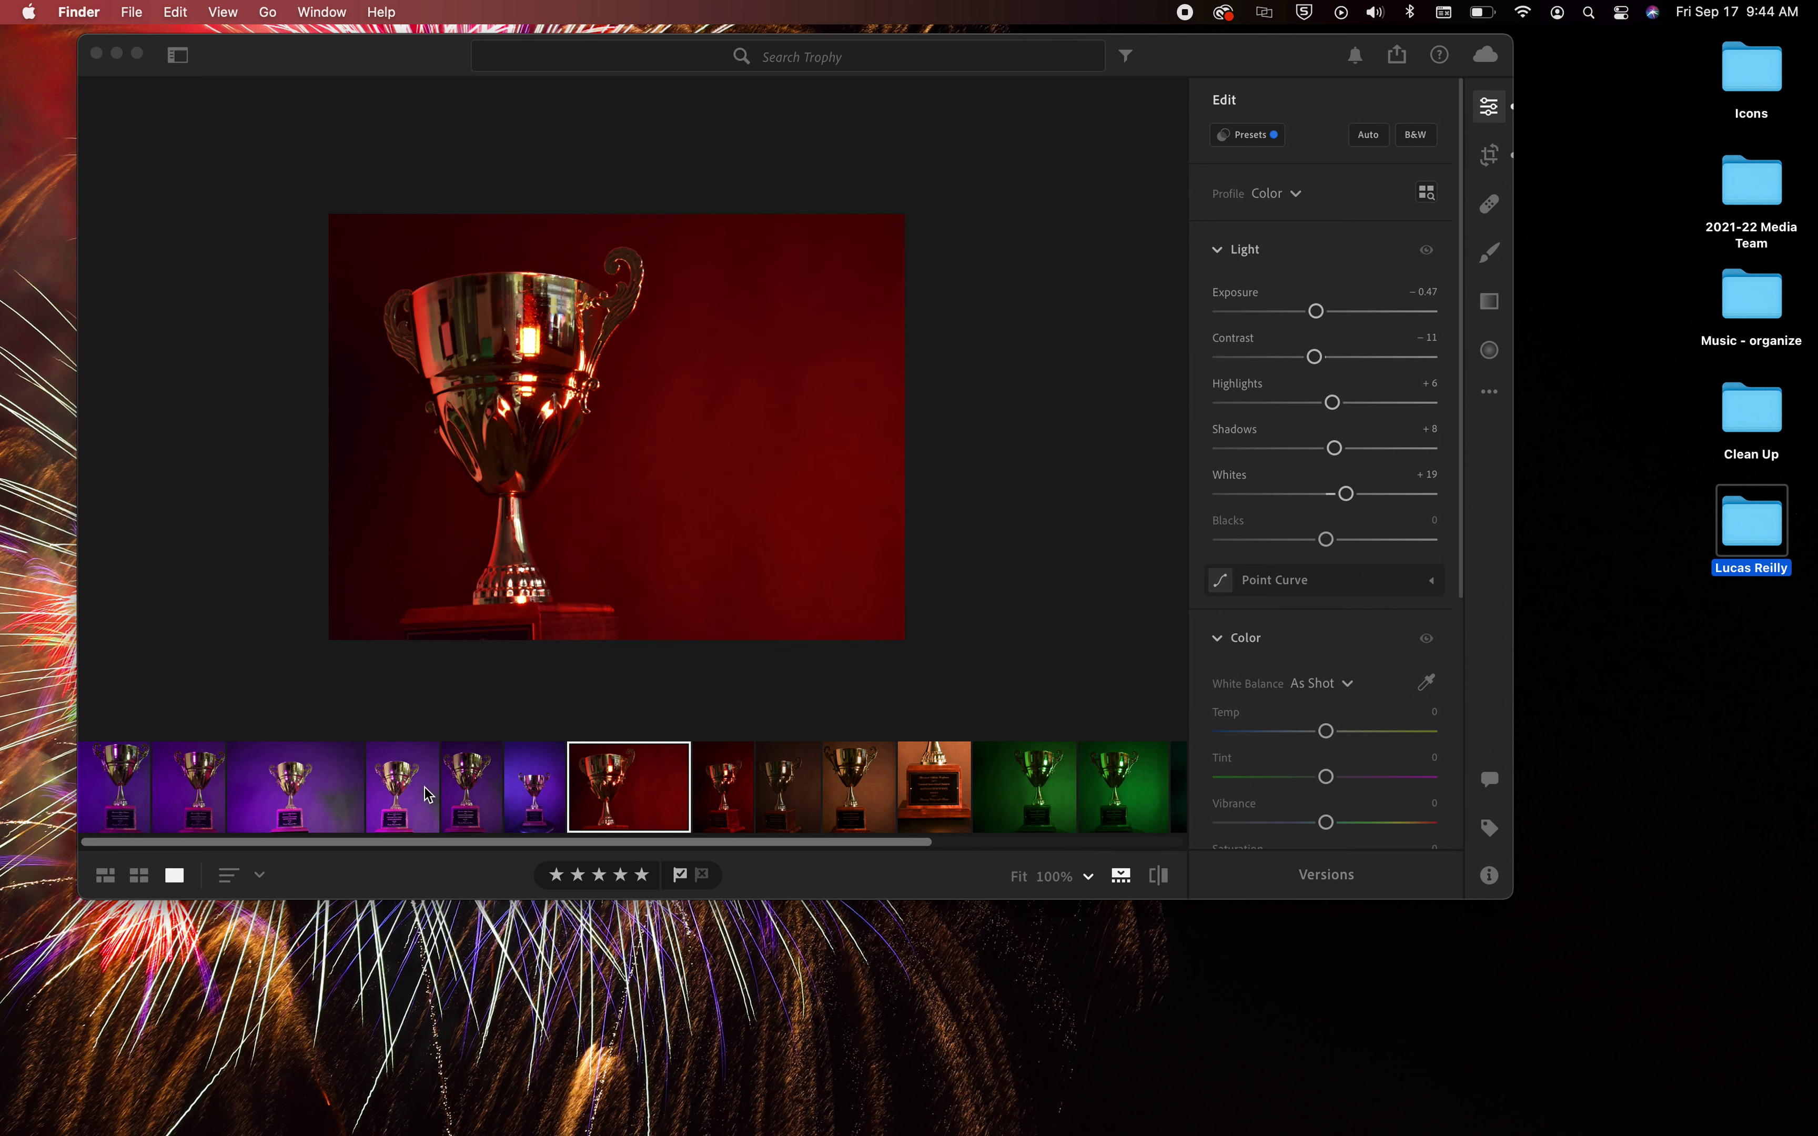
- Browse the trophy photos in the Lightroom filmstrip
click(330, 790)
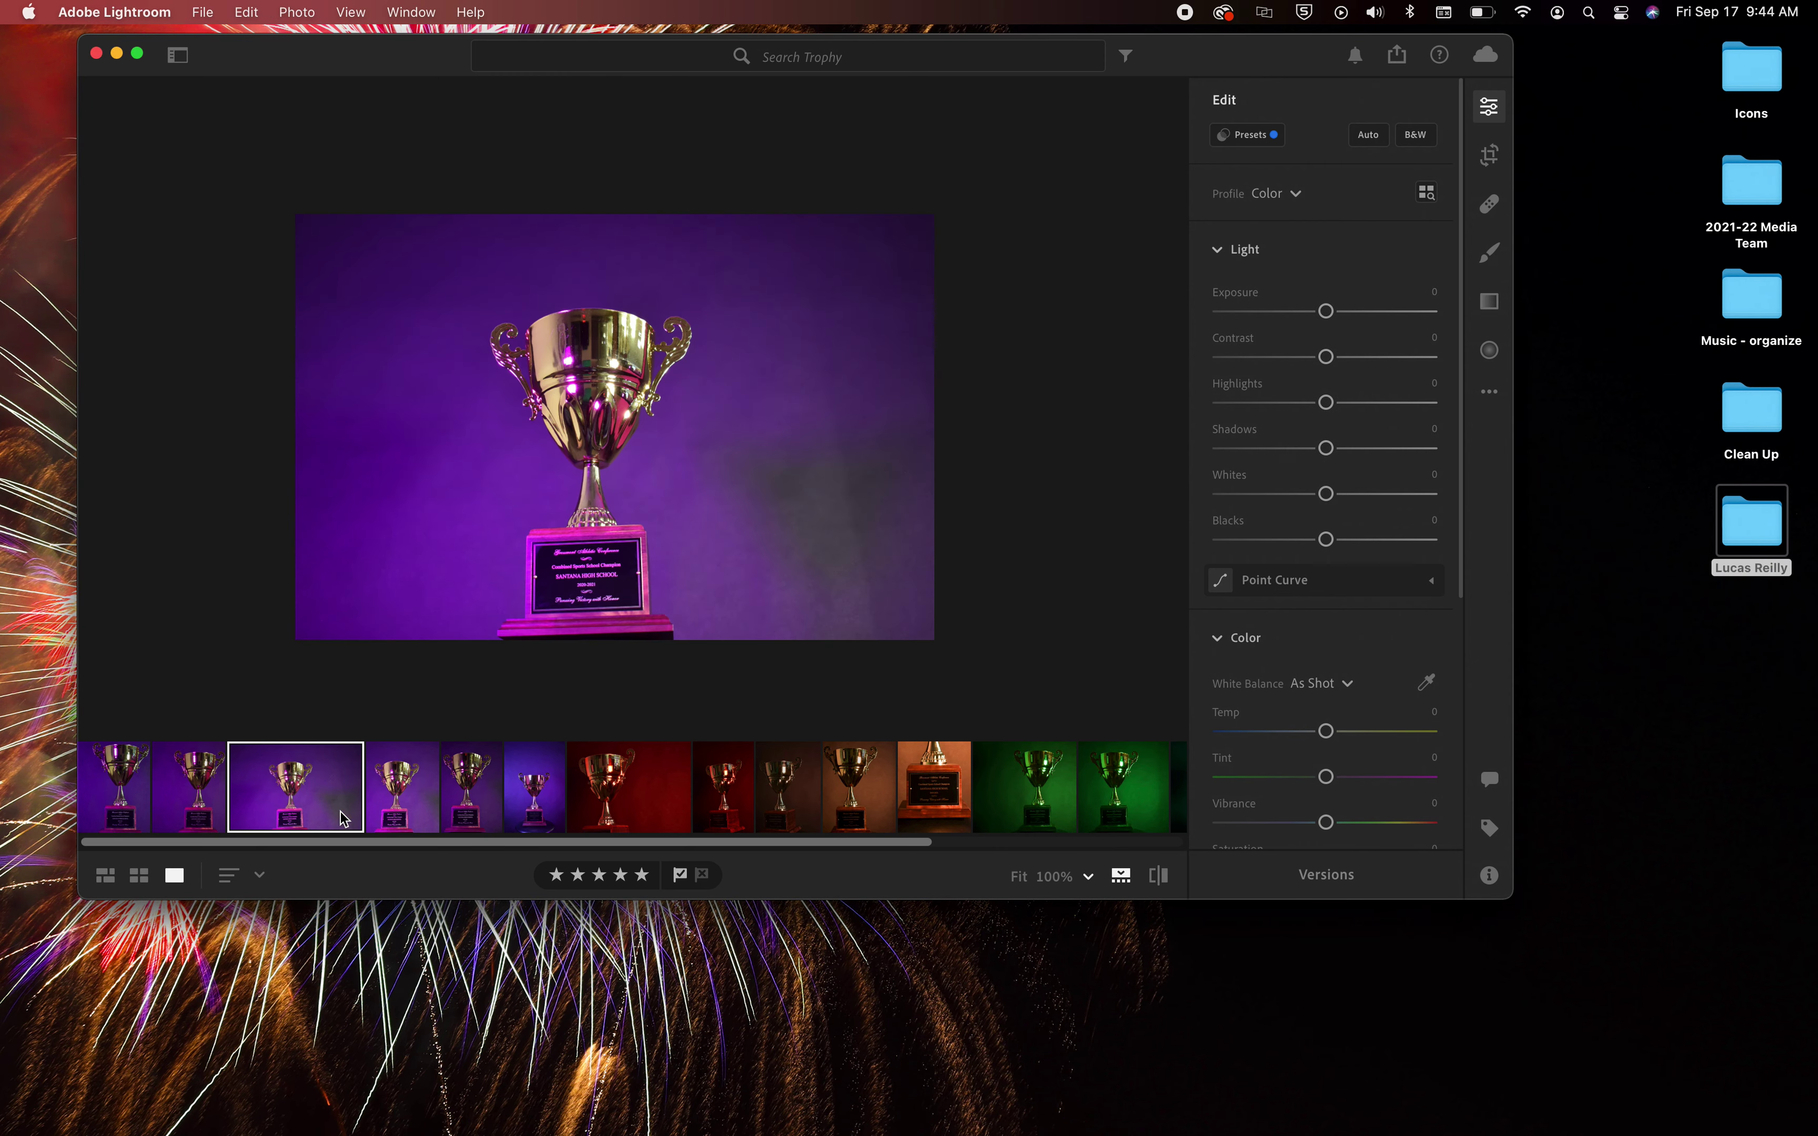
scroll(563, 819, right, 10)
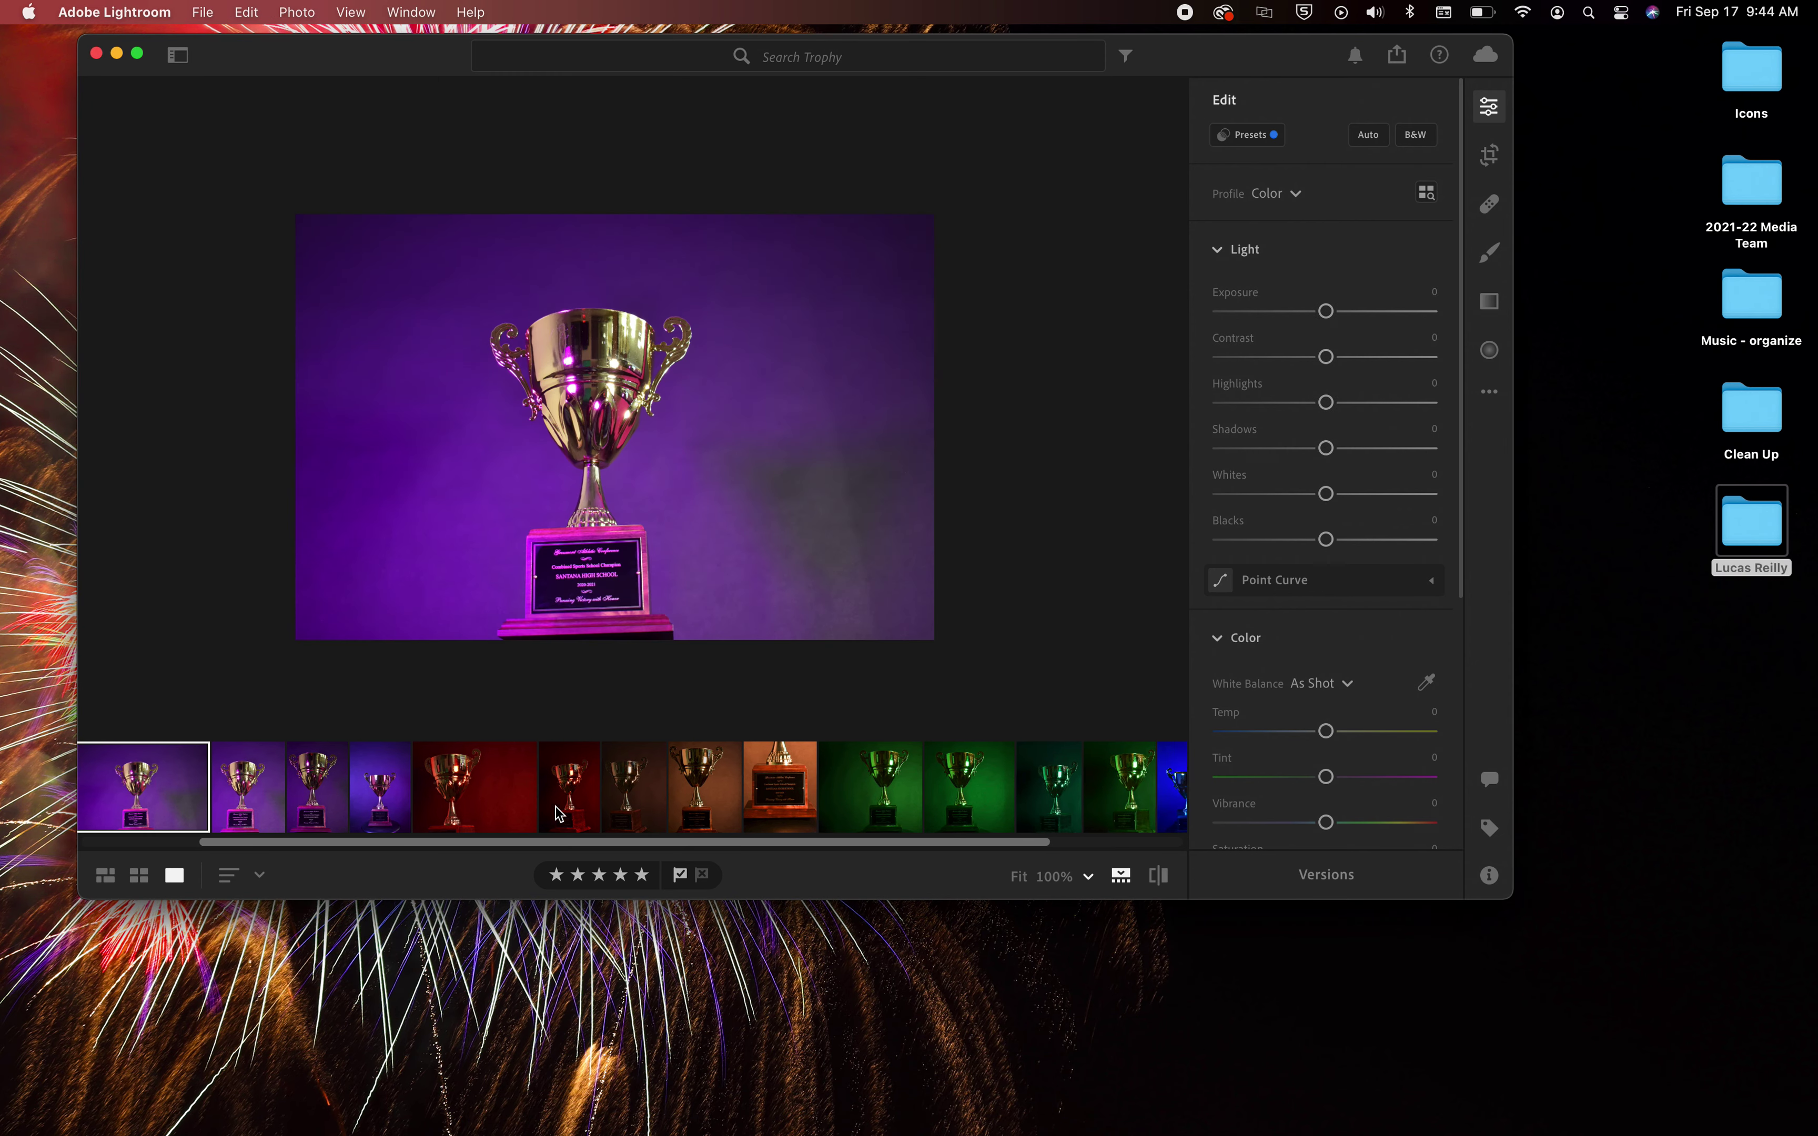
scroll(823, 793, left, 10)
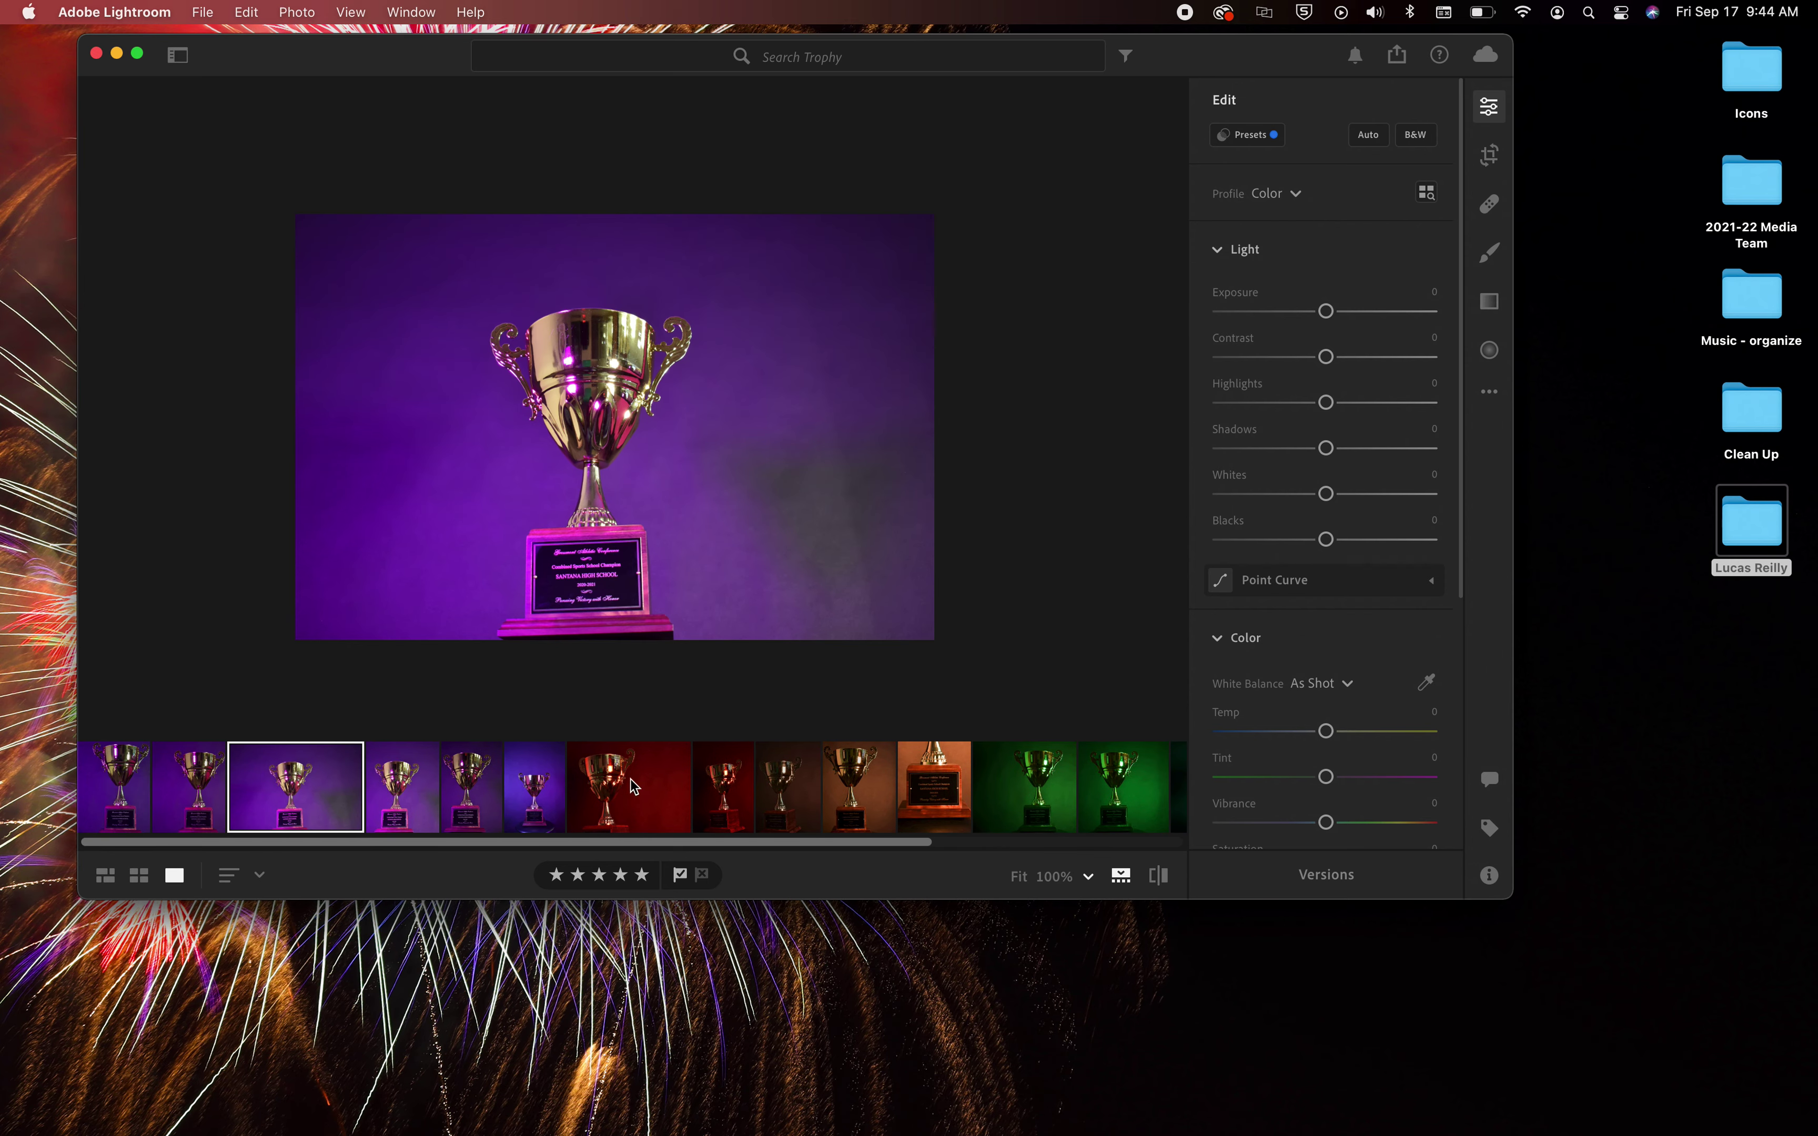
click(198, 776)
click(295, 801)
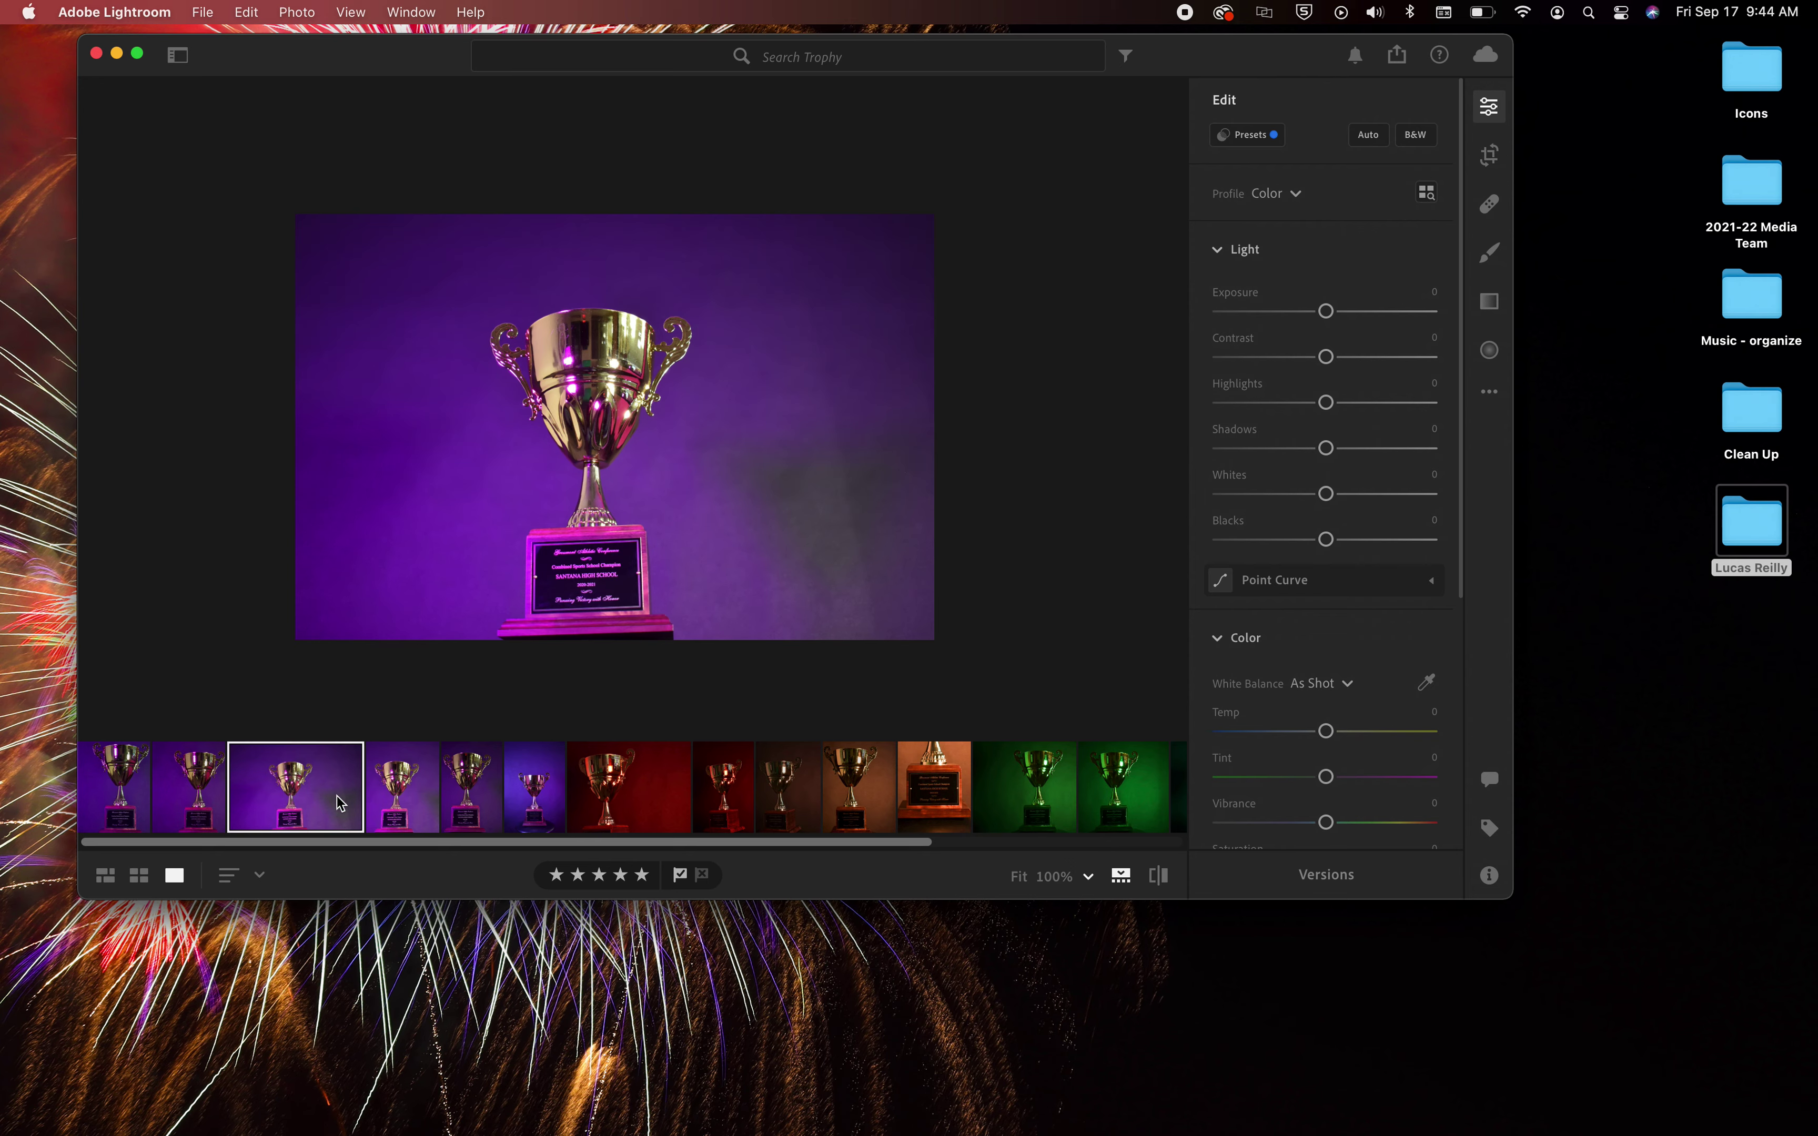
click(389, 802)
click(304, 794)
click(655, 812)
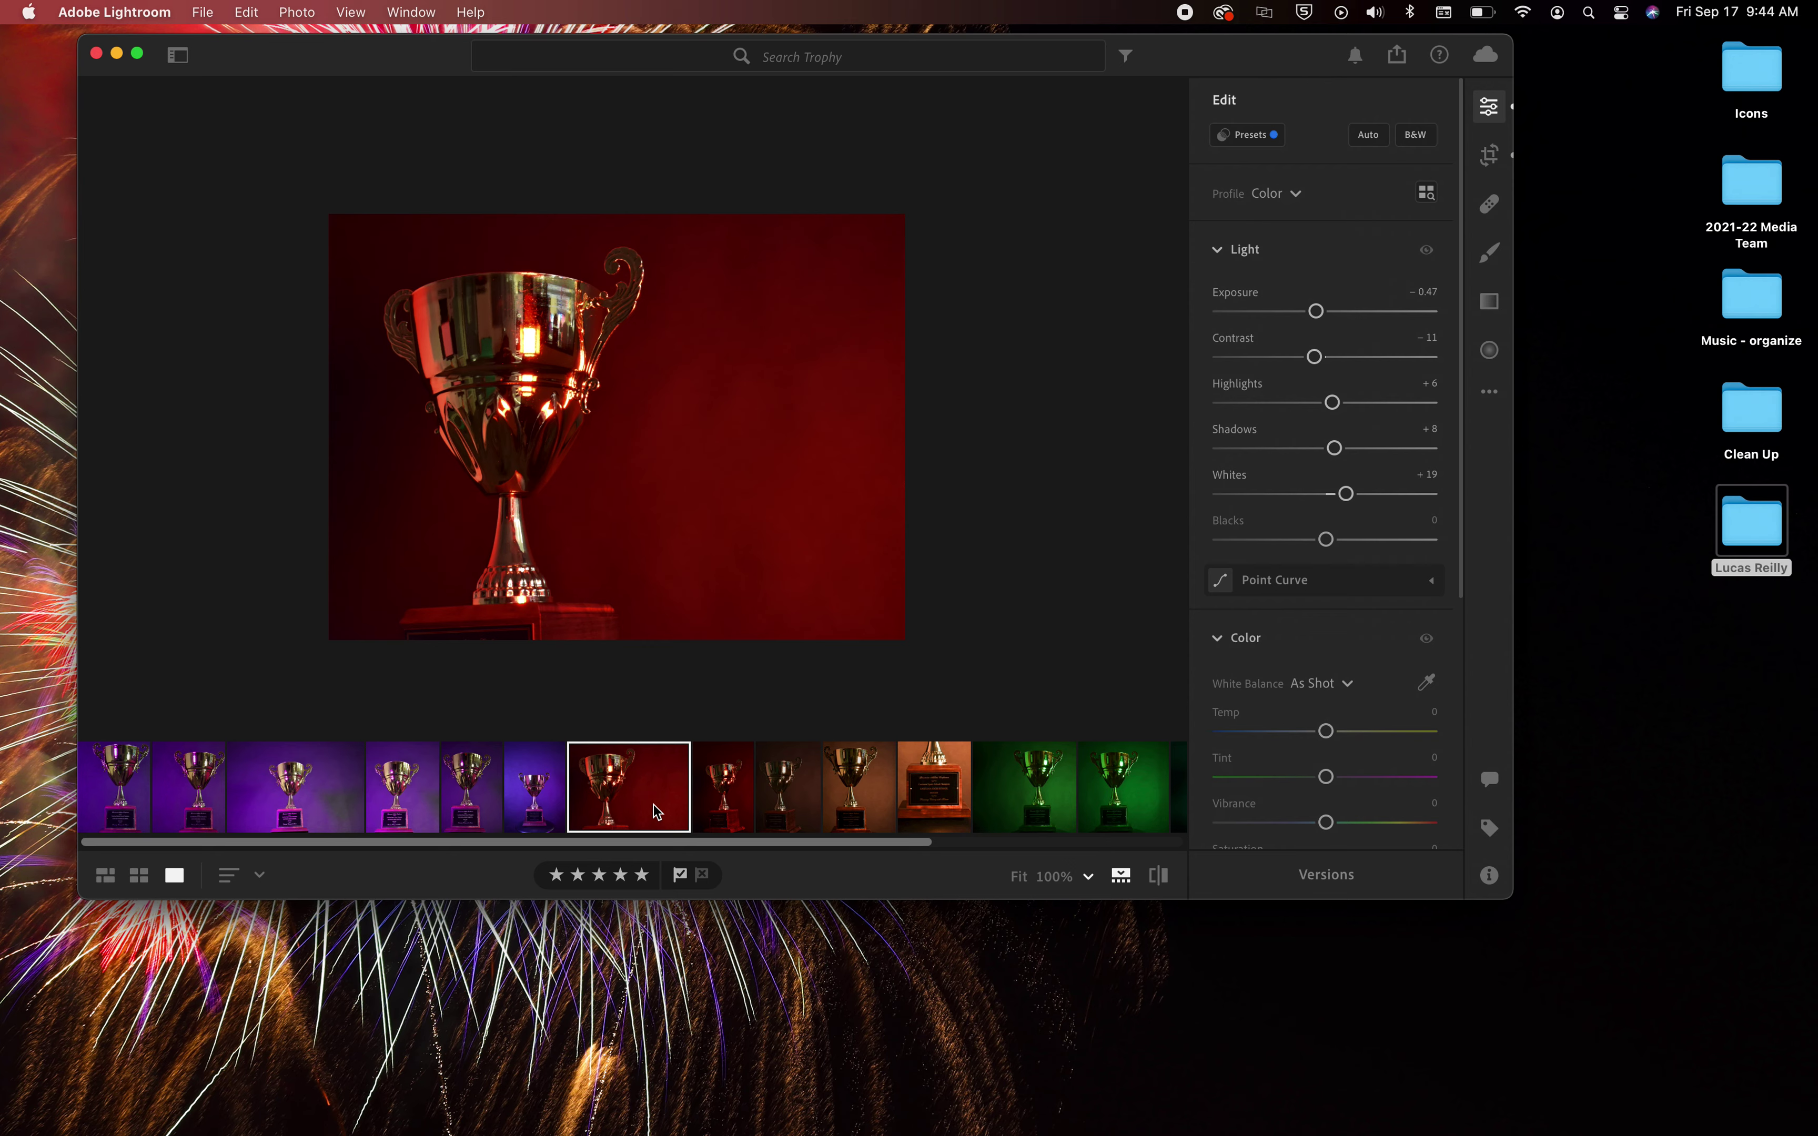
click(267, 780)
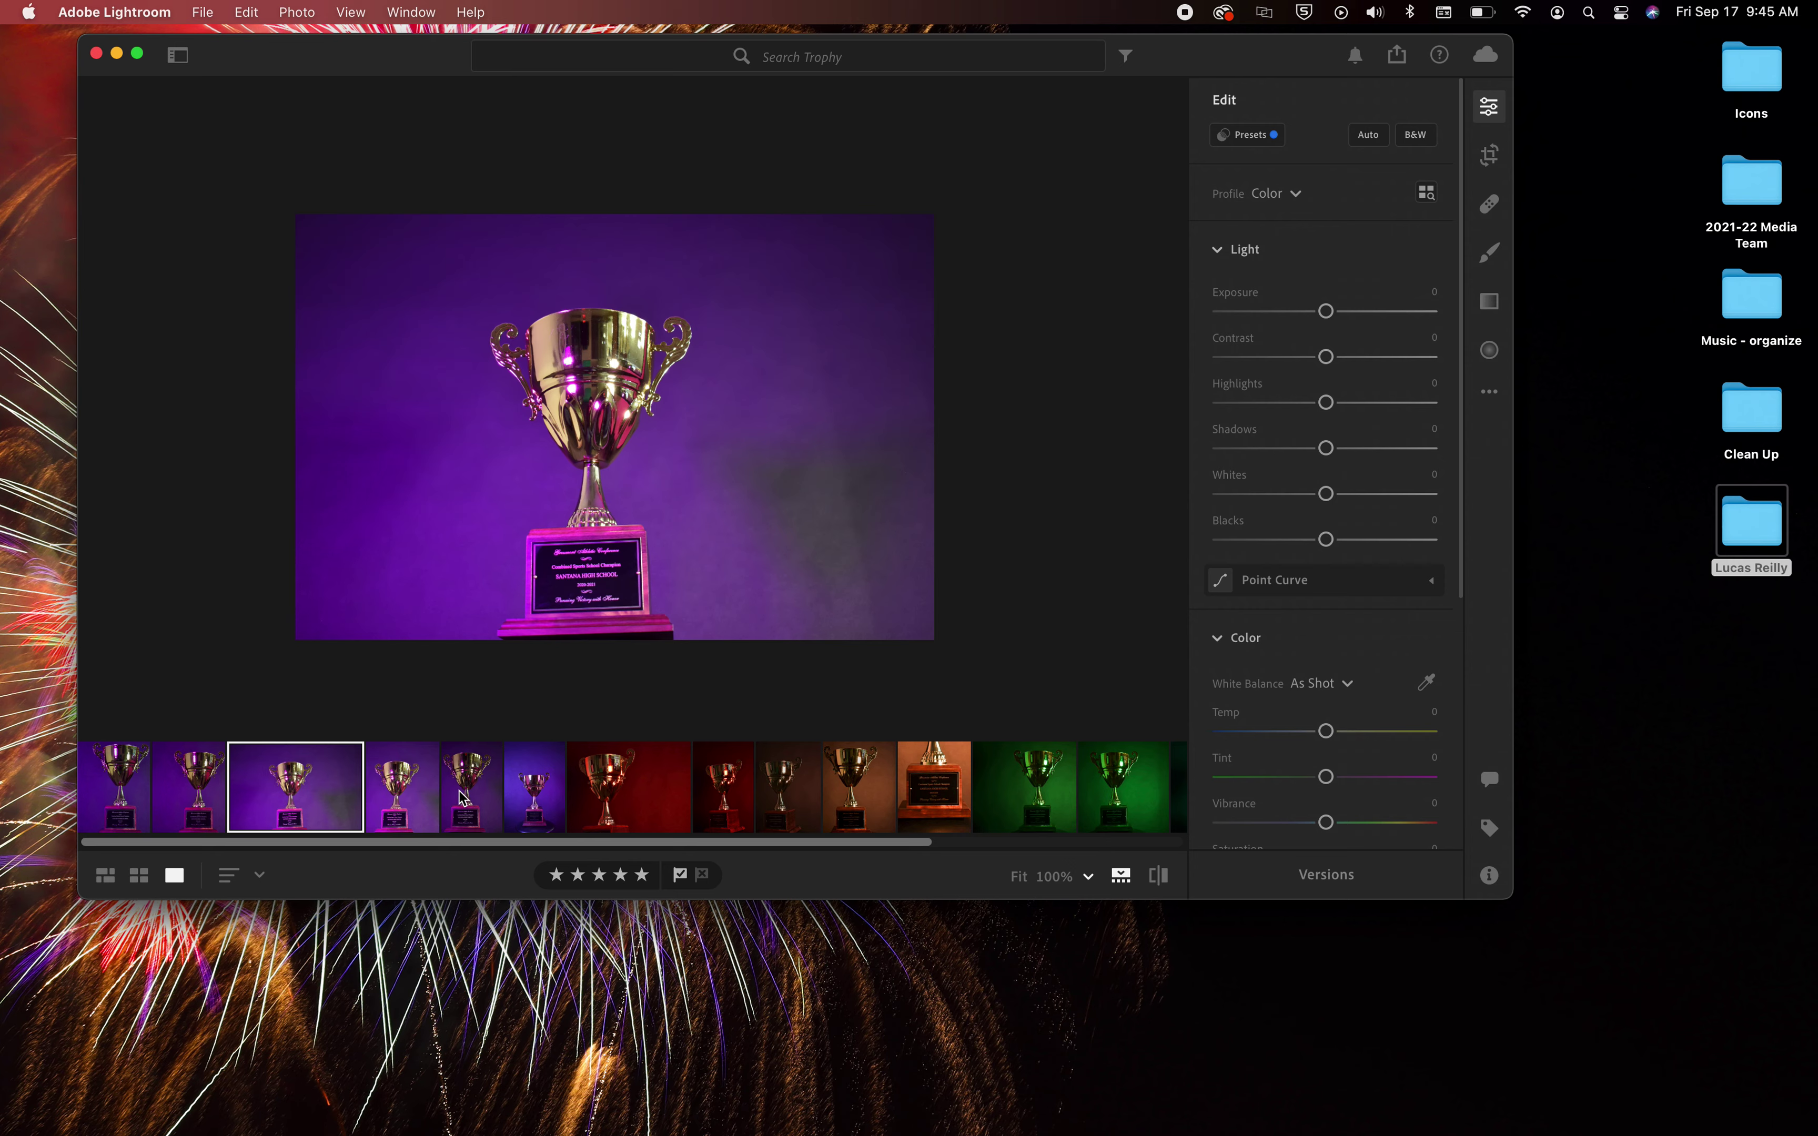
click(473, 797)
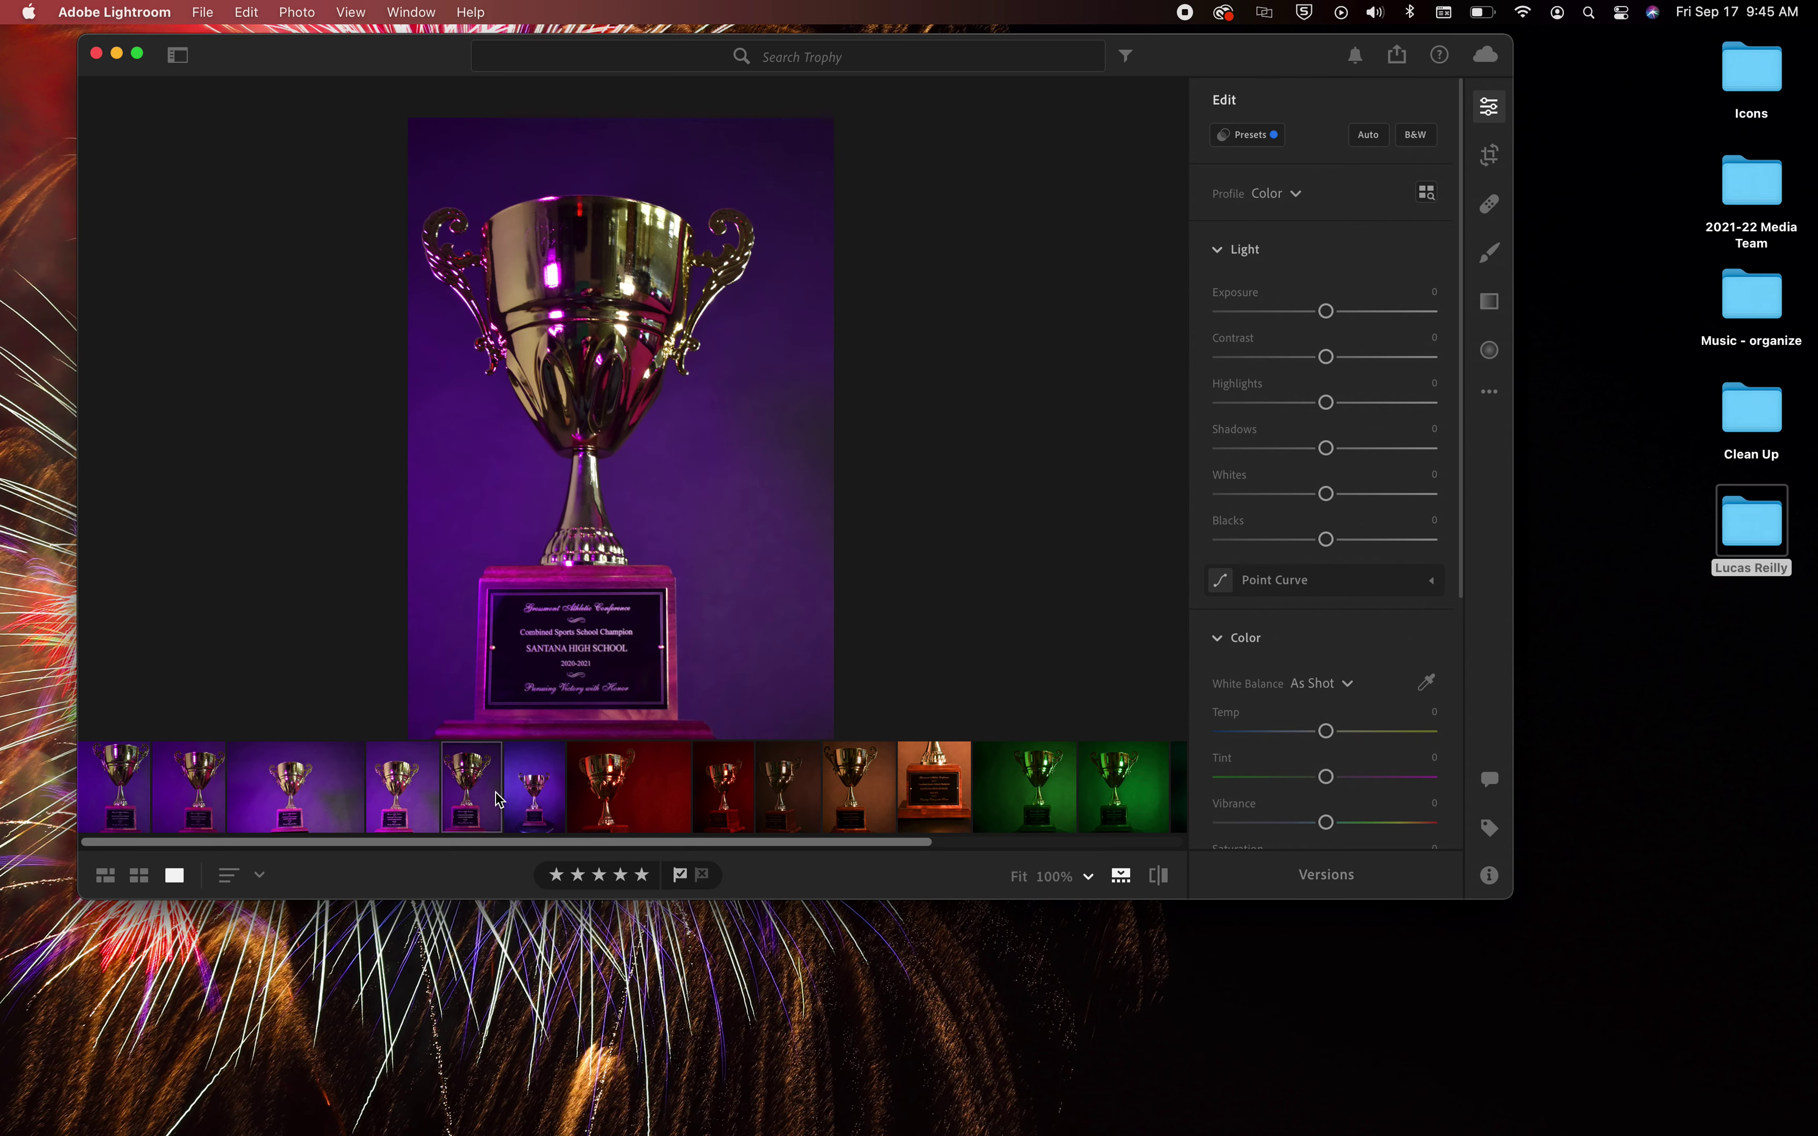
- Cmd-select the purple, red, brown, orange plaque and another purple trophy photo, making six selected
super+click(327, 785)
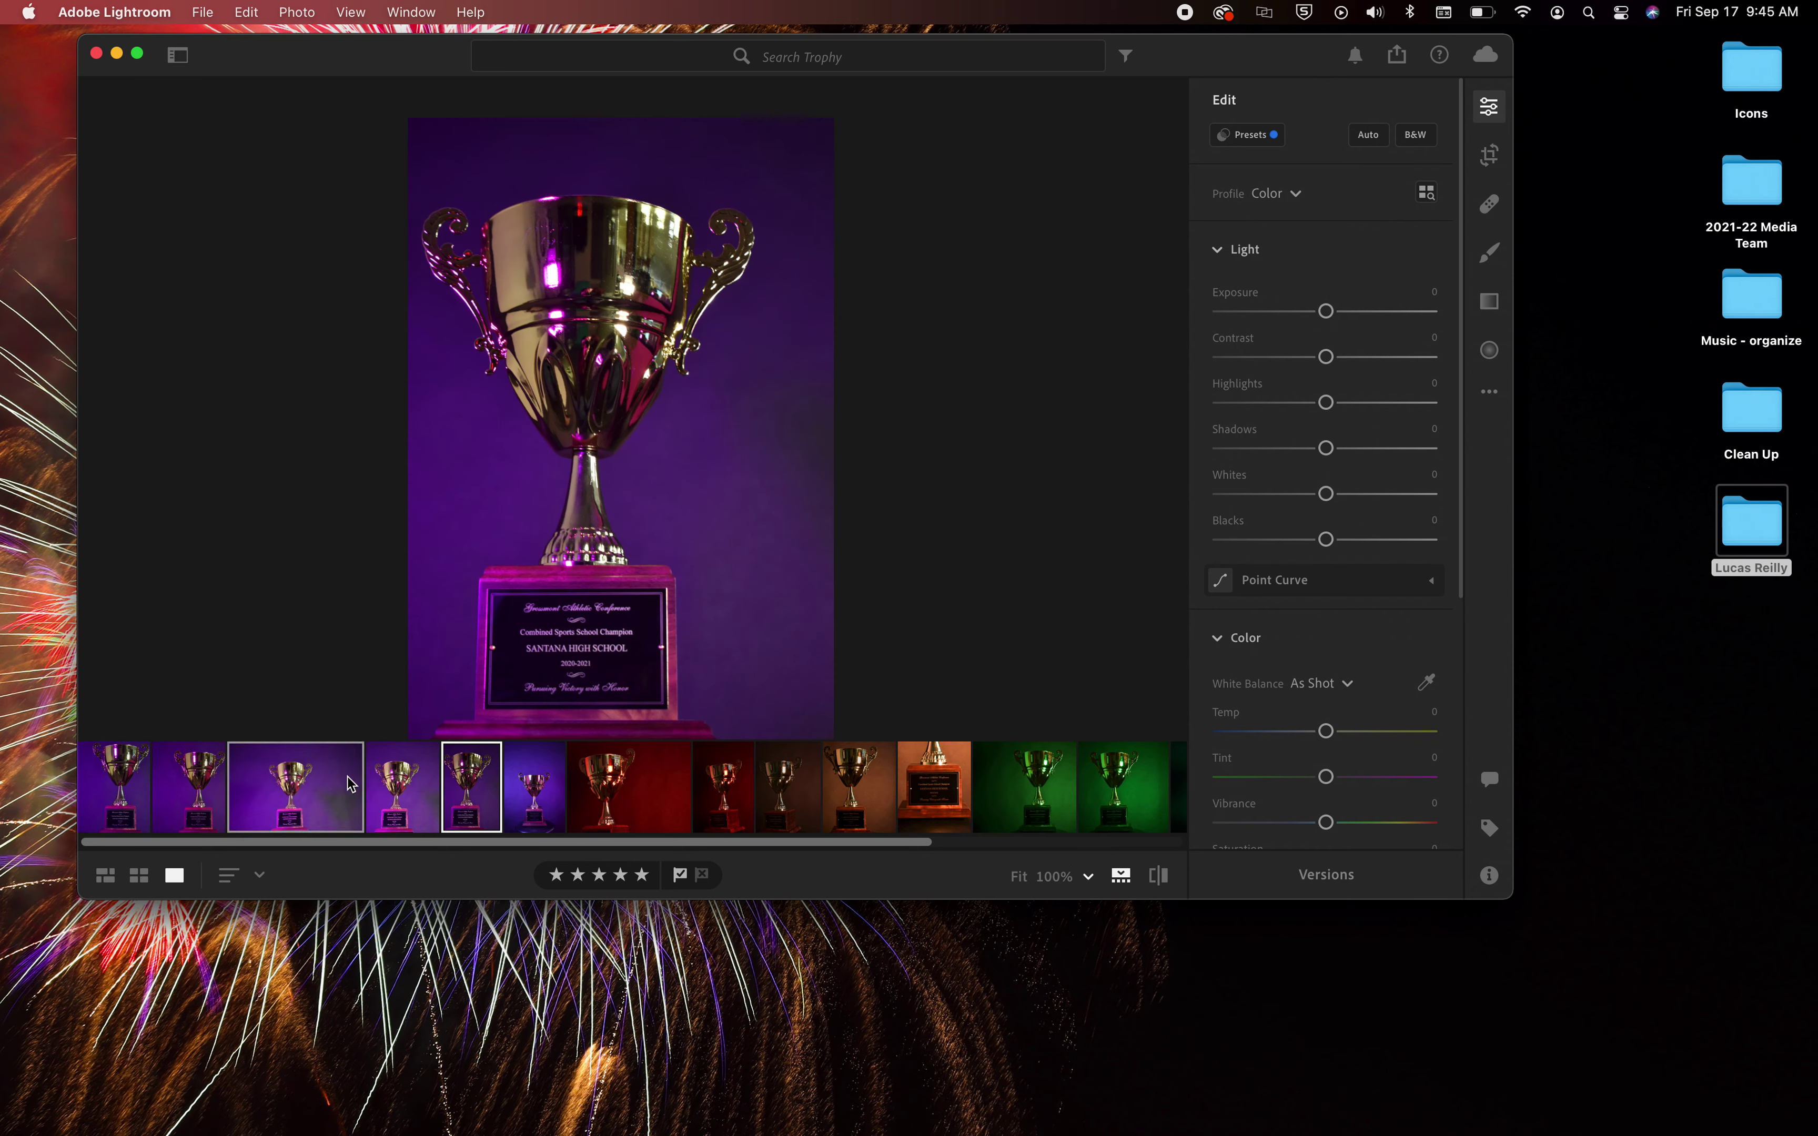
super+click(615, 806)
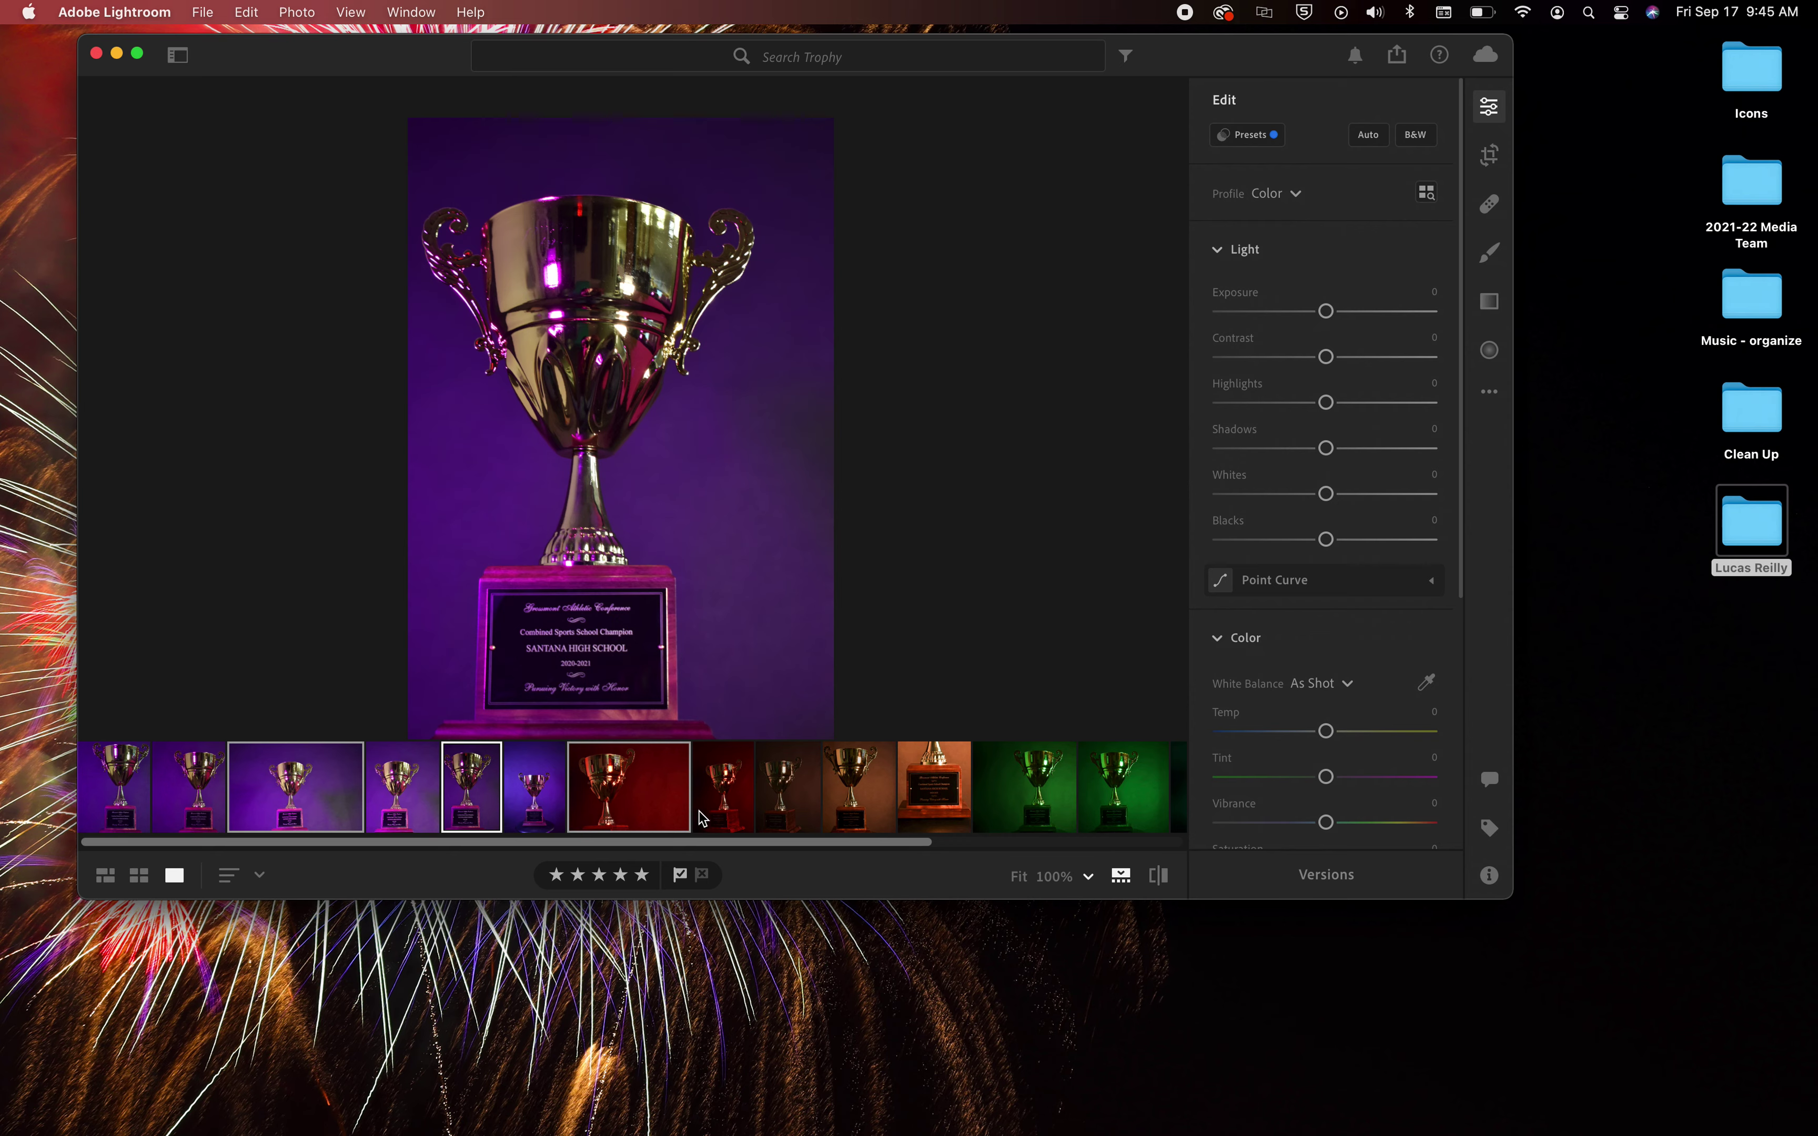
super+click(857, 808)
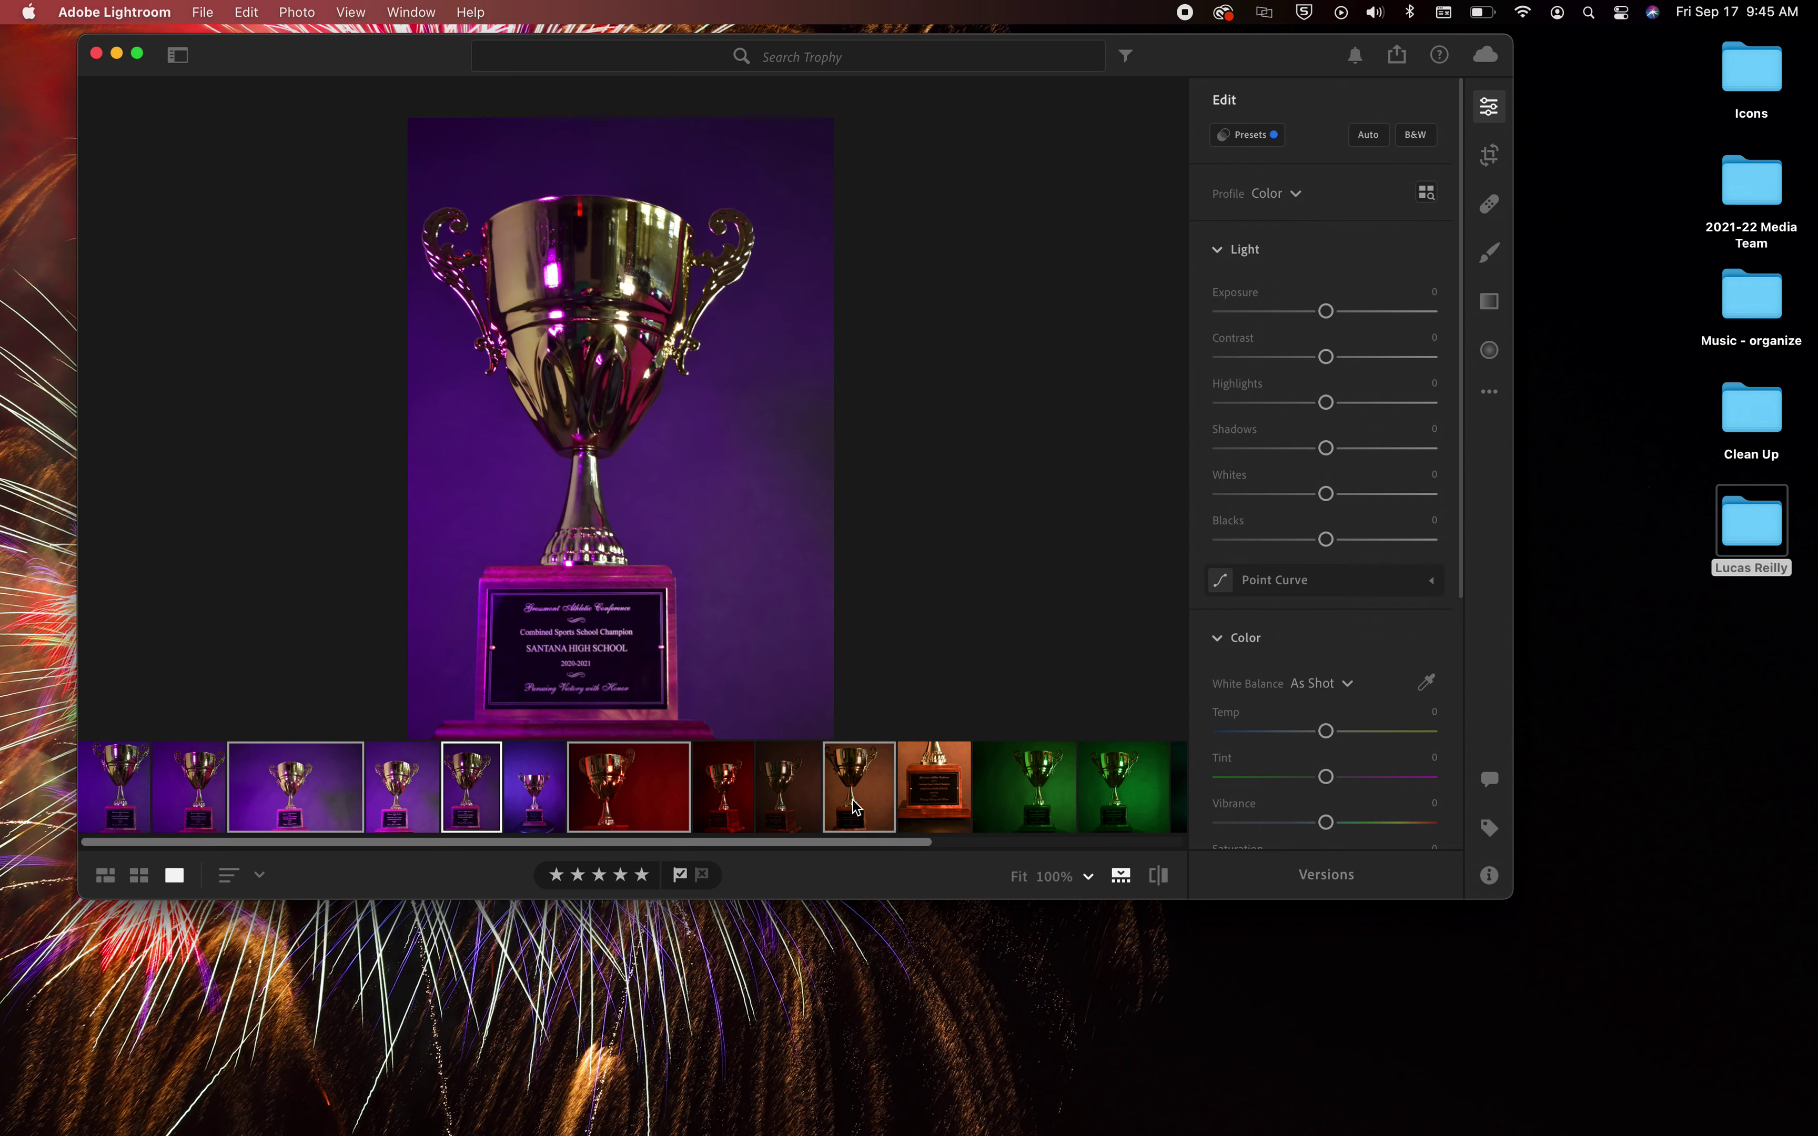
super+click(921, 807)
super+click(412, 782)
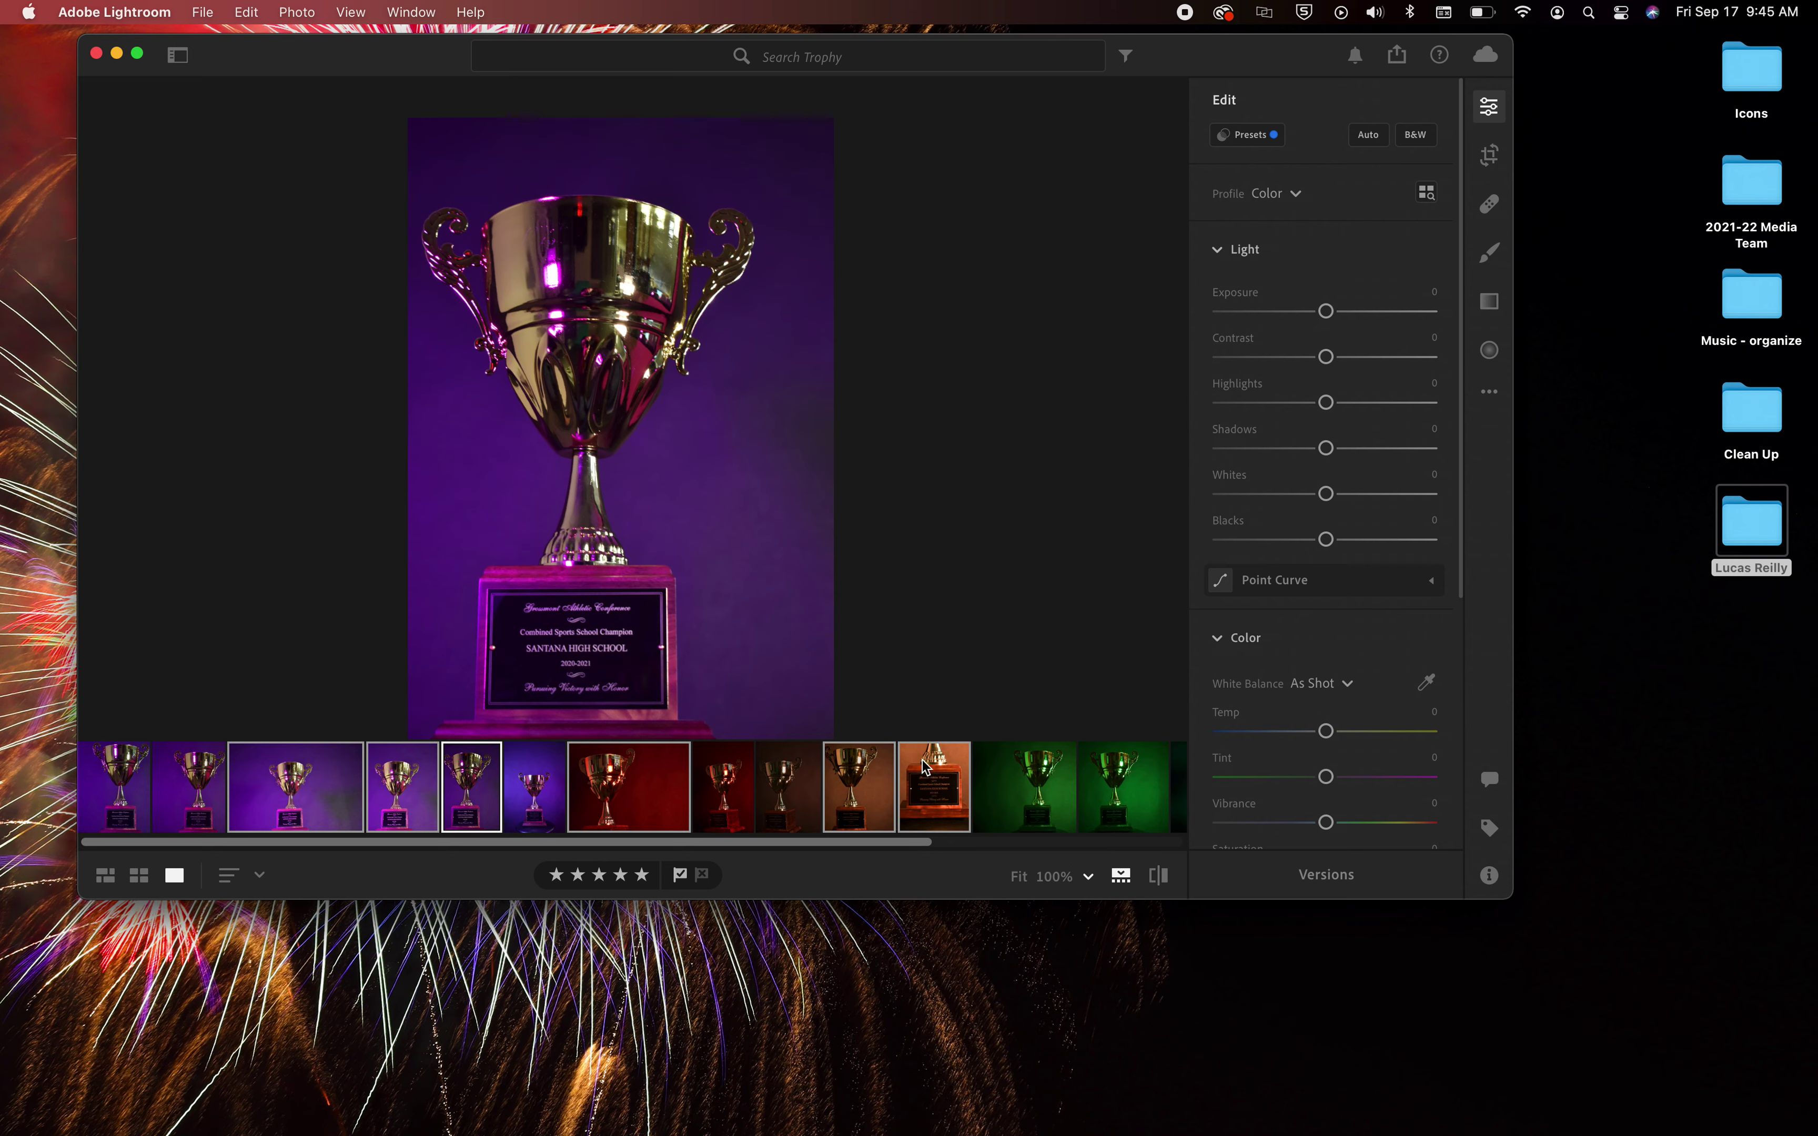
- Export the six selected photos as JPG (Large)
right_click(937, 785)
mouse_move(980, 773)
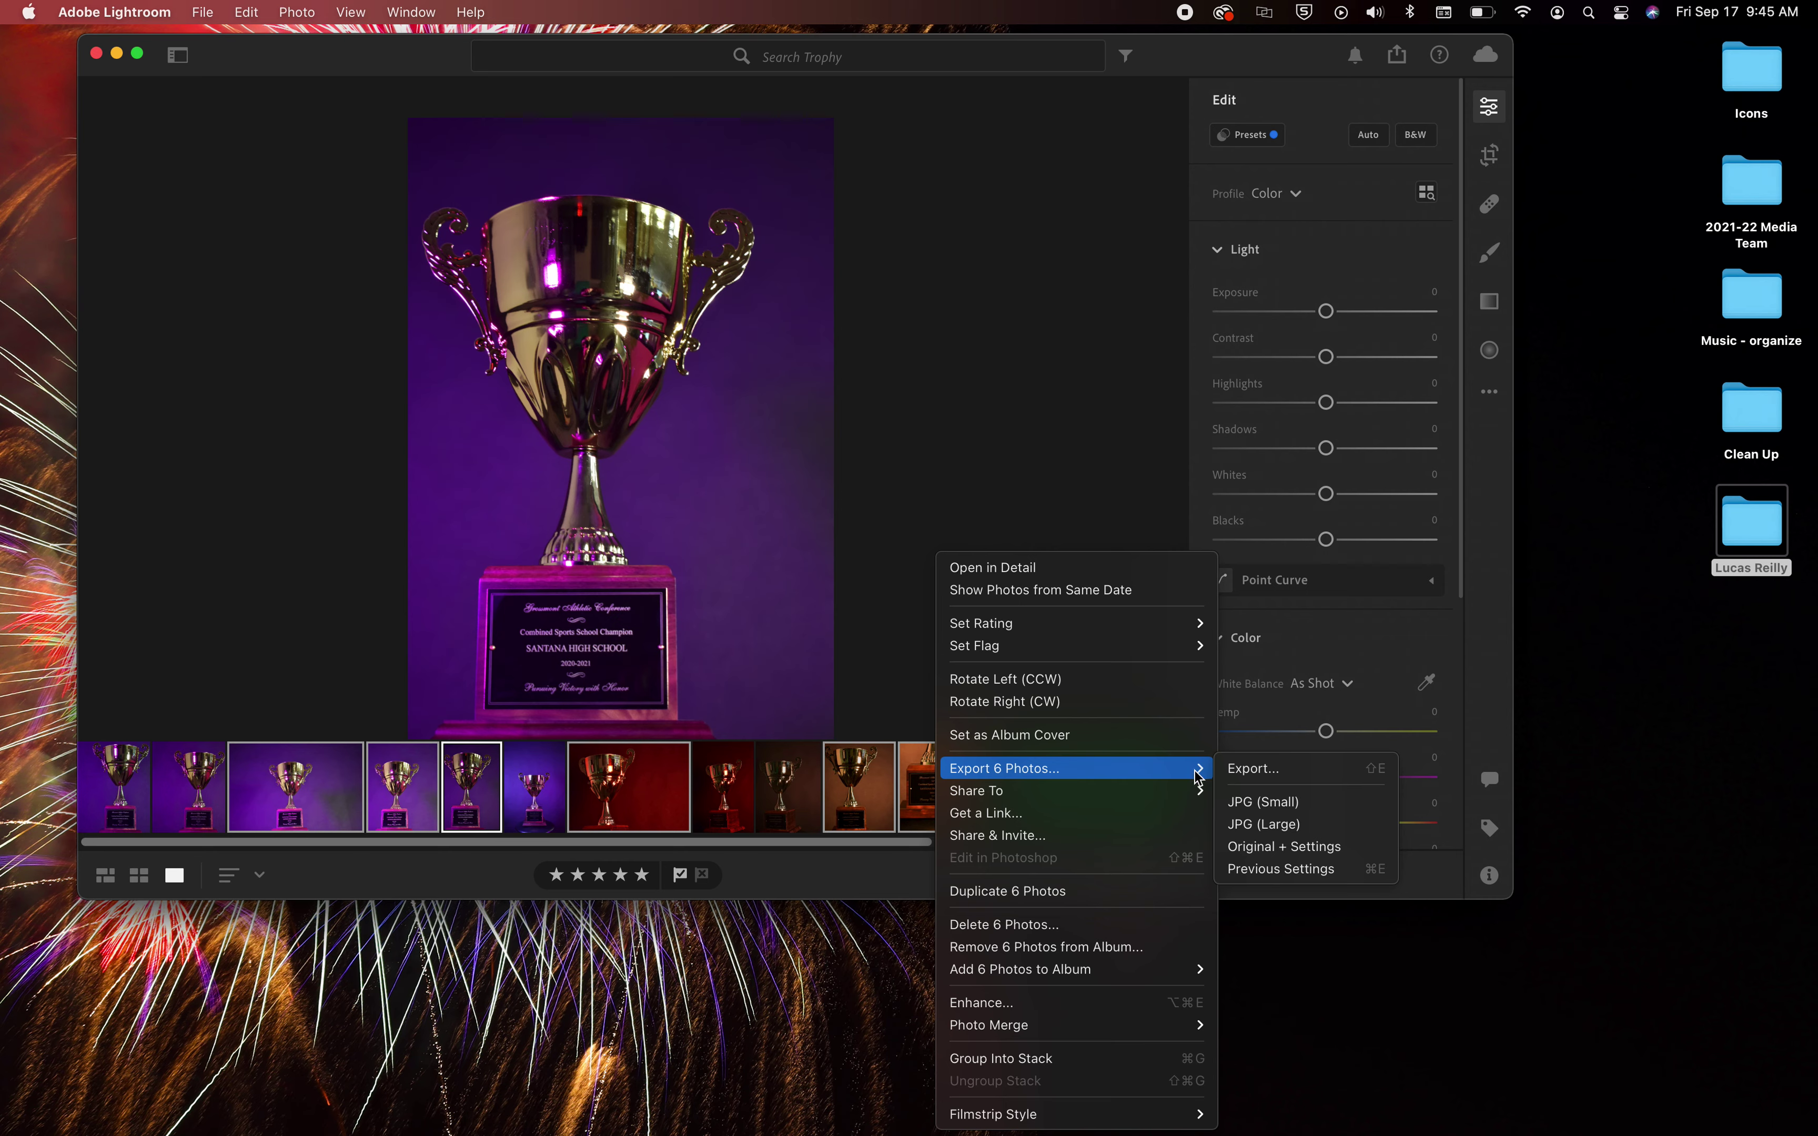
click(1338, 826)
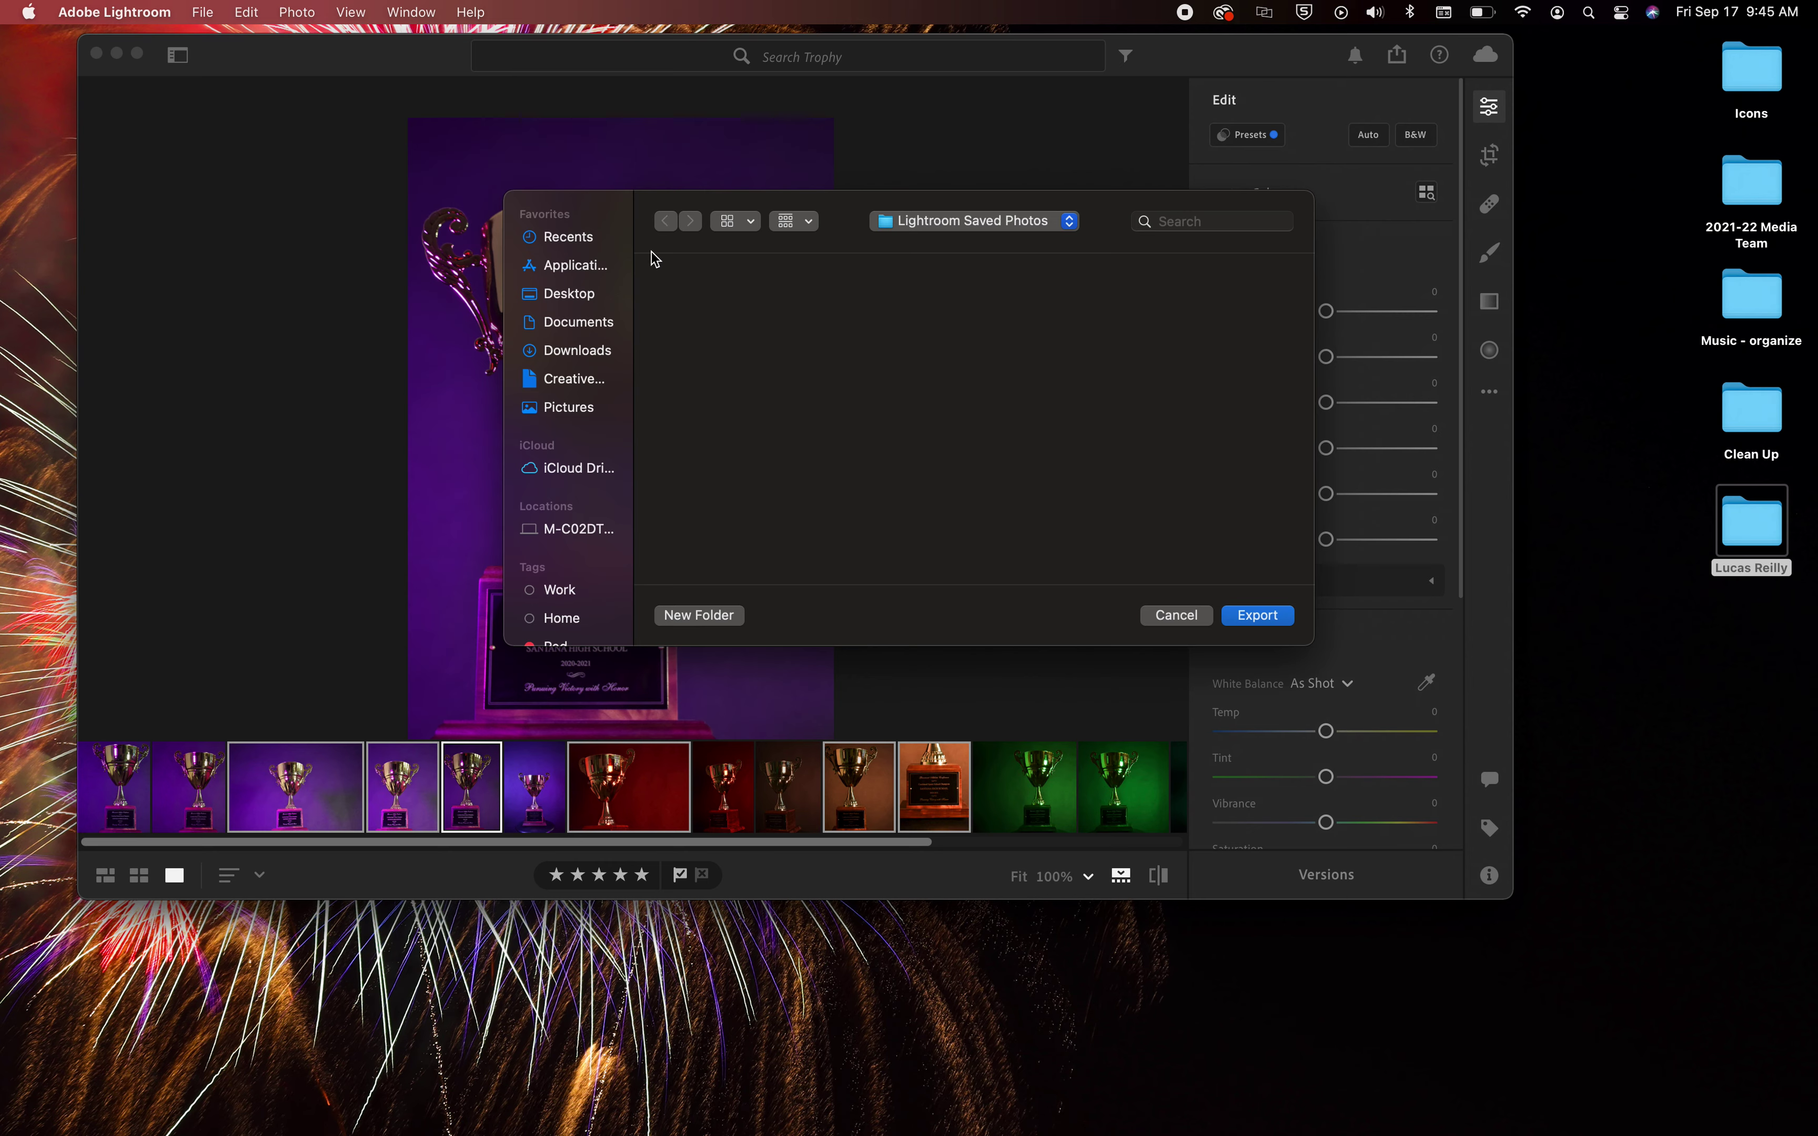
- Choose Desktop > personal folder > Movement as the export destination
click(580, 323)
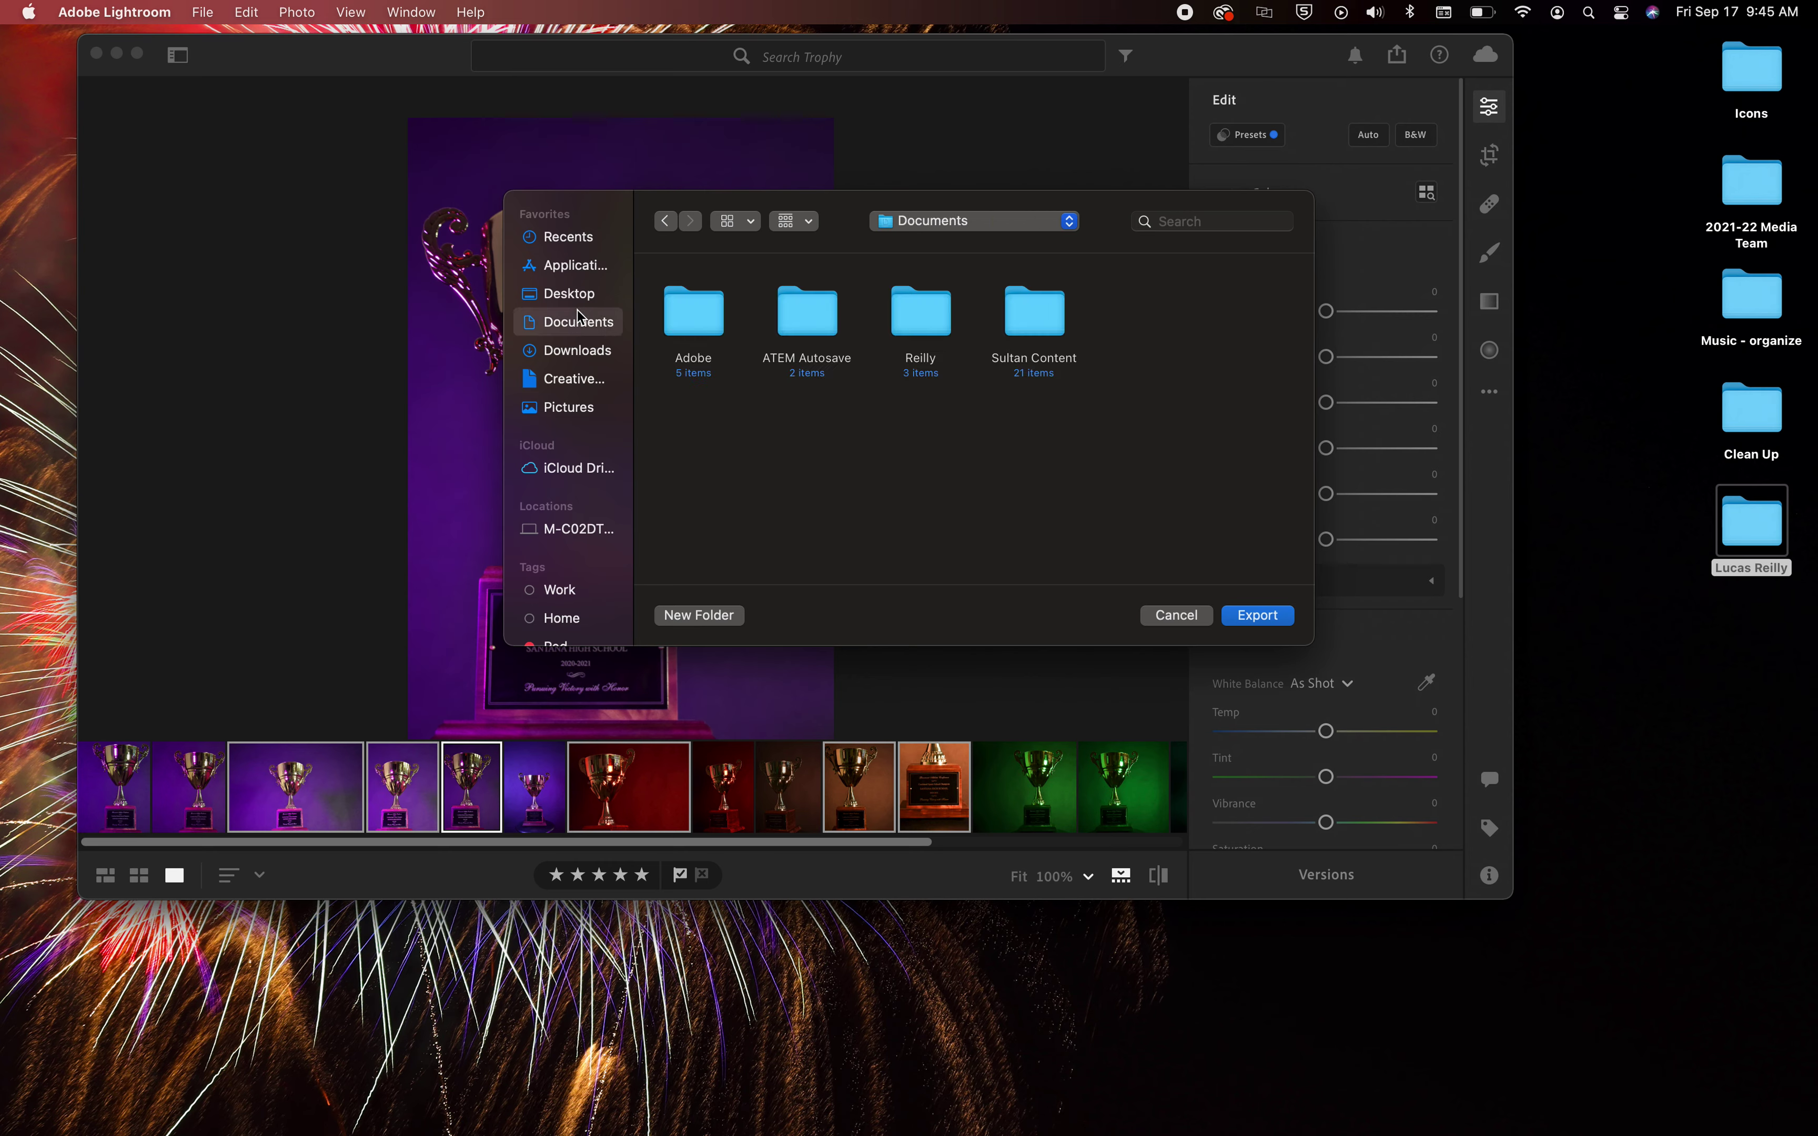
click(568, 294)
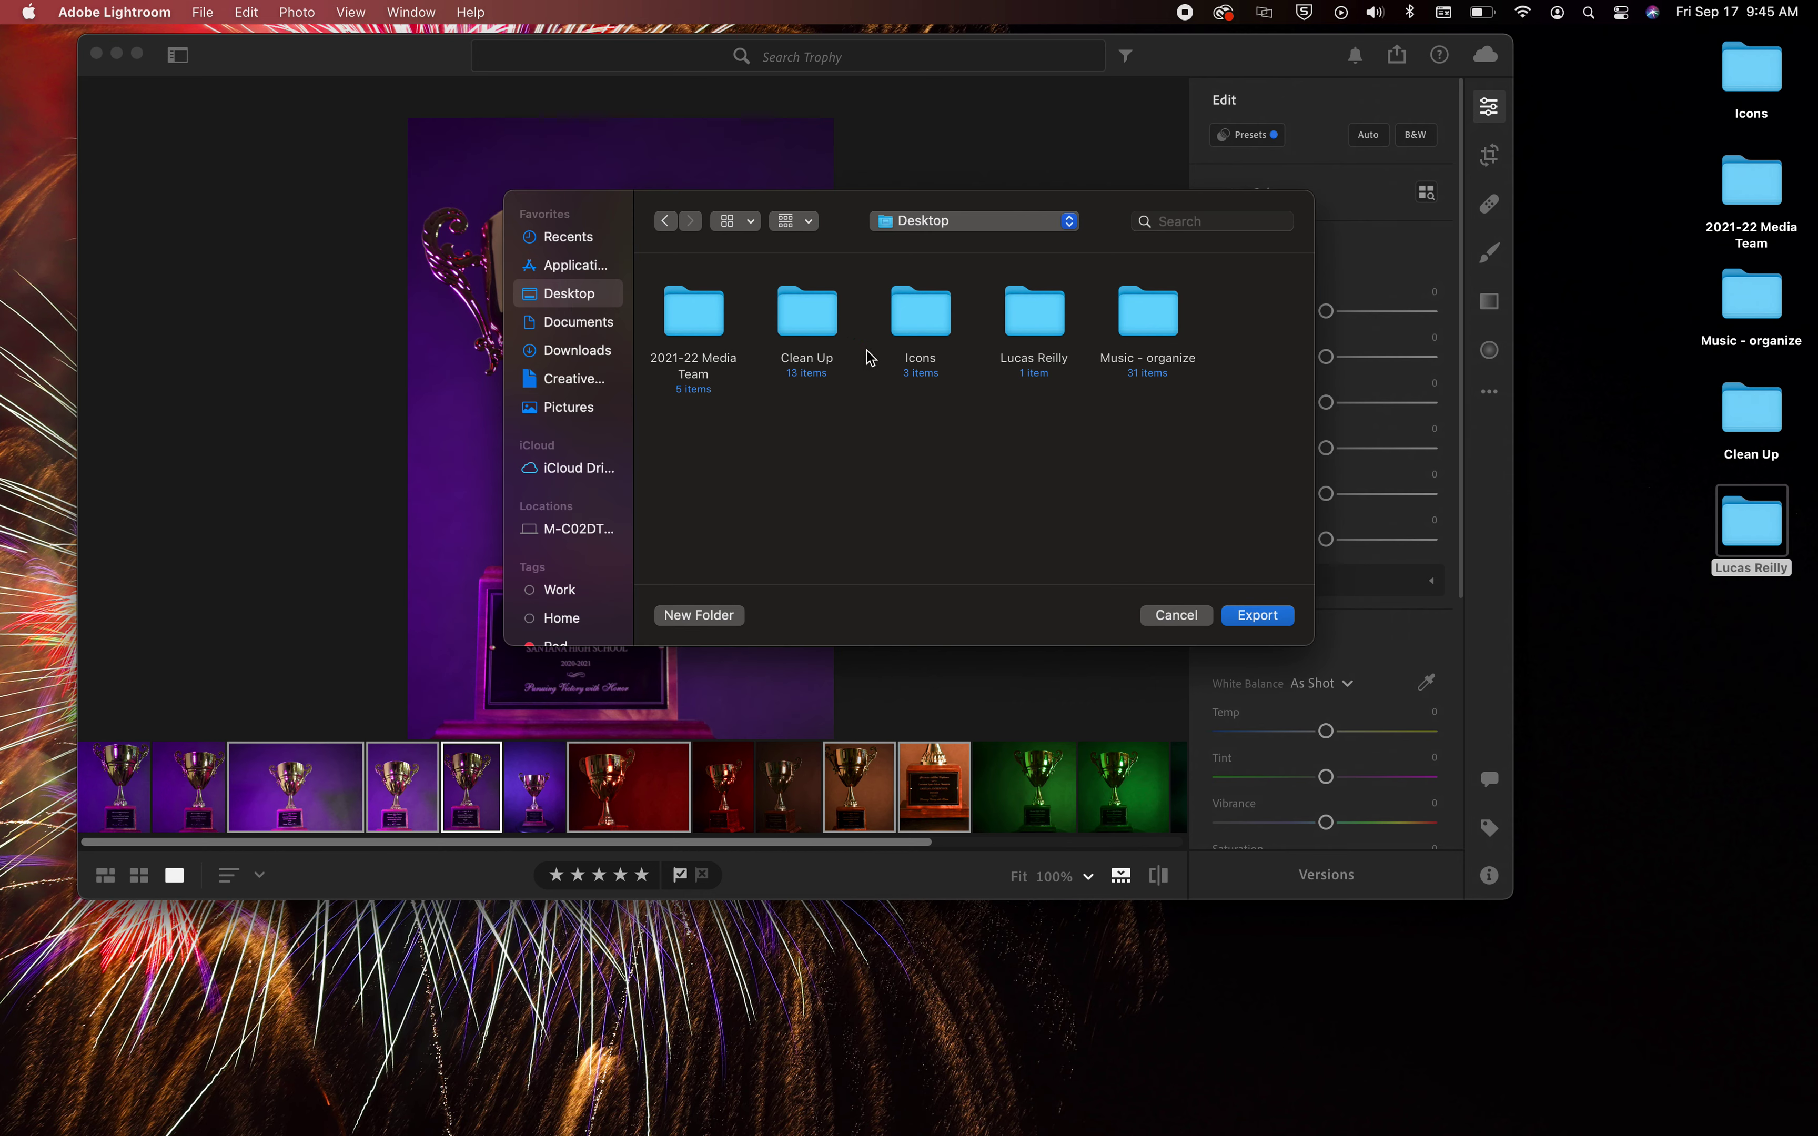
double_click(1040, 328)
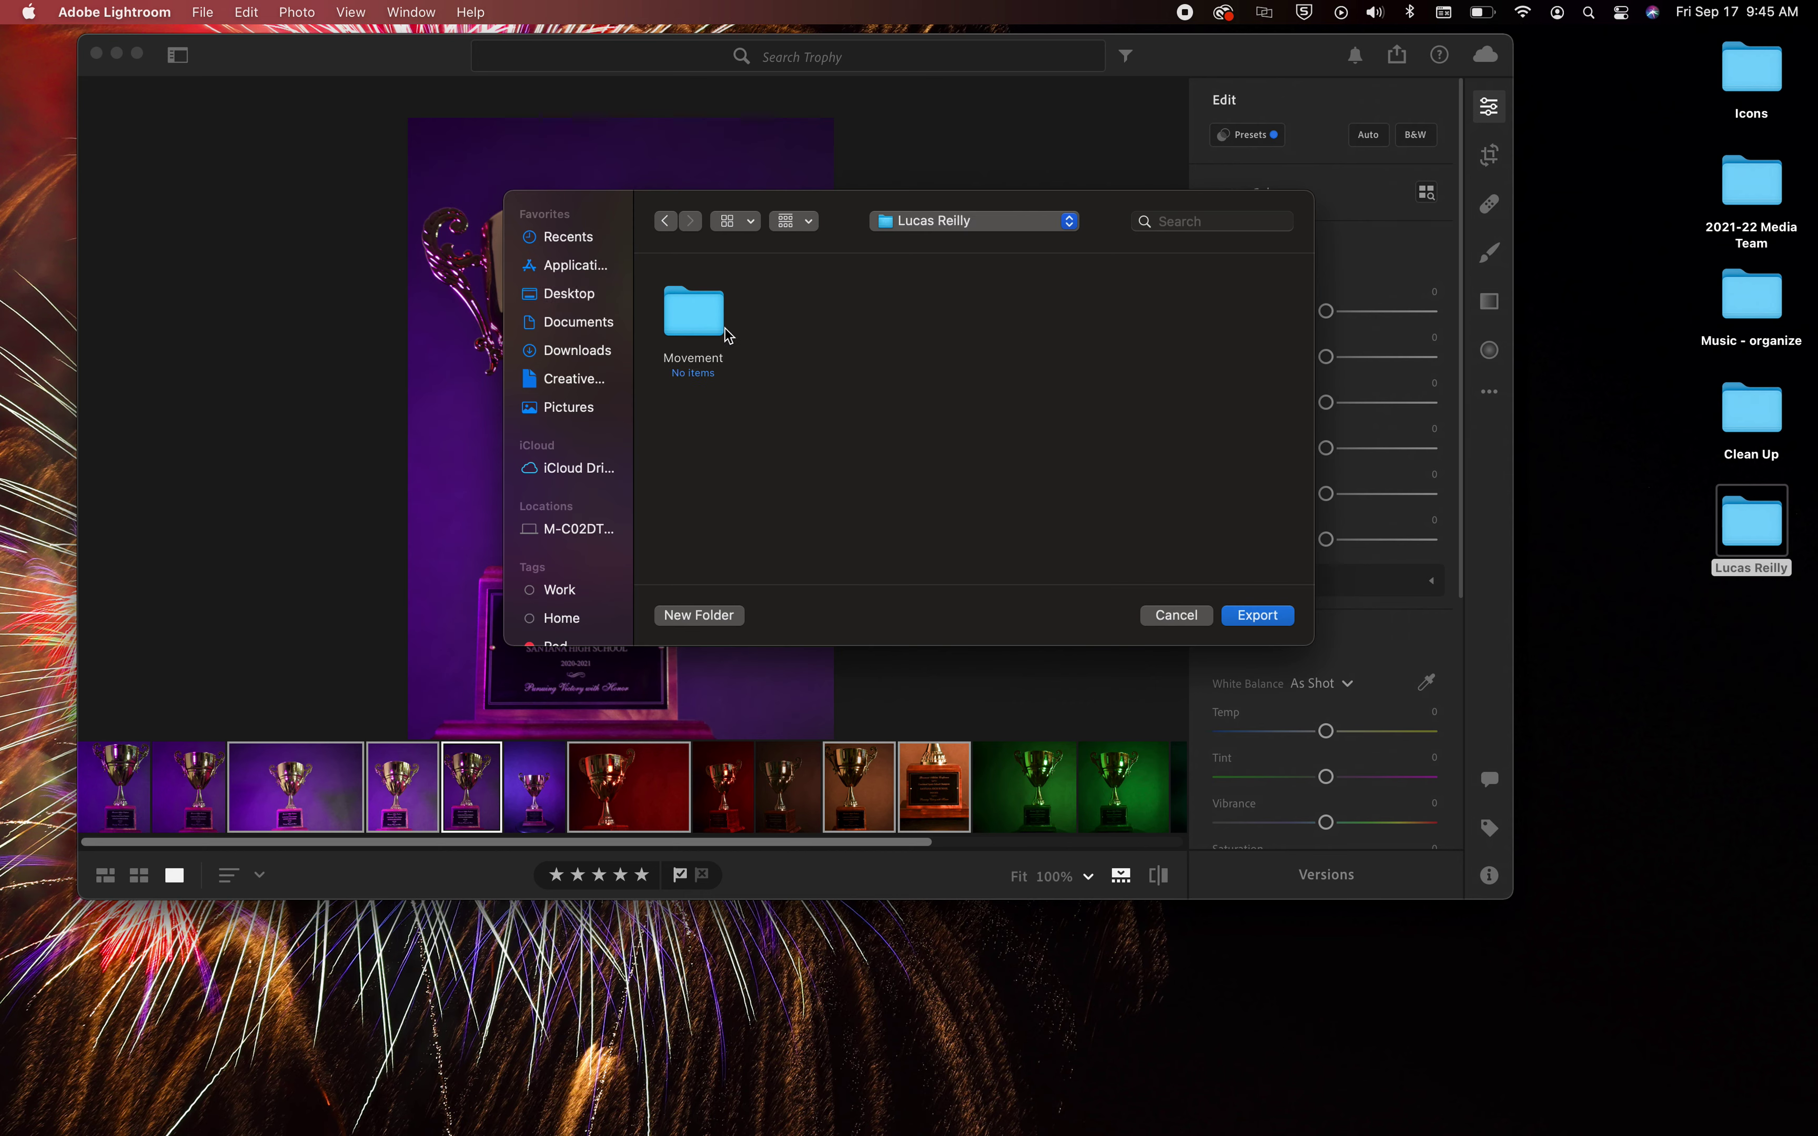
double_click(716, 327)
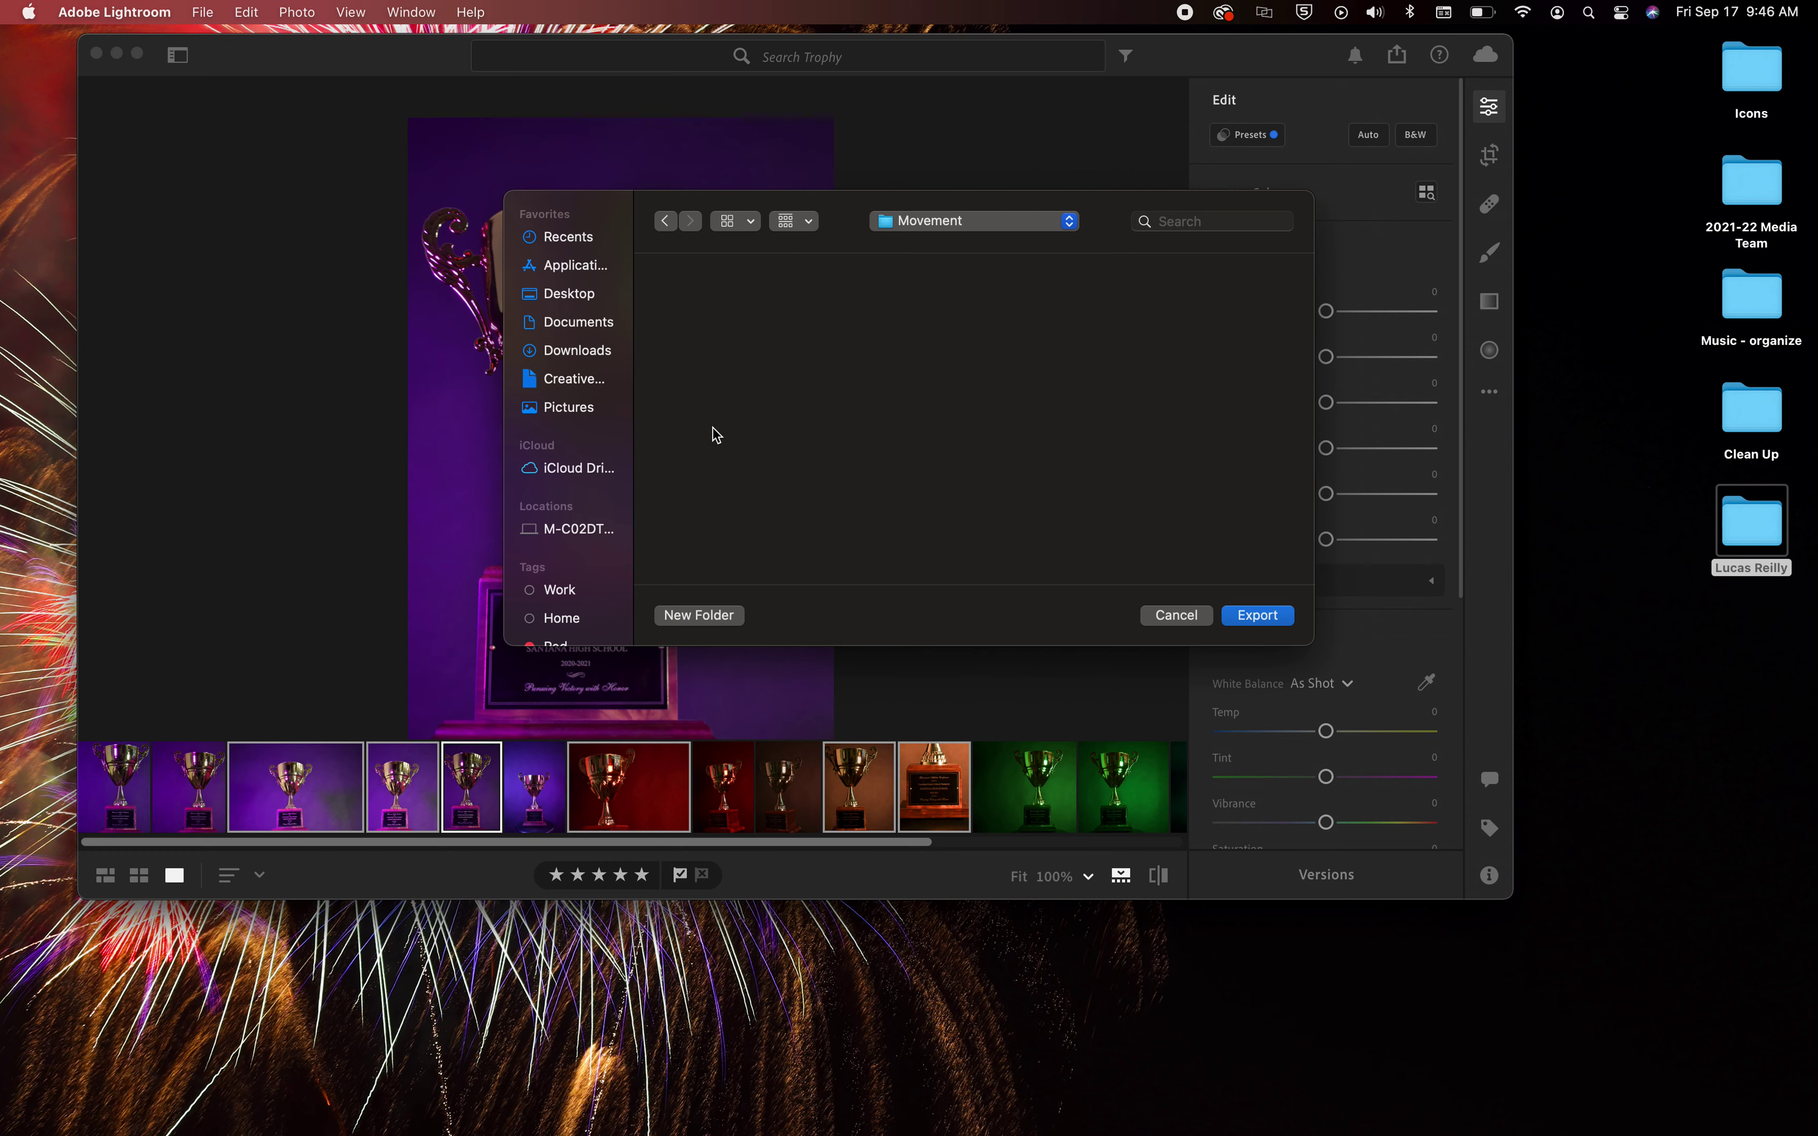
- Create an 'Exports' folder inside Movement and export the six photos into it
click(703, 616)
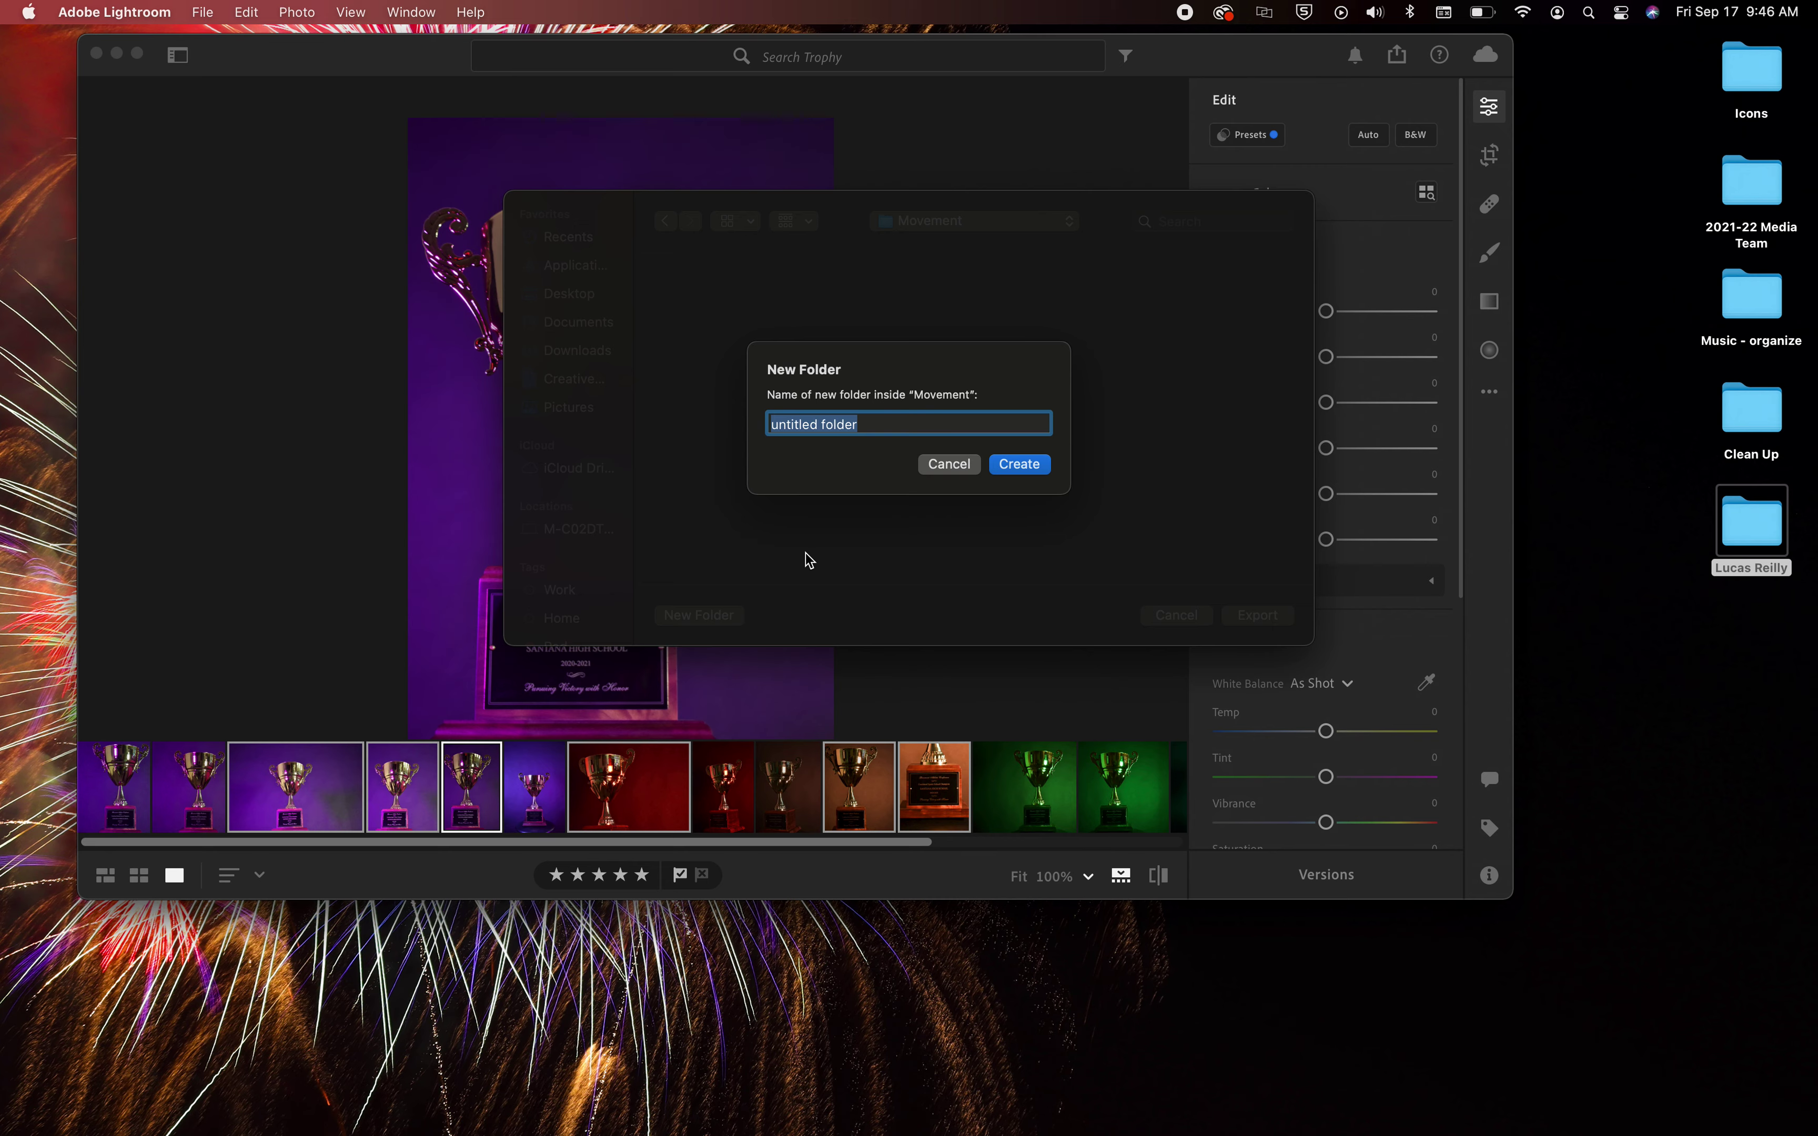
text(Exports)
click(1032, 471)
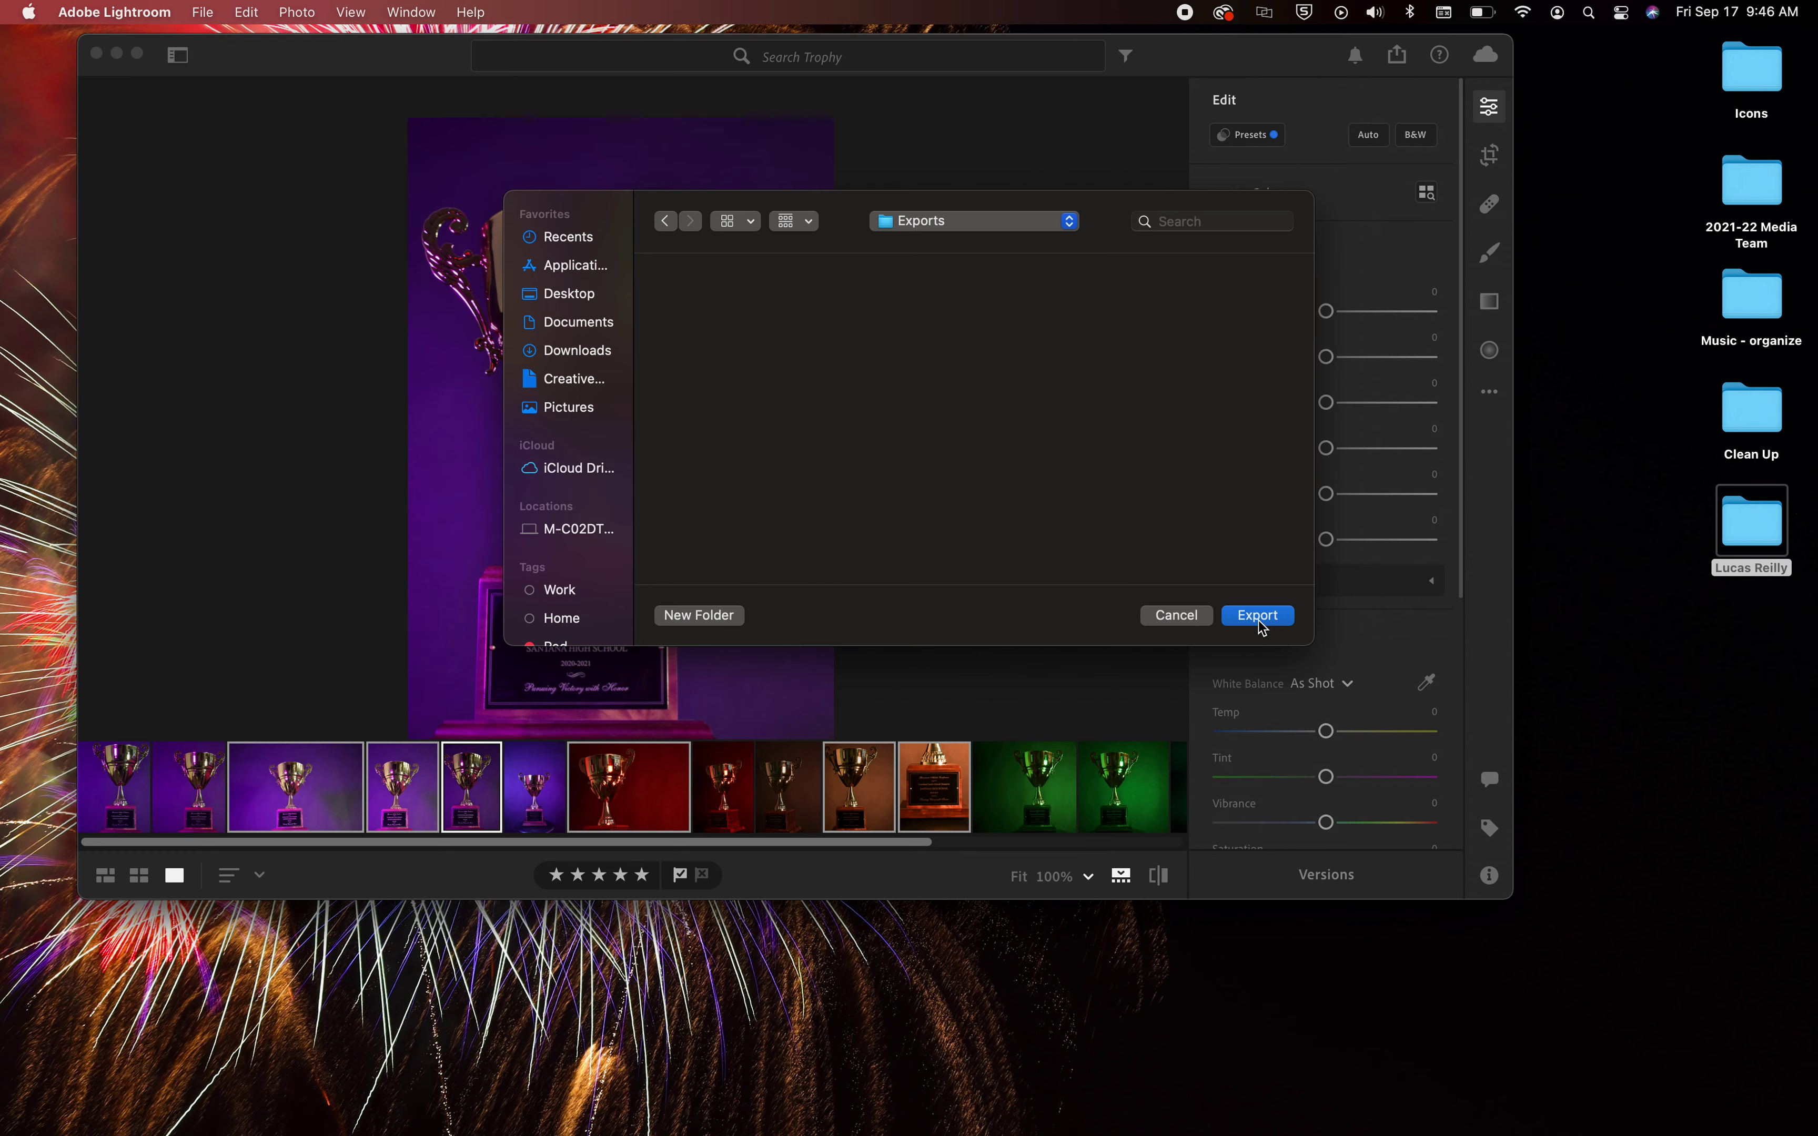
click(1258, 616)
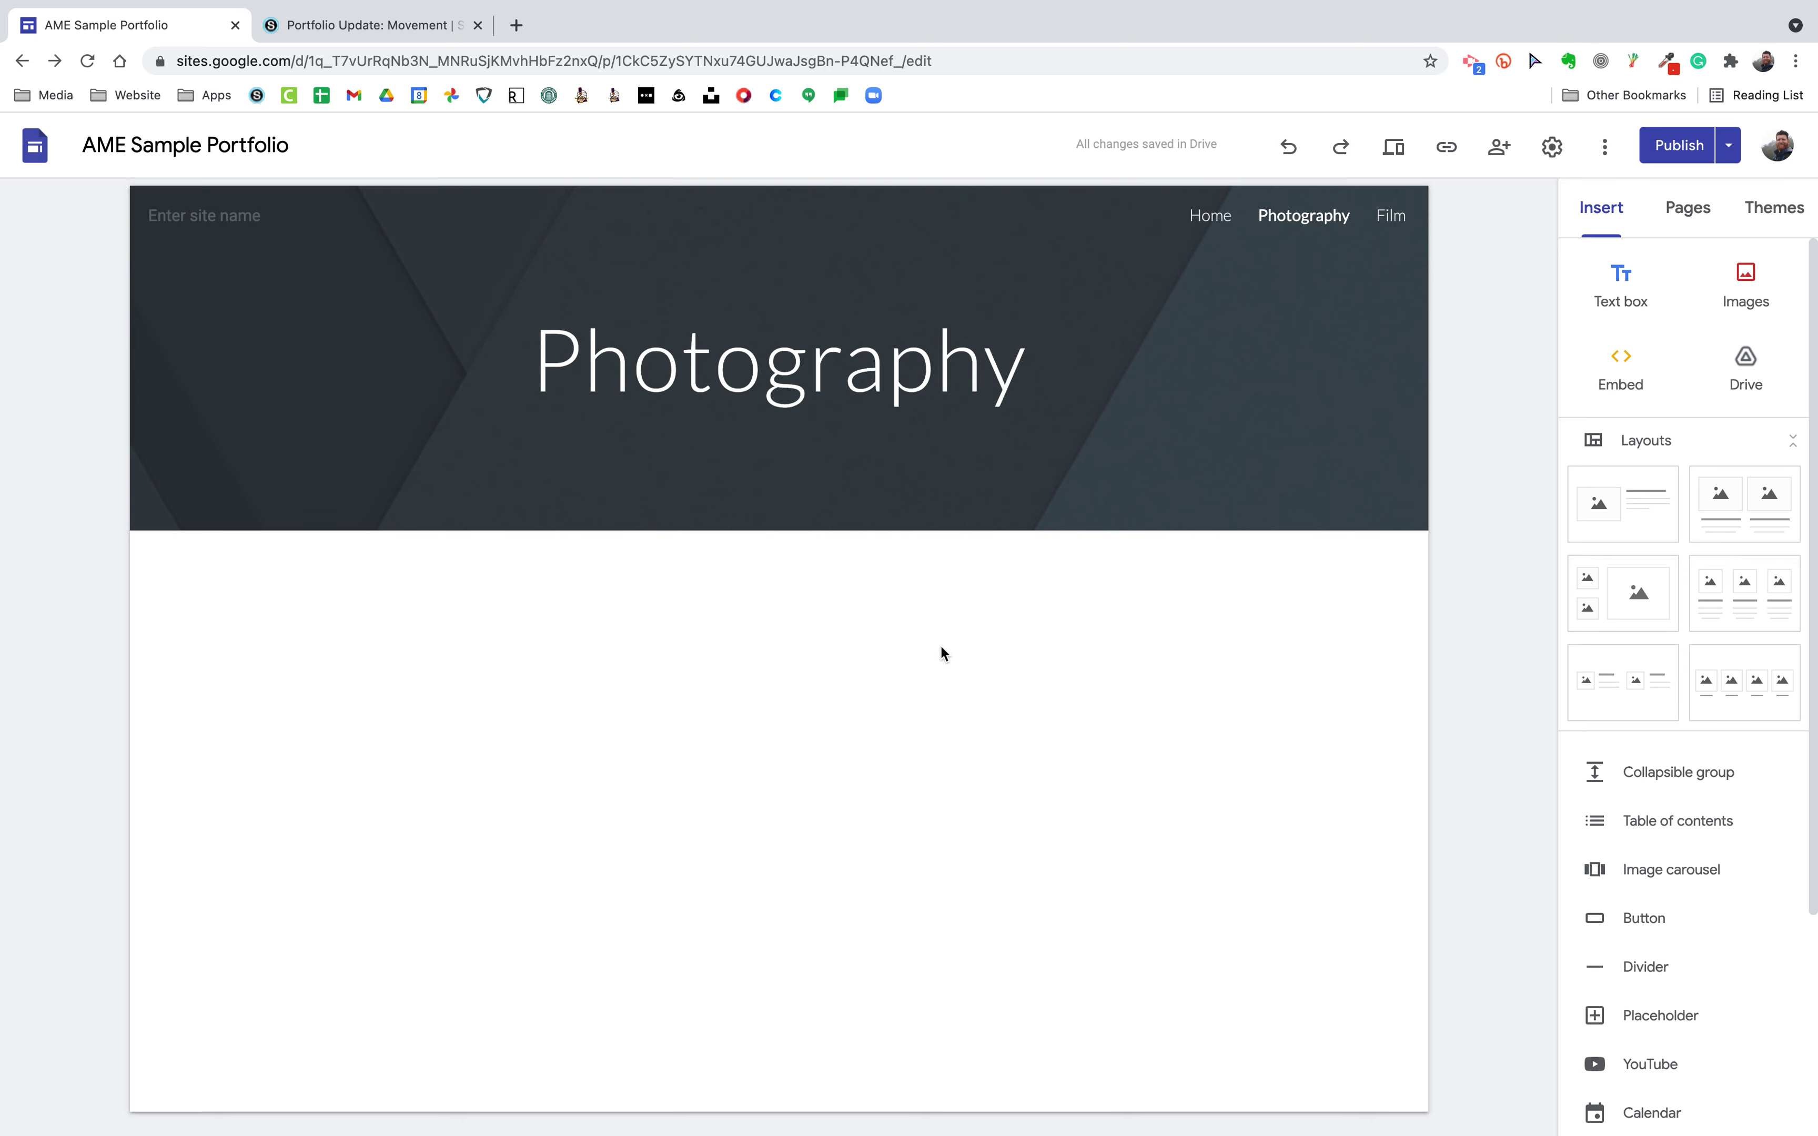
- Upload DSC_0008.jpg from Exports below the Photography header and enlarge it
double_click(617, 702)
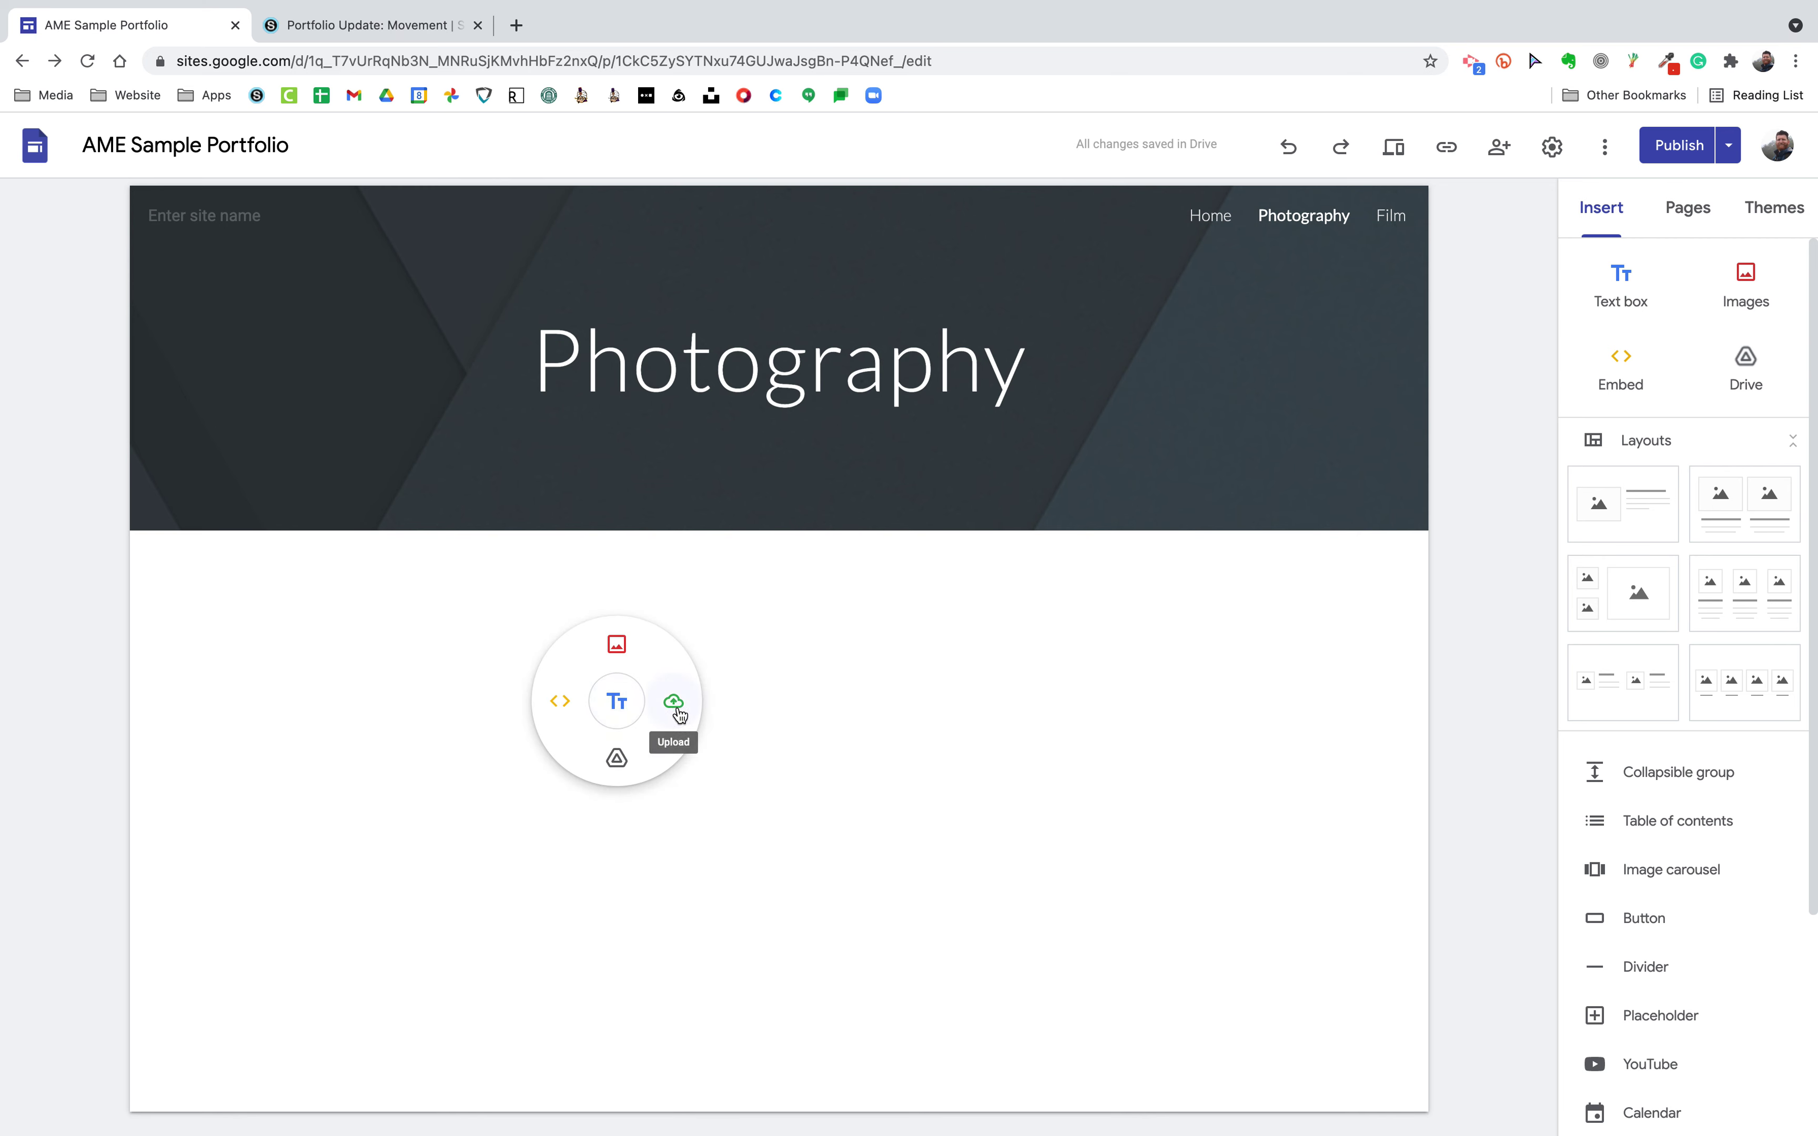
click(793, 760)
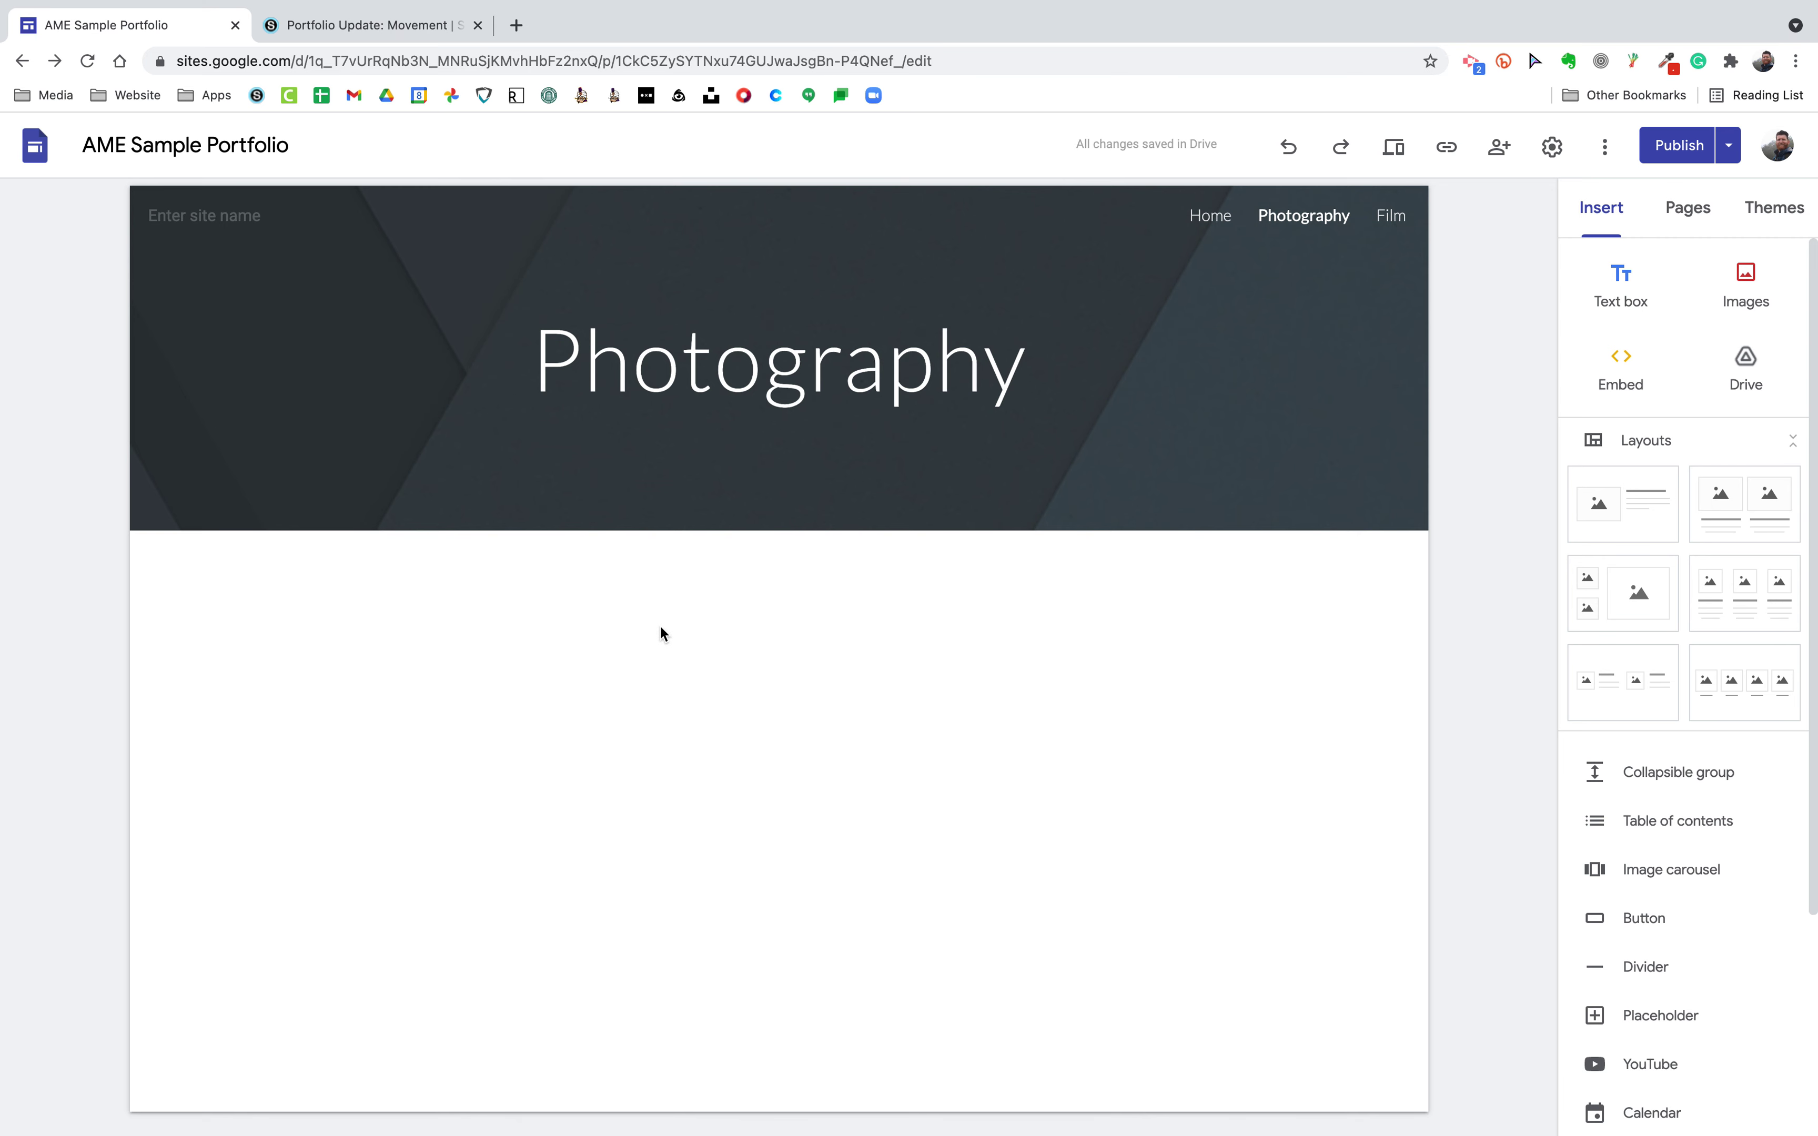
double_click(682, 699)
click(743, 705)
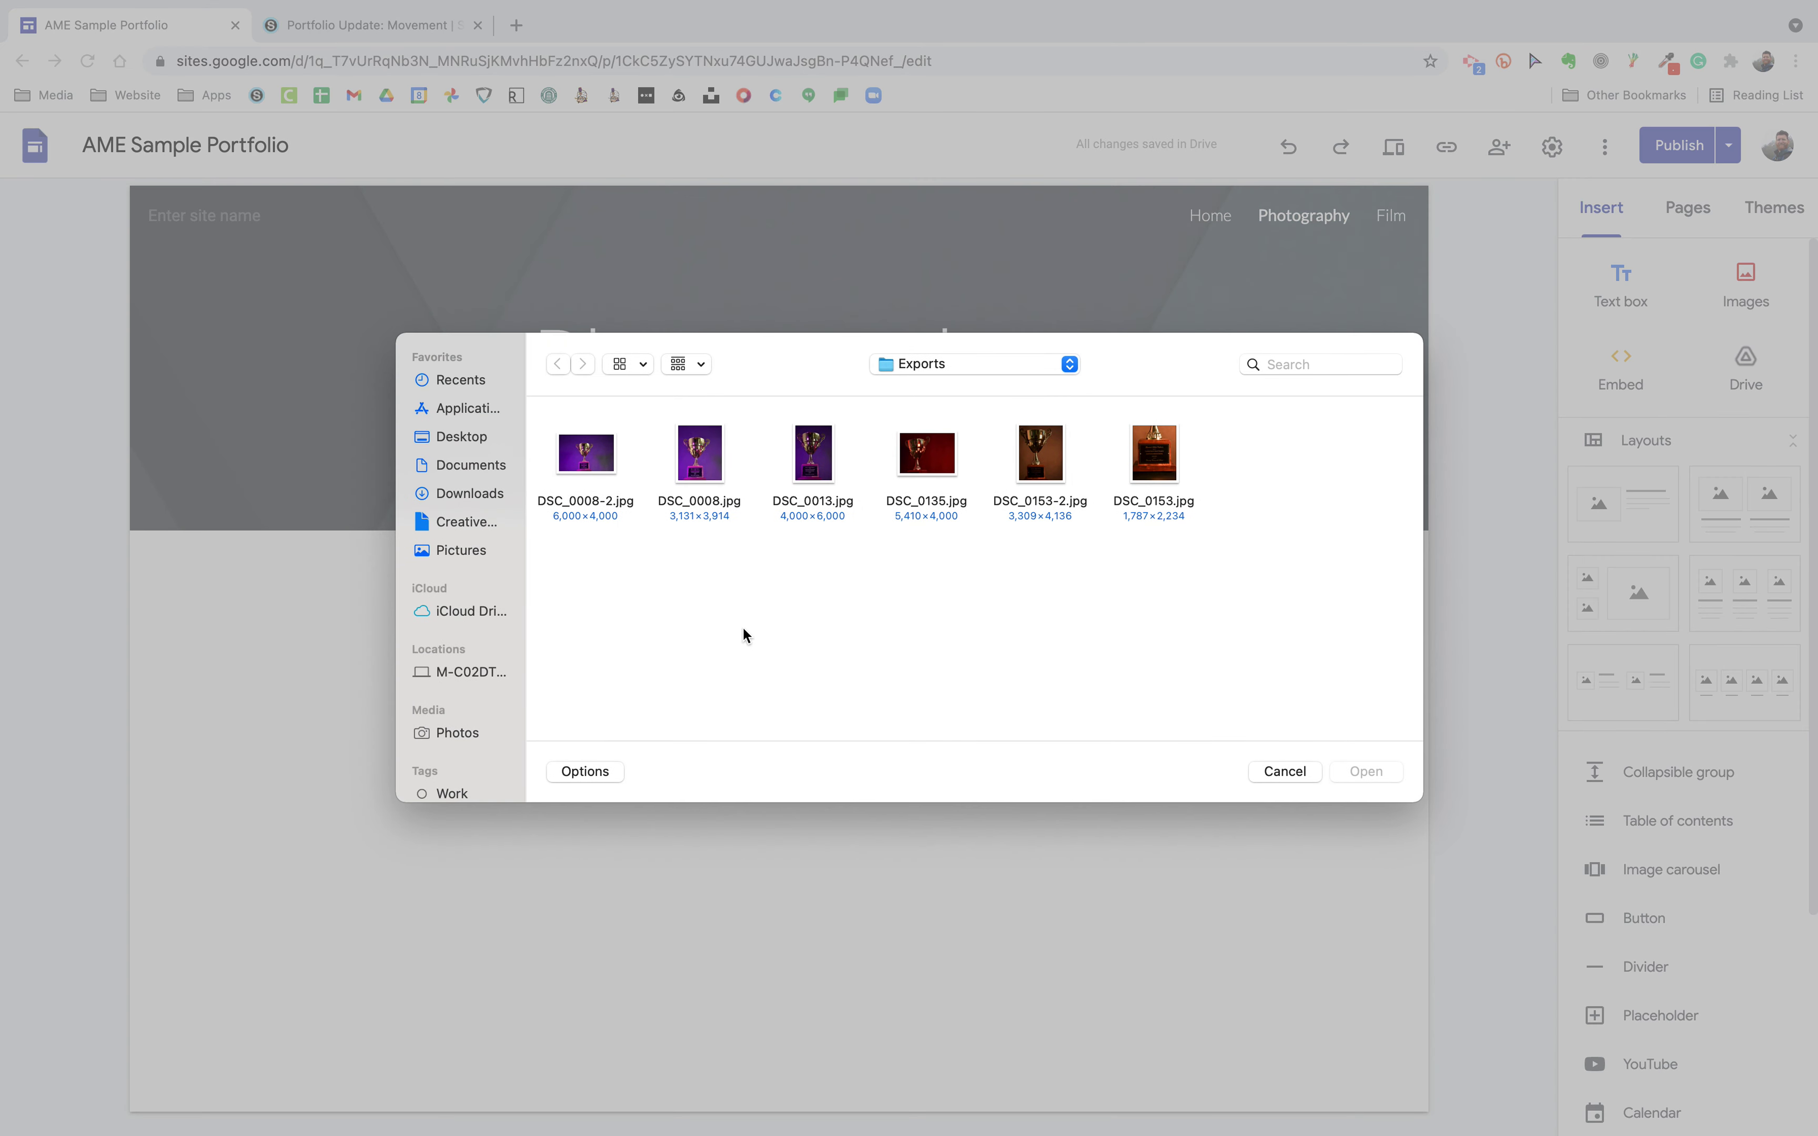
click(720, 466)
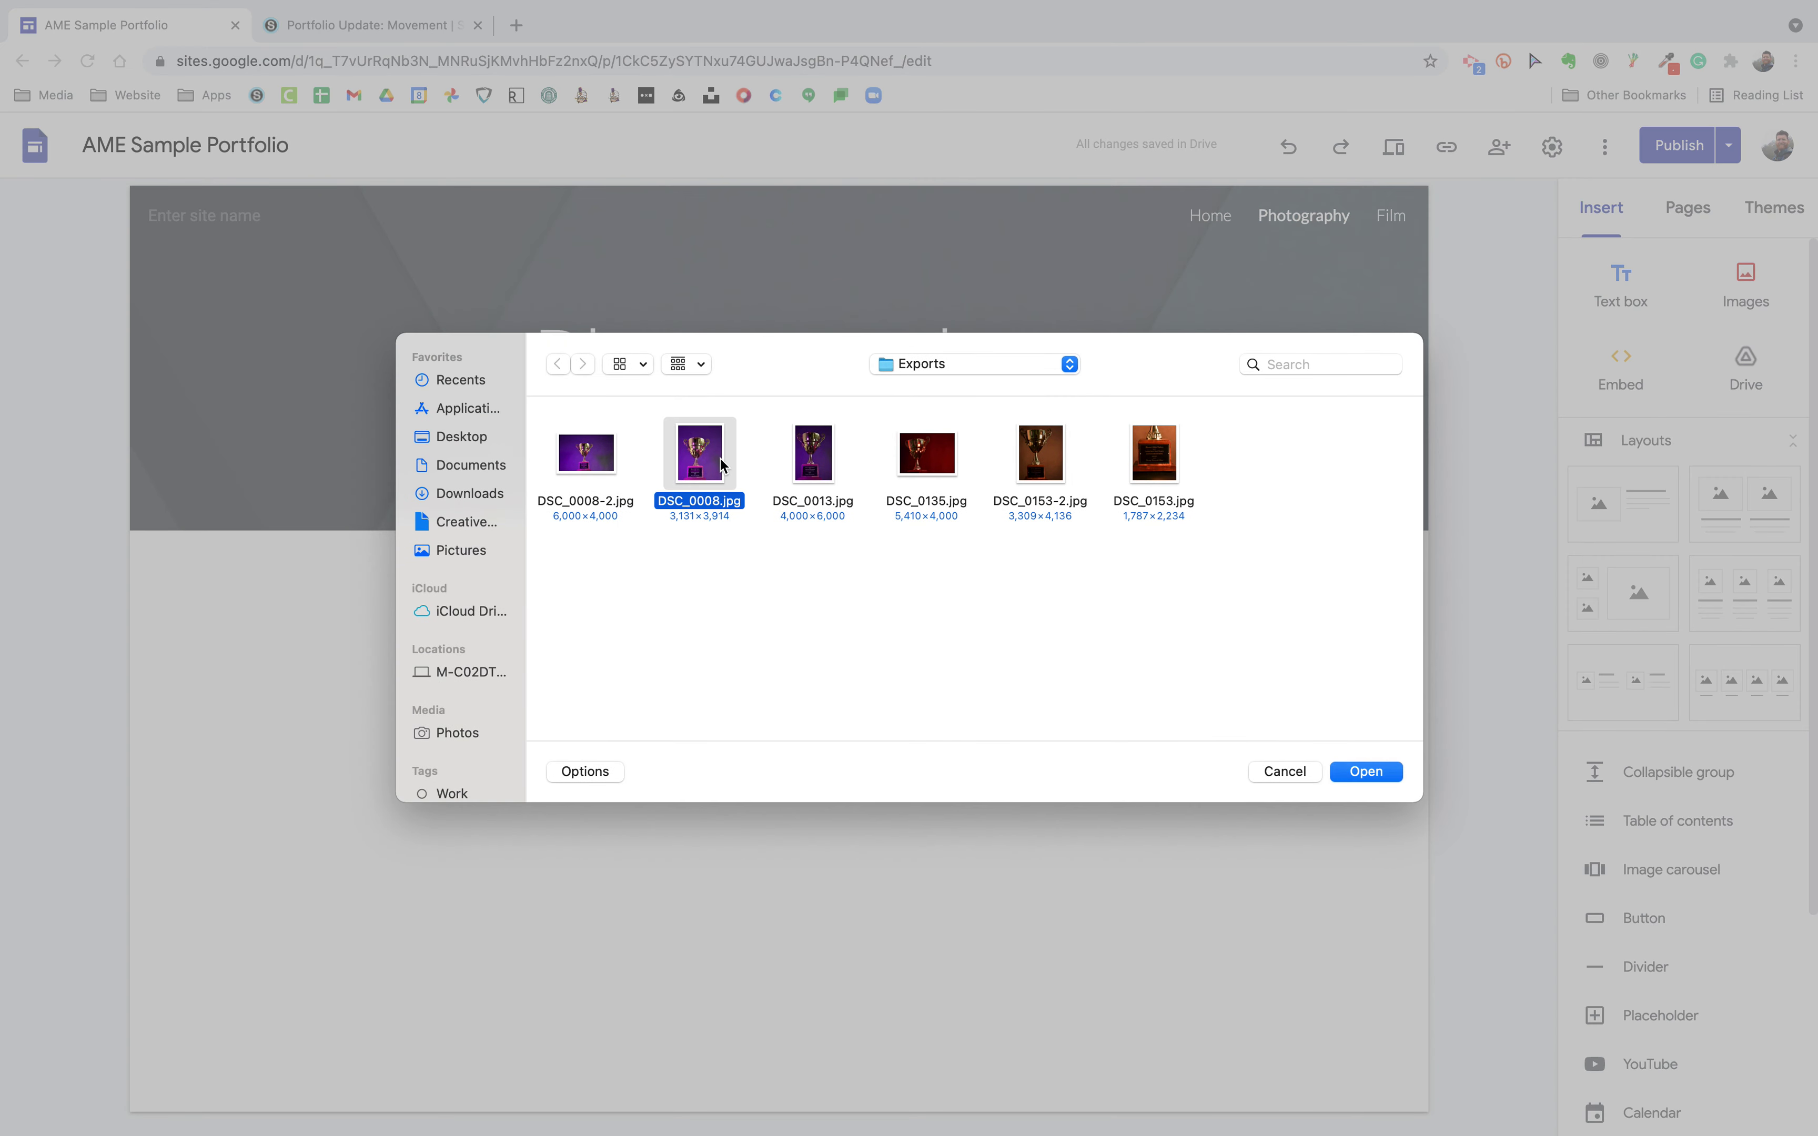
click(1363, 771)
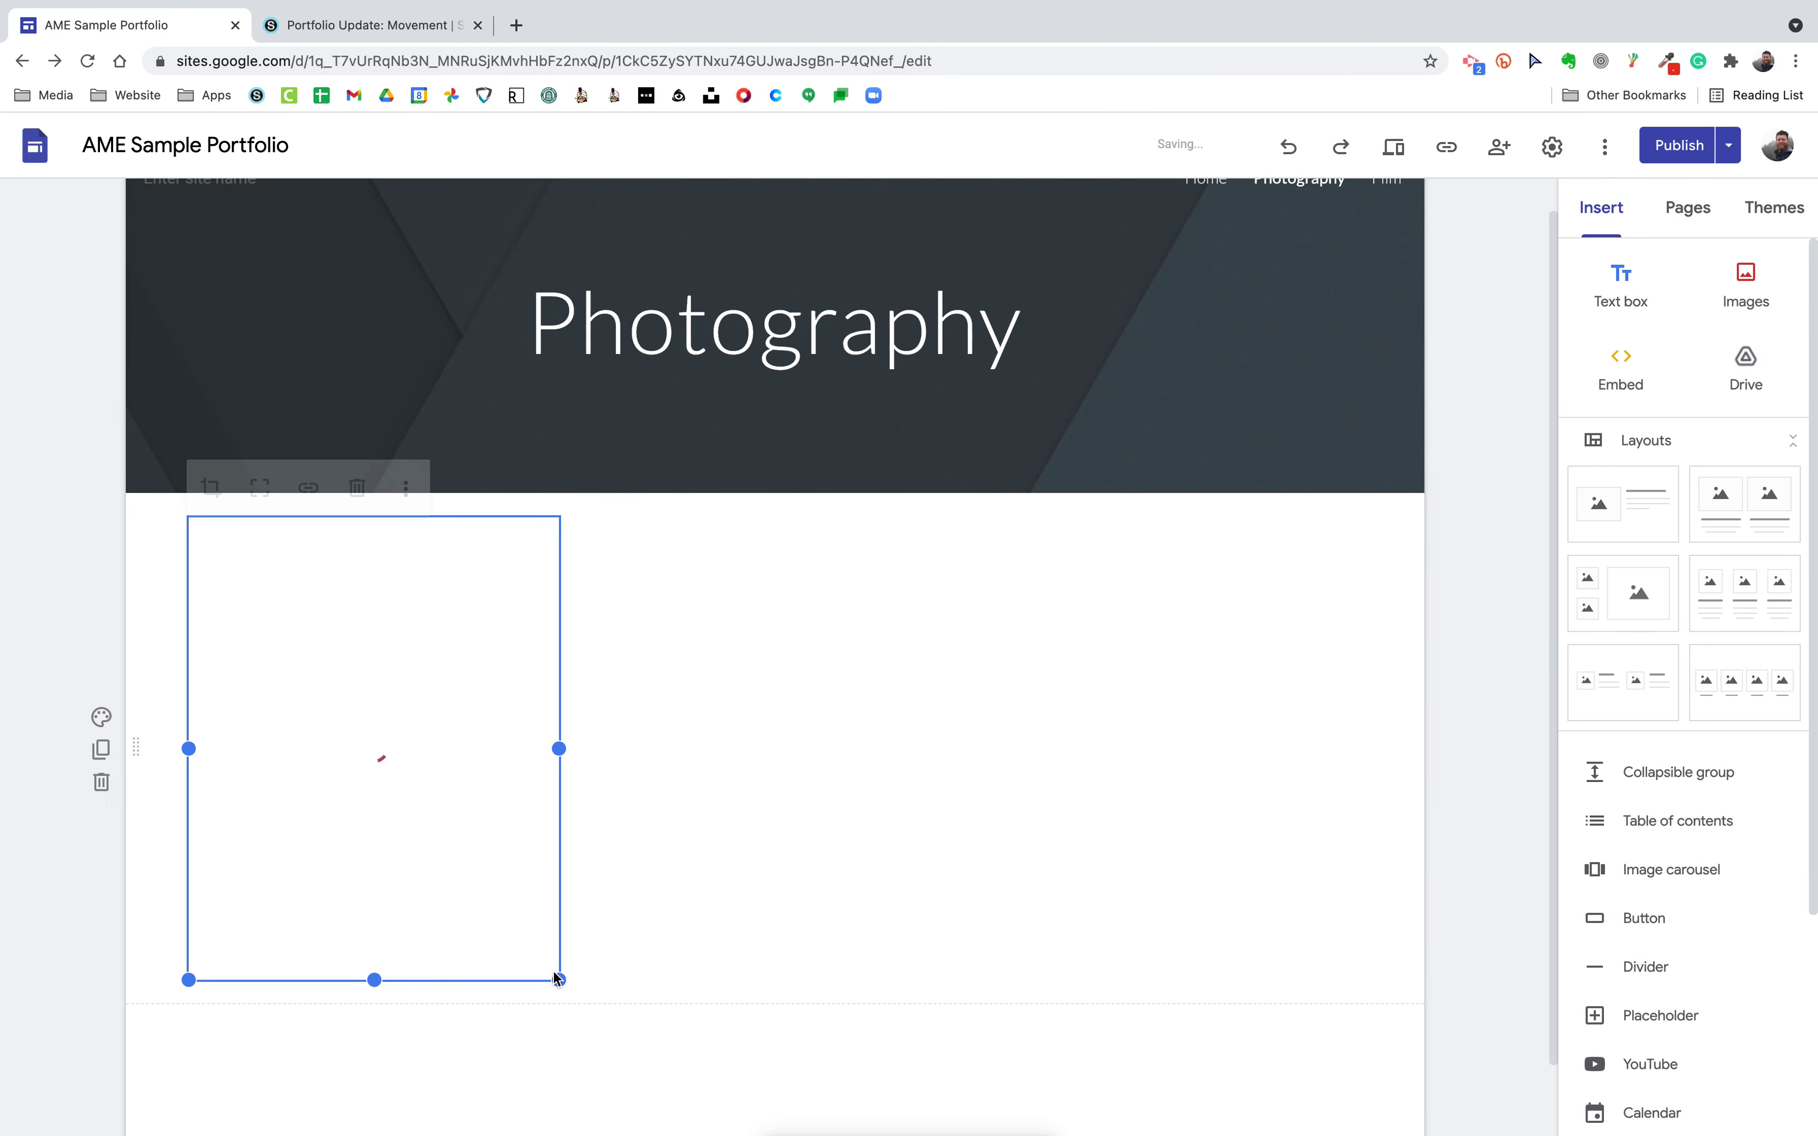
drag(571, 910, 662, 973)
- Add a text box beside the purple trophy photo
double_click(879, 539)
click(880, 541)
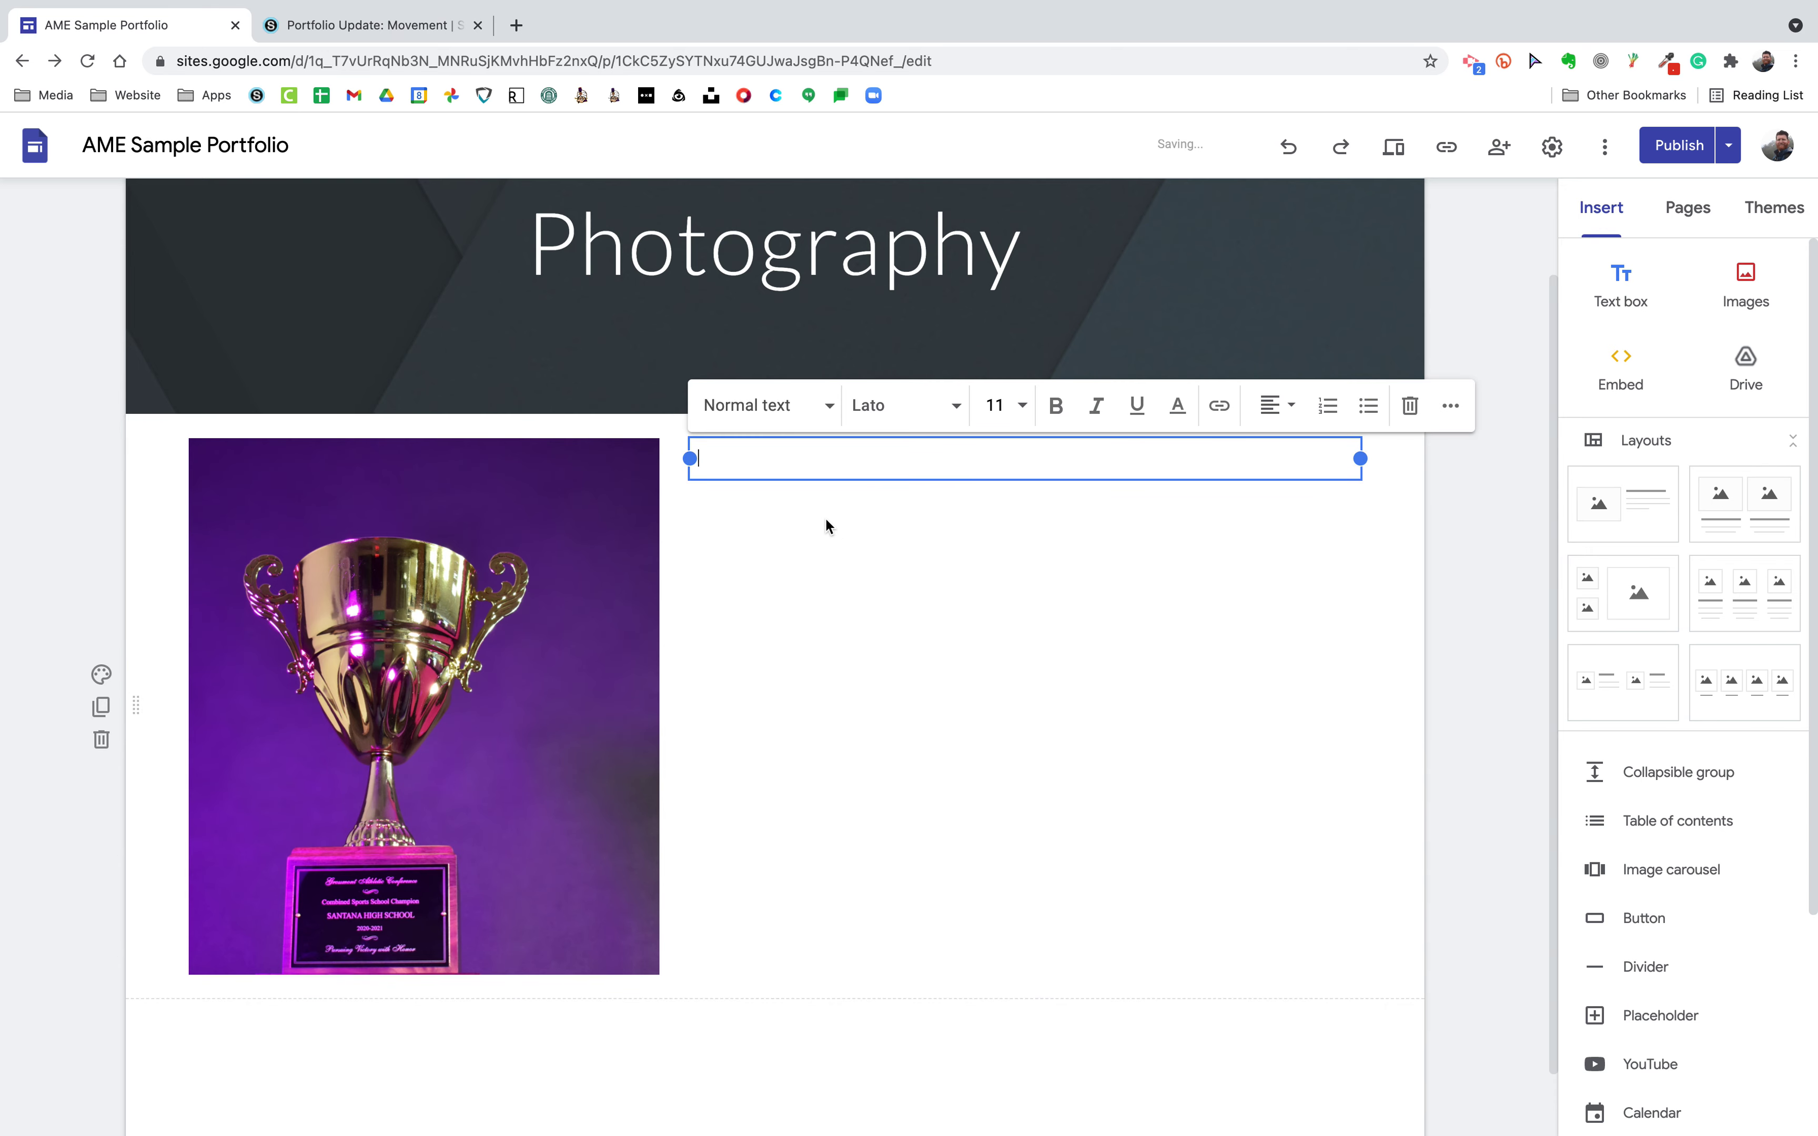
double_click(824, 607)
click(824, 603)
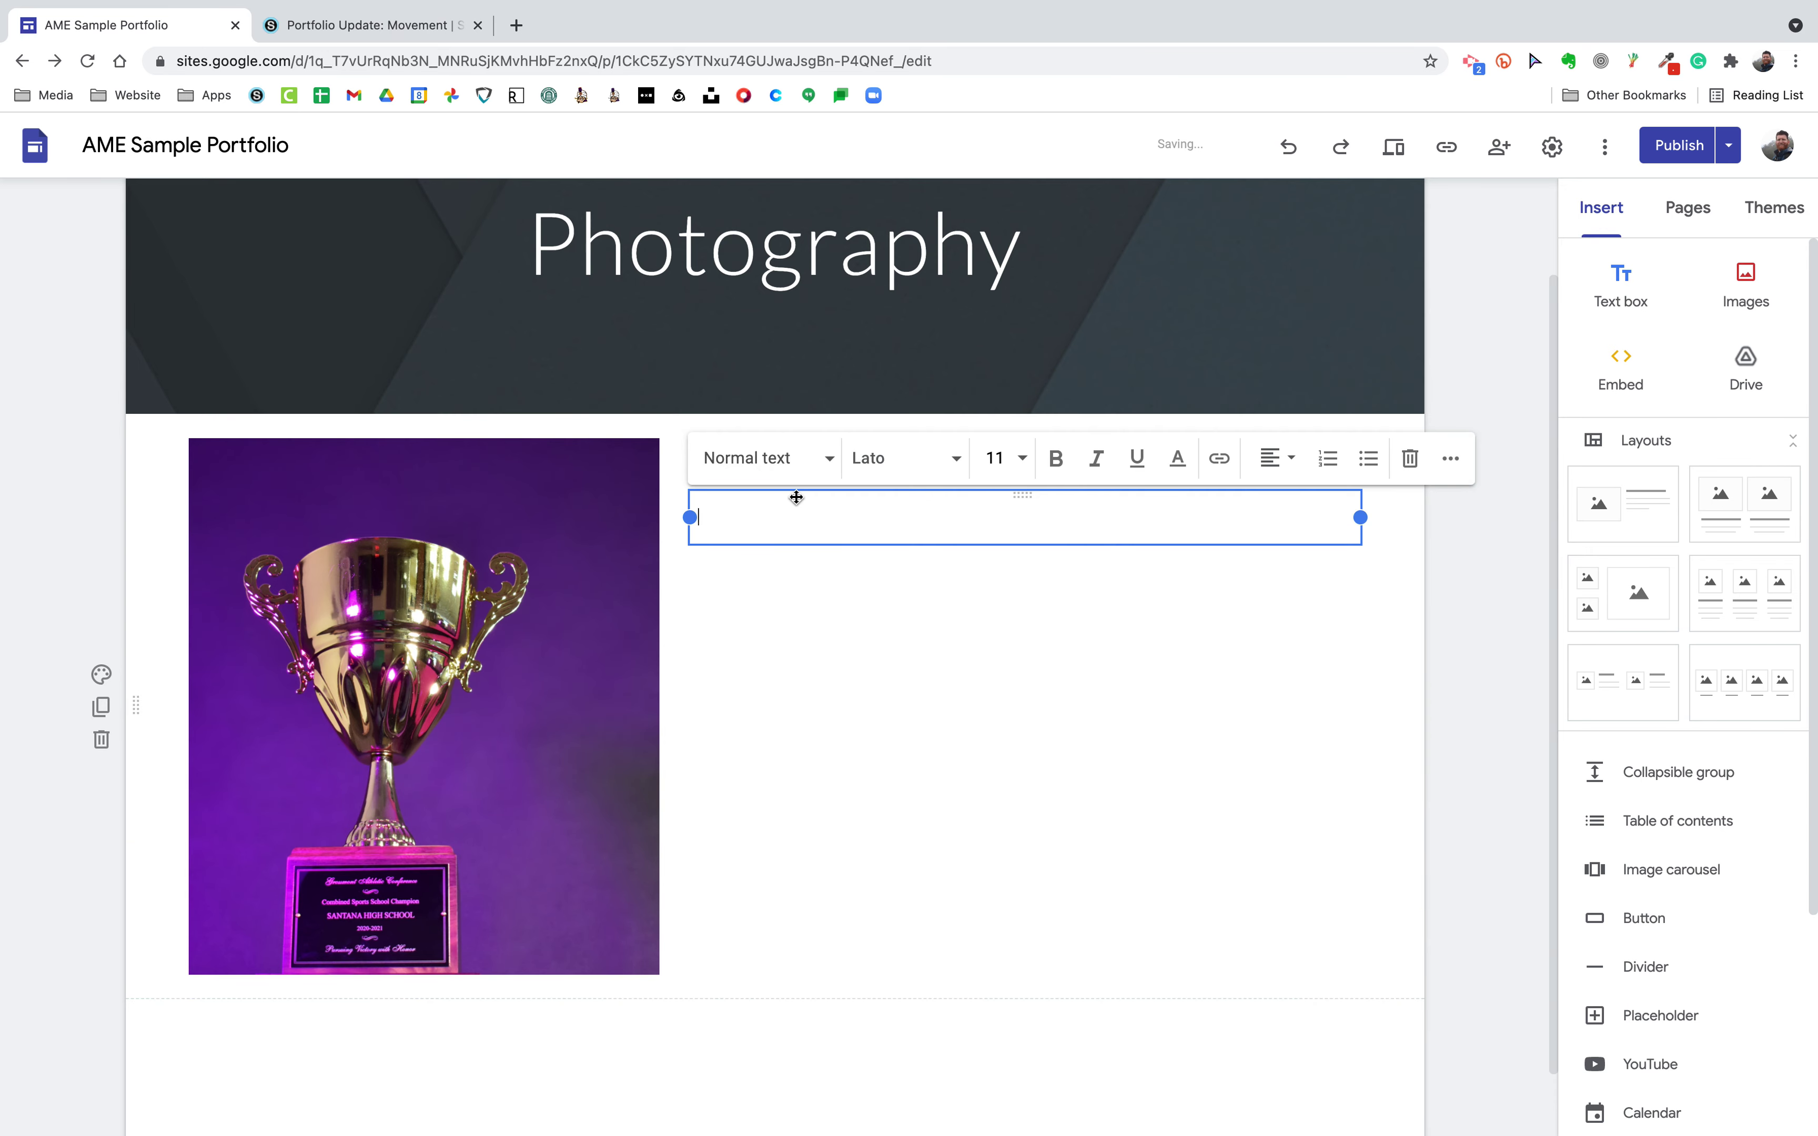
click(791, 628)
- Type 'Movement' in the top text box and style it as a Title
click(775, 468)
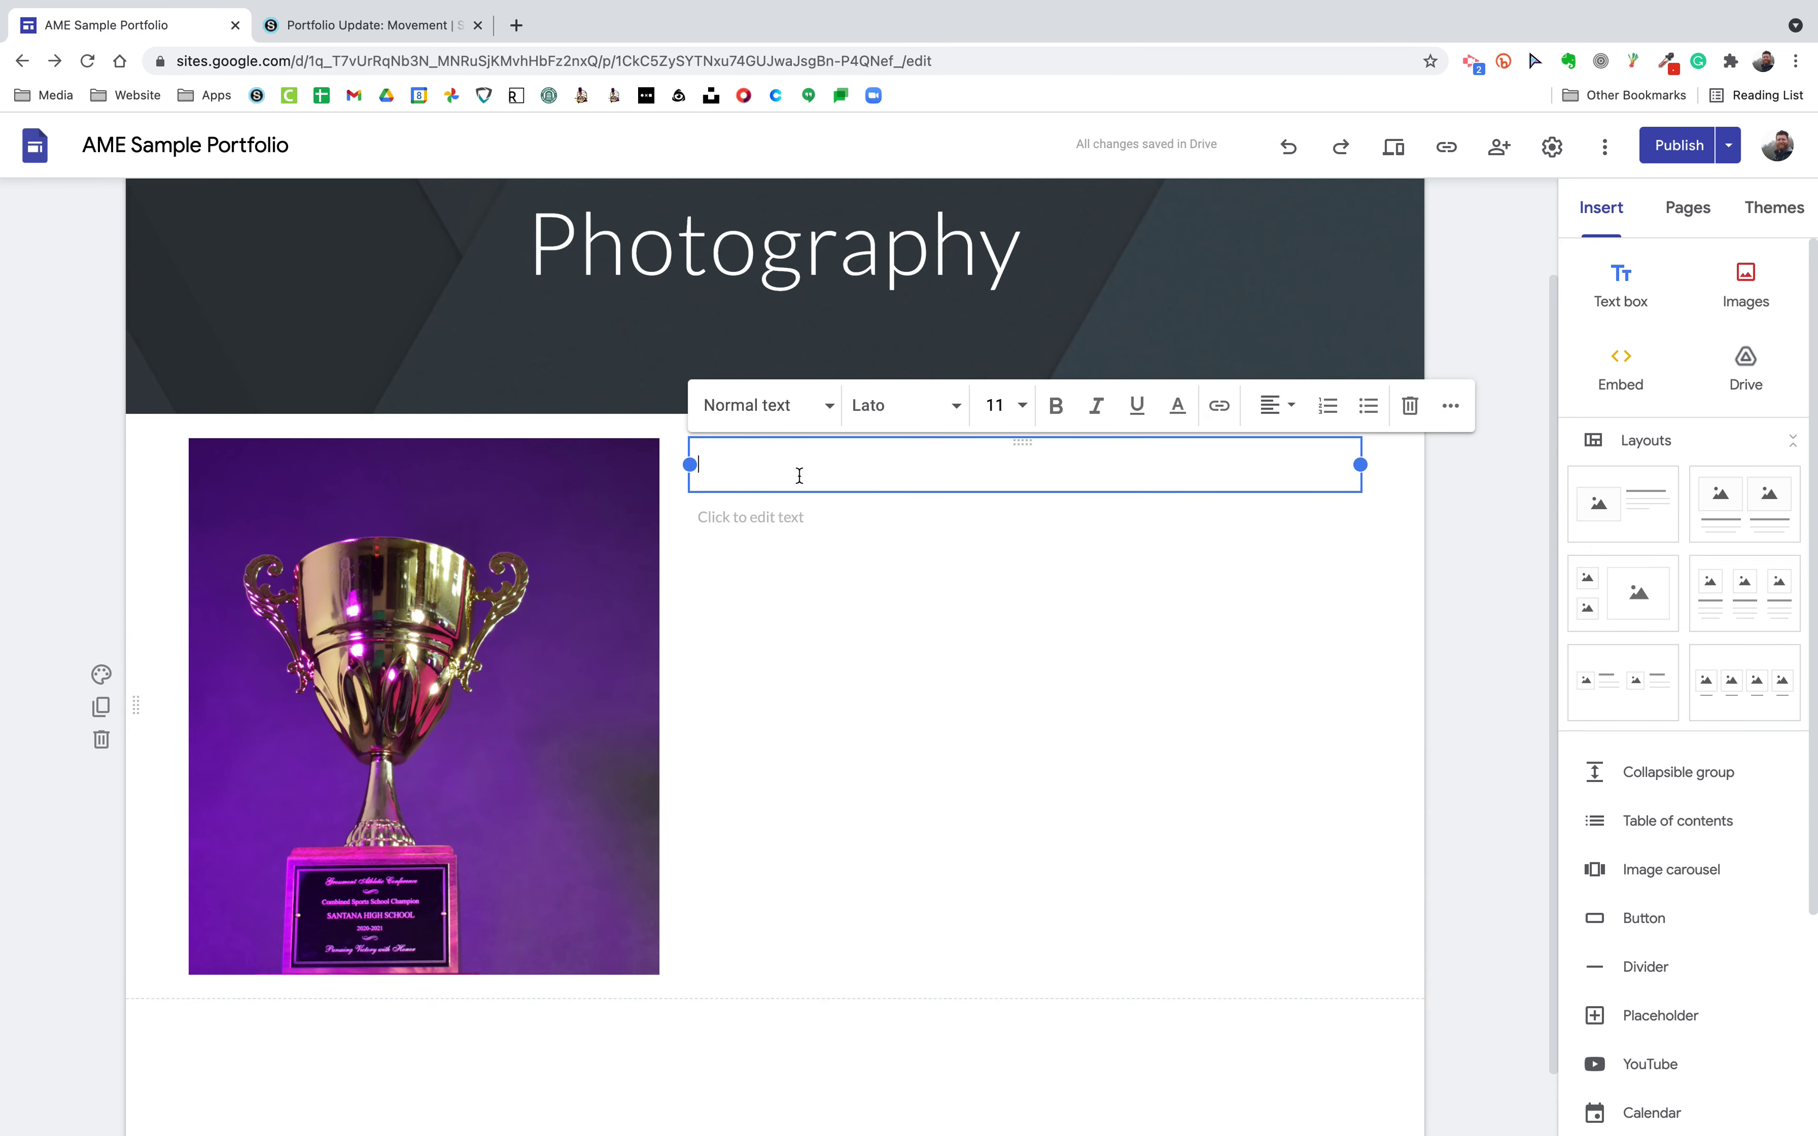
text(Movement)
key(BackSpace)
text(nt)
key(super+a)
click(831, 425)
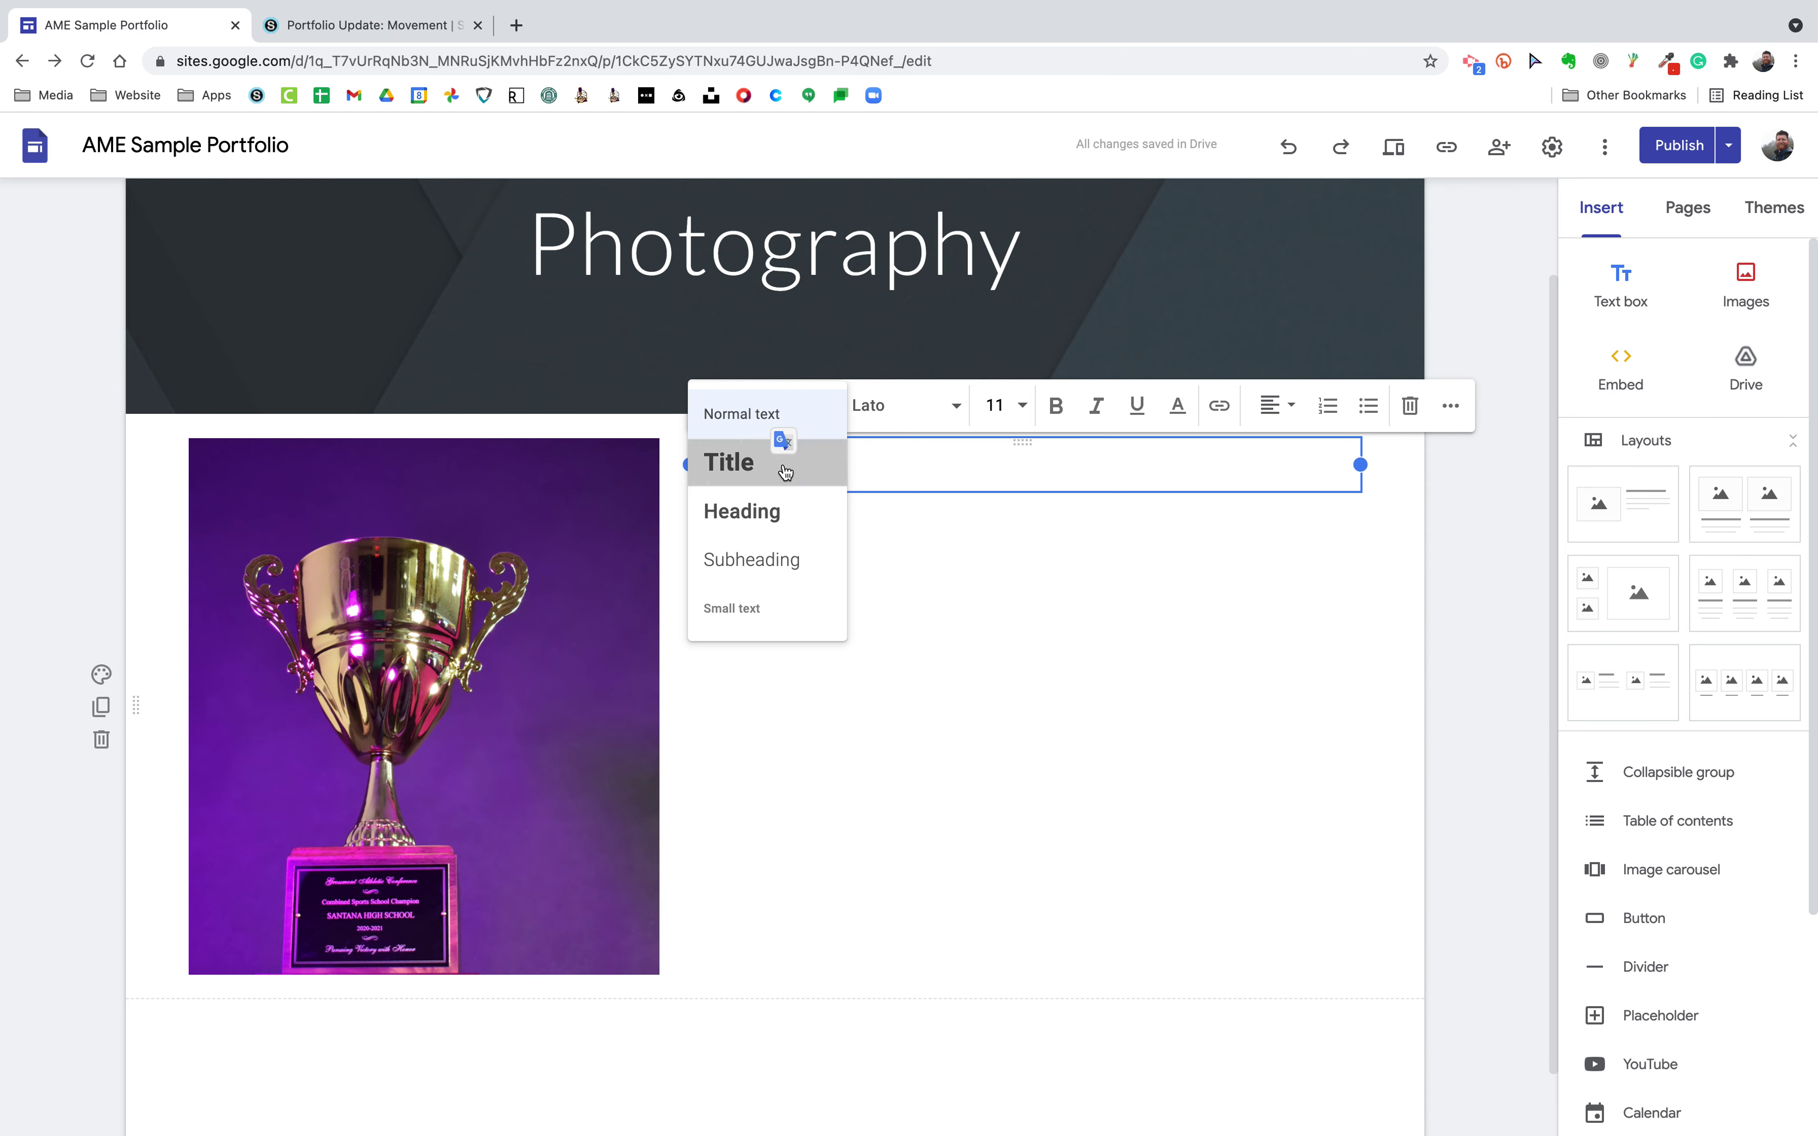
click(780, 464)
click(884, 673)
- Replace the placeholder under Movement with 'Reflection Questions:'
click(783, 555)
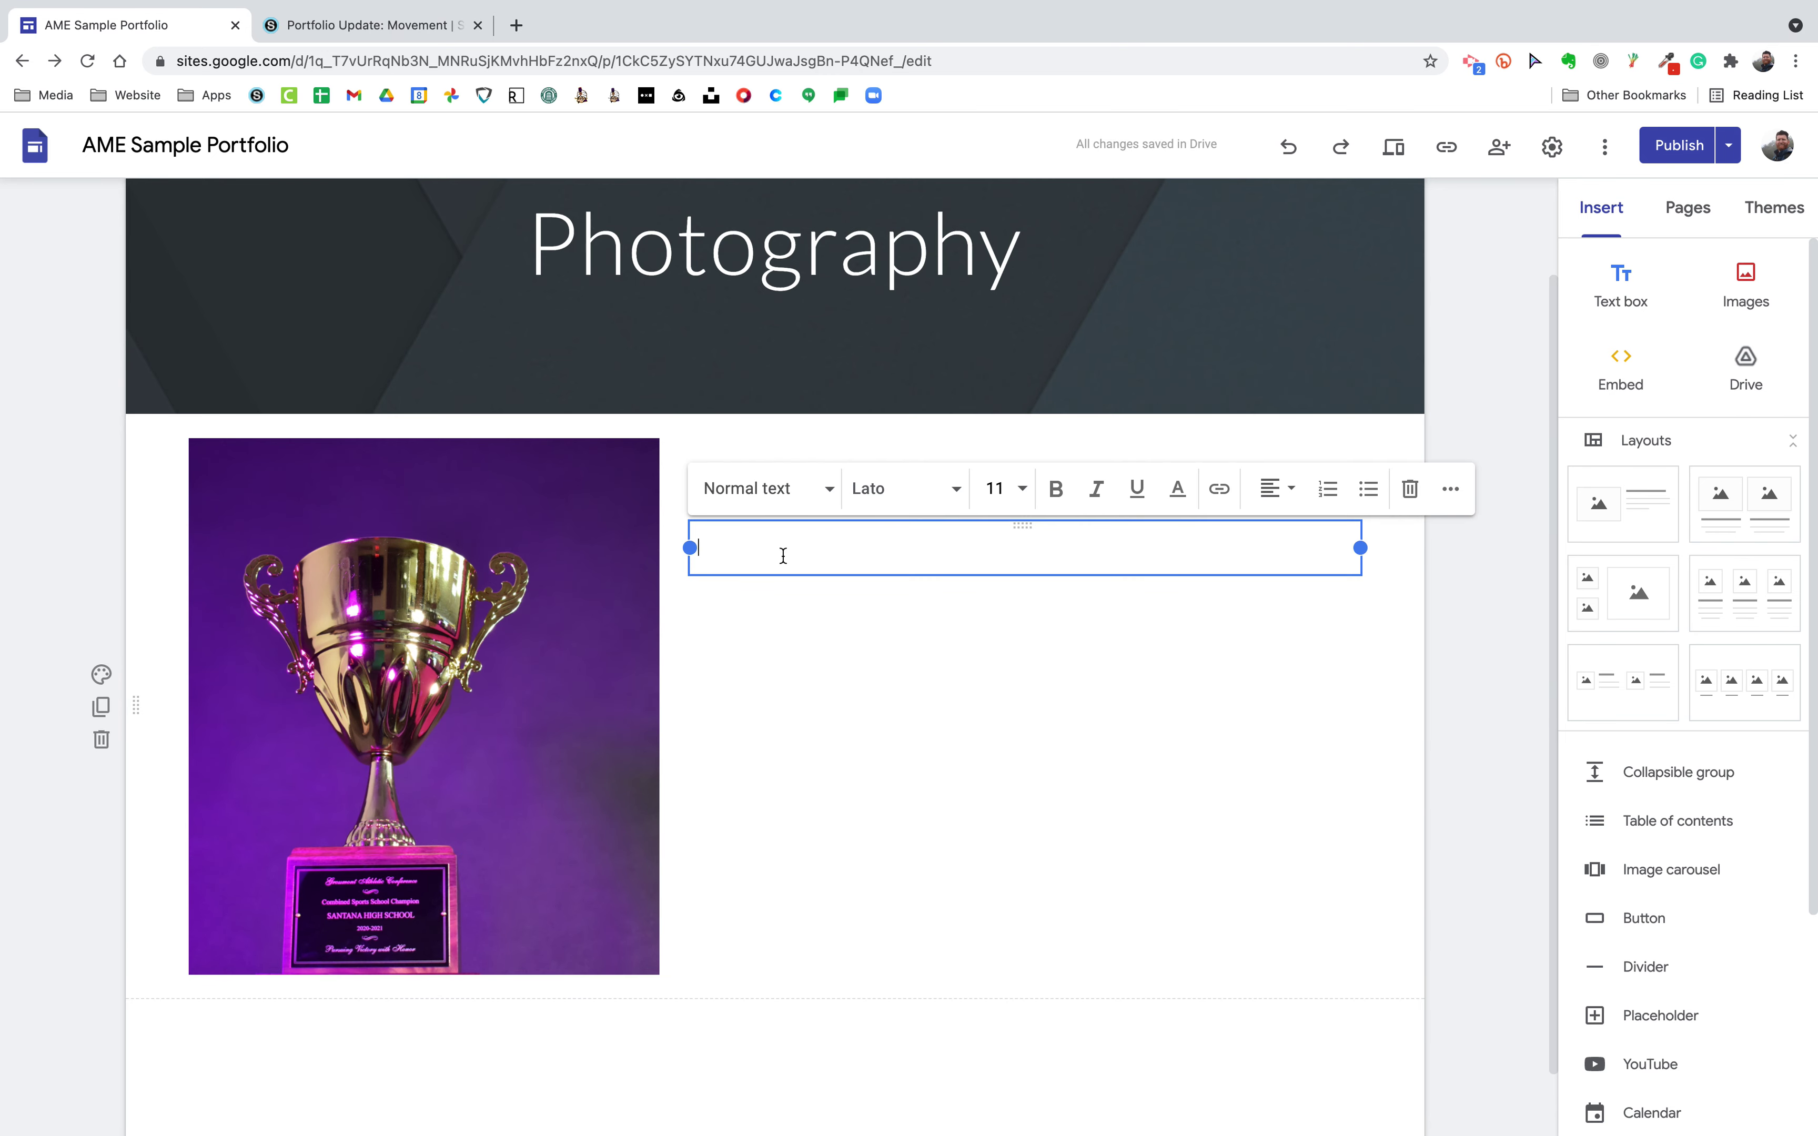
text(Reflection Questions)
key(BackSpace)
text(:)
click(943, 698)
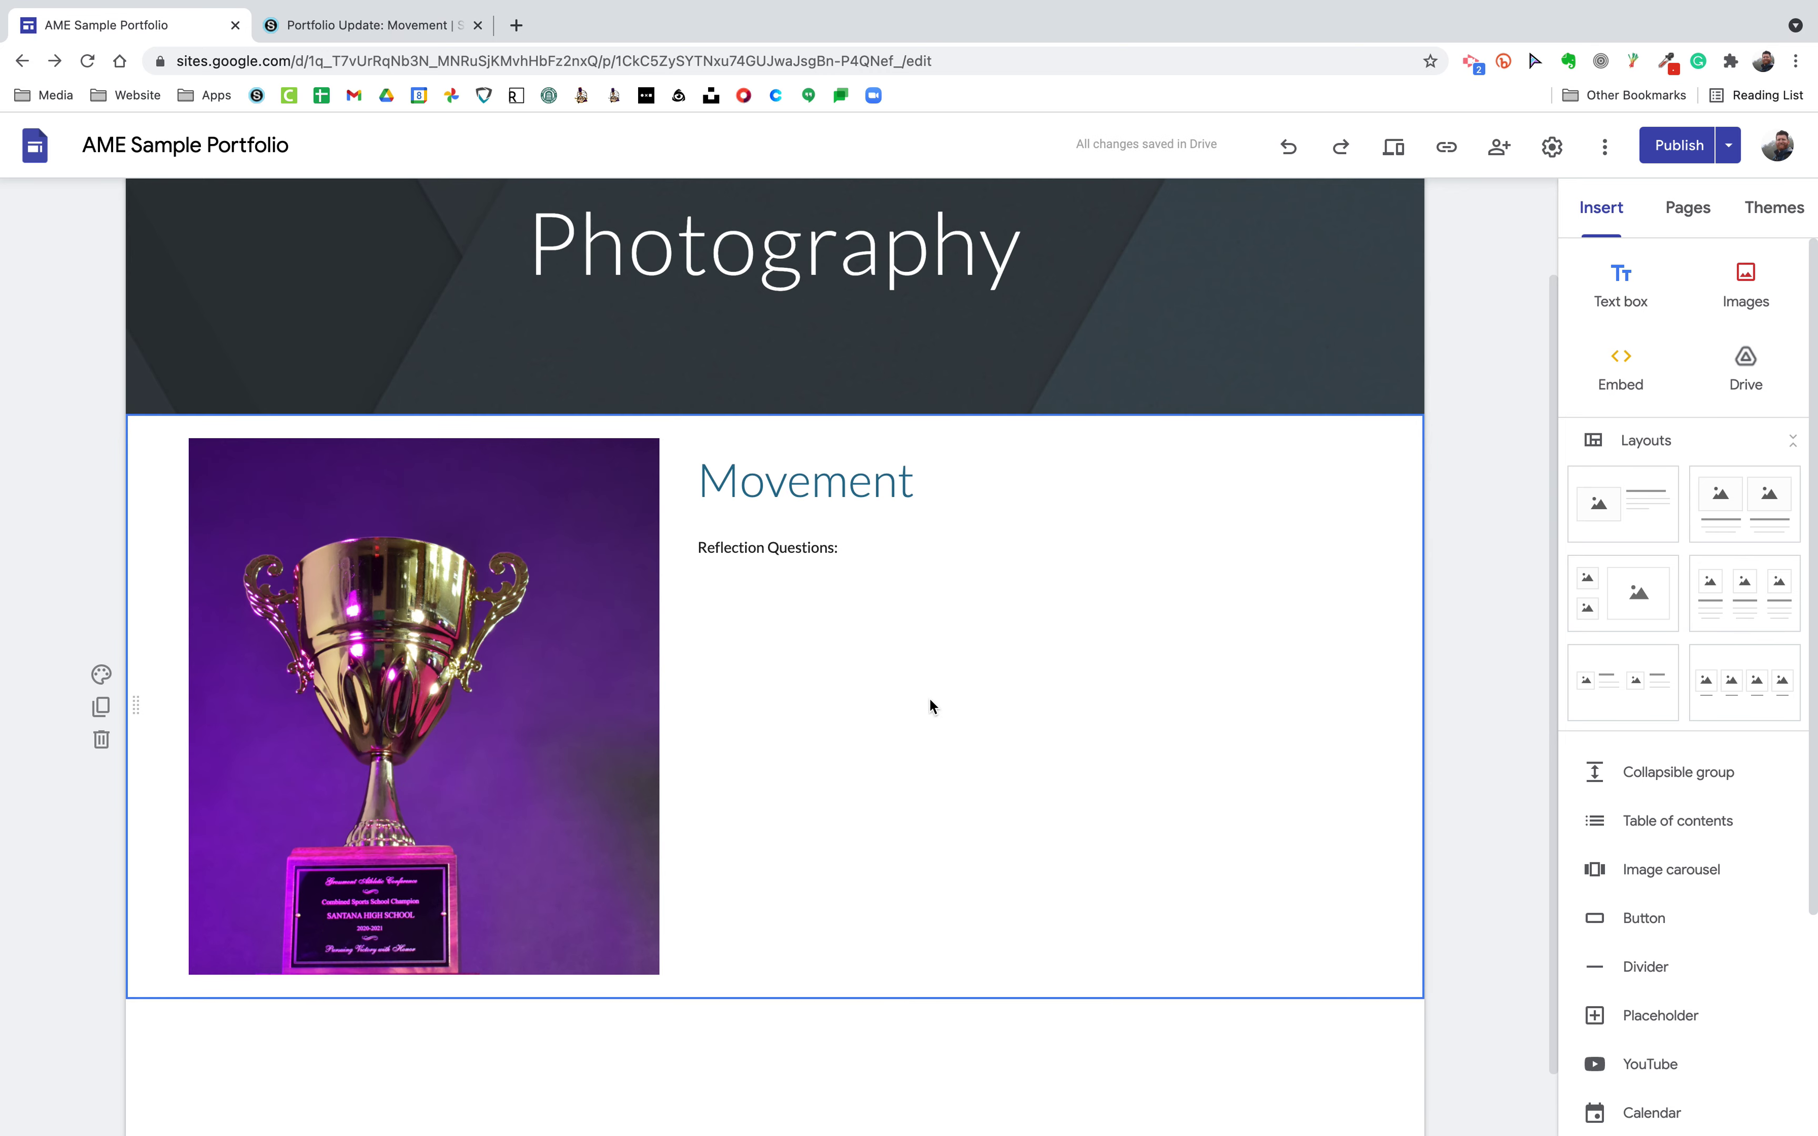
triple_click(863, 556)
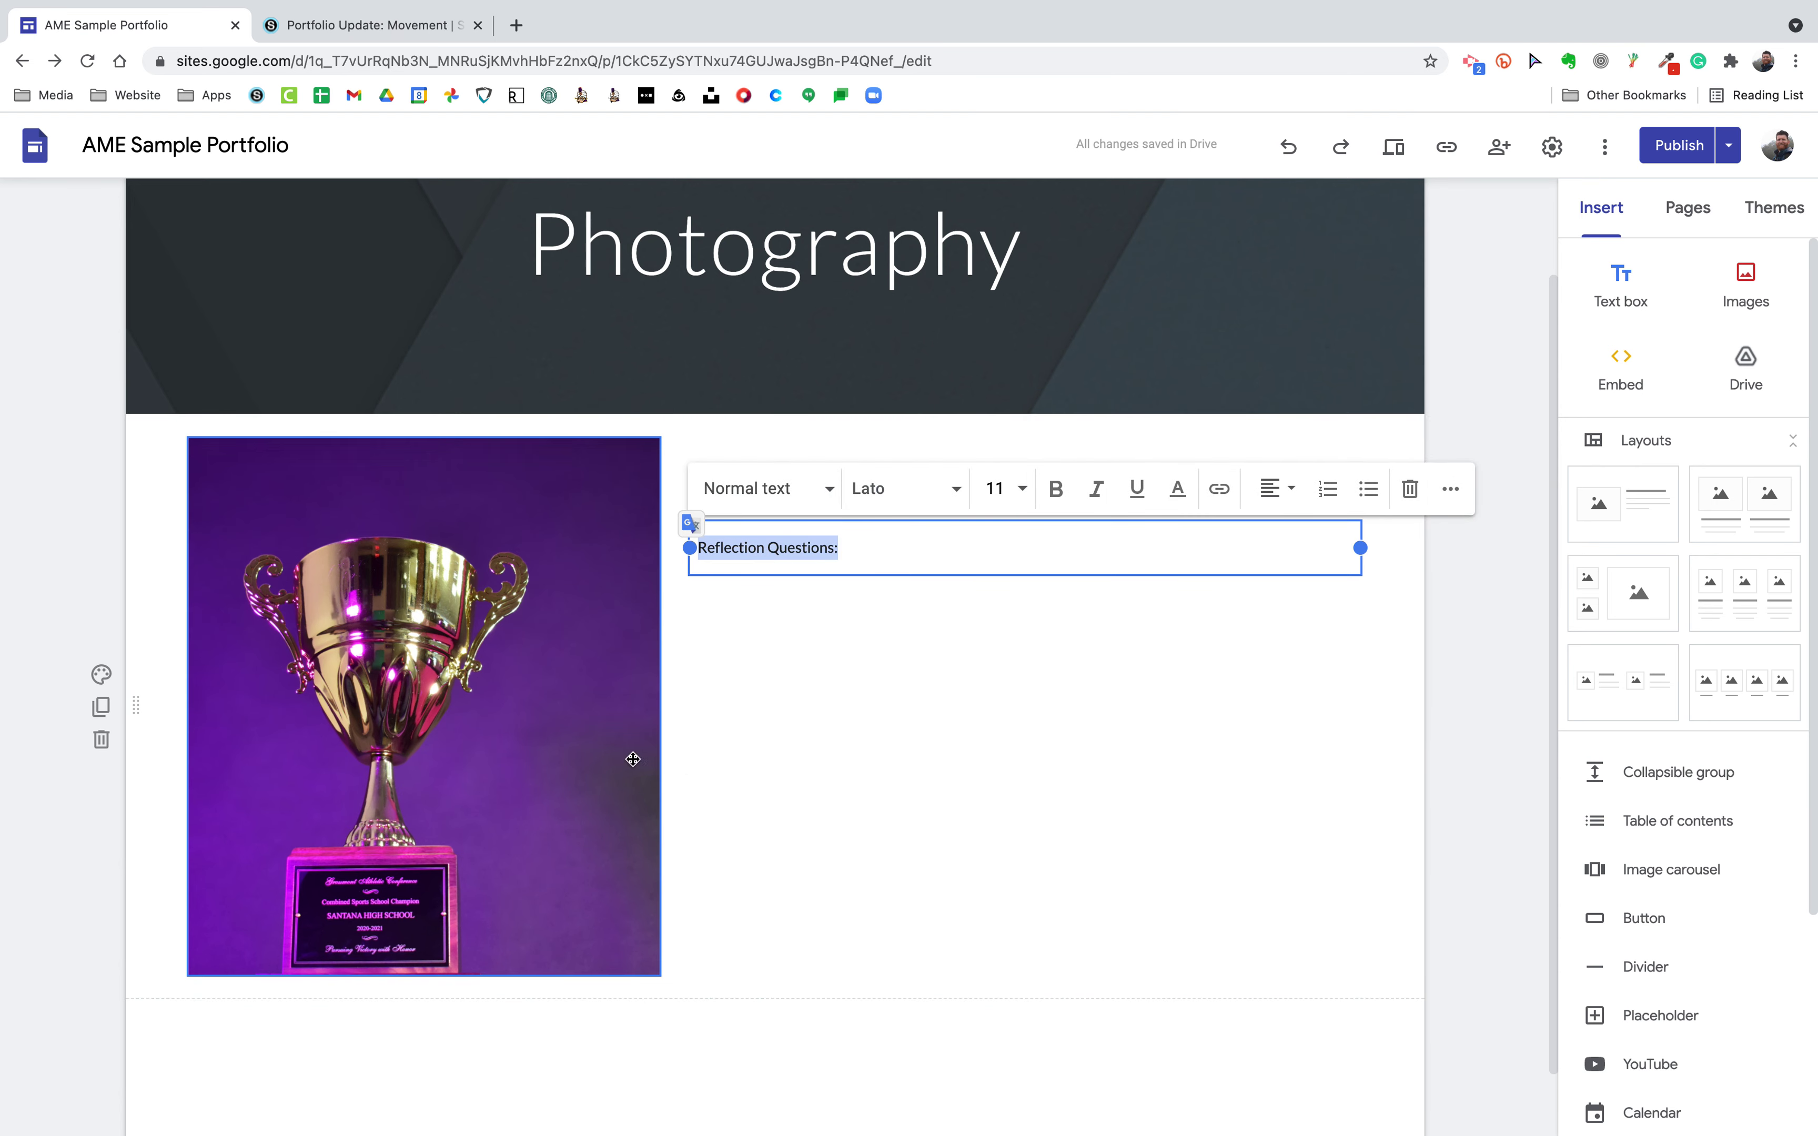
- Drag the purple trophy photo's bottom handle down to make it taller
click(568, 758)
drag(424, 977, 439, 1099)
scroll(526, 902, down, 1)
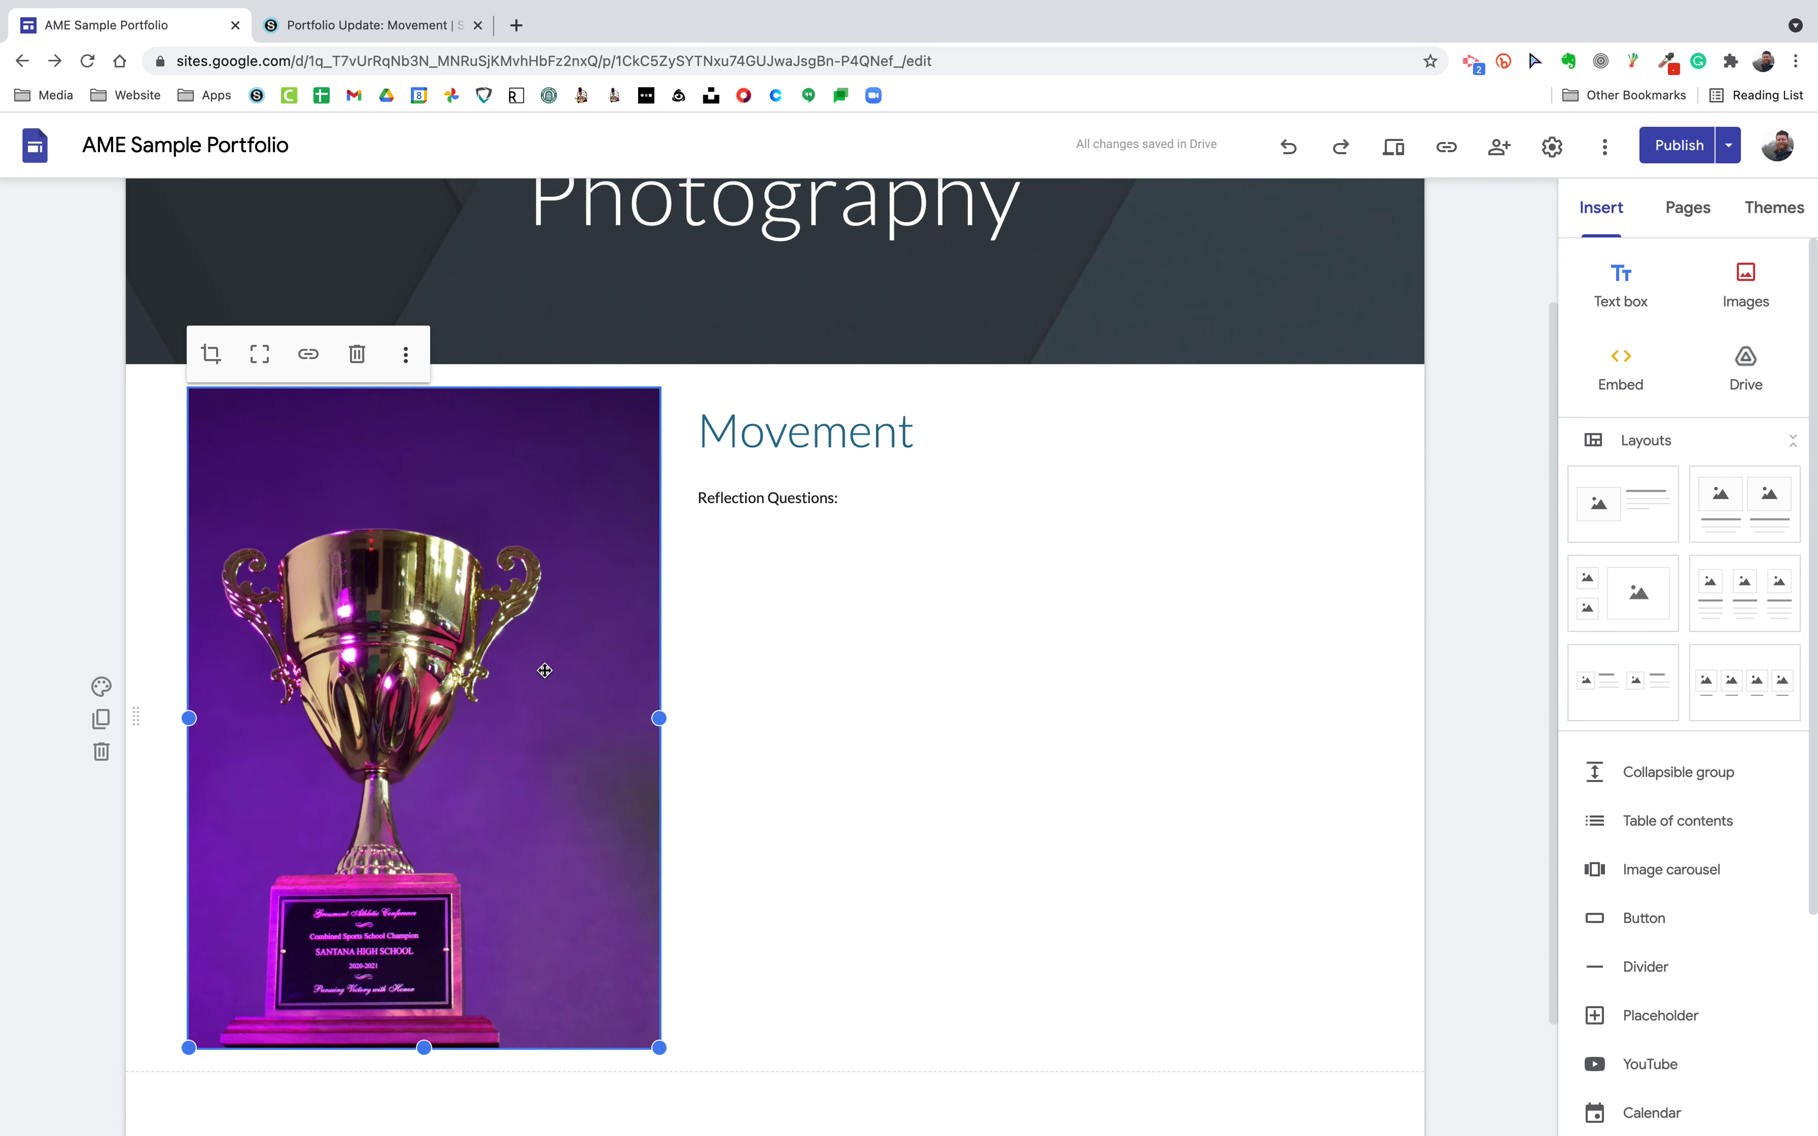
- Delete the purple trophy photo and upload DSC_0135.jpg into a new section, enlarging it wide
key(Delete)
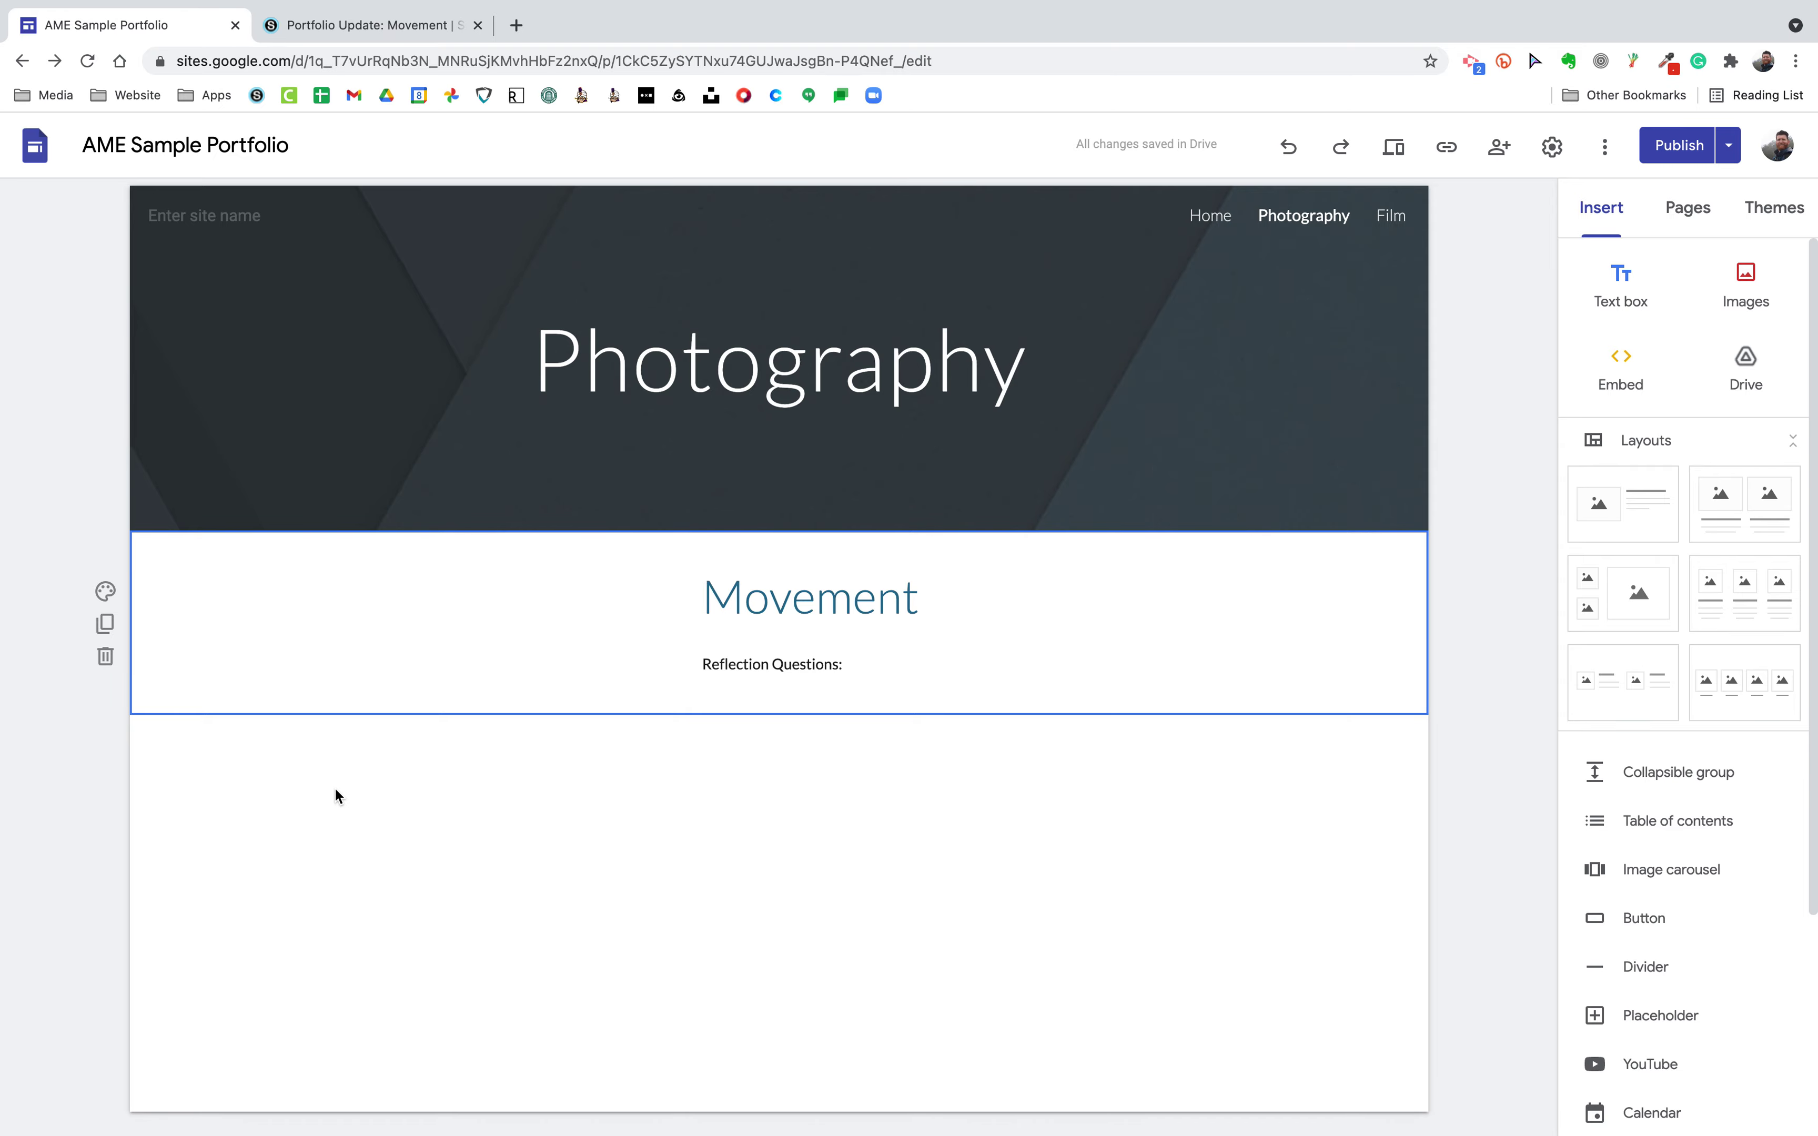
double_click(293, 818)
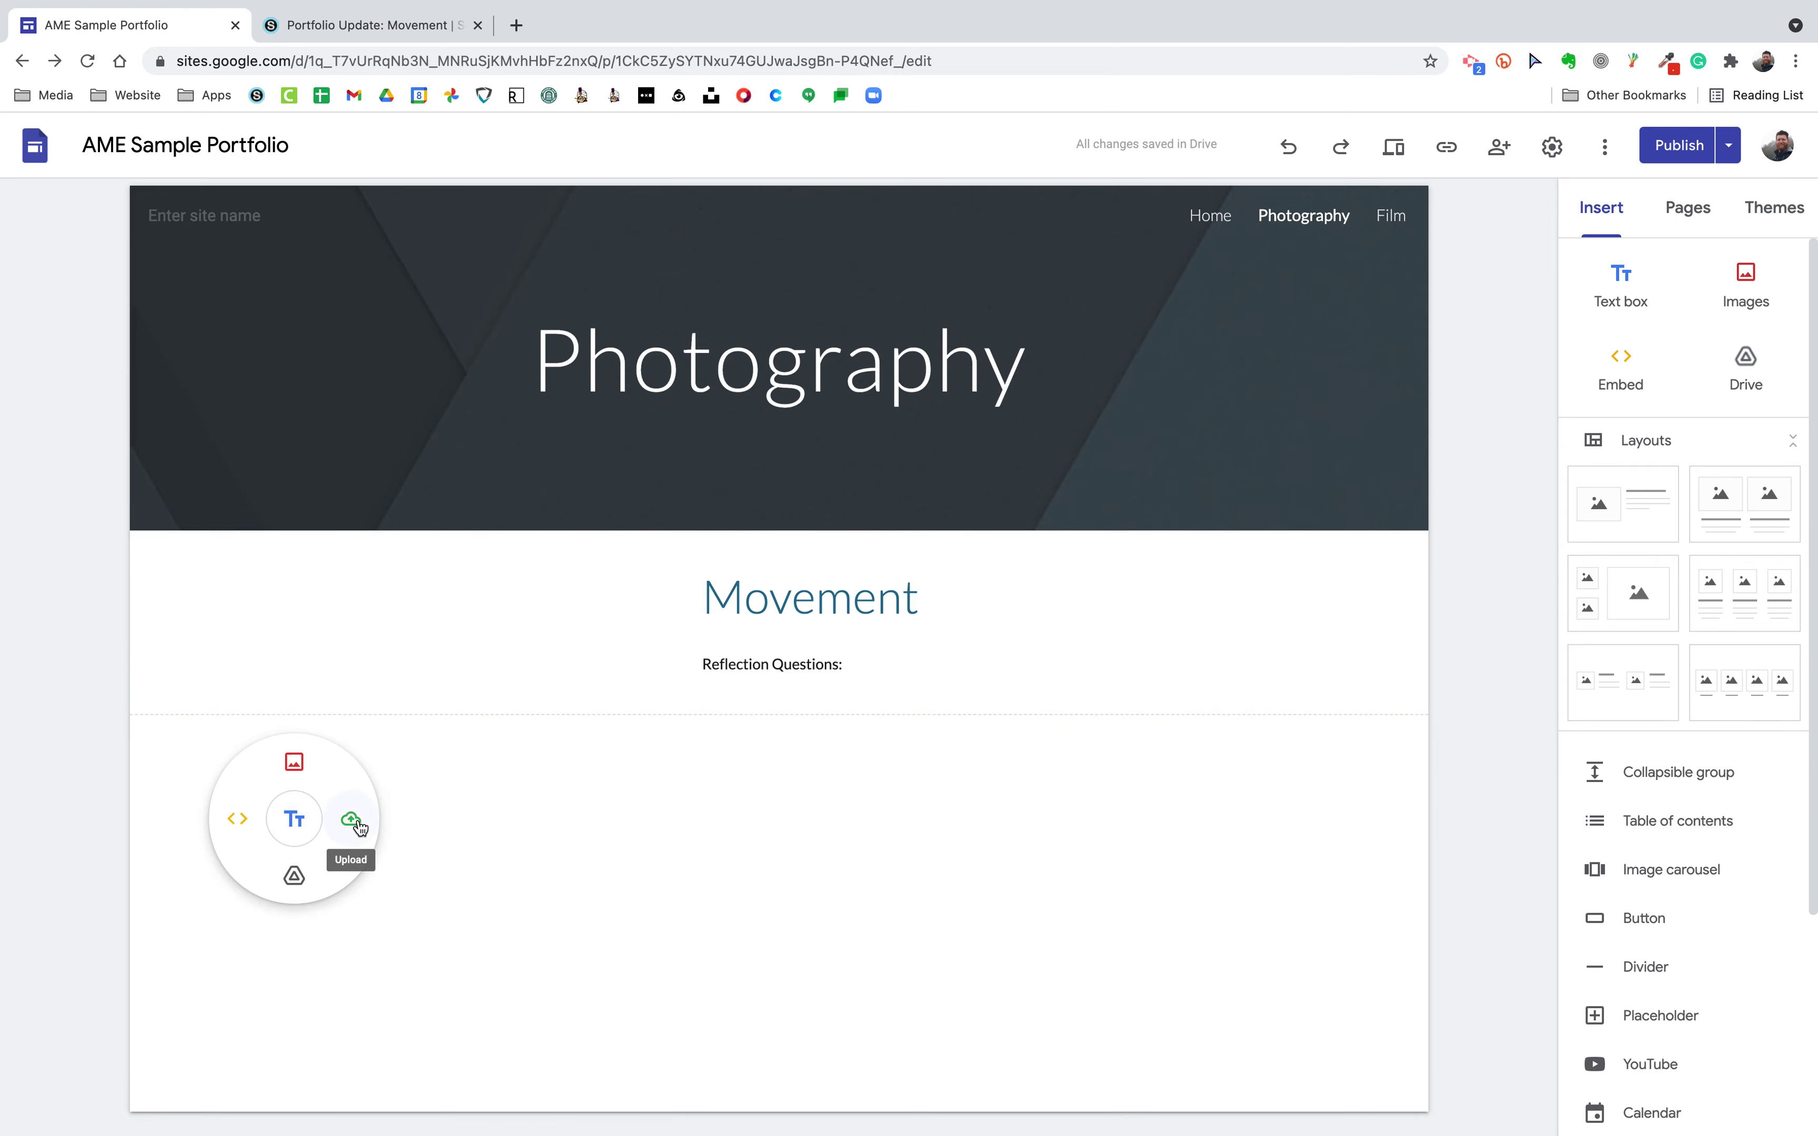
click(353, 821)
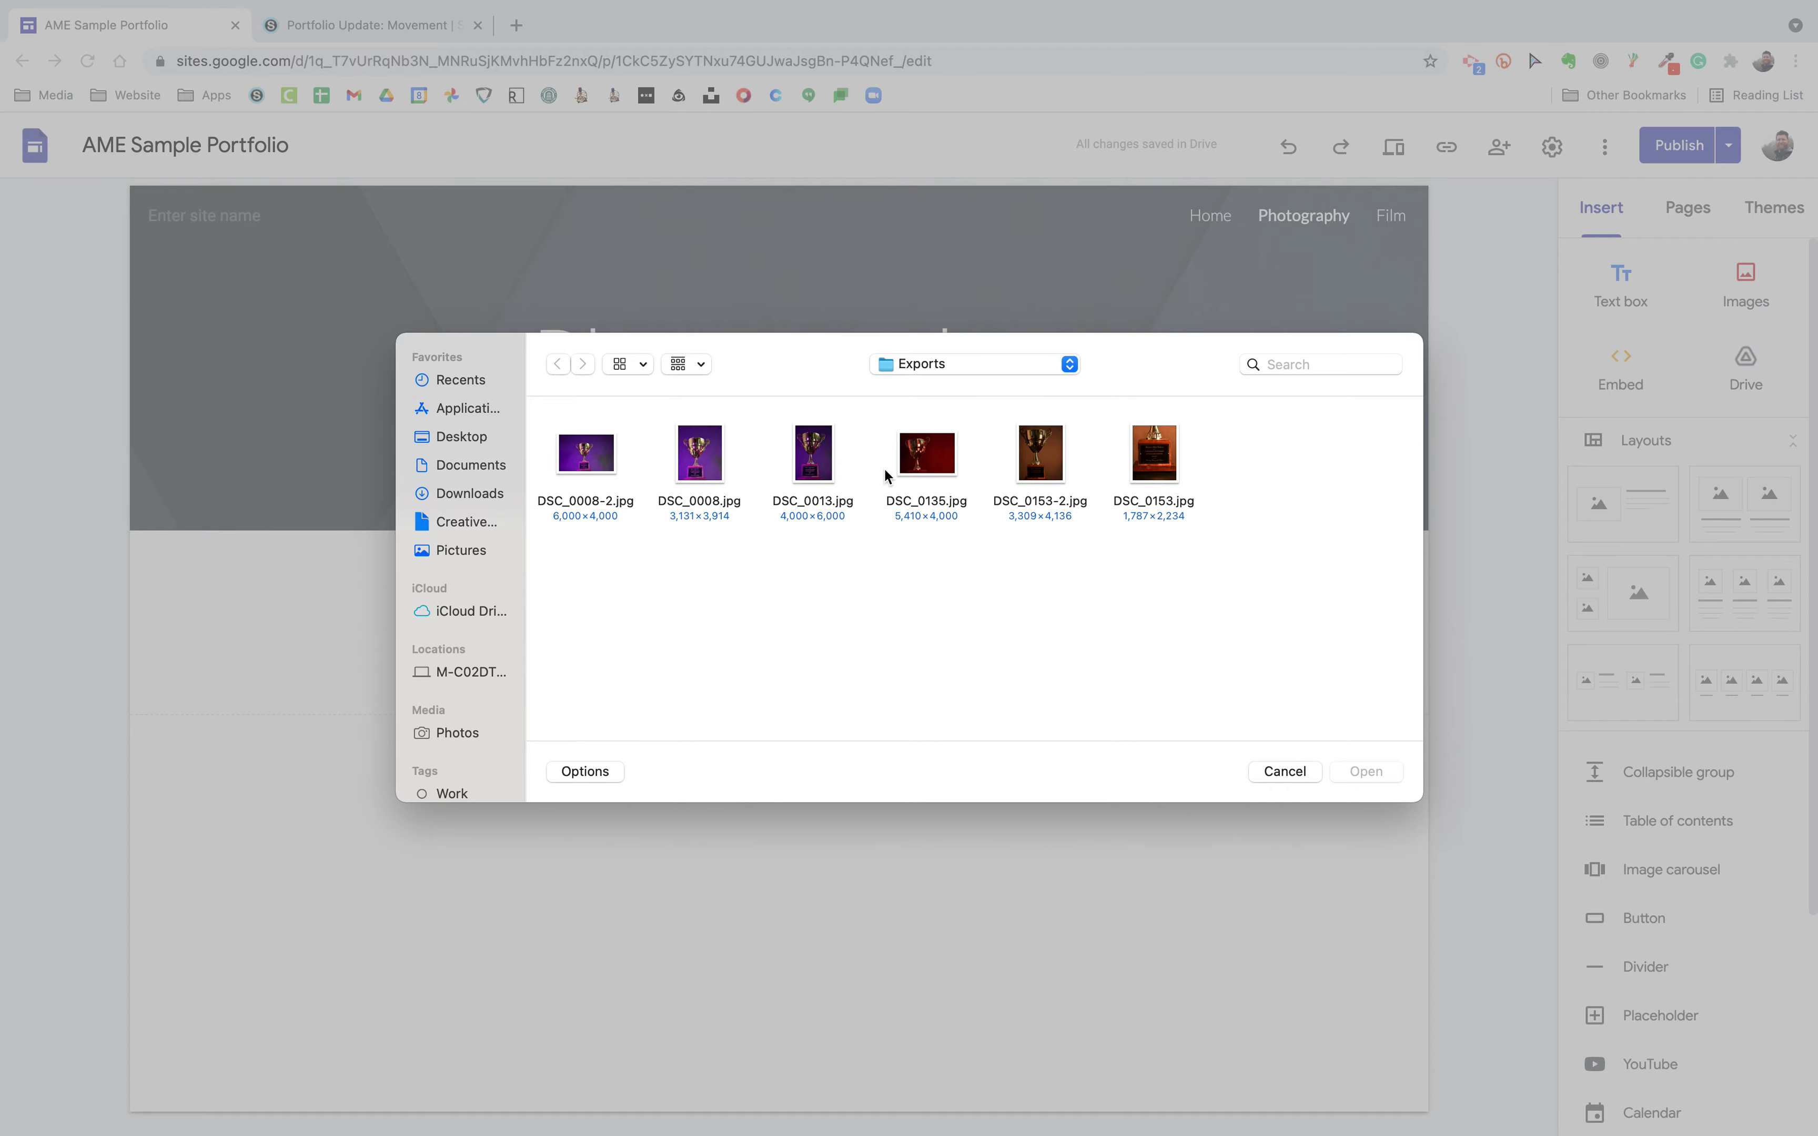
click(930, 464)
click(1371, 770)
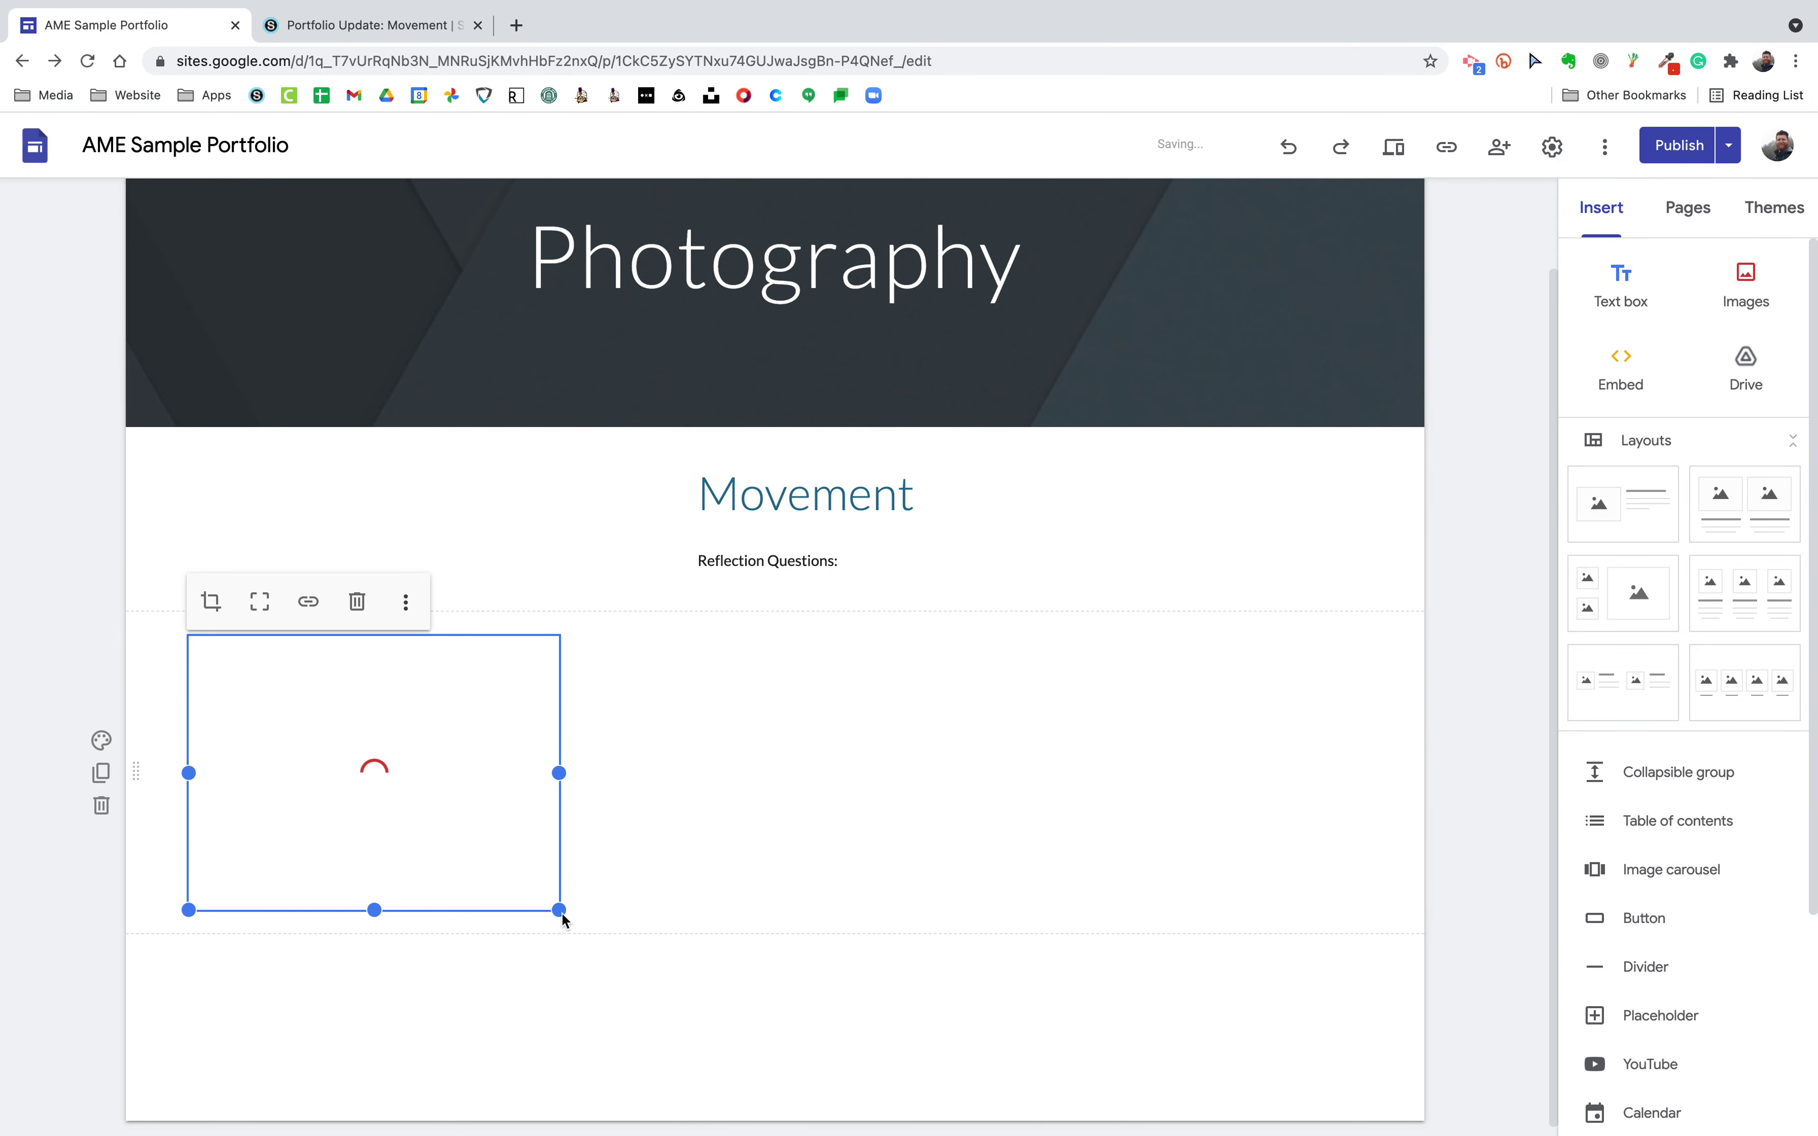
drag(557, 902, 1250, 1124)
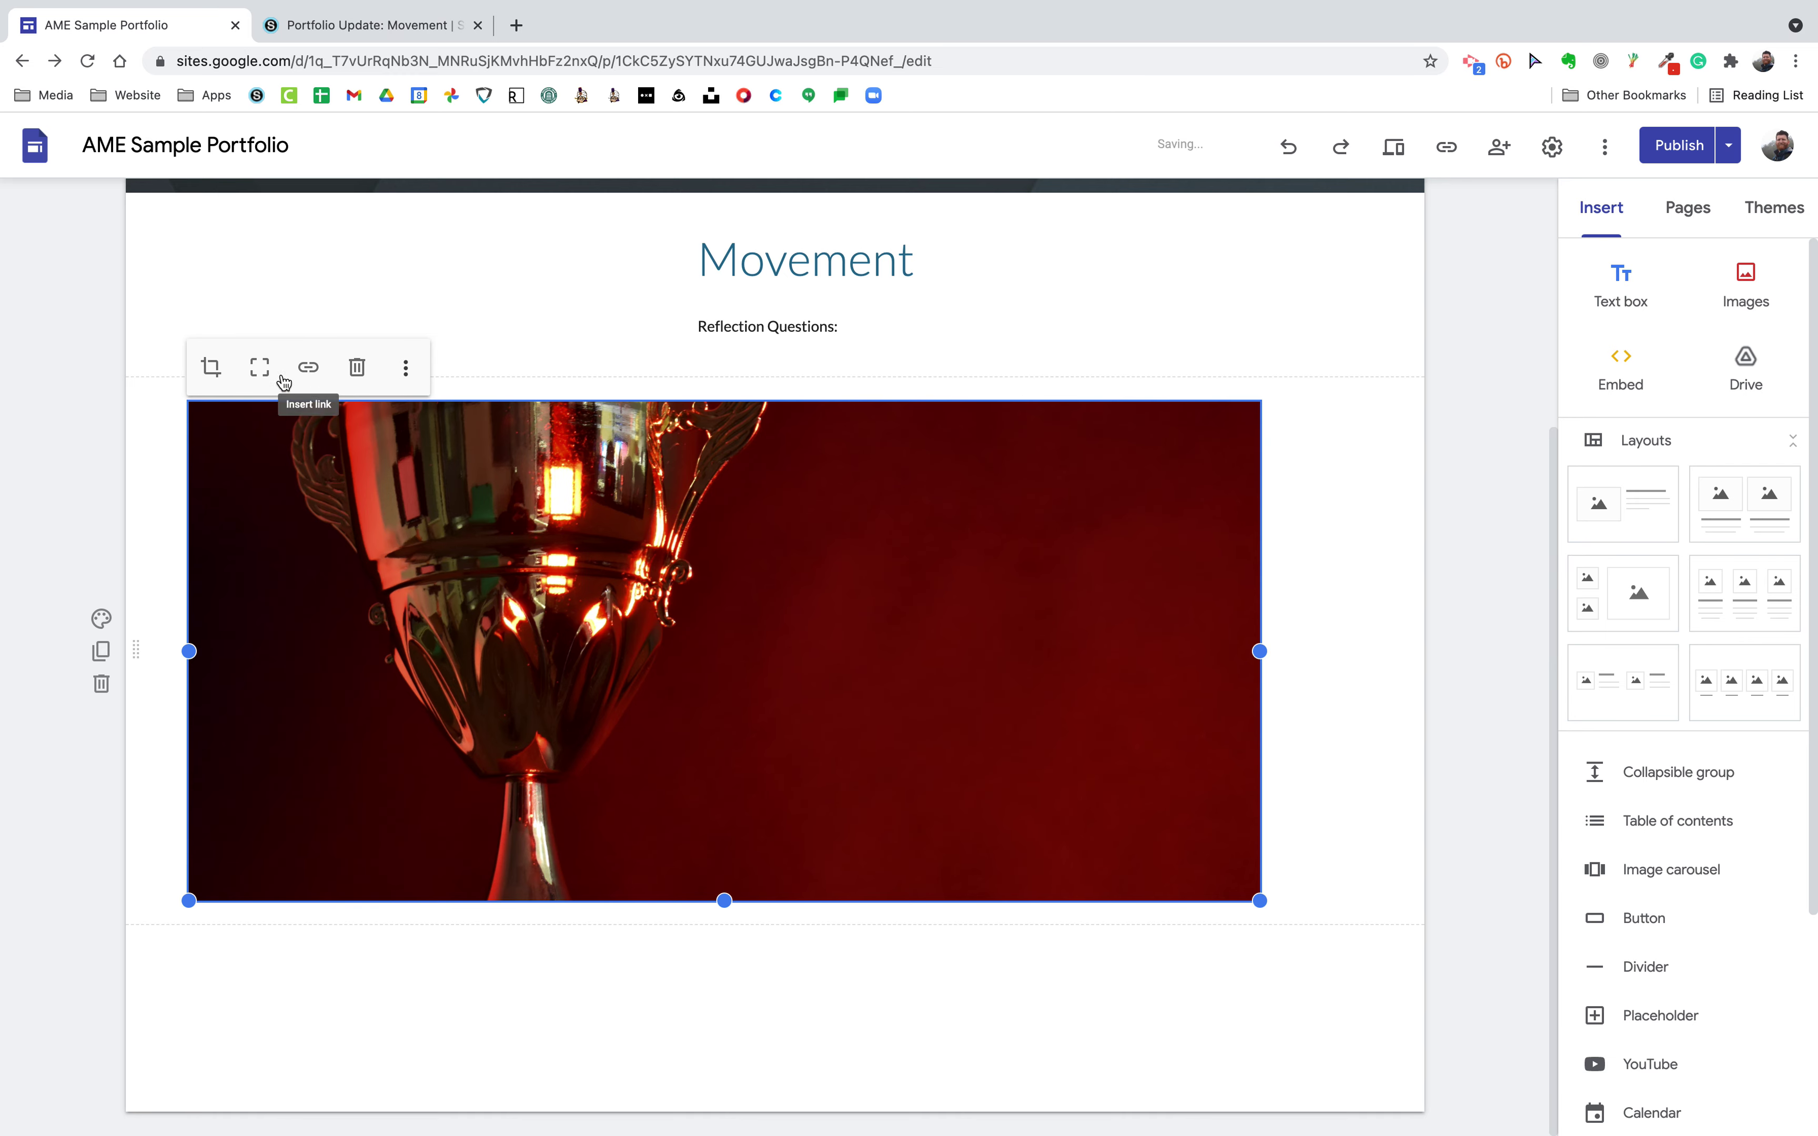
- Try cropping the red trophy photo, then uncrop it and stretch it to full page width
click(223, 383)
drag(417, 647, 418, 783)
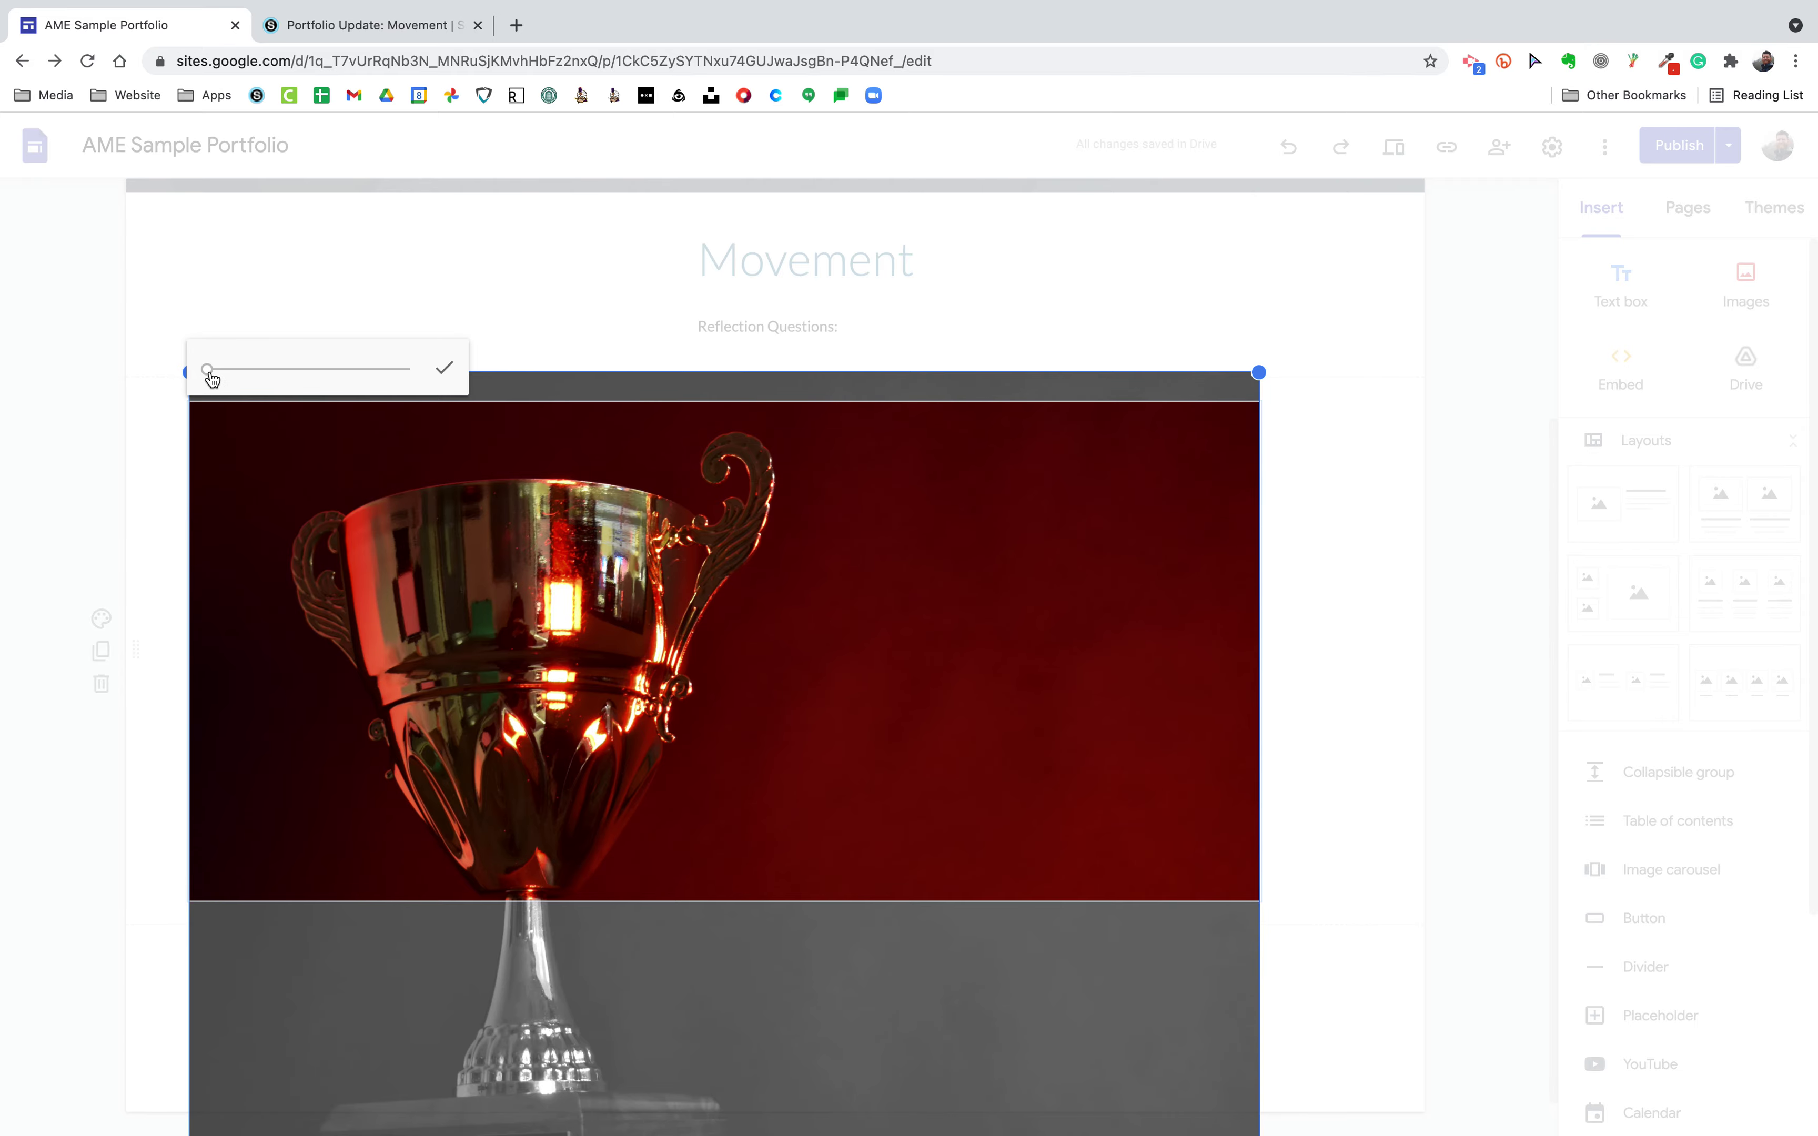
drag(207, 369, 166, 362)
click(1389, 702)
click(256, 370)
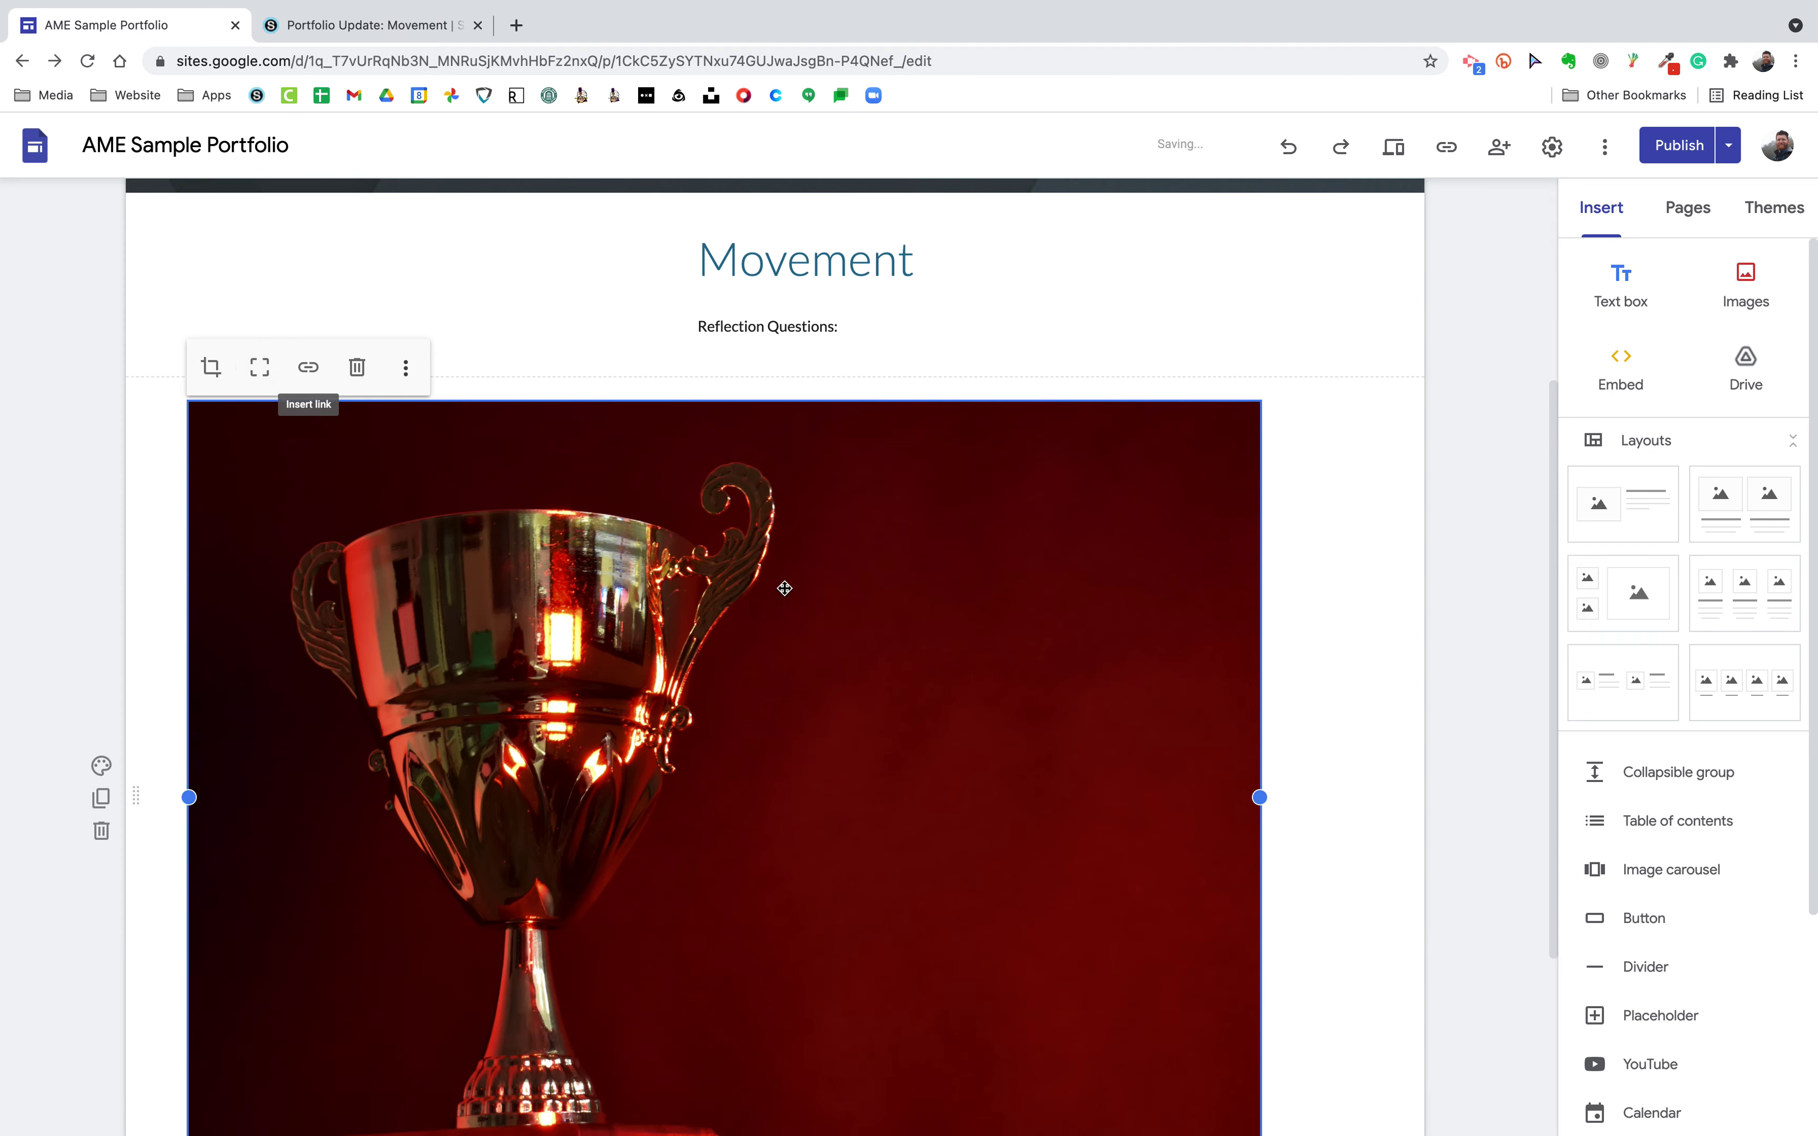
scroll(827, 616, down, 4)
drag(1261, 920, 1353, 977)
scroll(852, 756, up, 5)
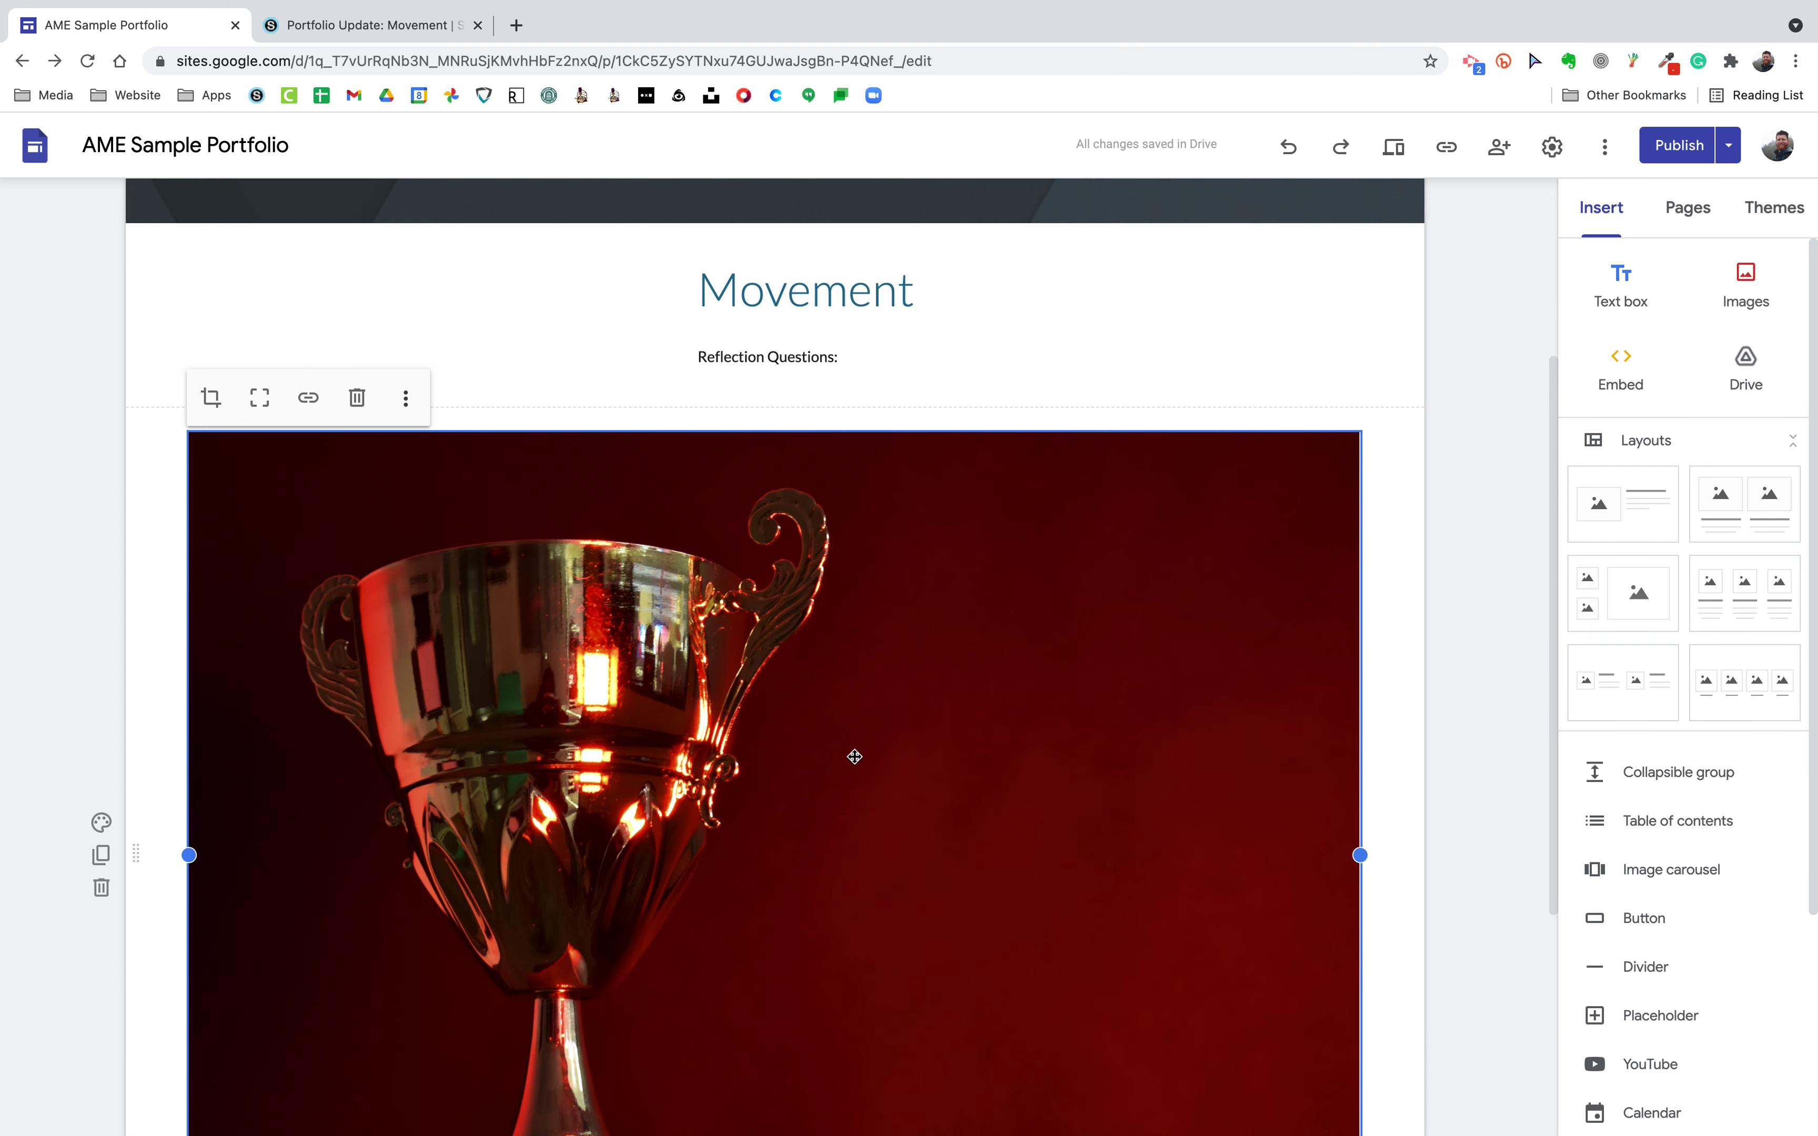
- Move the 'Reflection Questions:' text box below the red trophy photo
click(734, 371)
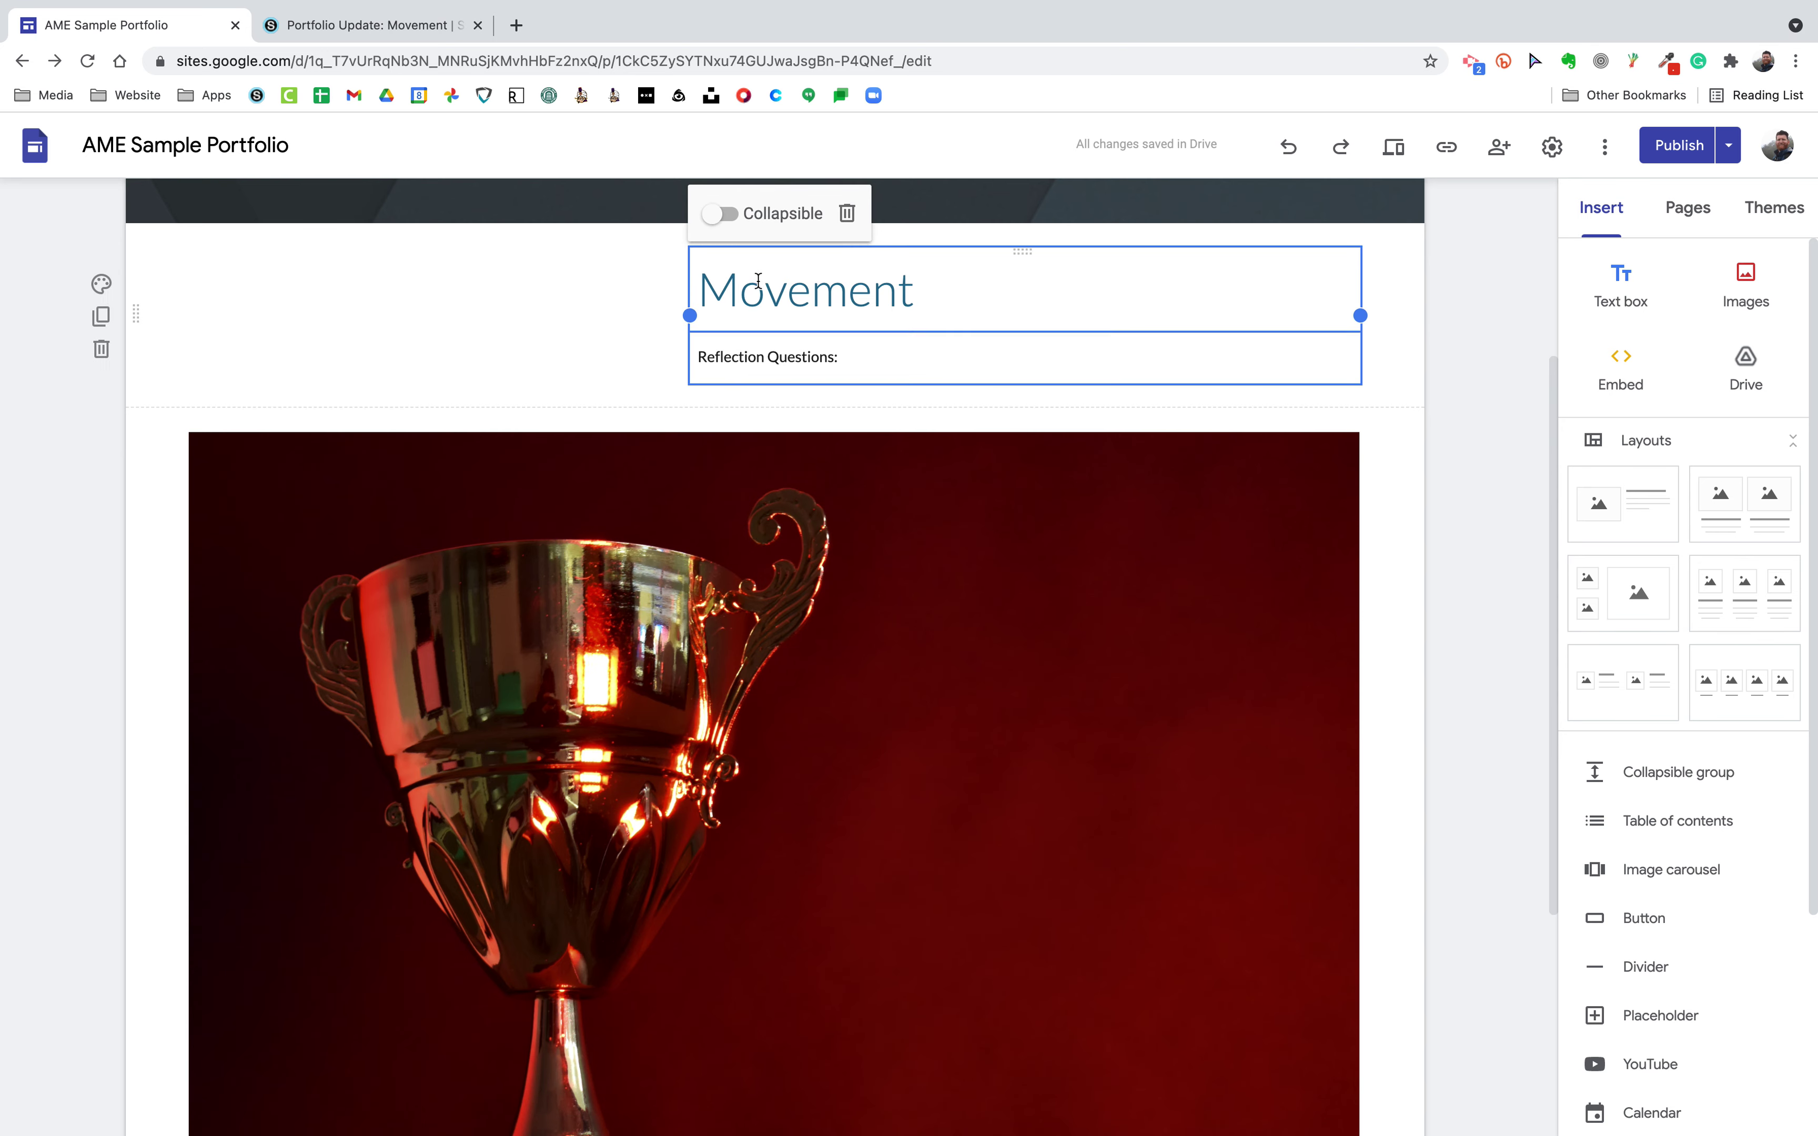
click(761, 298)
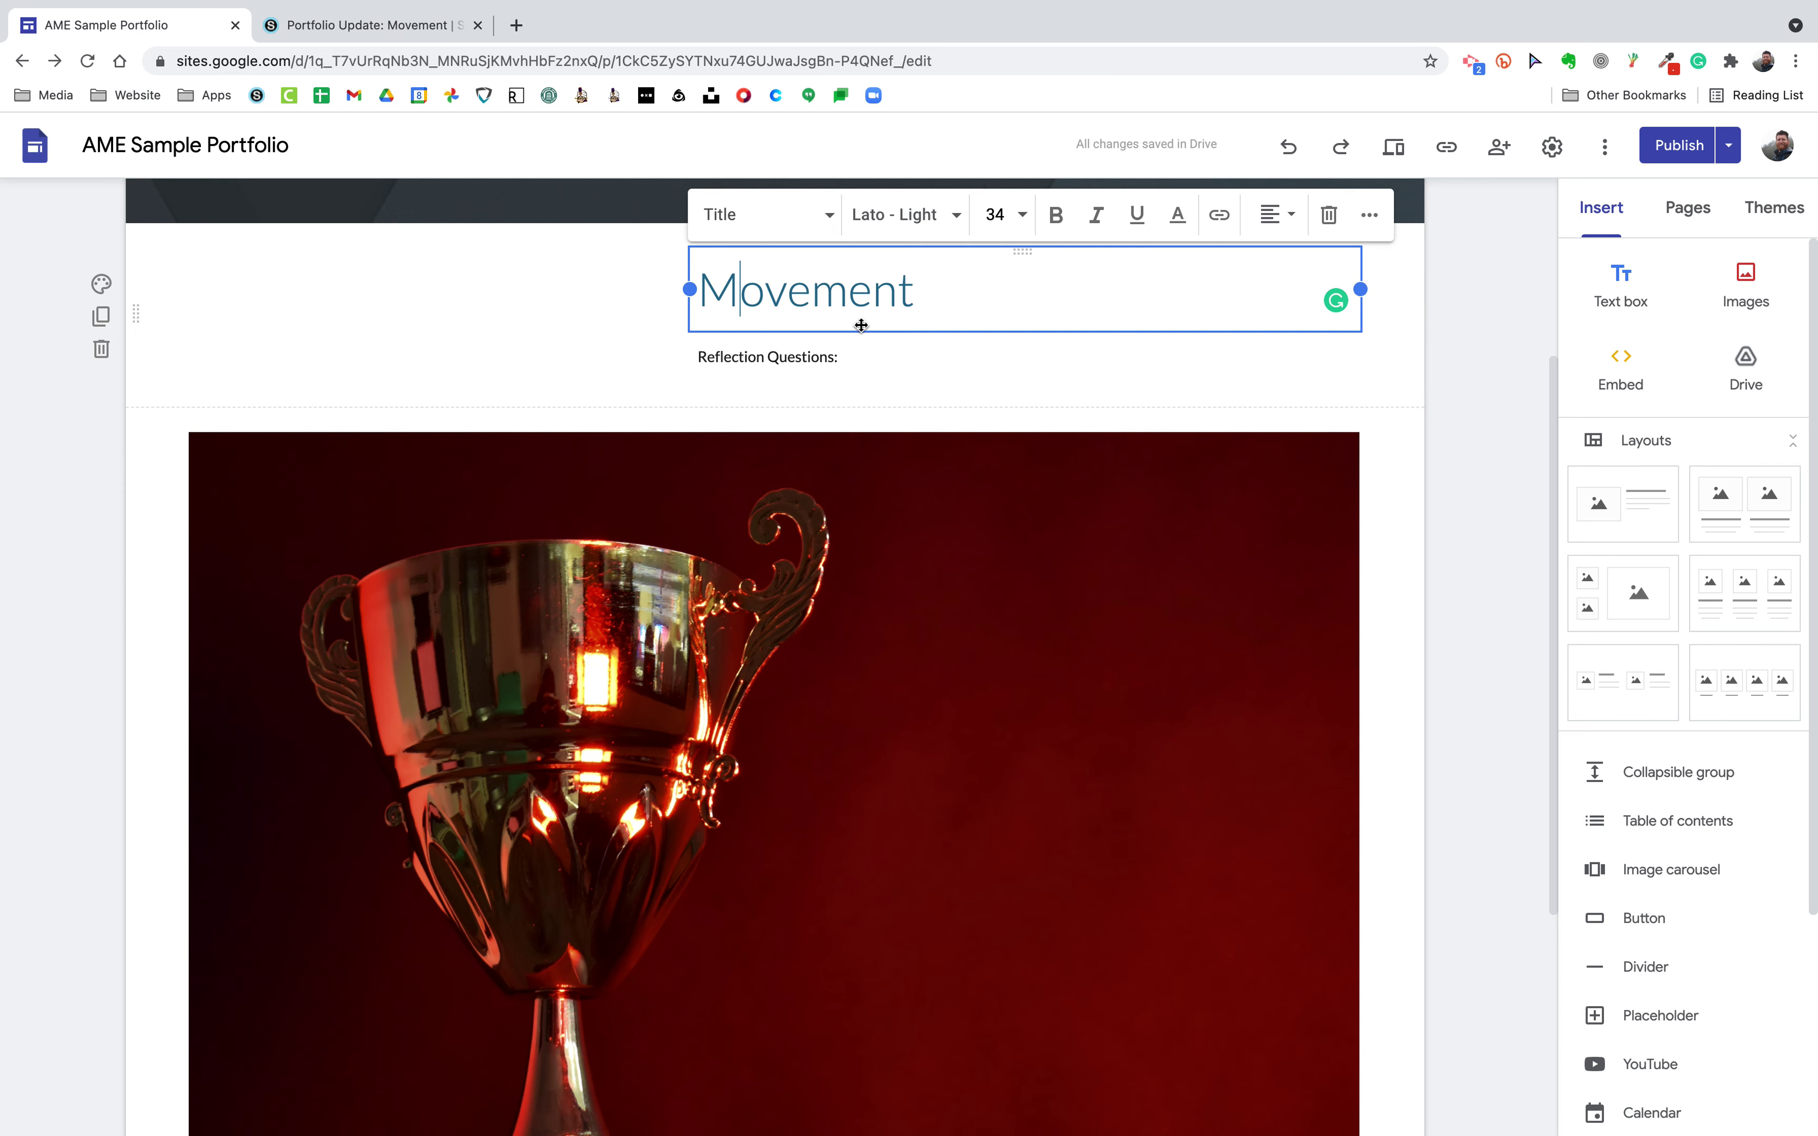
click(797, 383)
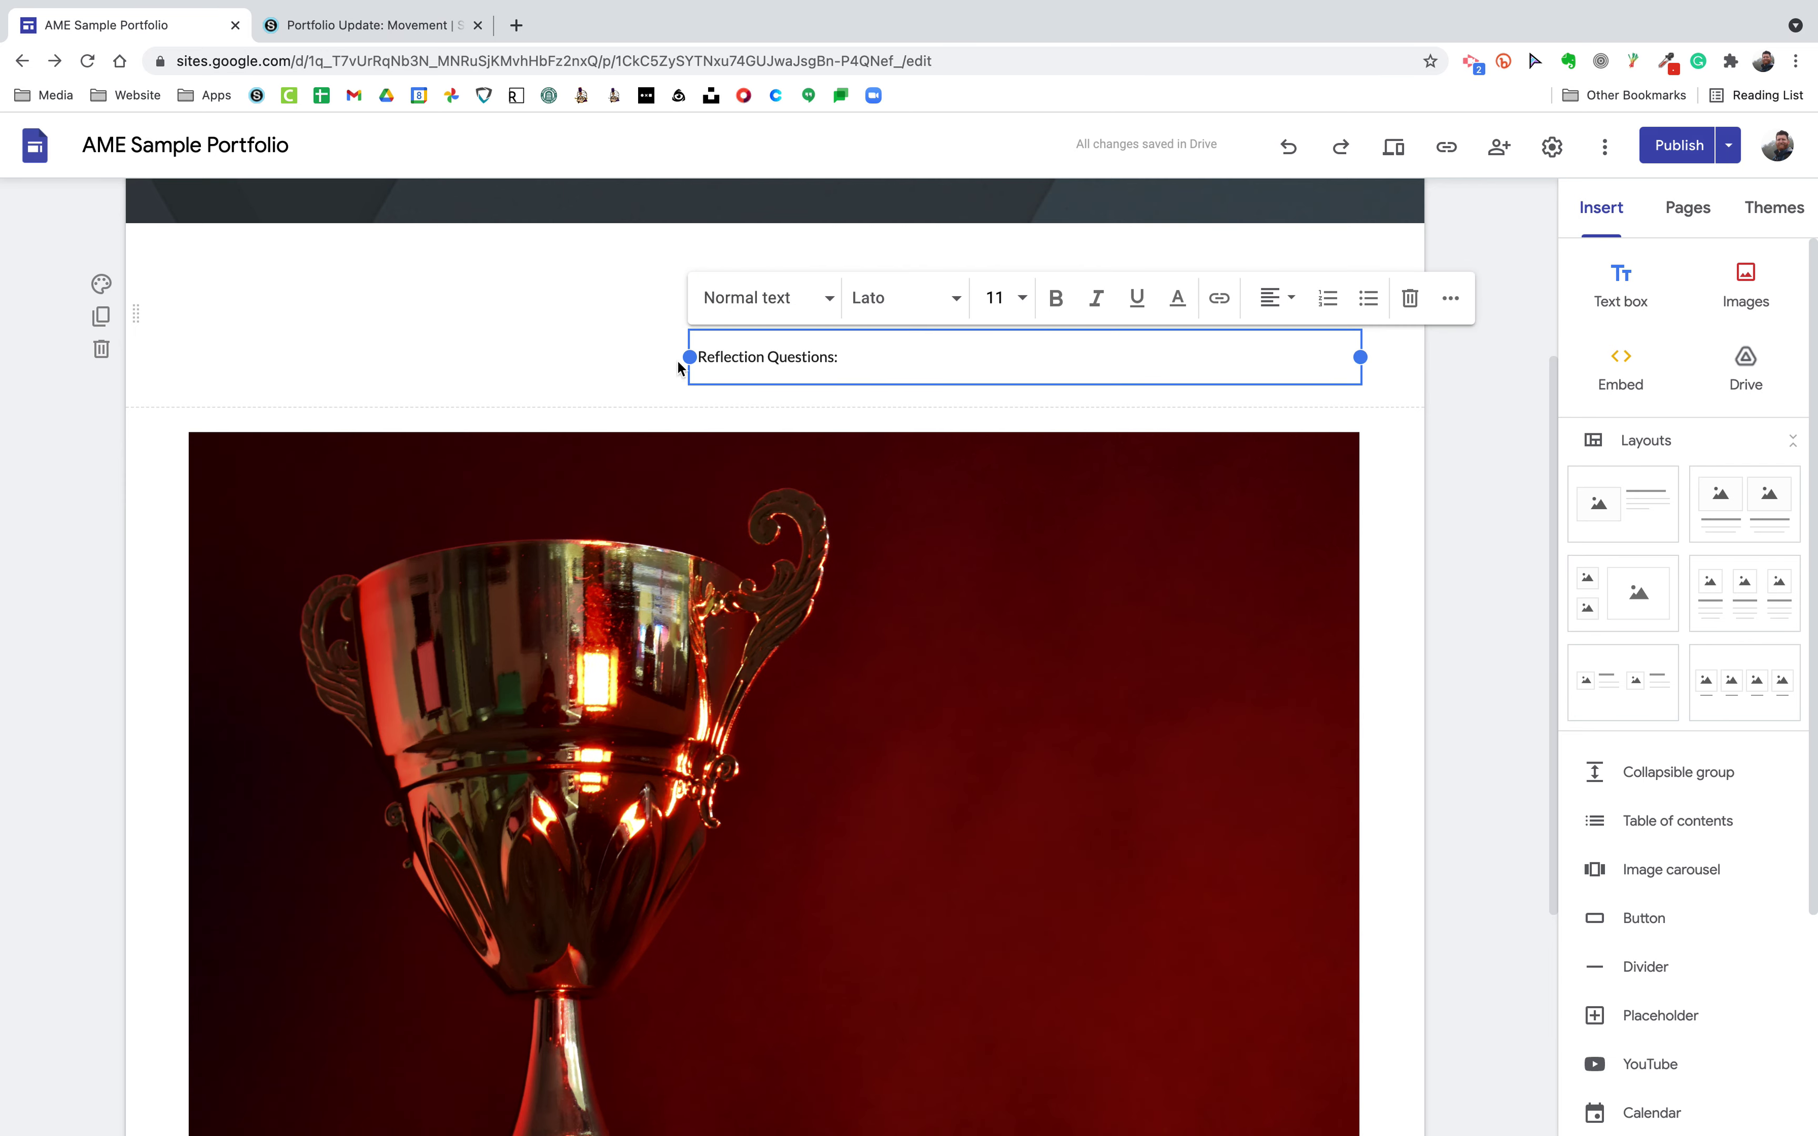
drag(710, 376, 587, 970)
- Drag the Movement title left to span the width, and delete the Reflection Questions section
scroll(786, 560, up, 10)
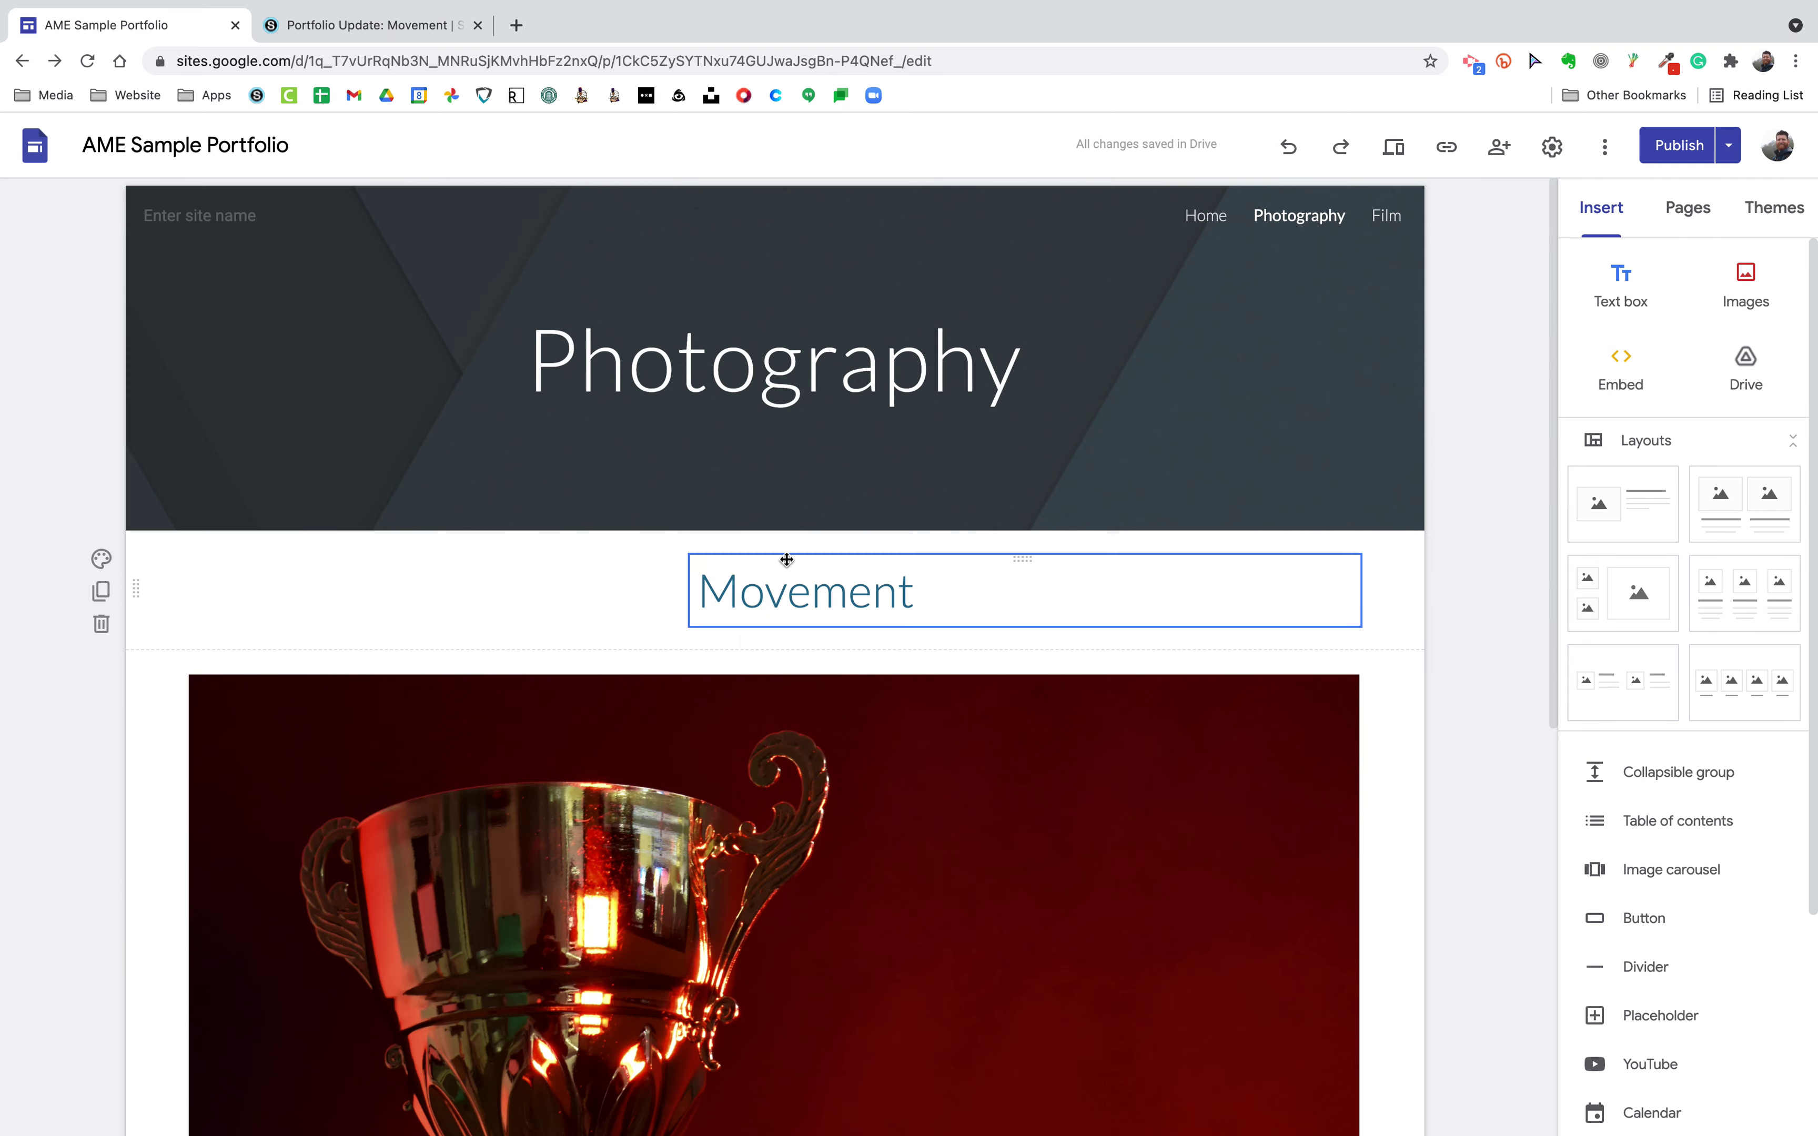
click(788, 580)
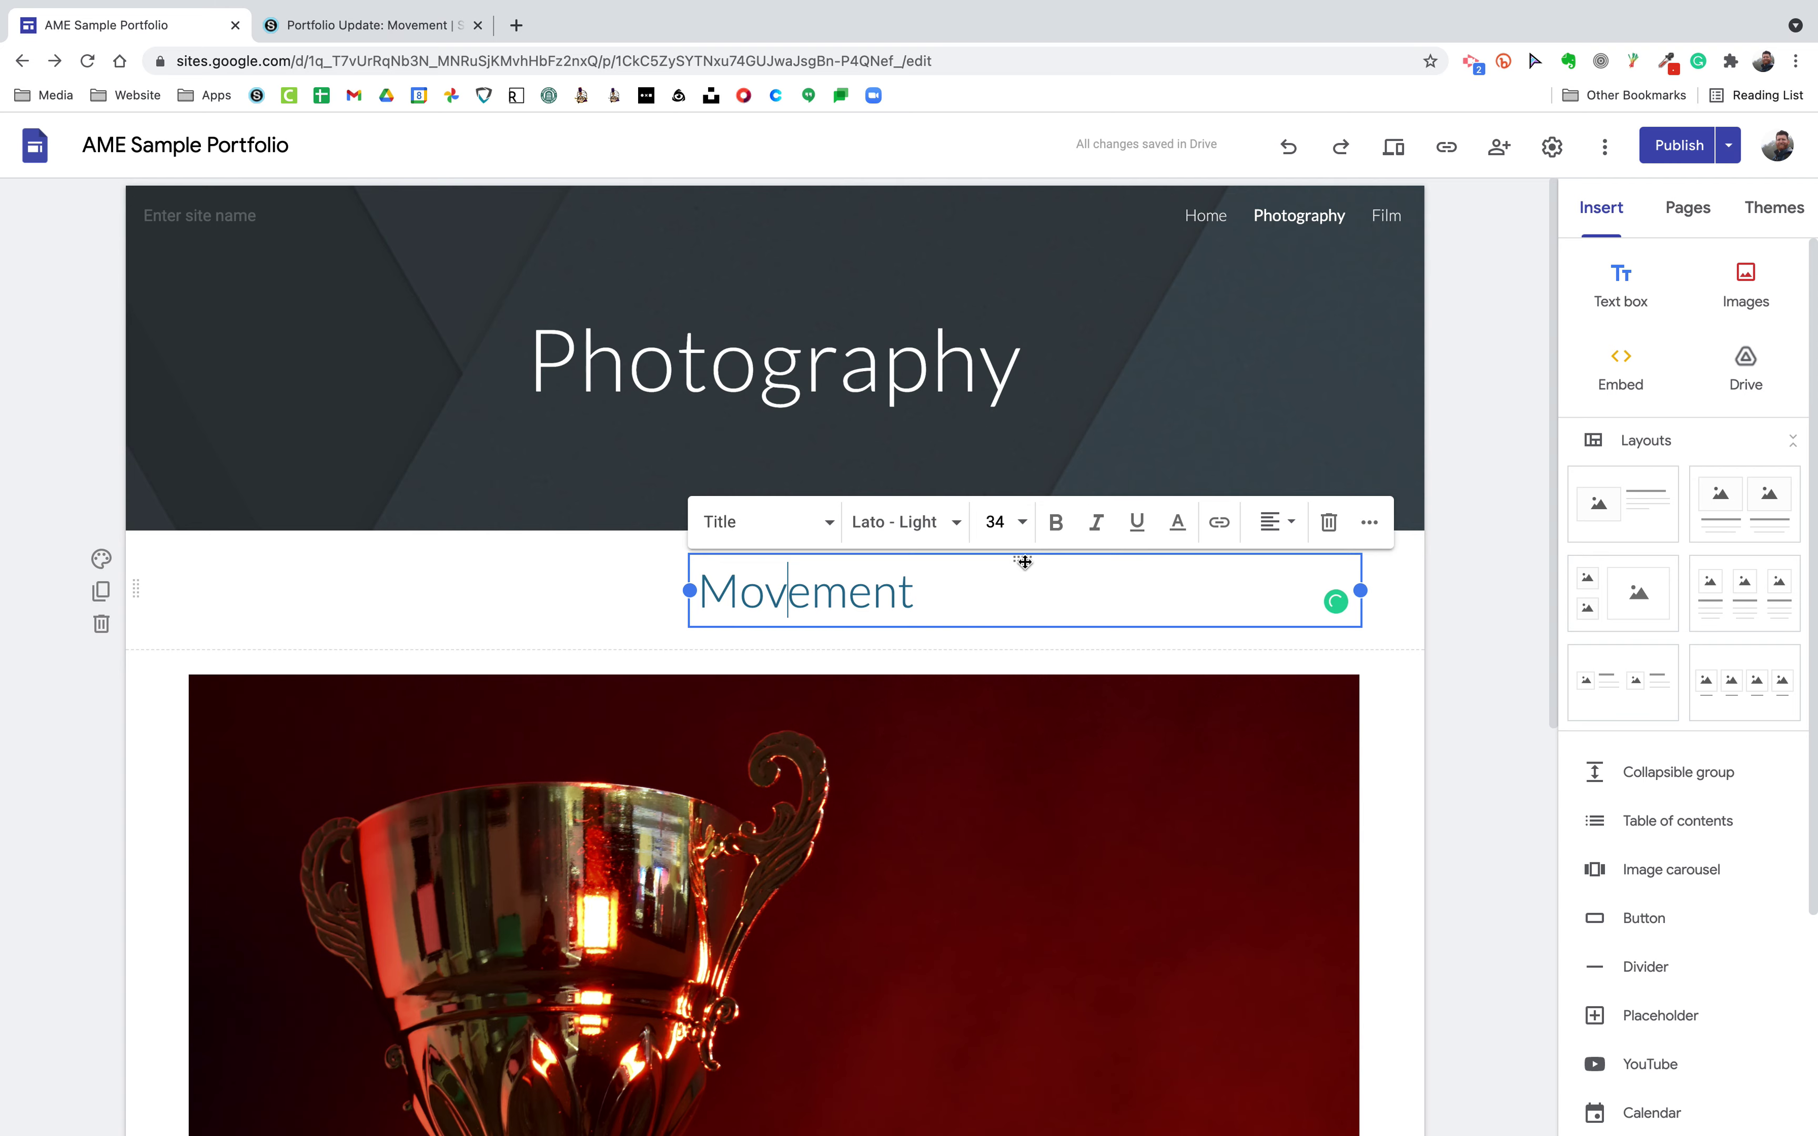
drag(1025, 562, 369, 572)
scroll(498, 843, down, 2)
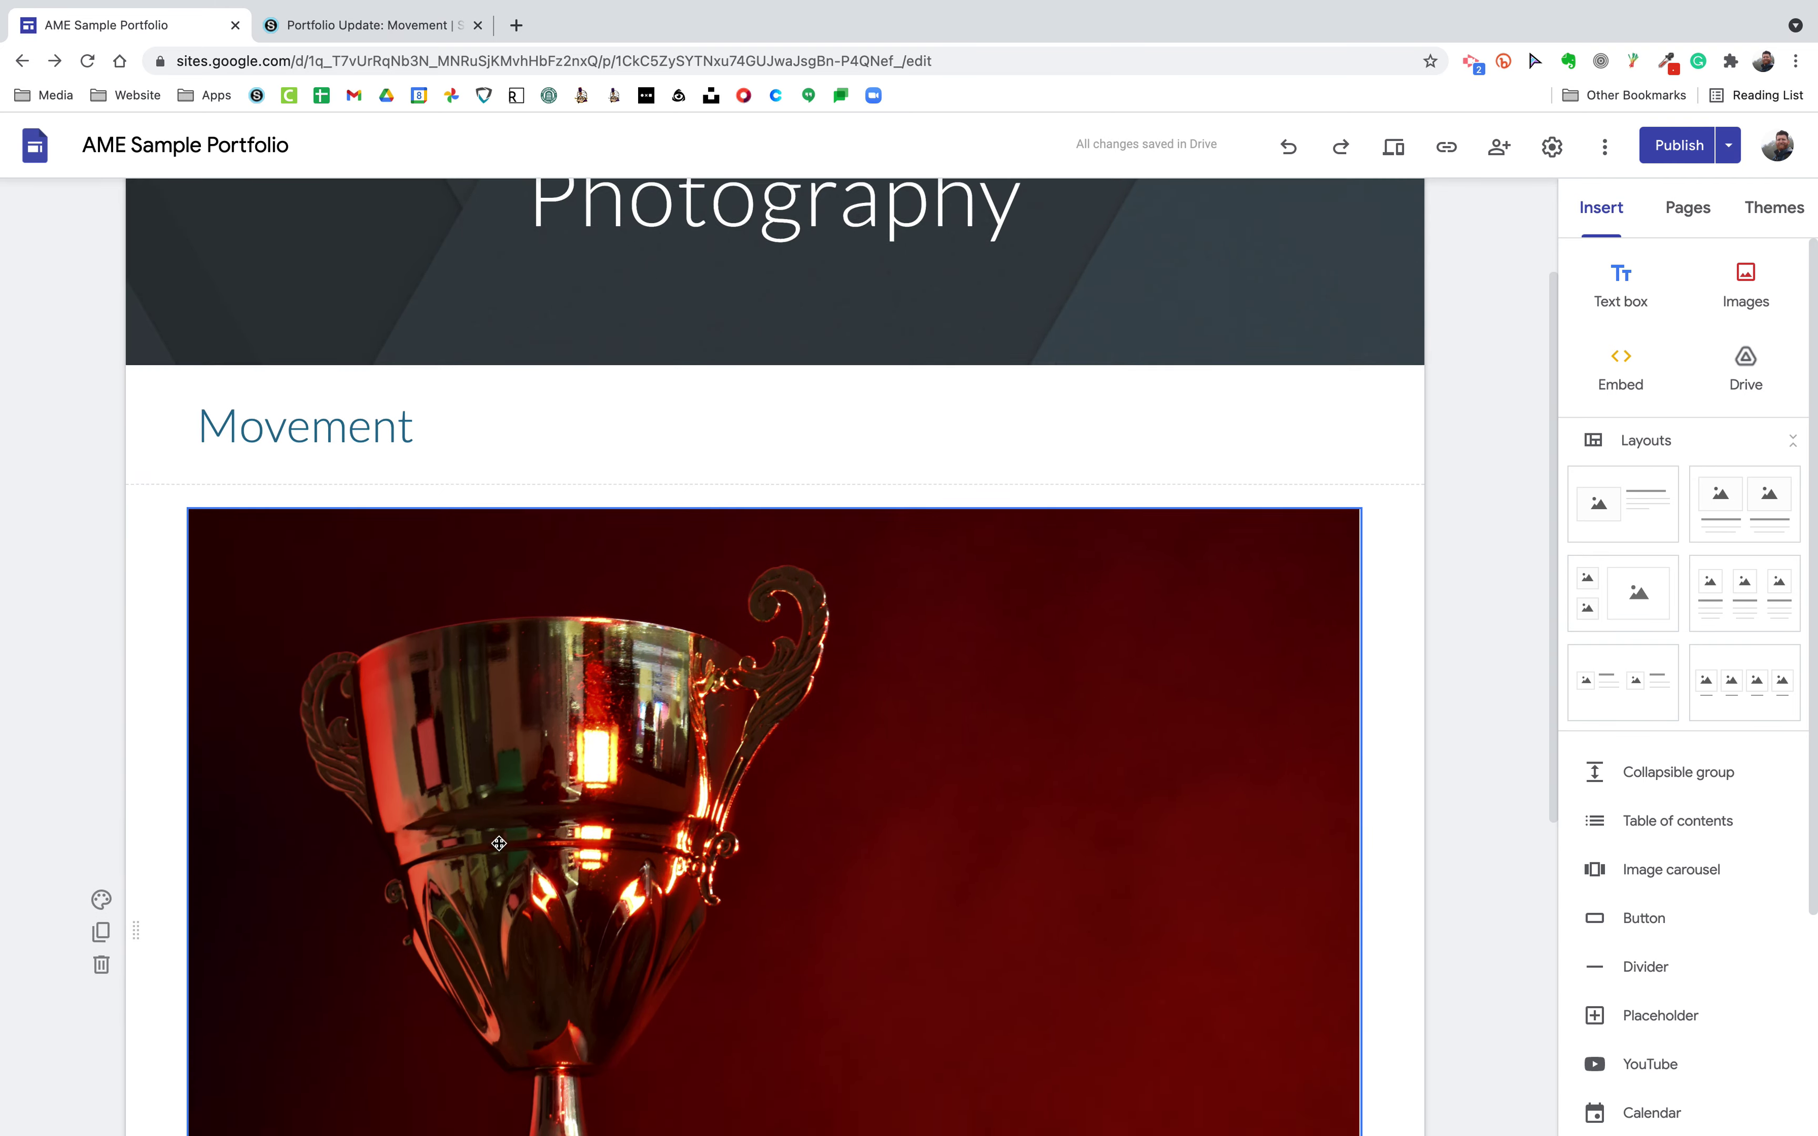
scroll(499, 843, down, 6)
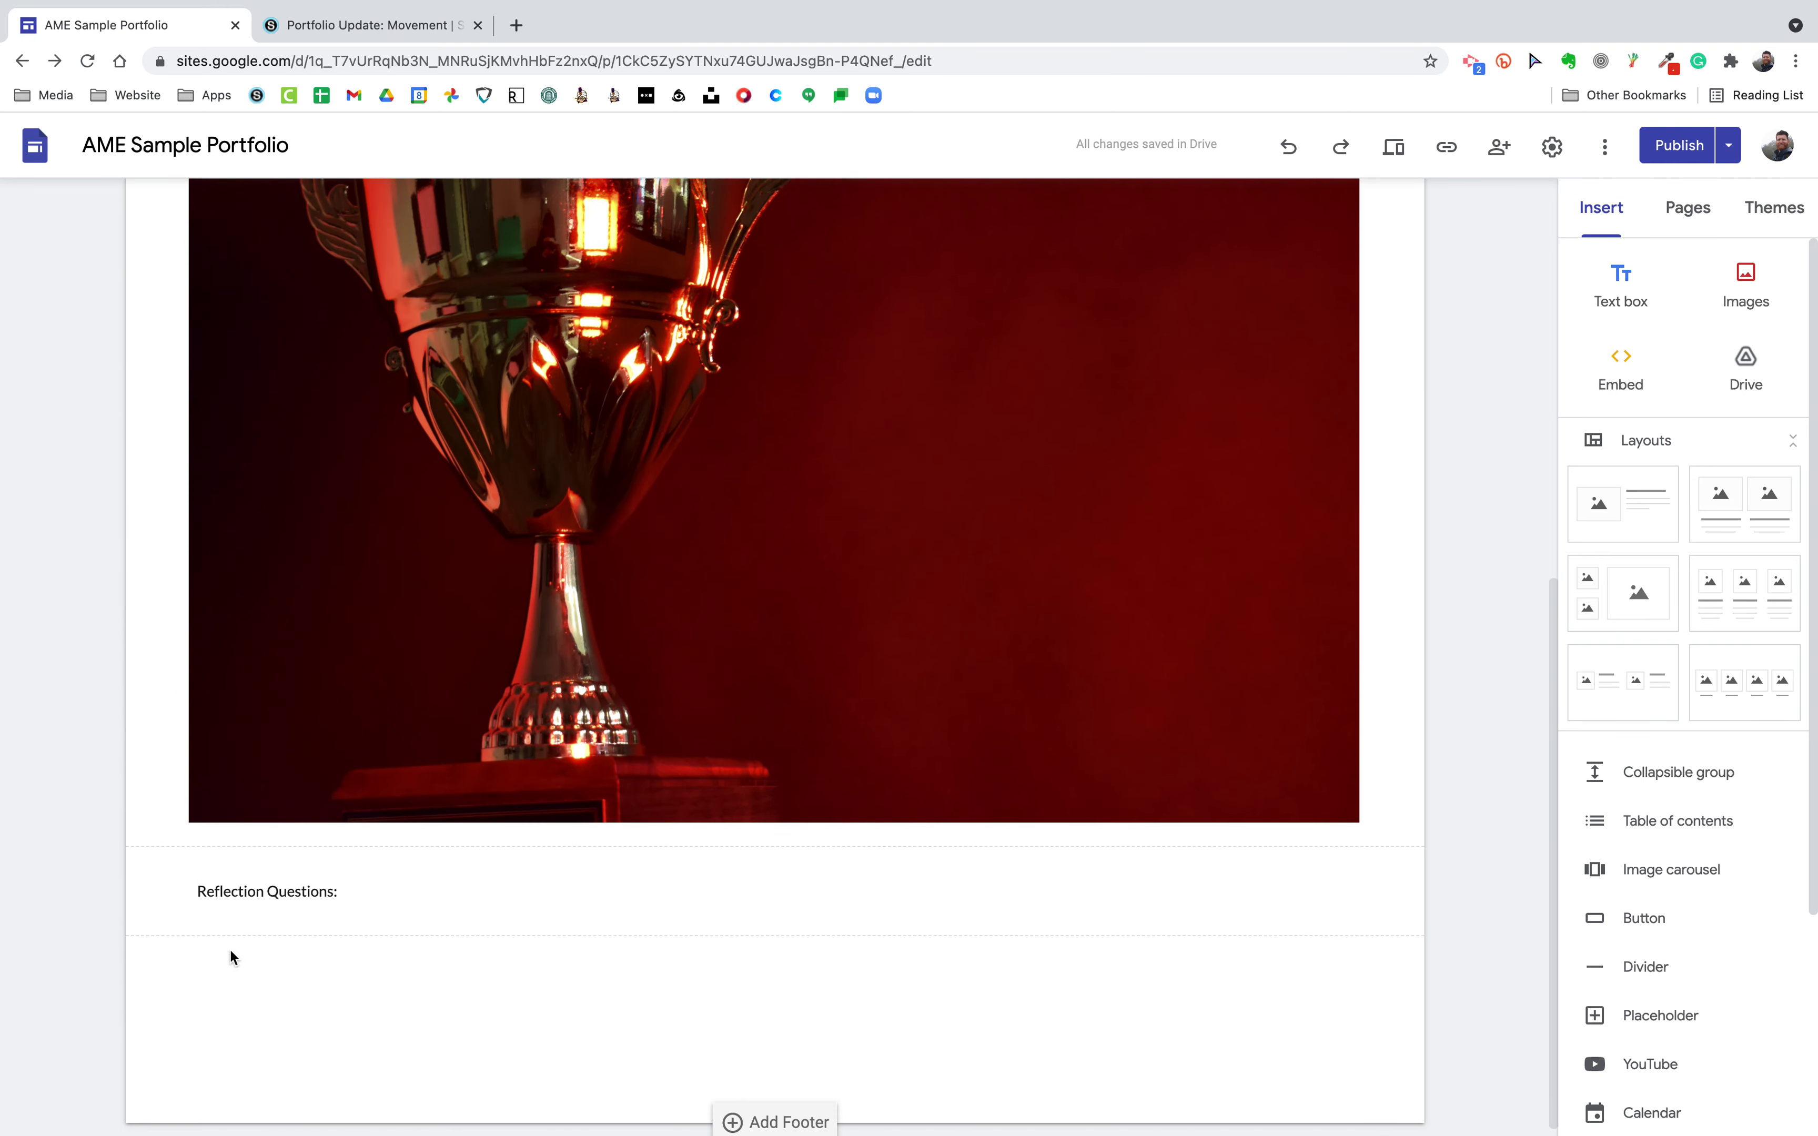
click(101, 927)
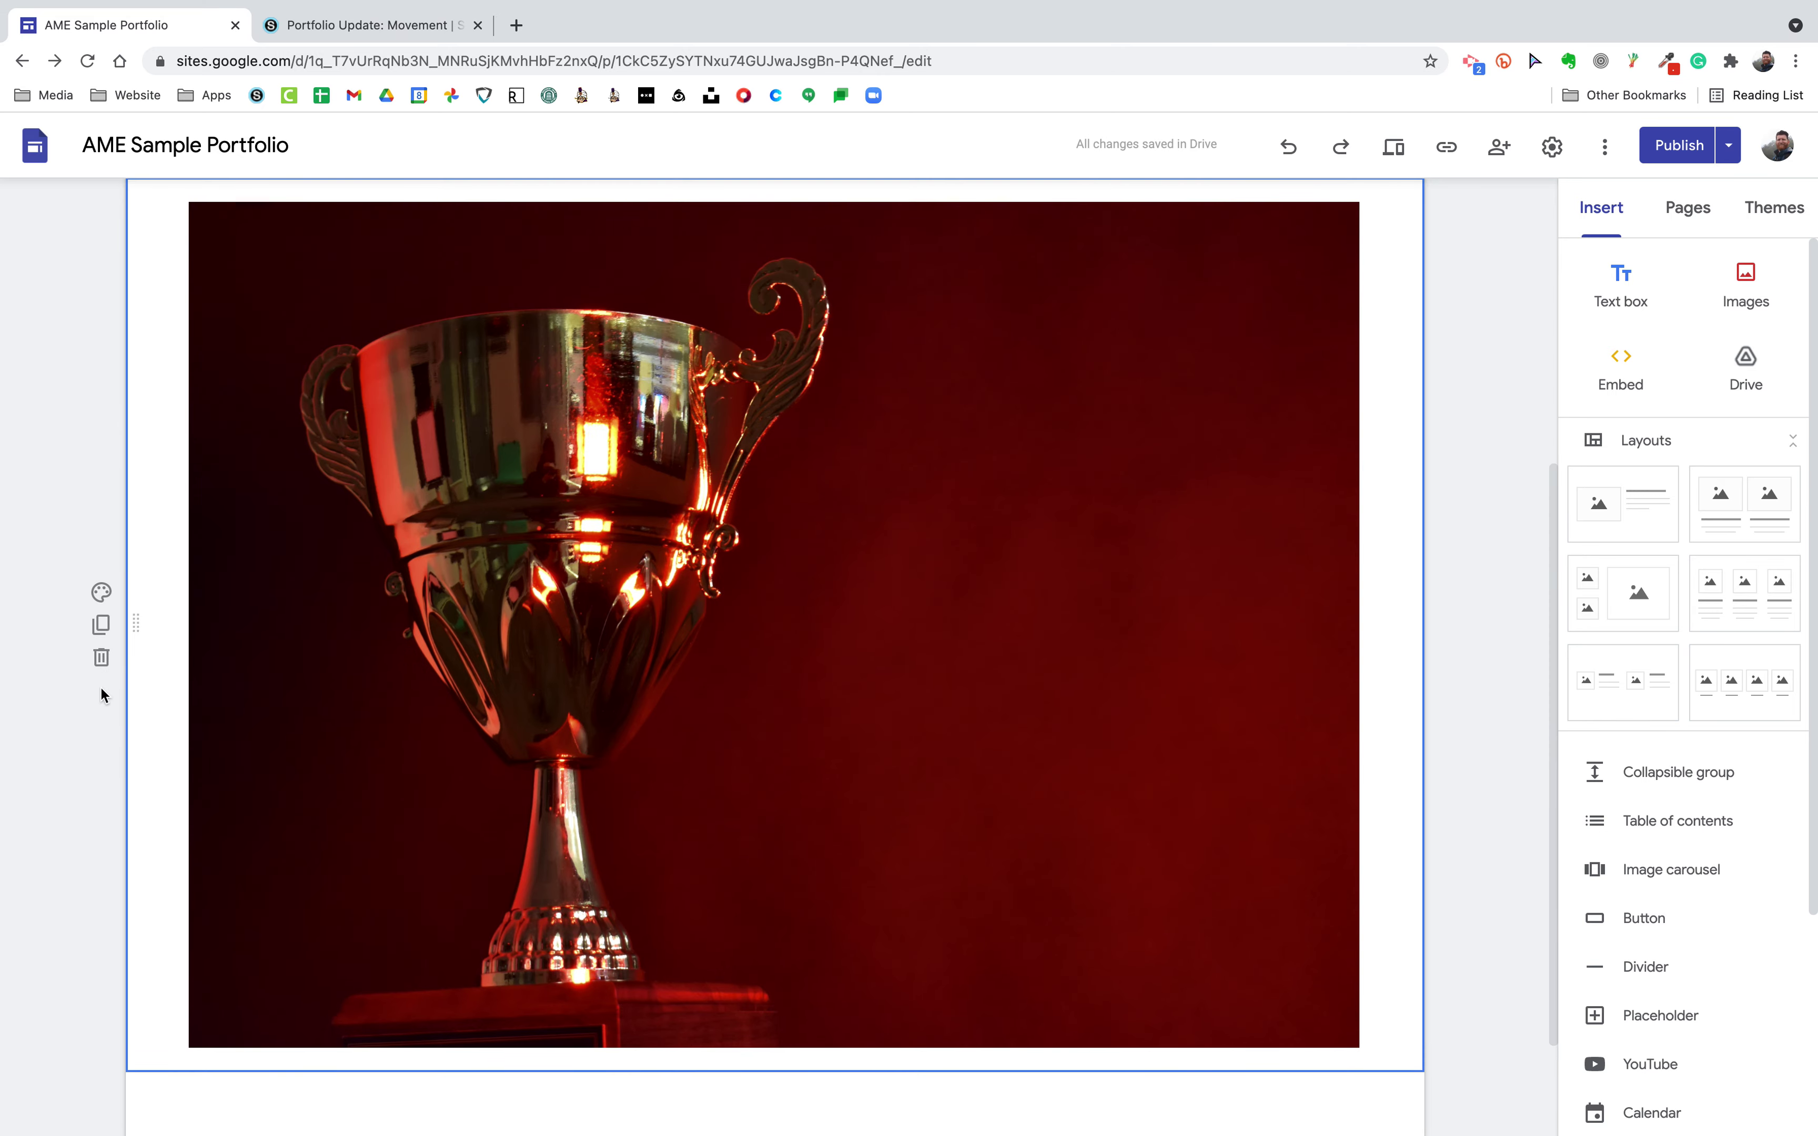
- Delete the trophy photo and Movement title sections, then add an image-and-text layout with DSC_0008.jpg
click(102, 661)
click(105, 622)
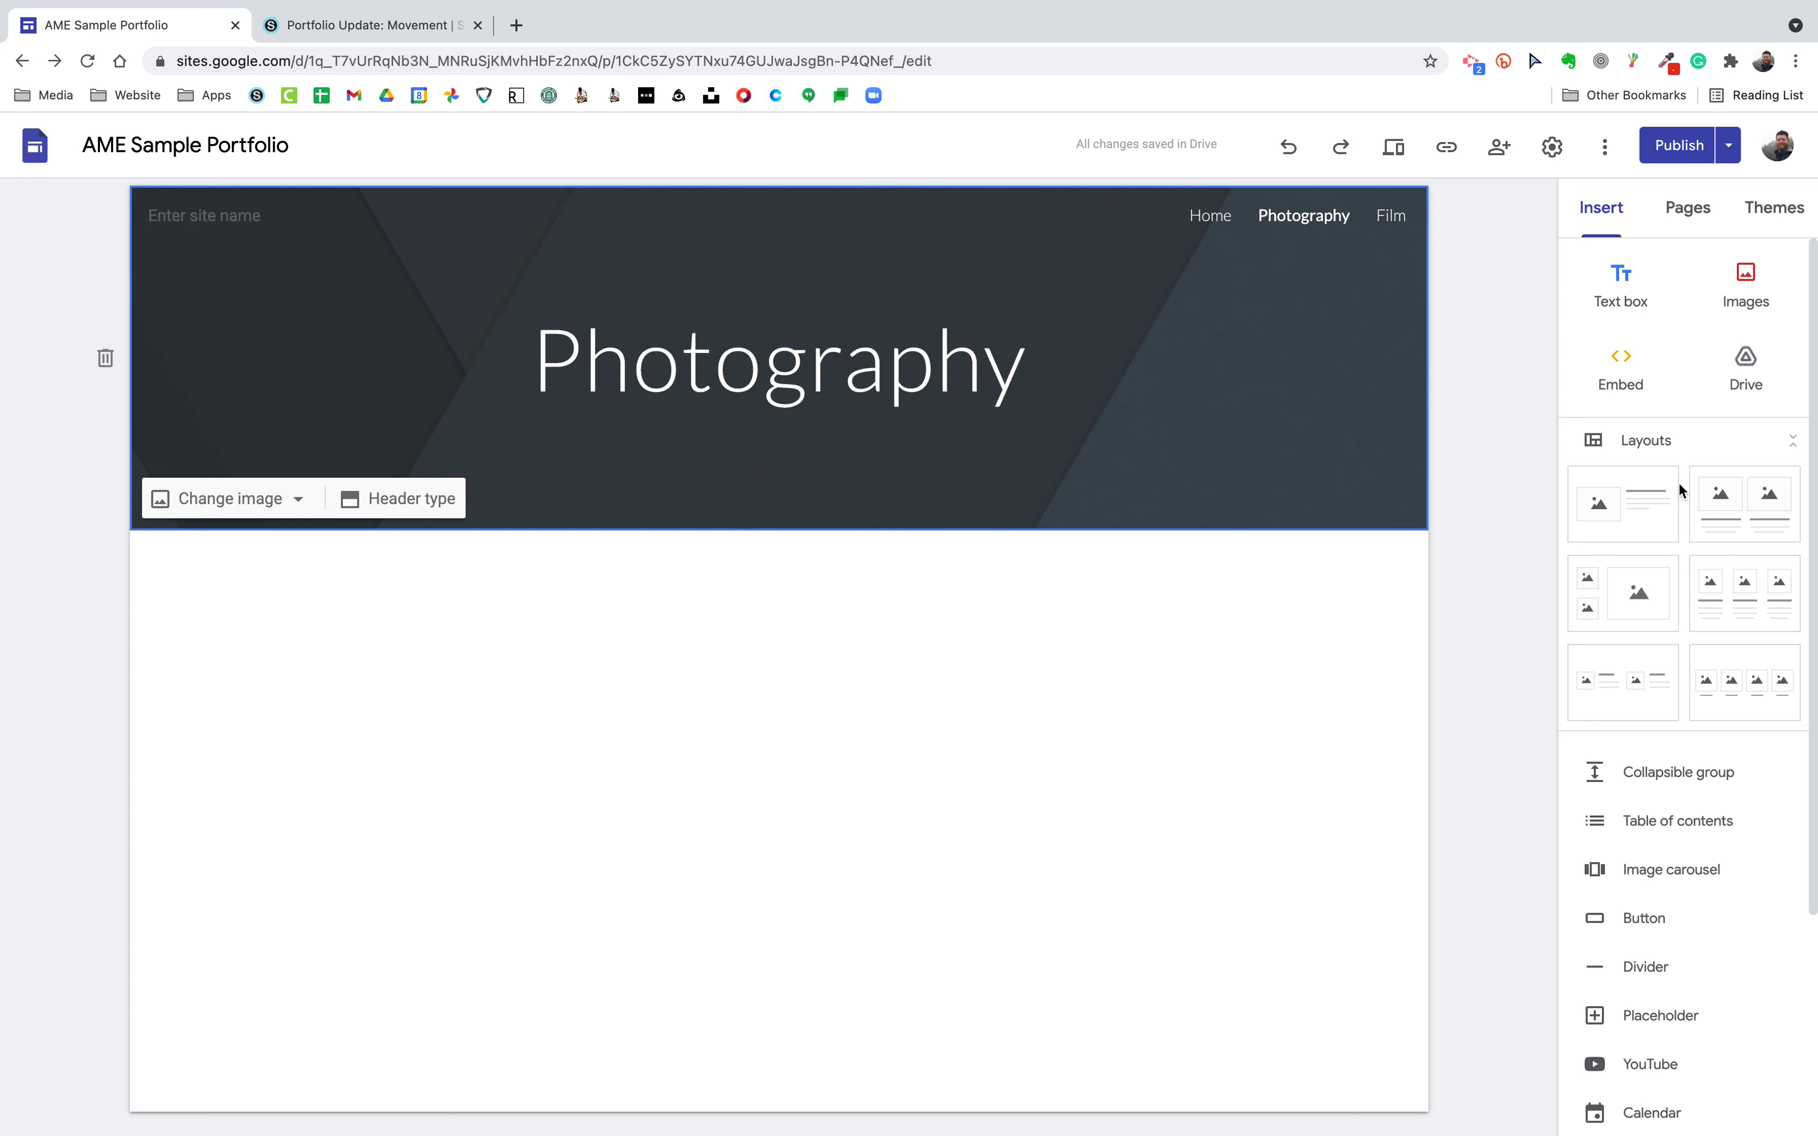
click(1638, 531)
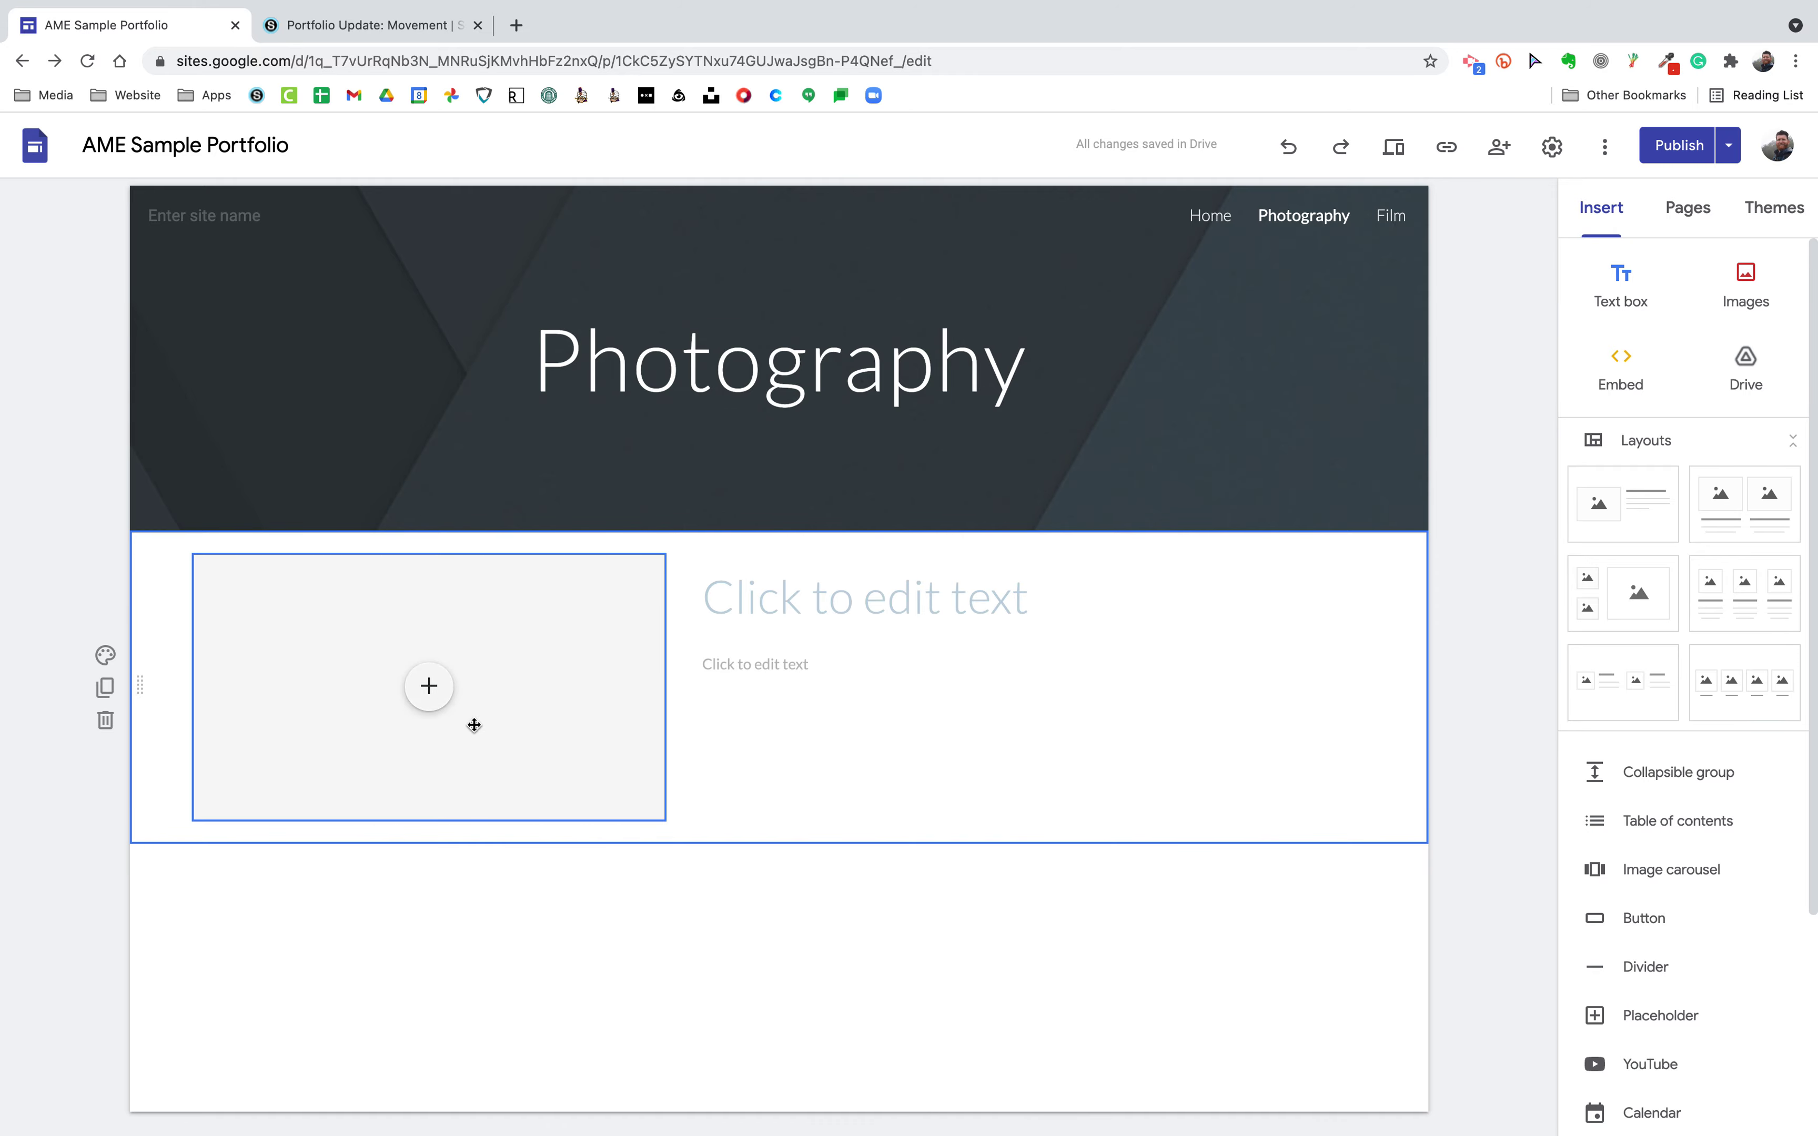
click(448, 691)
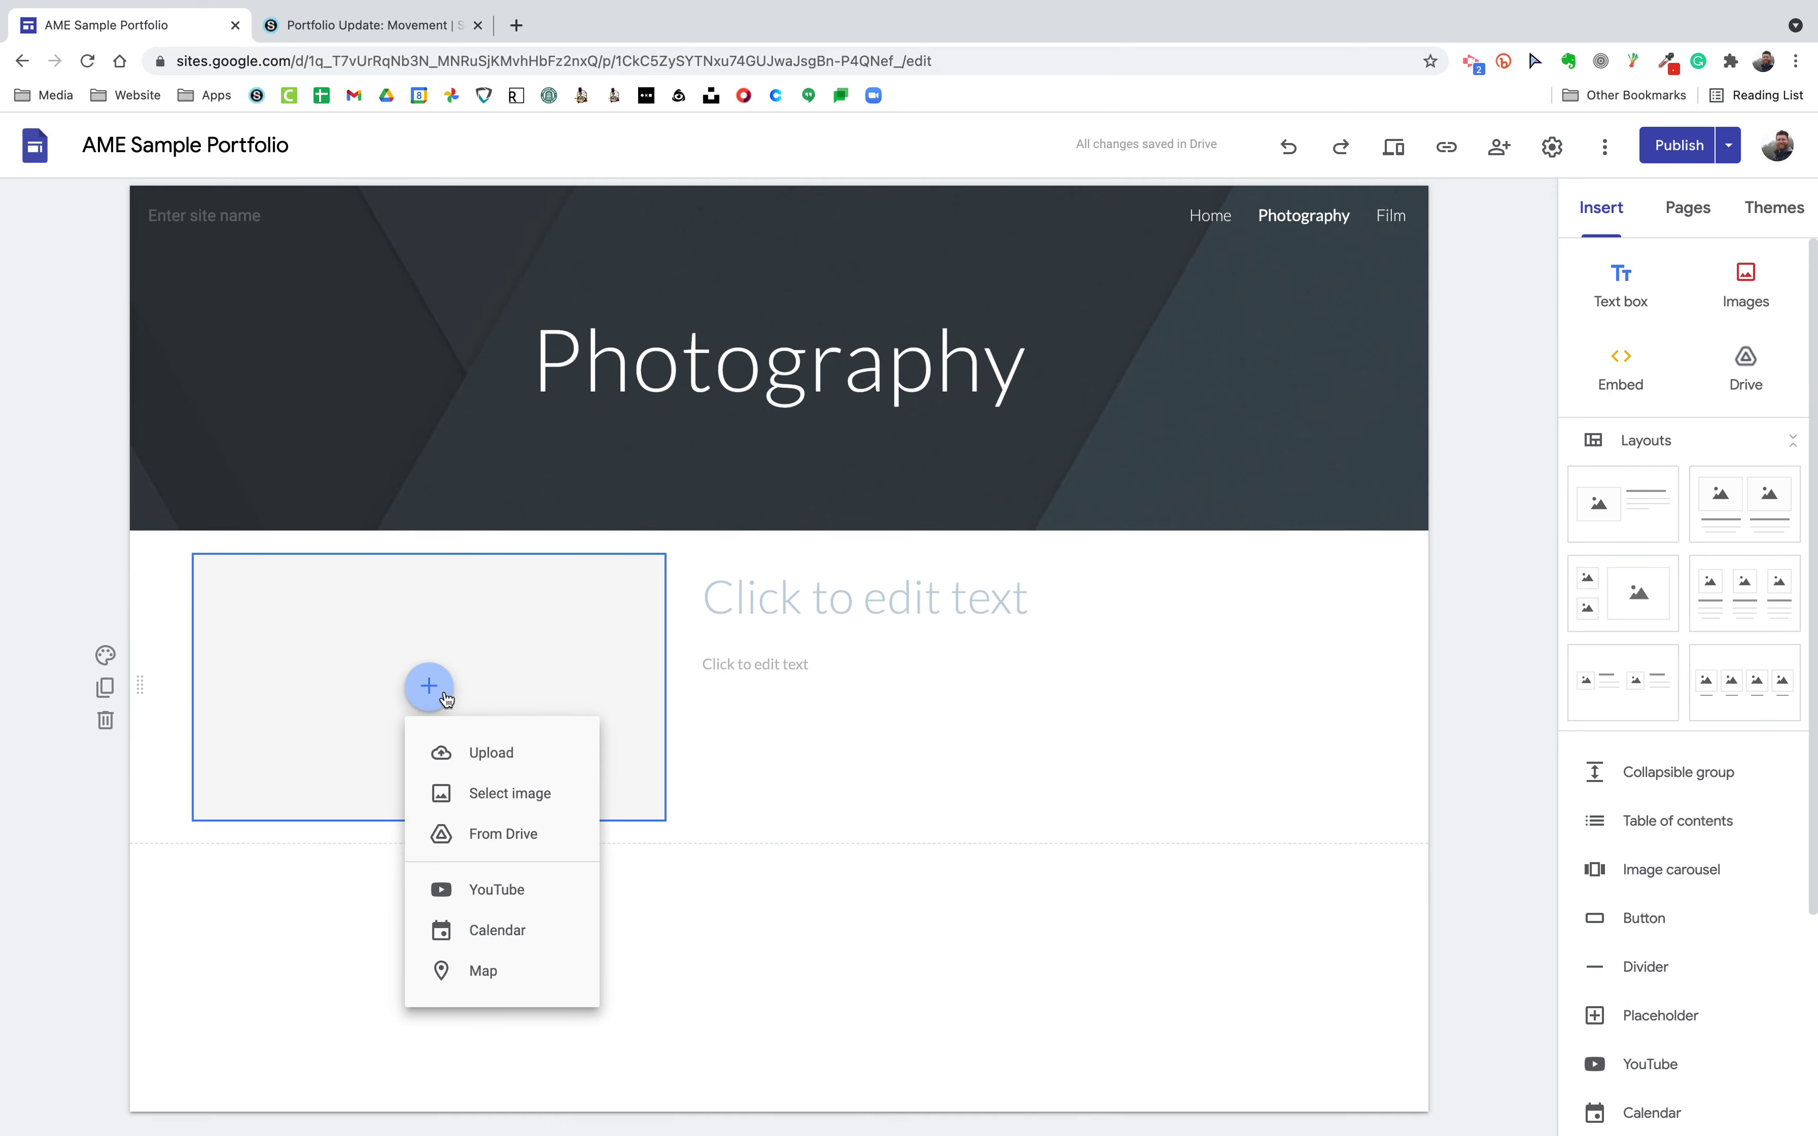
click(486, 754)
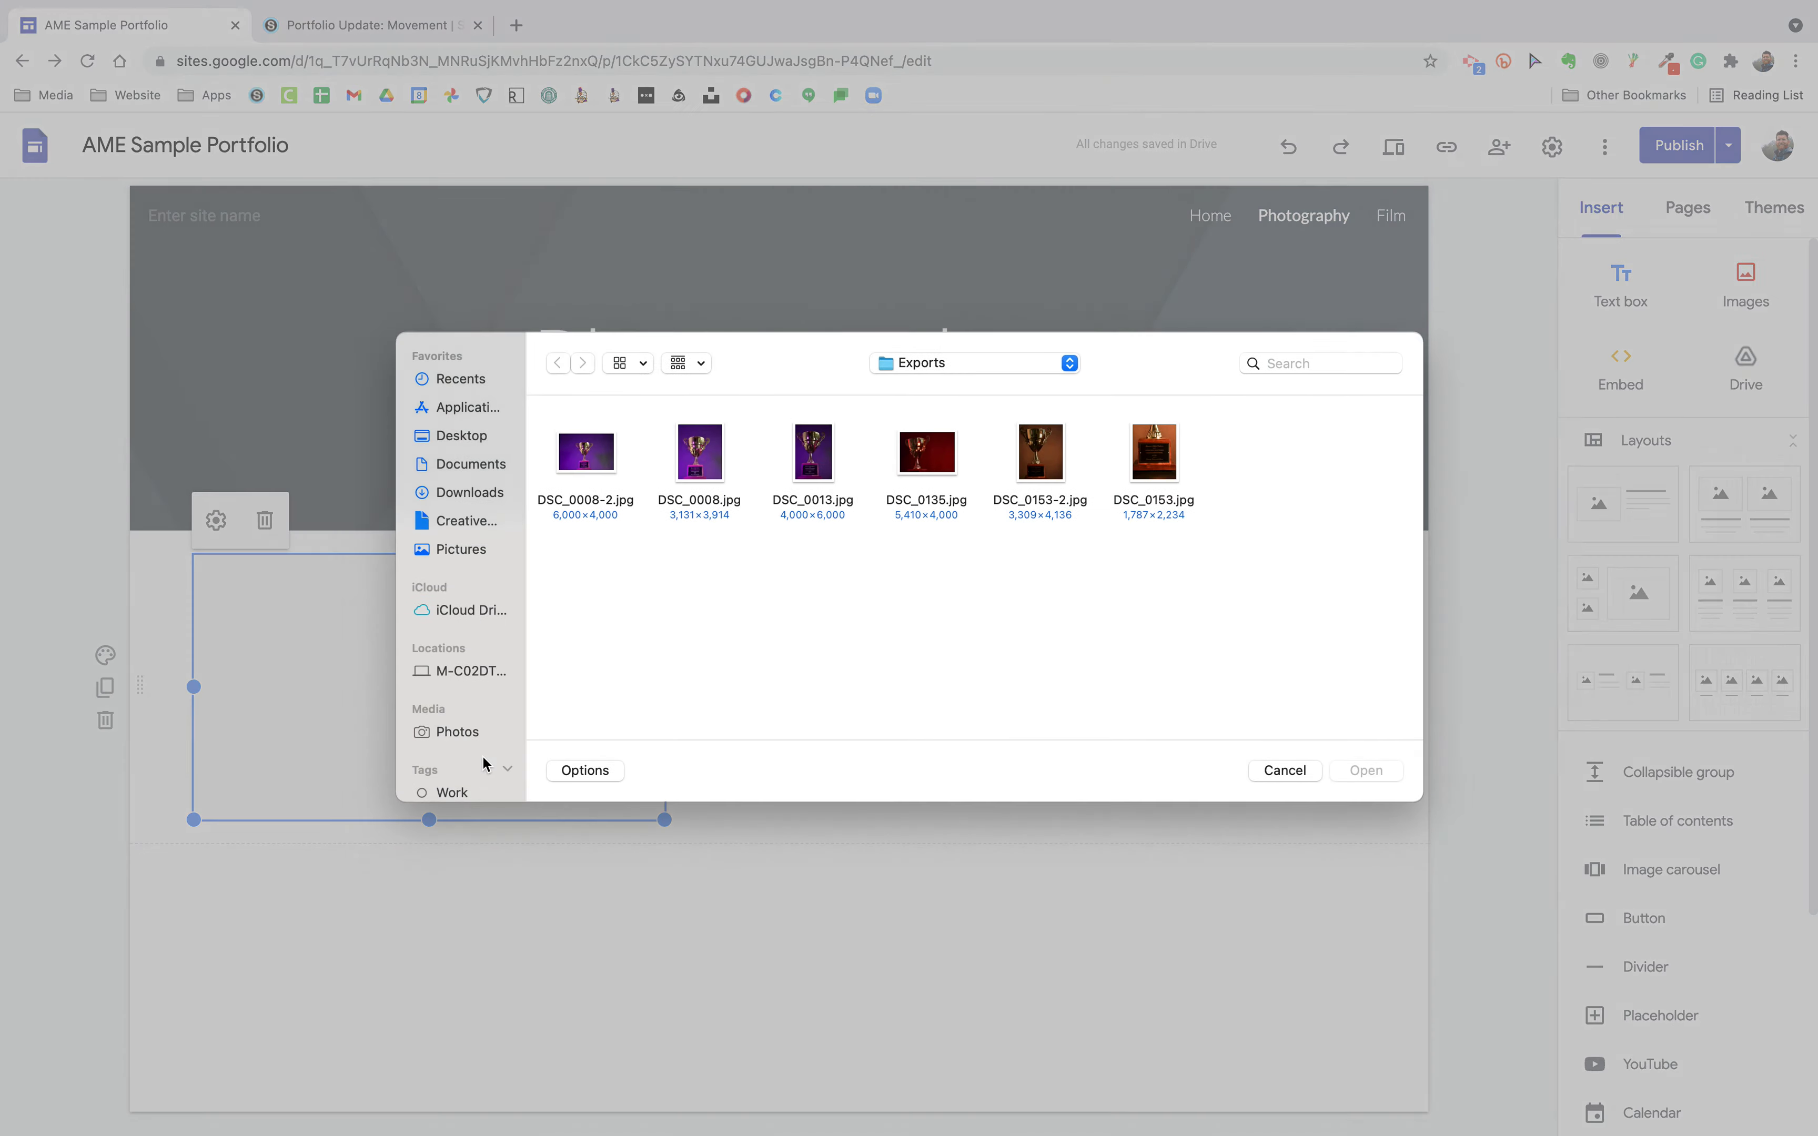
click(695, 470)
click(1369, 774)
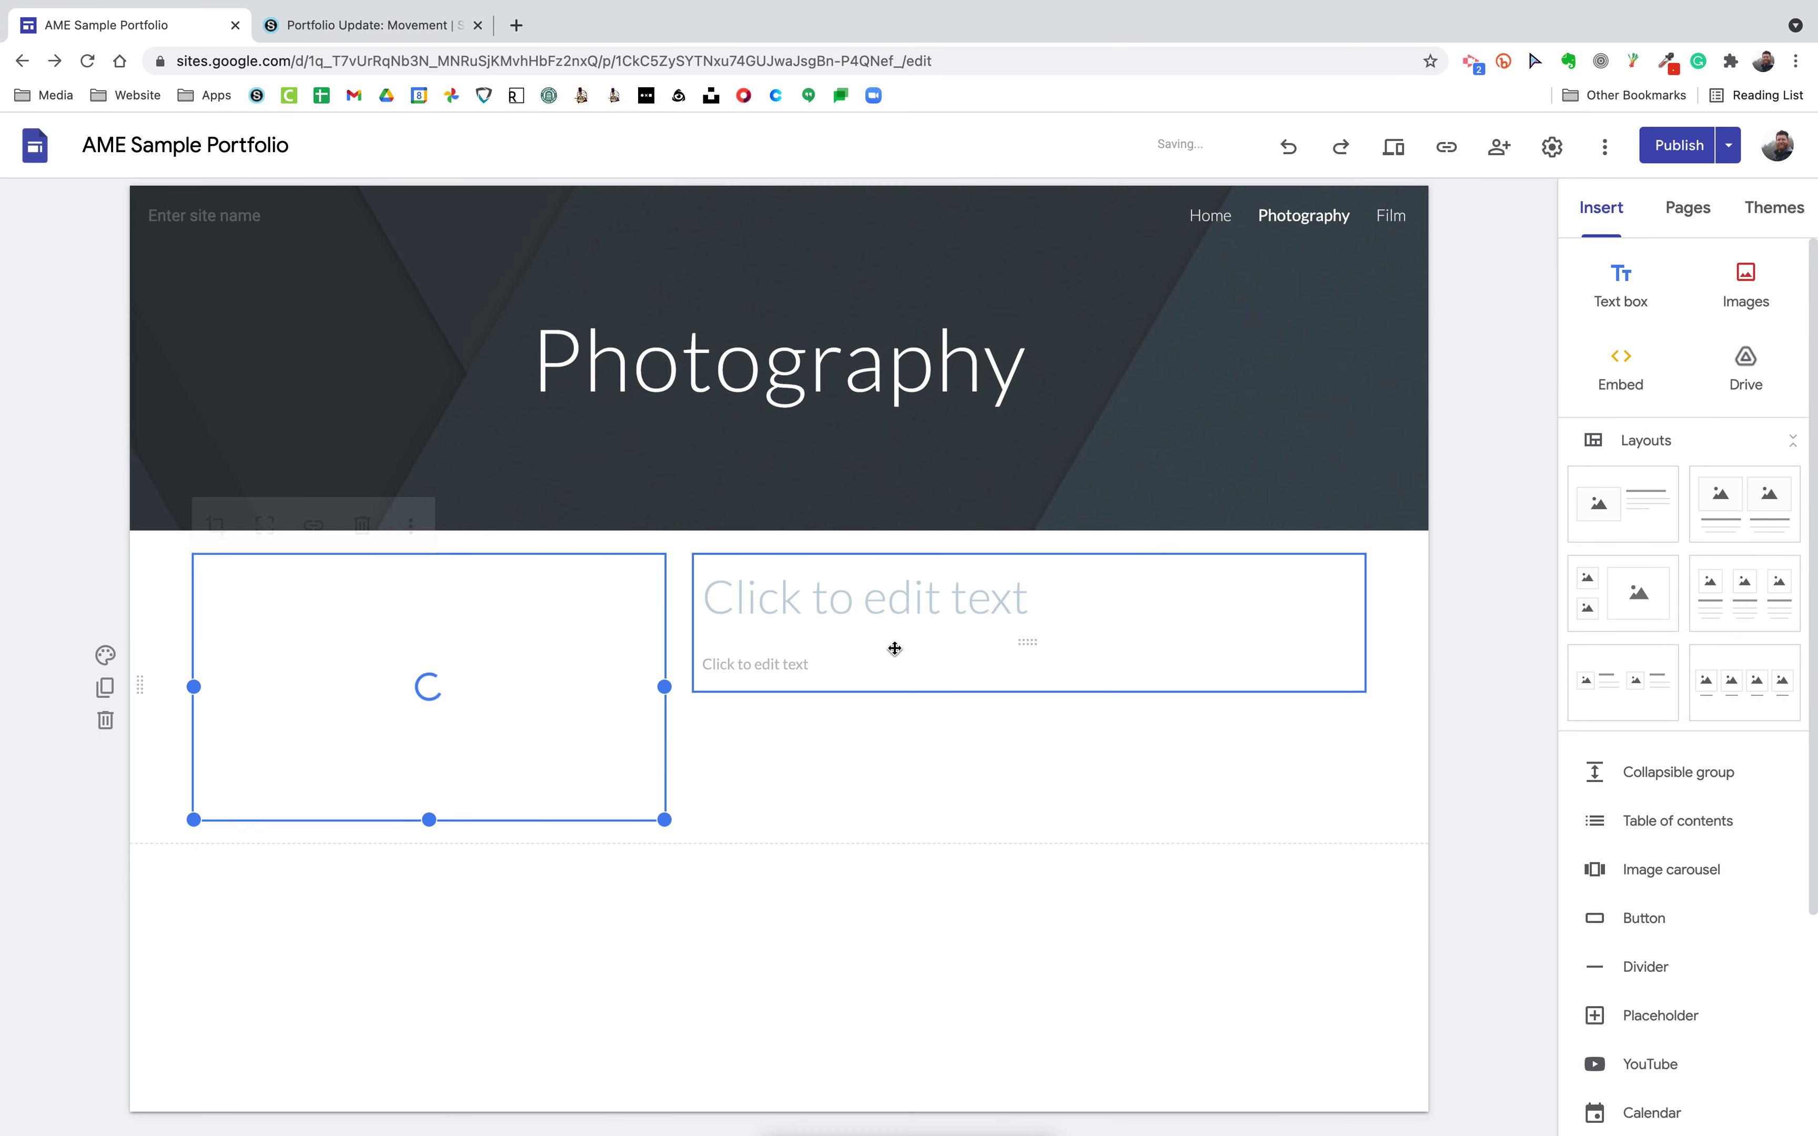
- Make the trophy image taller, then delete the whole image-and-text section
drag(427, 820, 426, 1019)
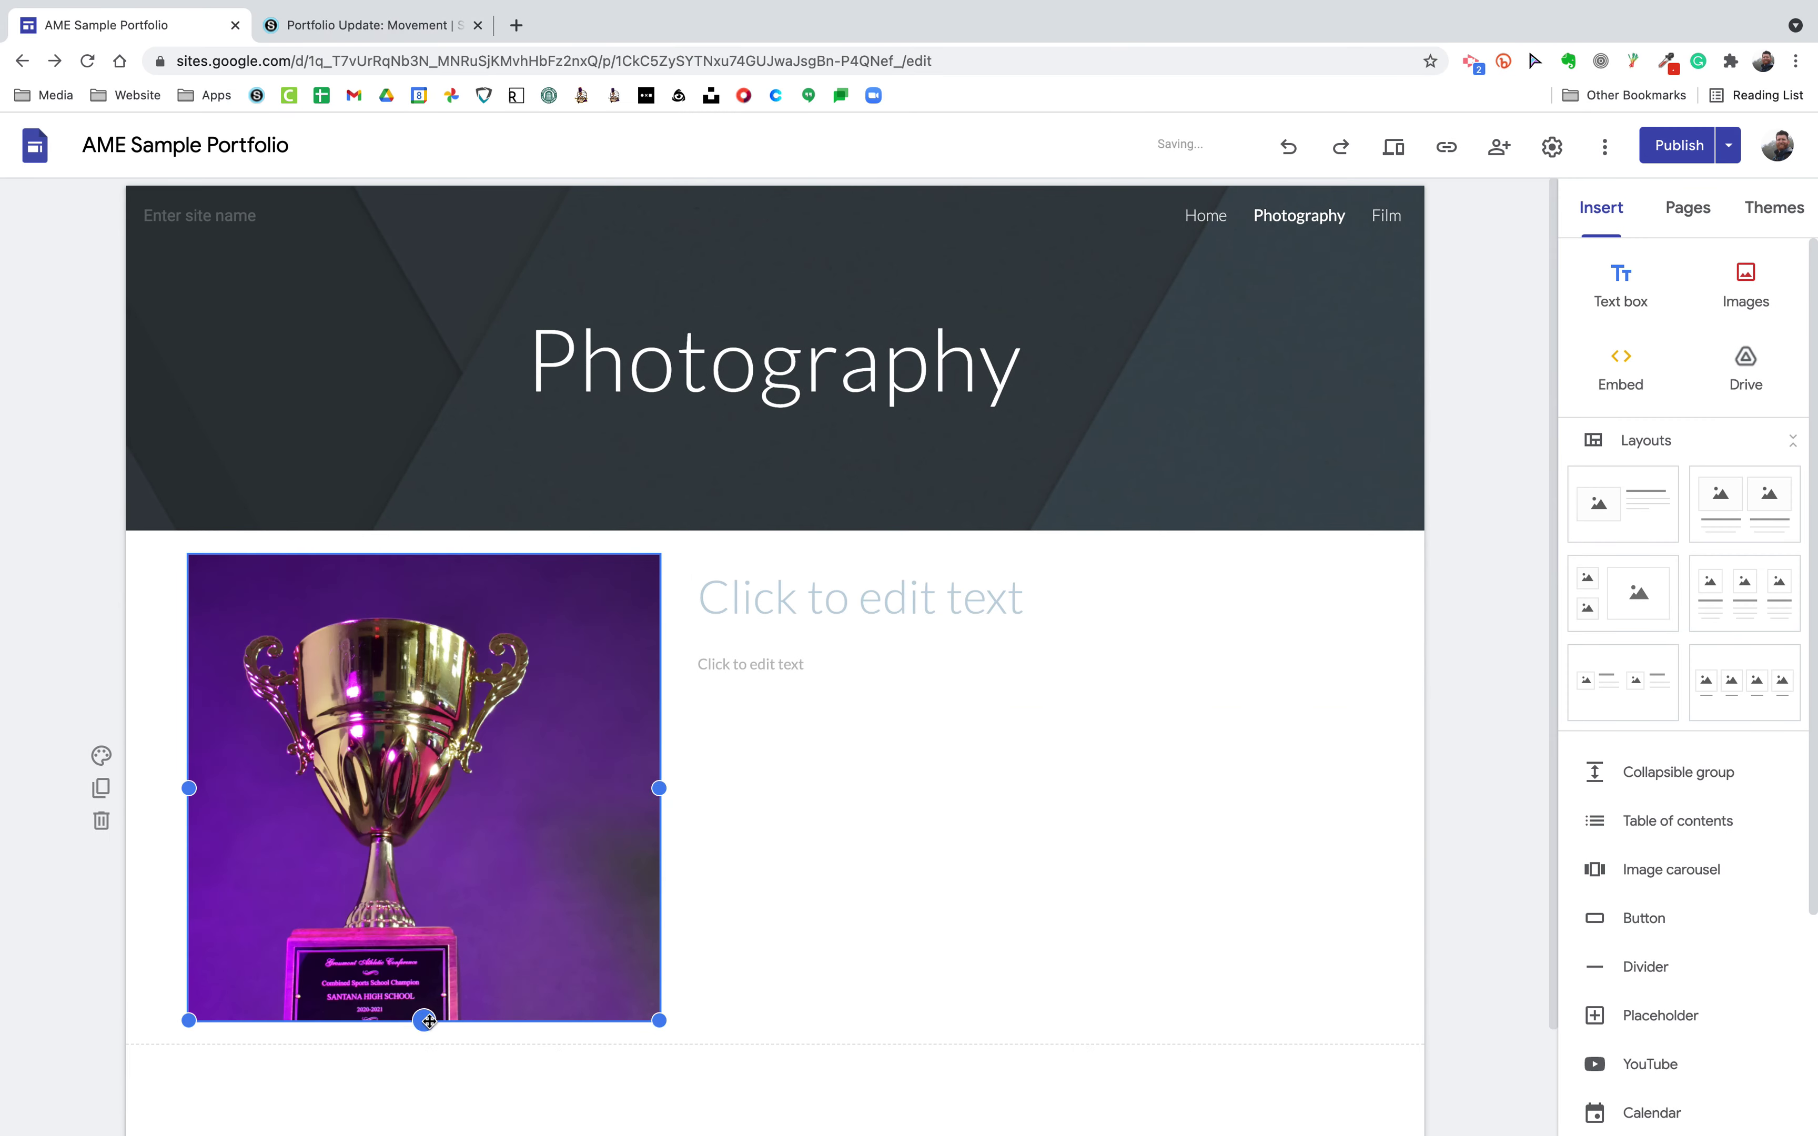
scroll(430, 972, down, 2)
drag(426, 900, 436, 1067)
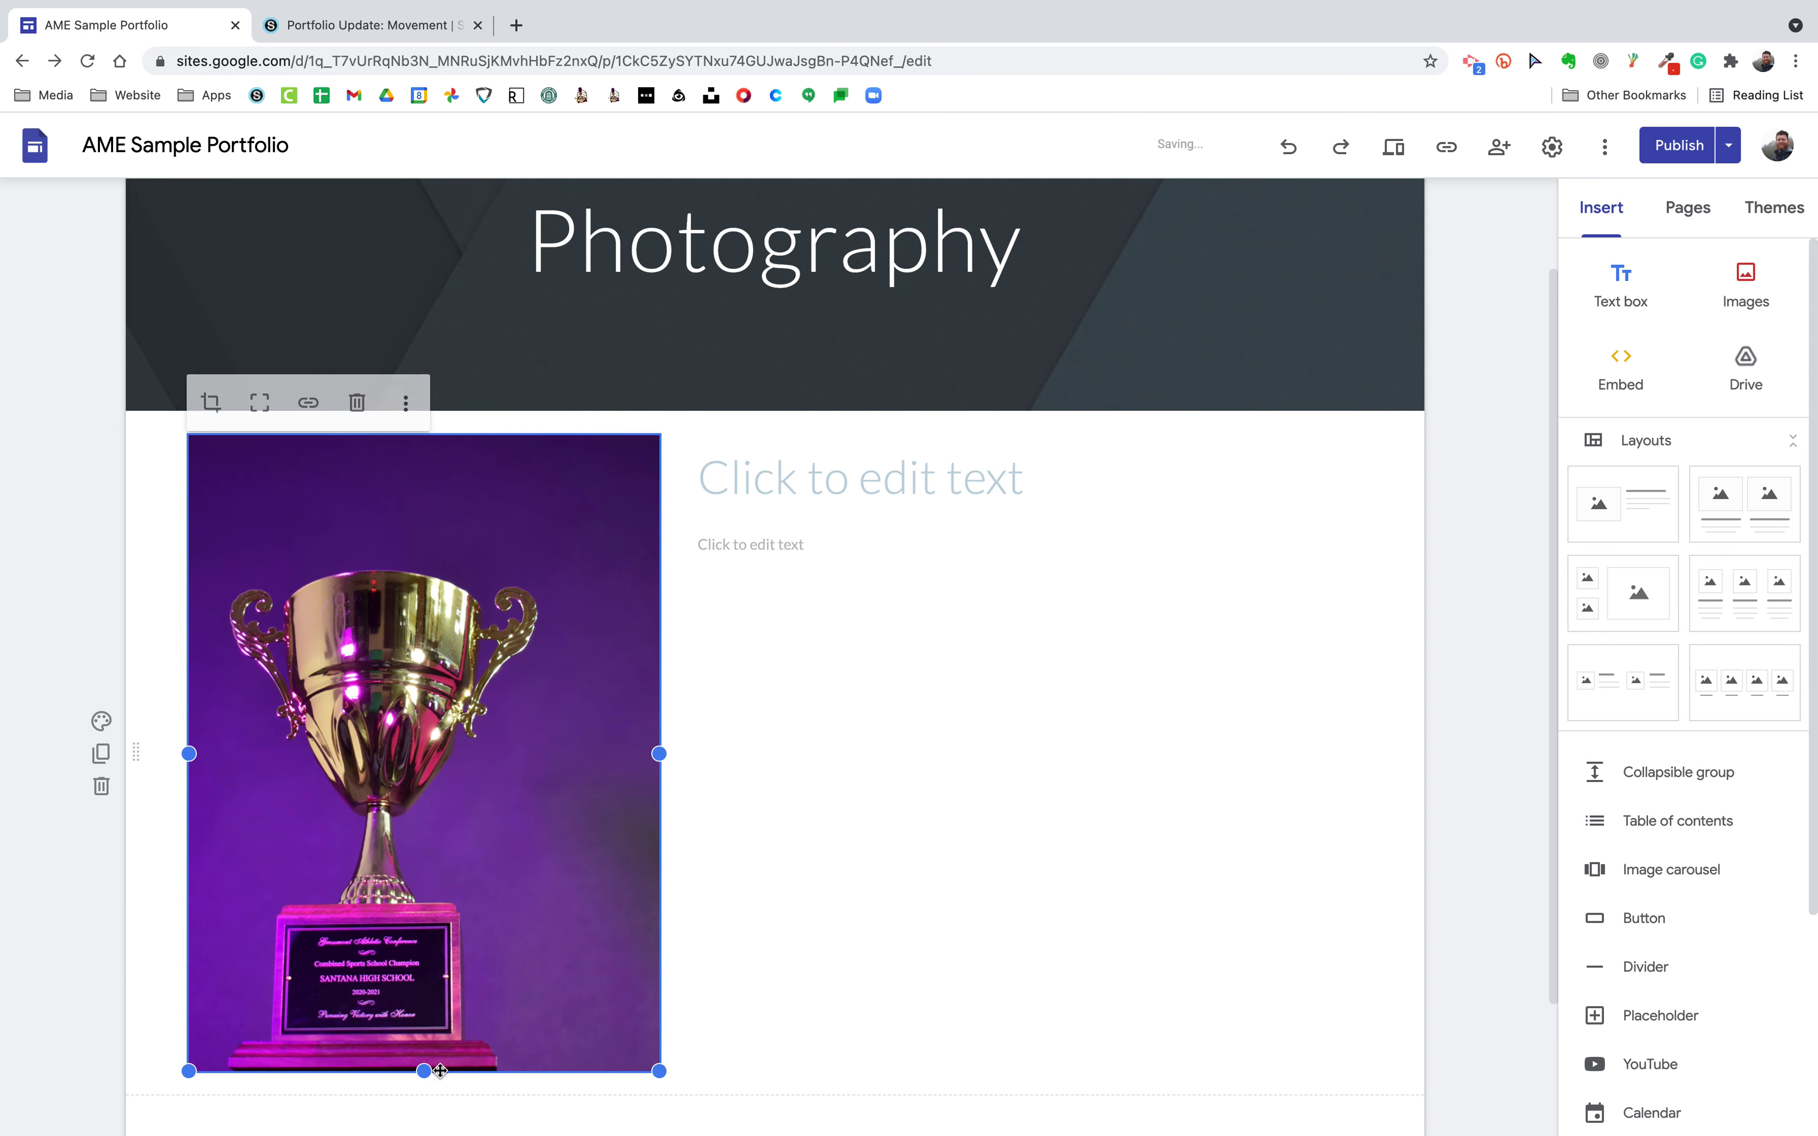
scroll(438, 1052, down, 3)
drag(423, 901, 424, 984)
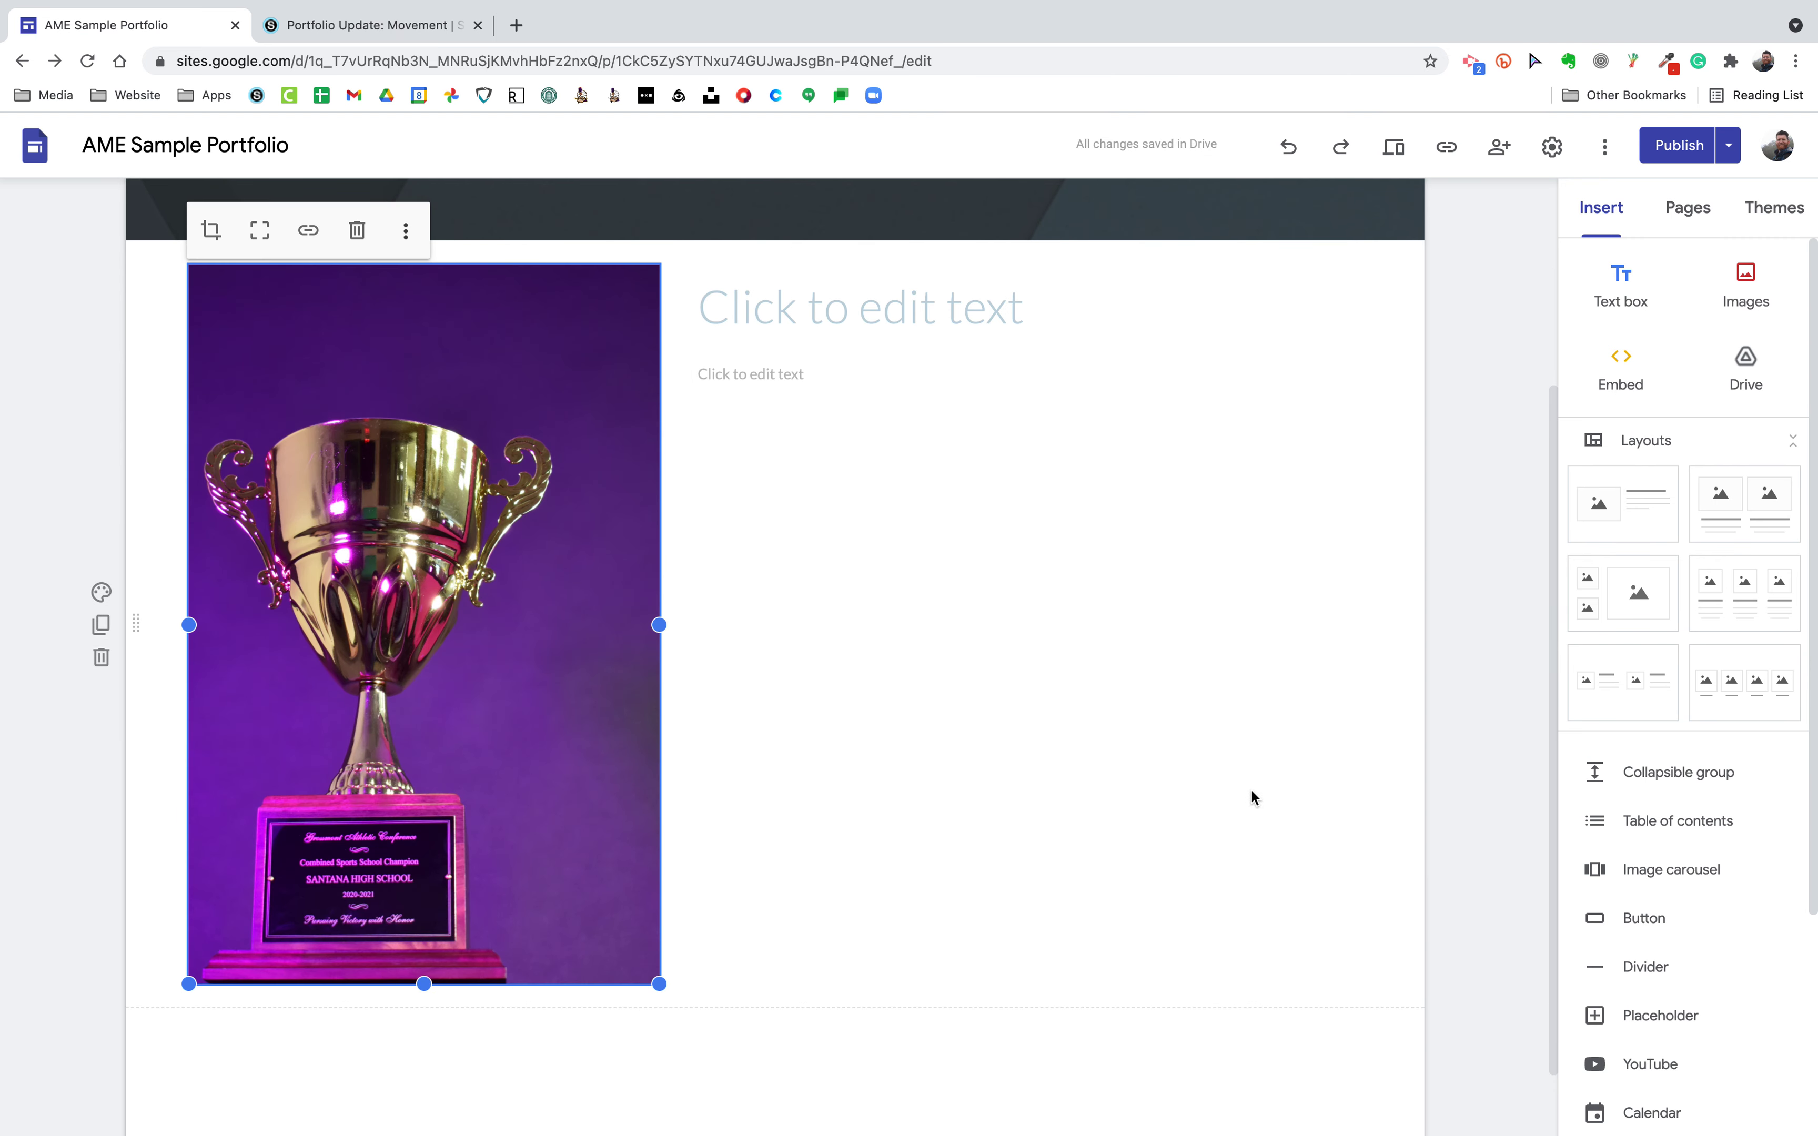
scroll(1112, 668, up, 2)
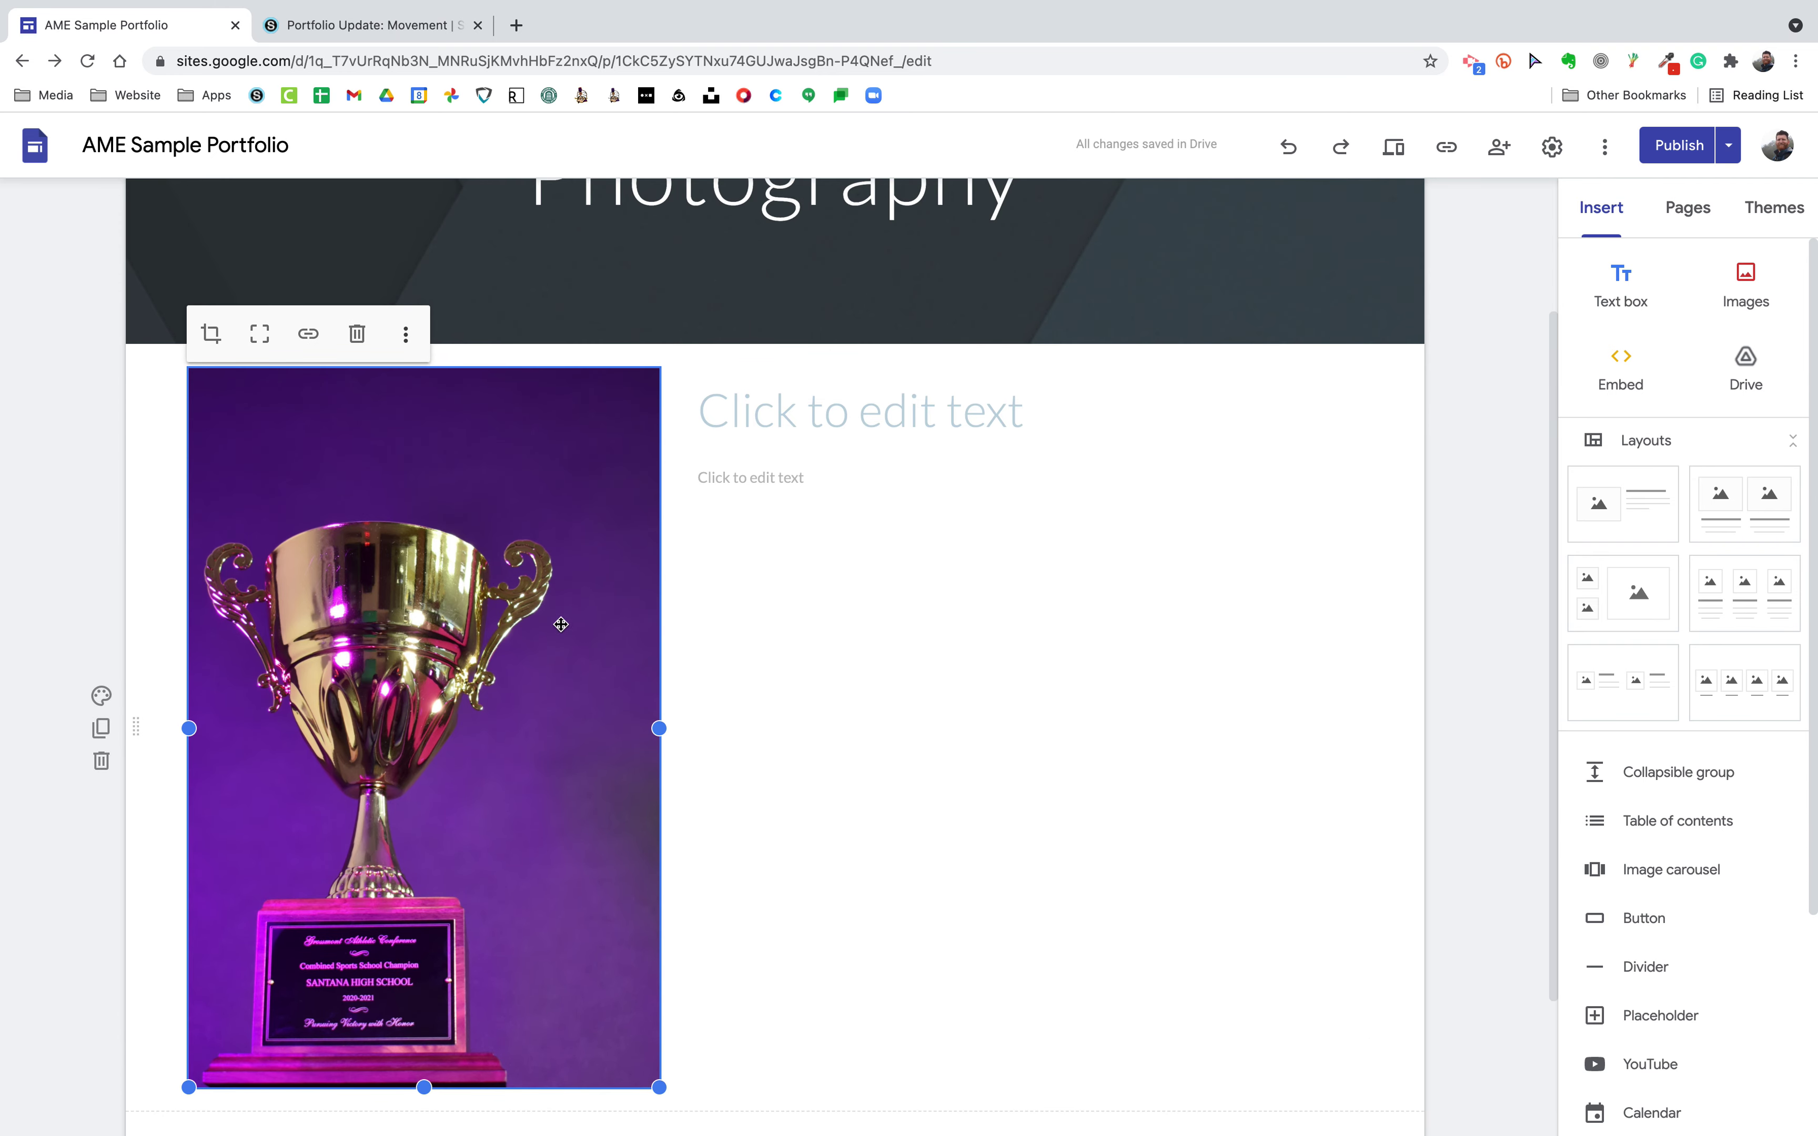
click(100, 761)
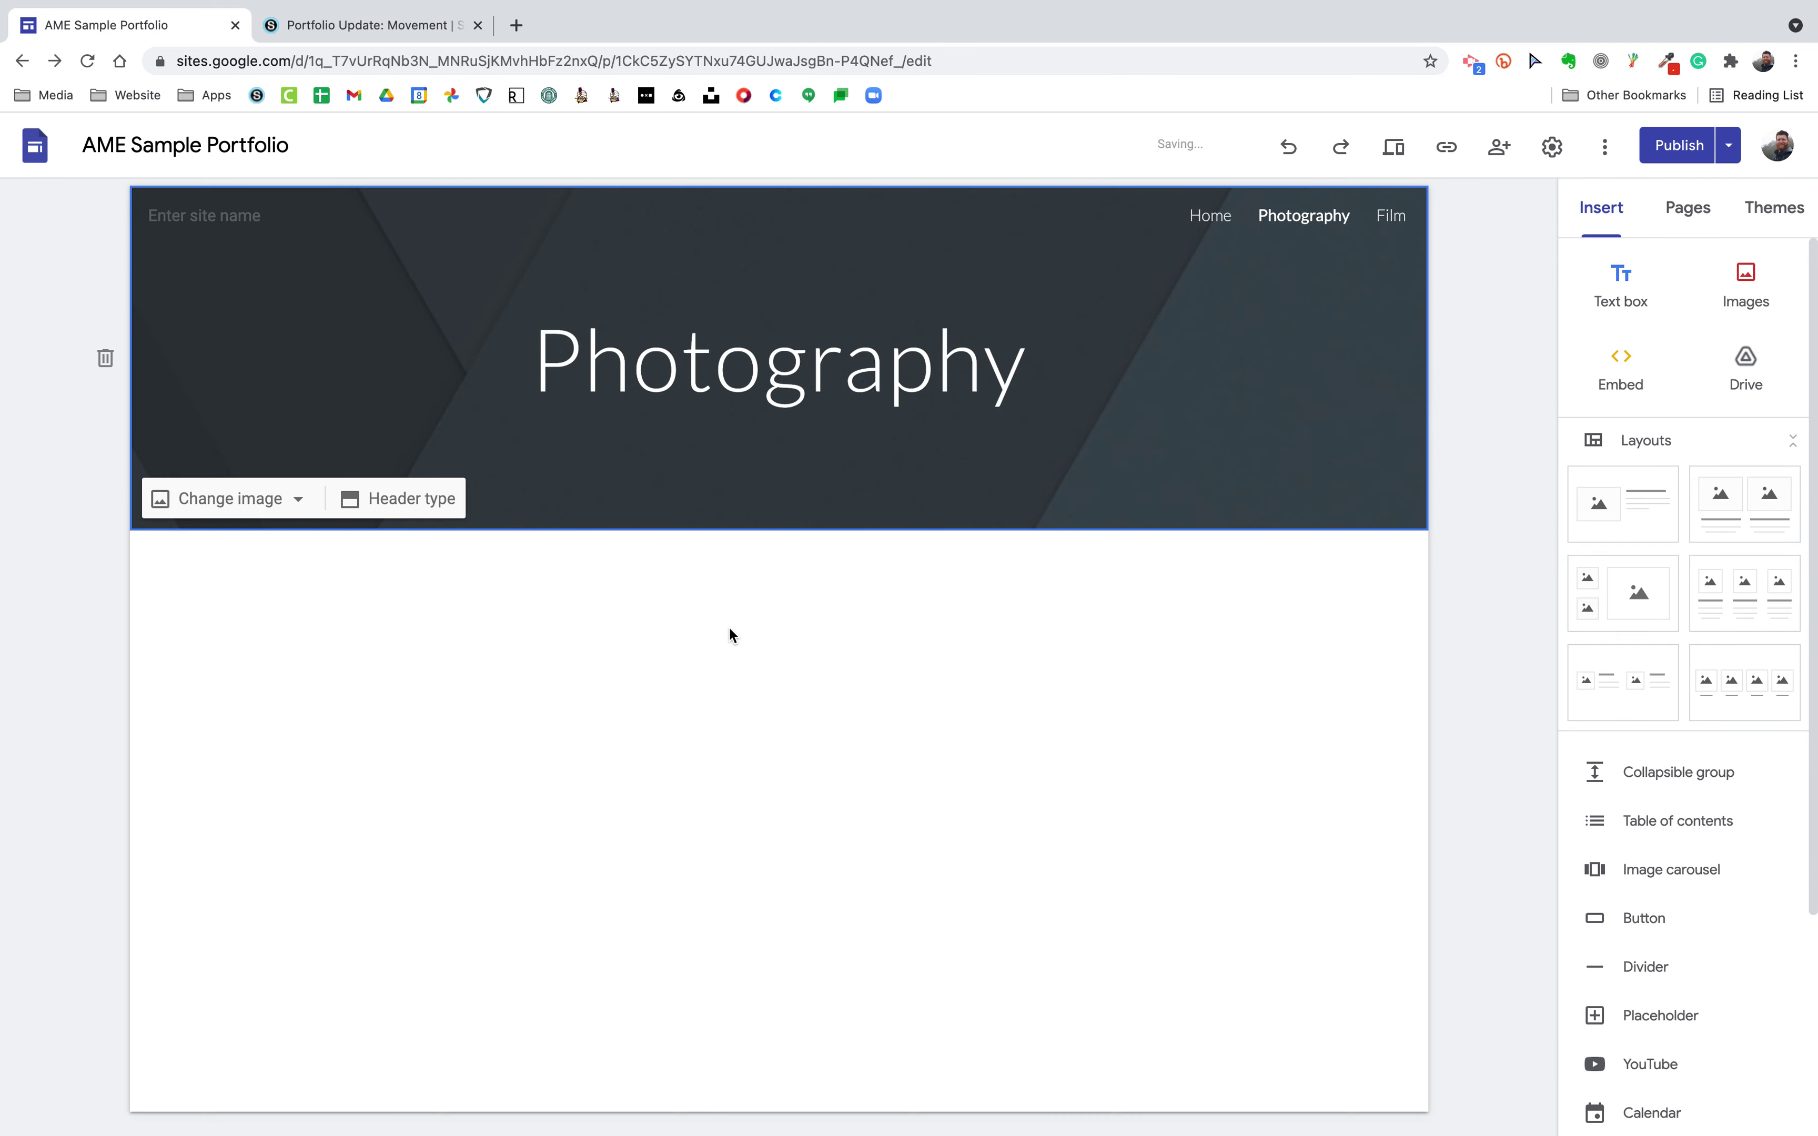
- Deselect the header and choose Image carousel from the Insert panel
click(852, 765)
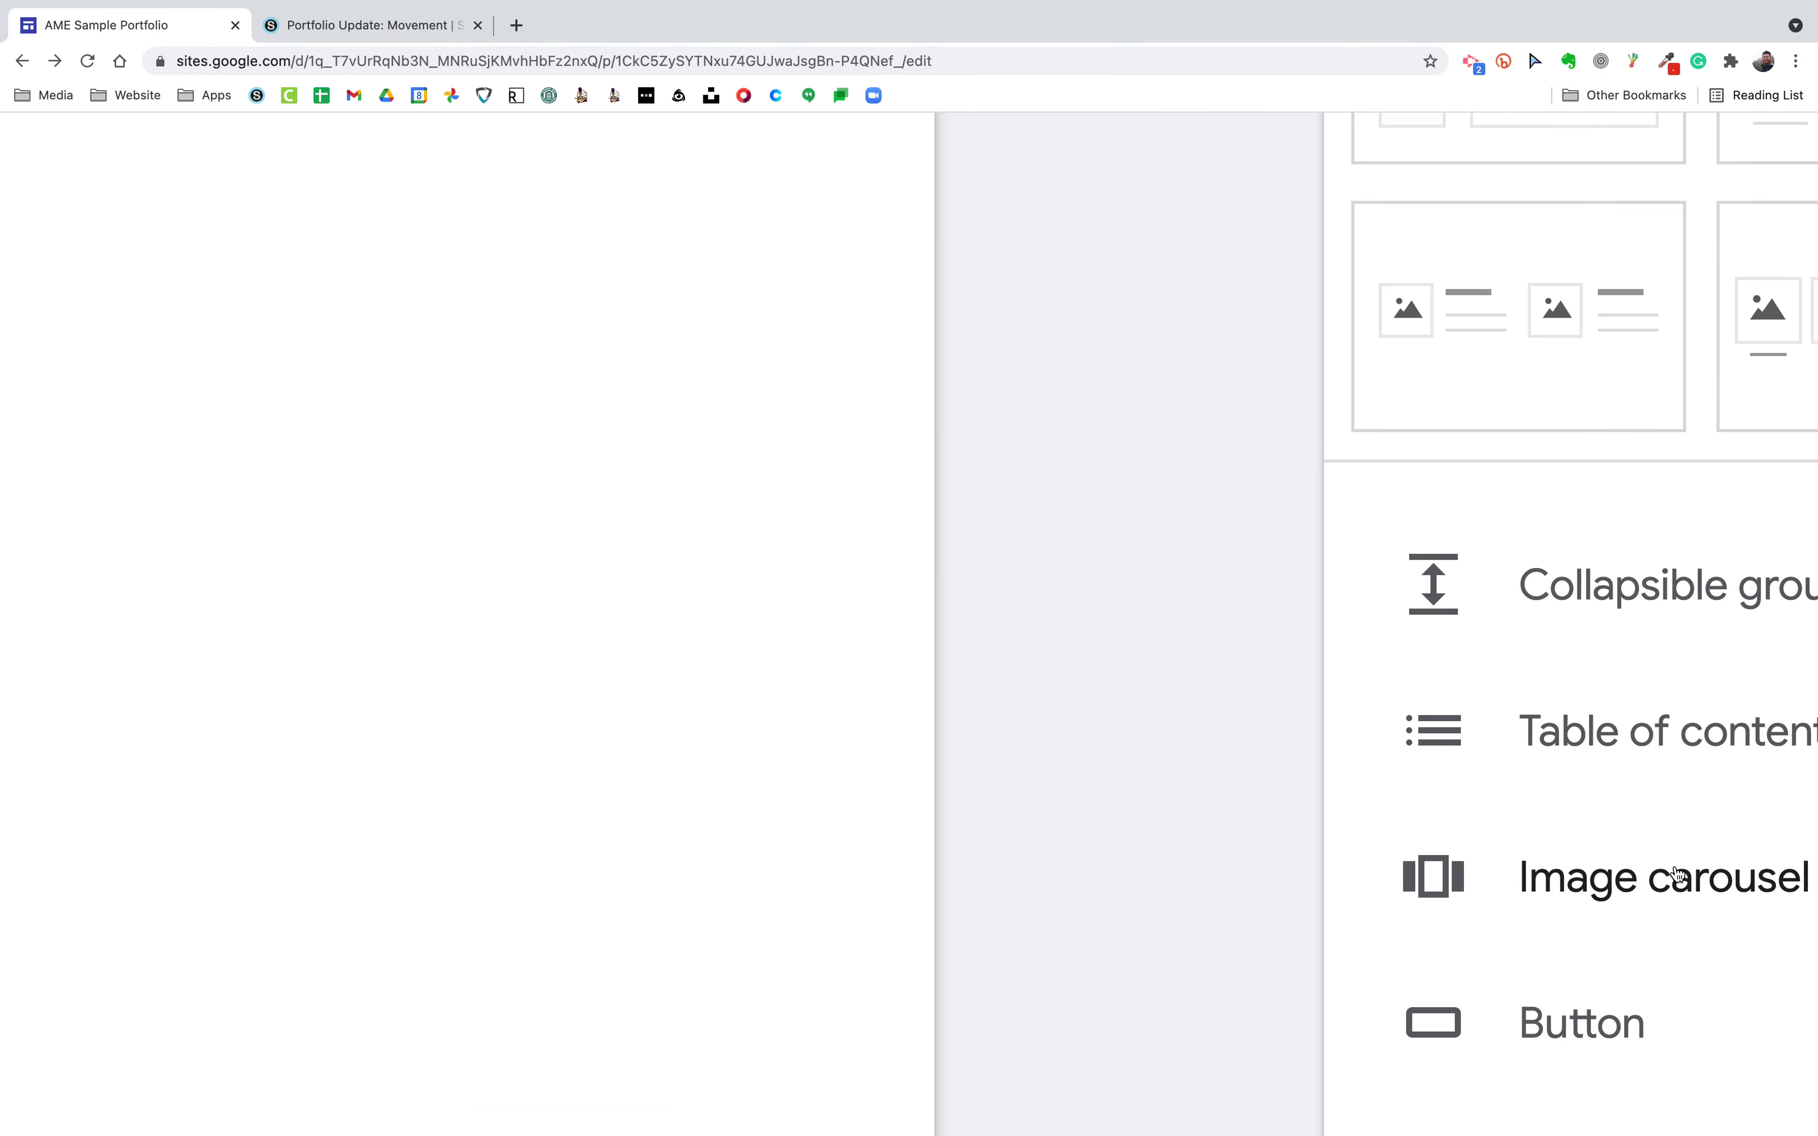
scroll(1646, 878, right, 3)
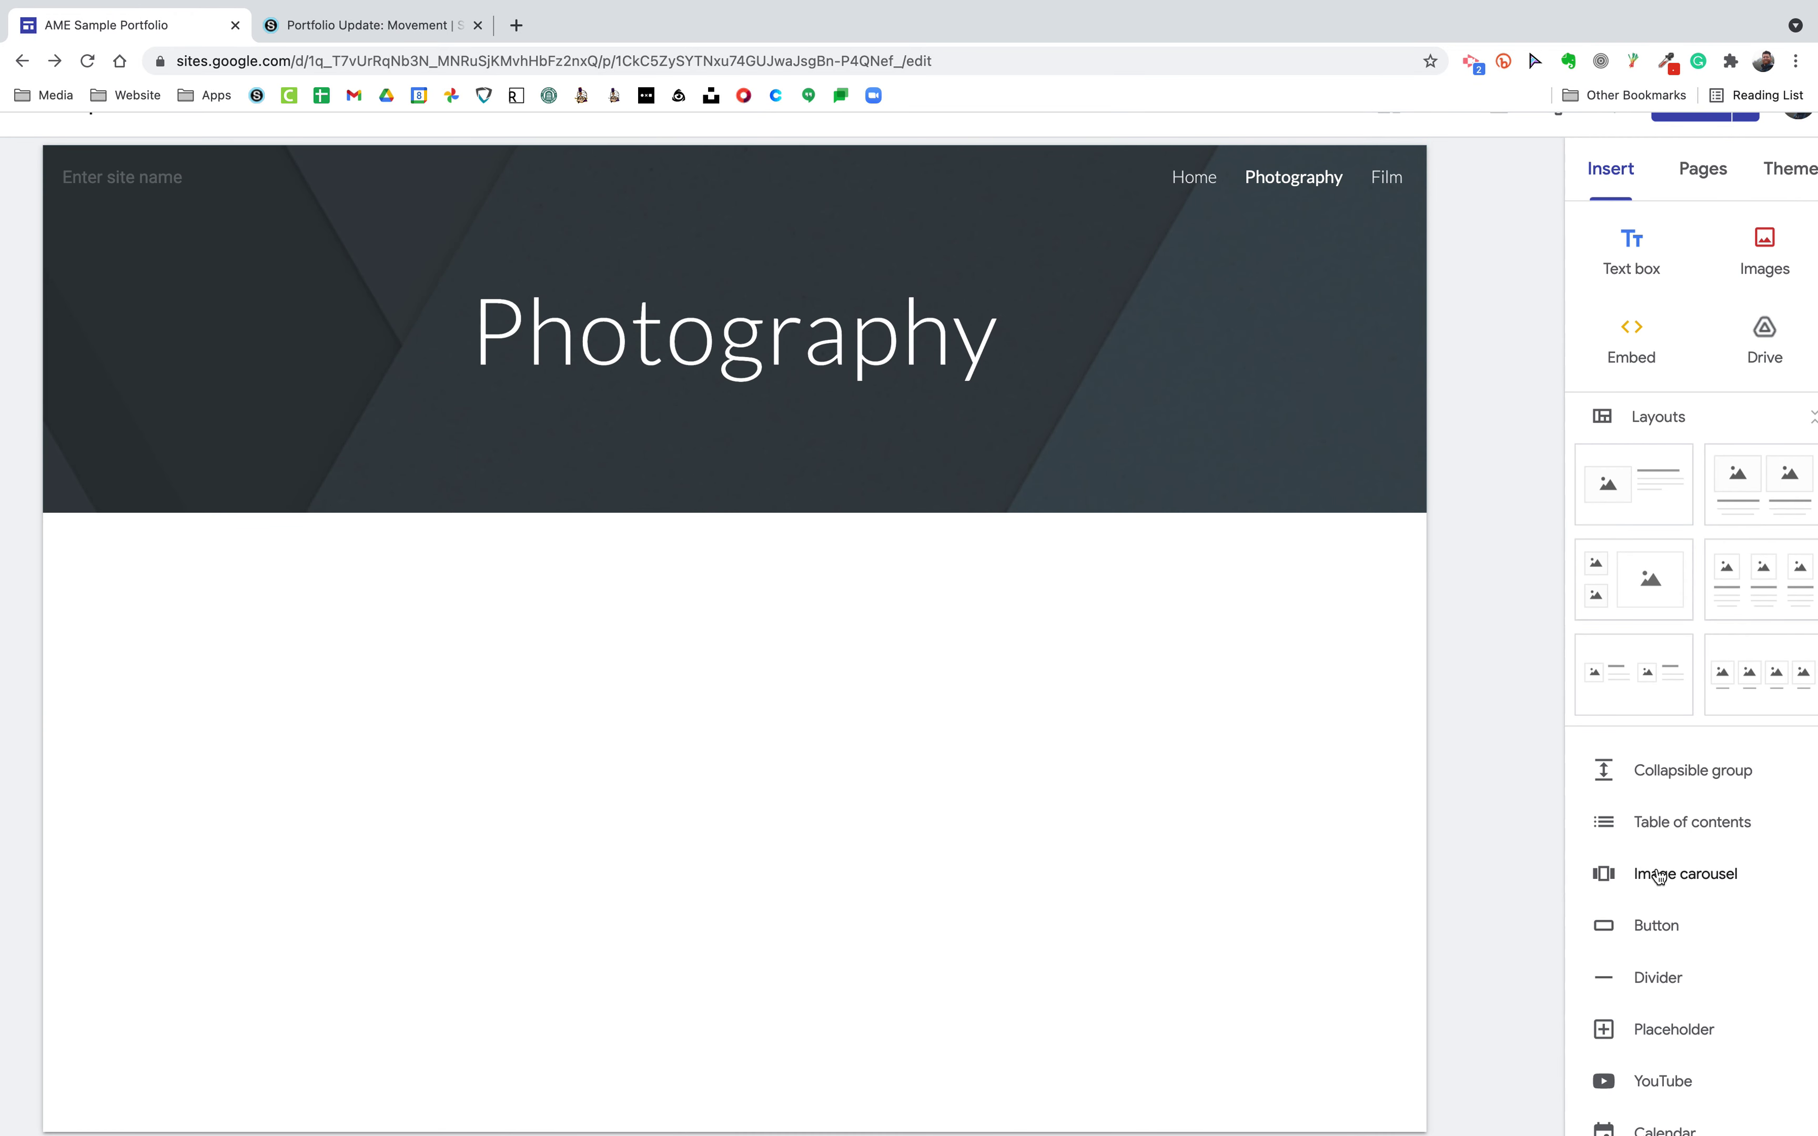
scroll(1659, 878, down, 3)
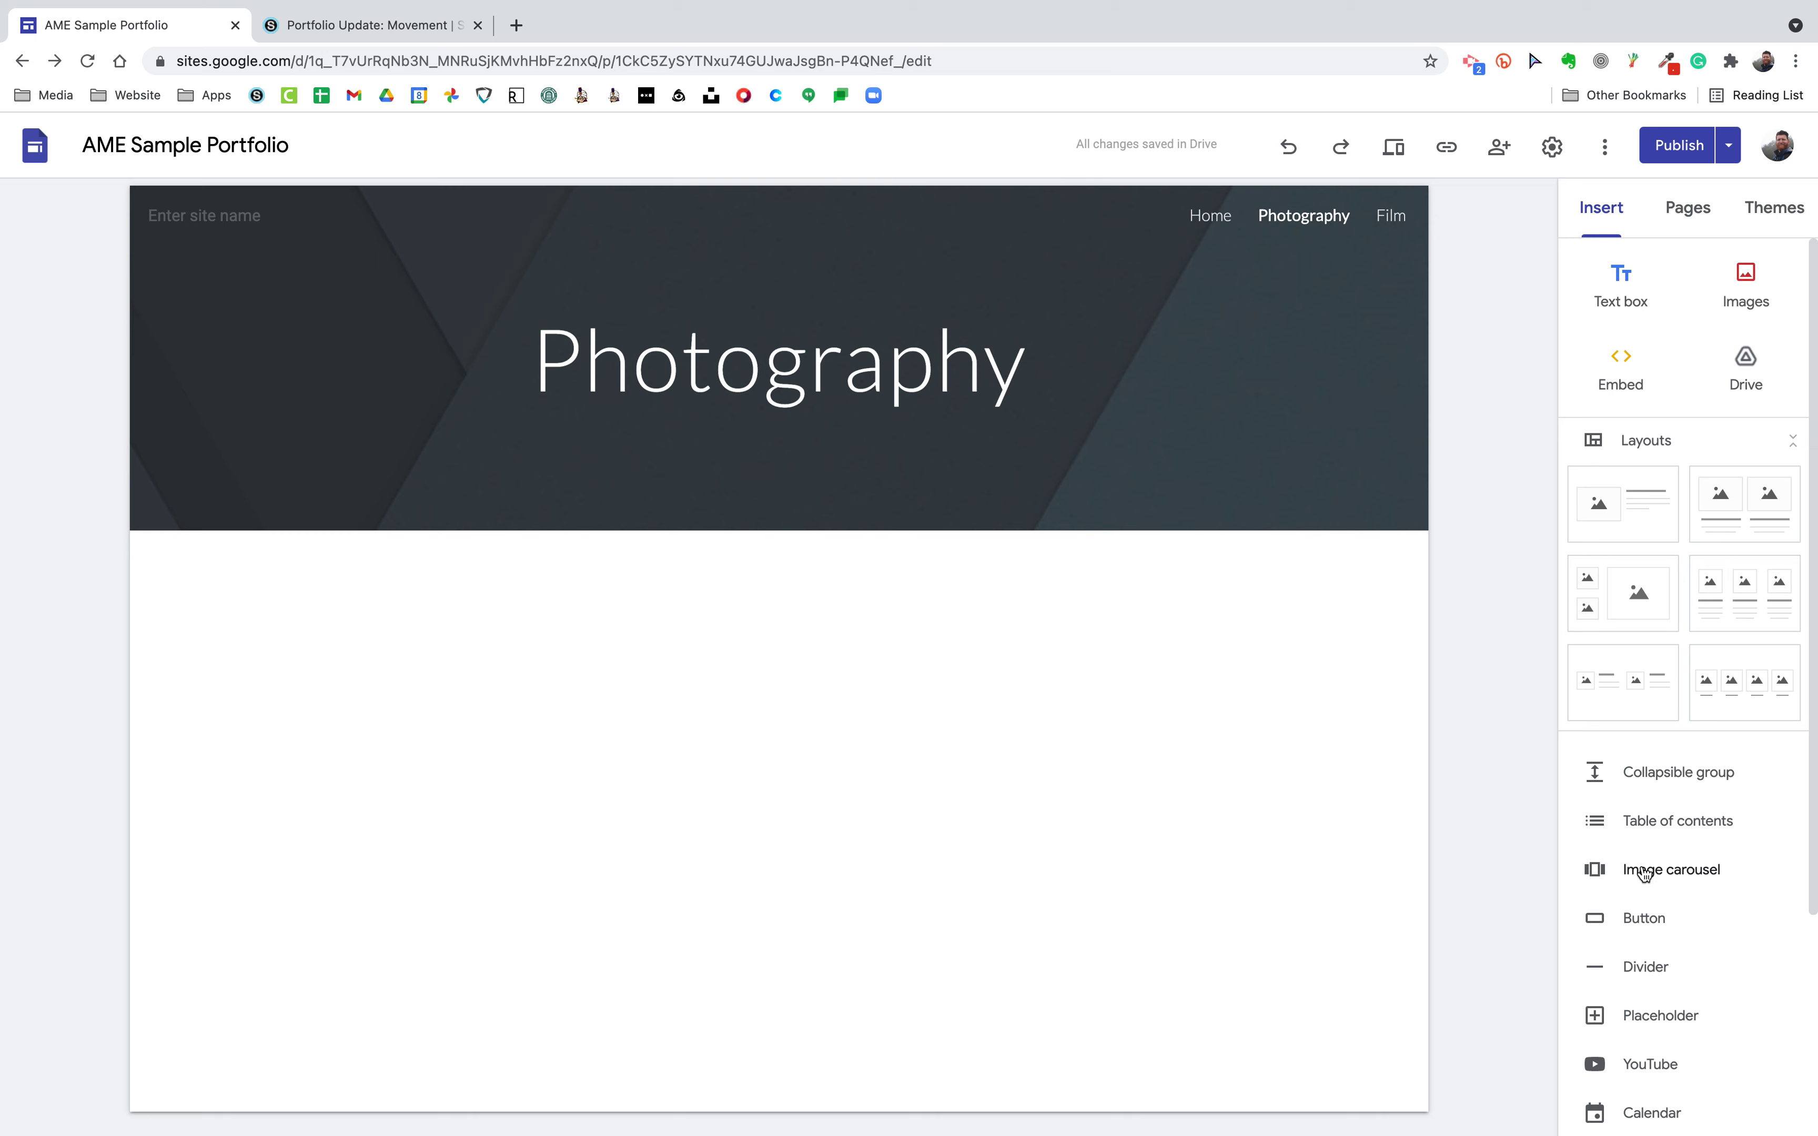
click(1643, 871)
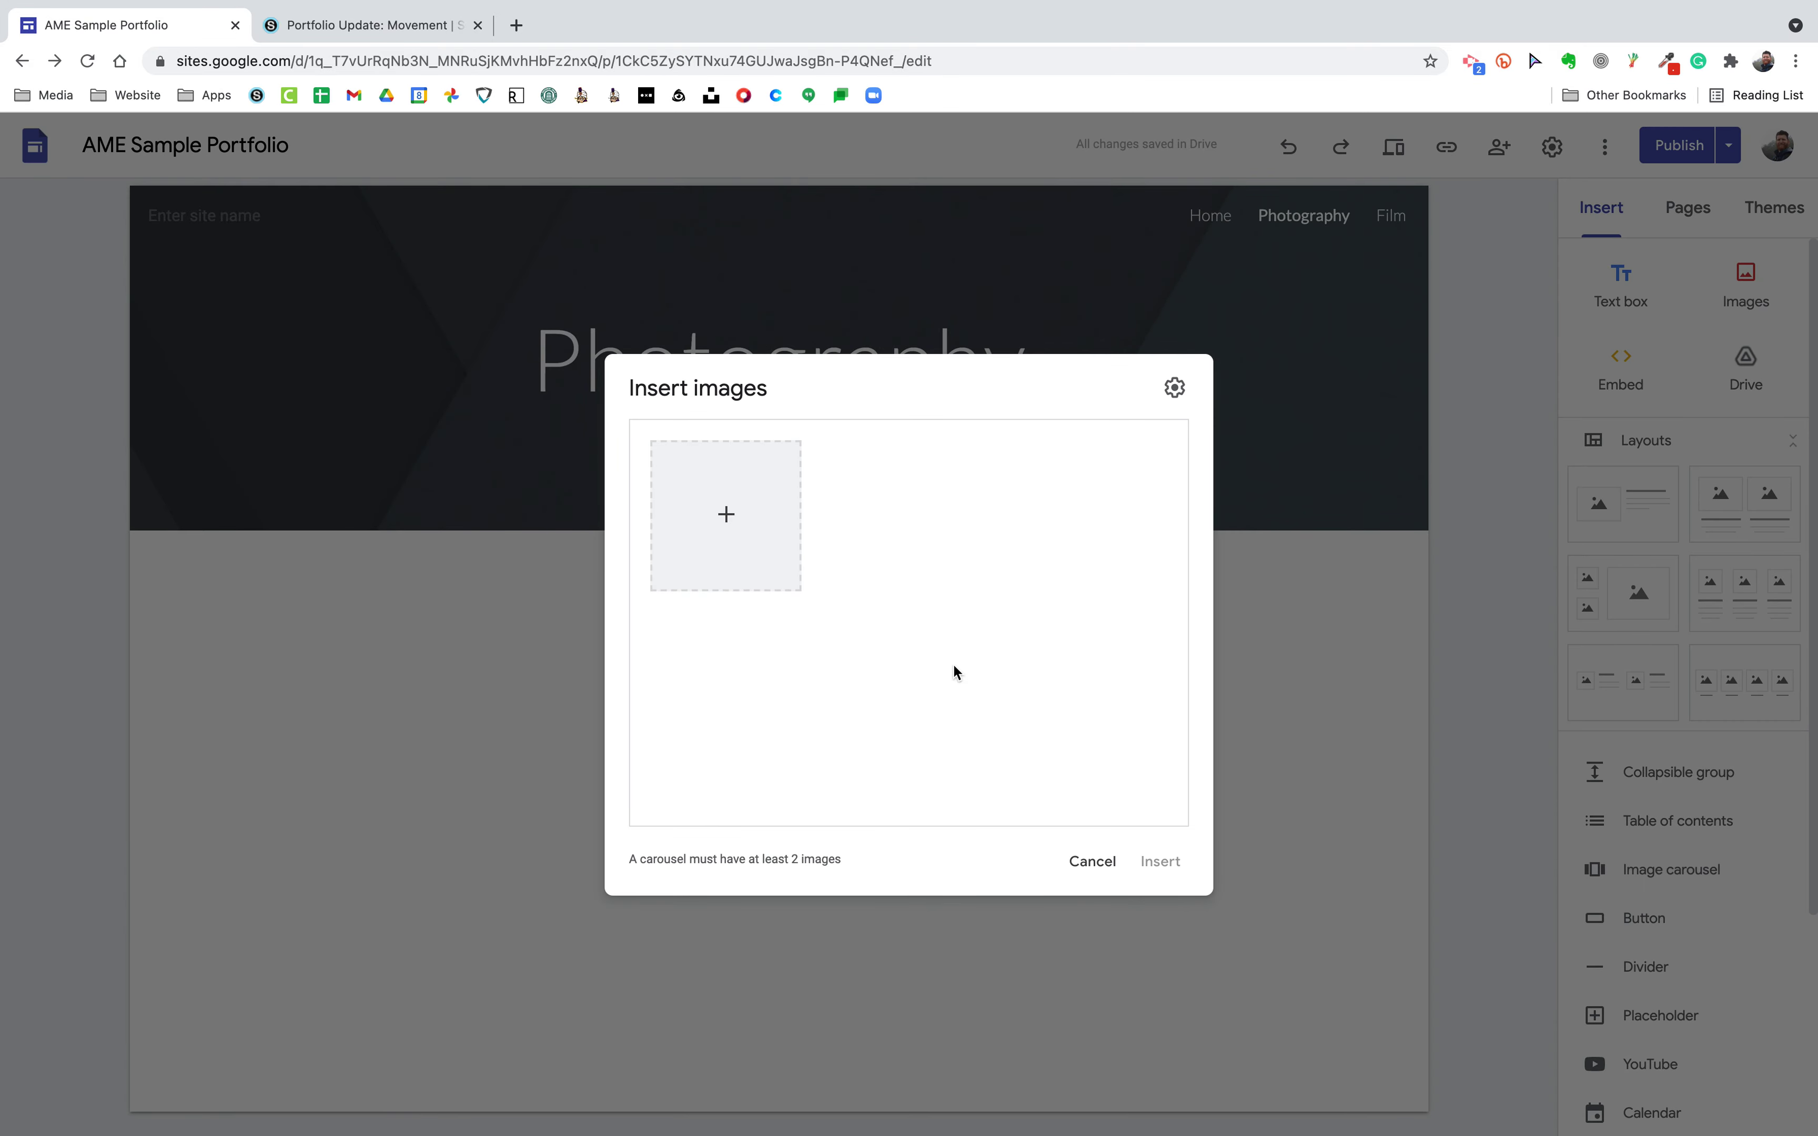
- Upload all six trophy photos from the Exports folder into the carousel
click(710, 515)
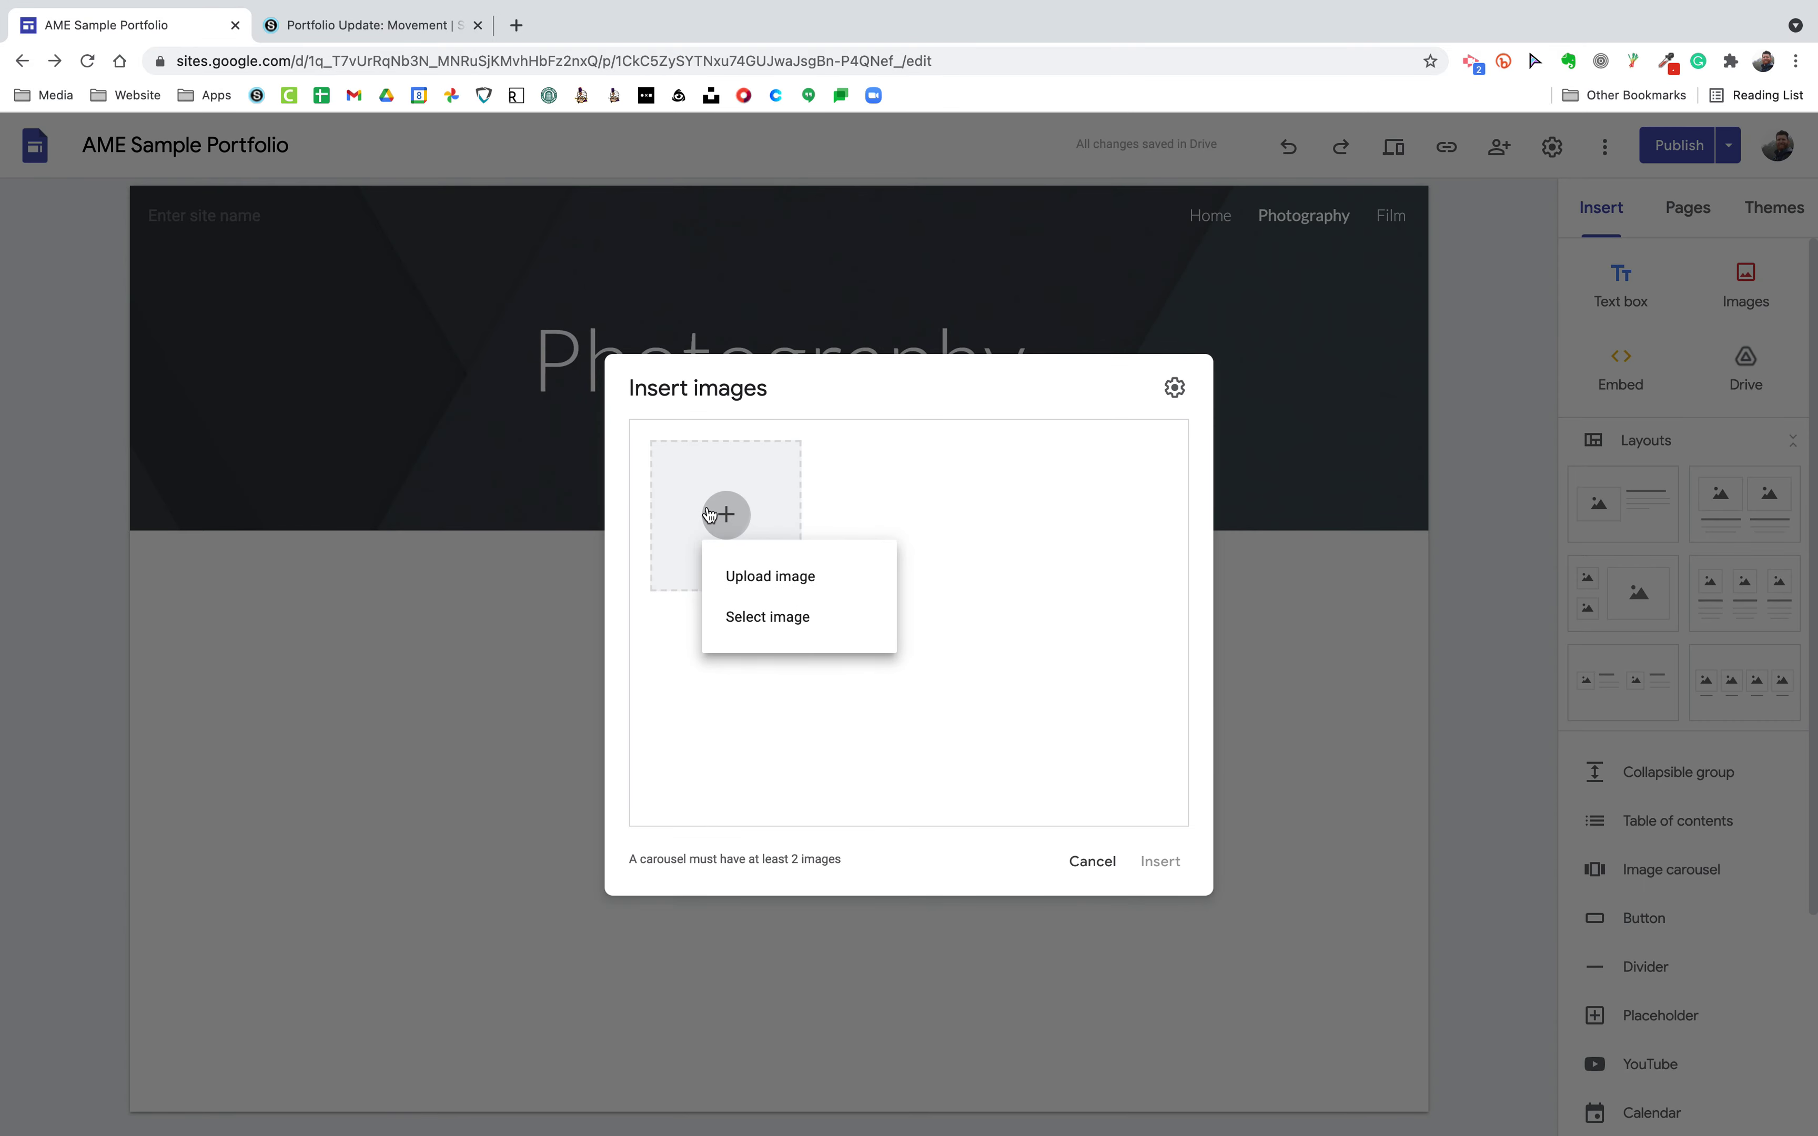
click(791, 579)
click(583, 498)
click(566, 558)
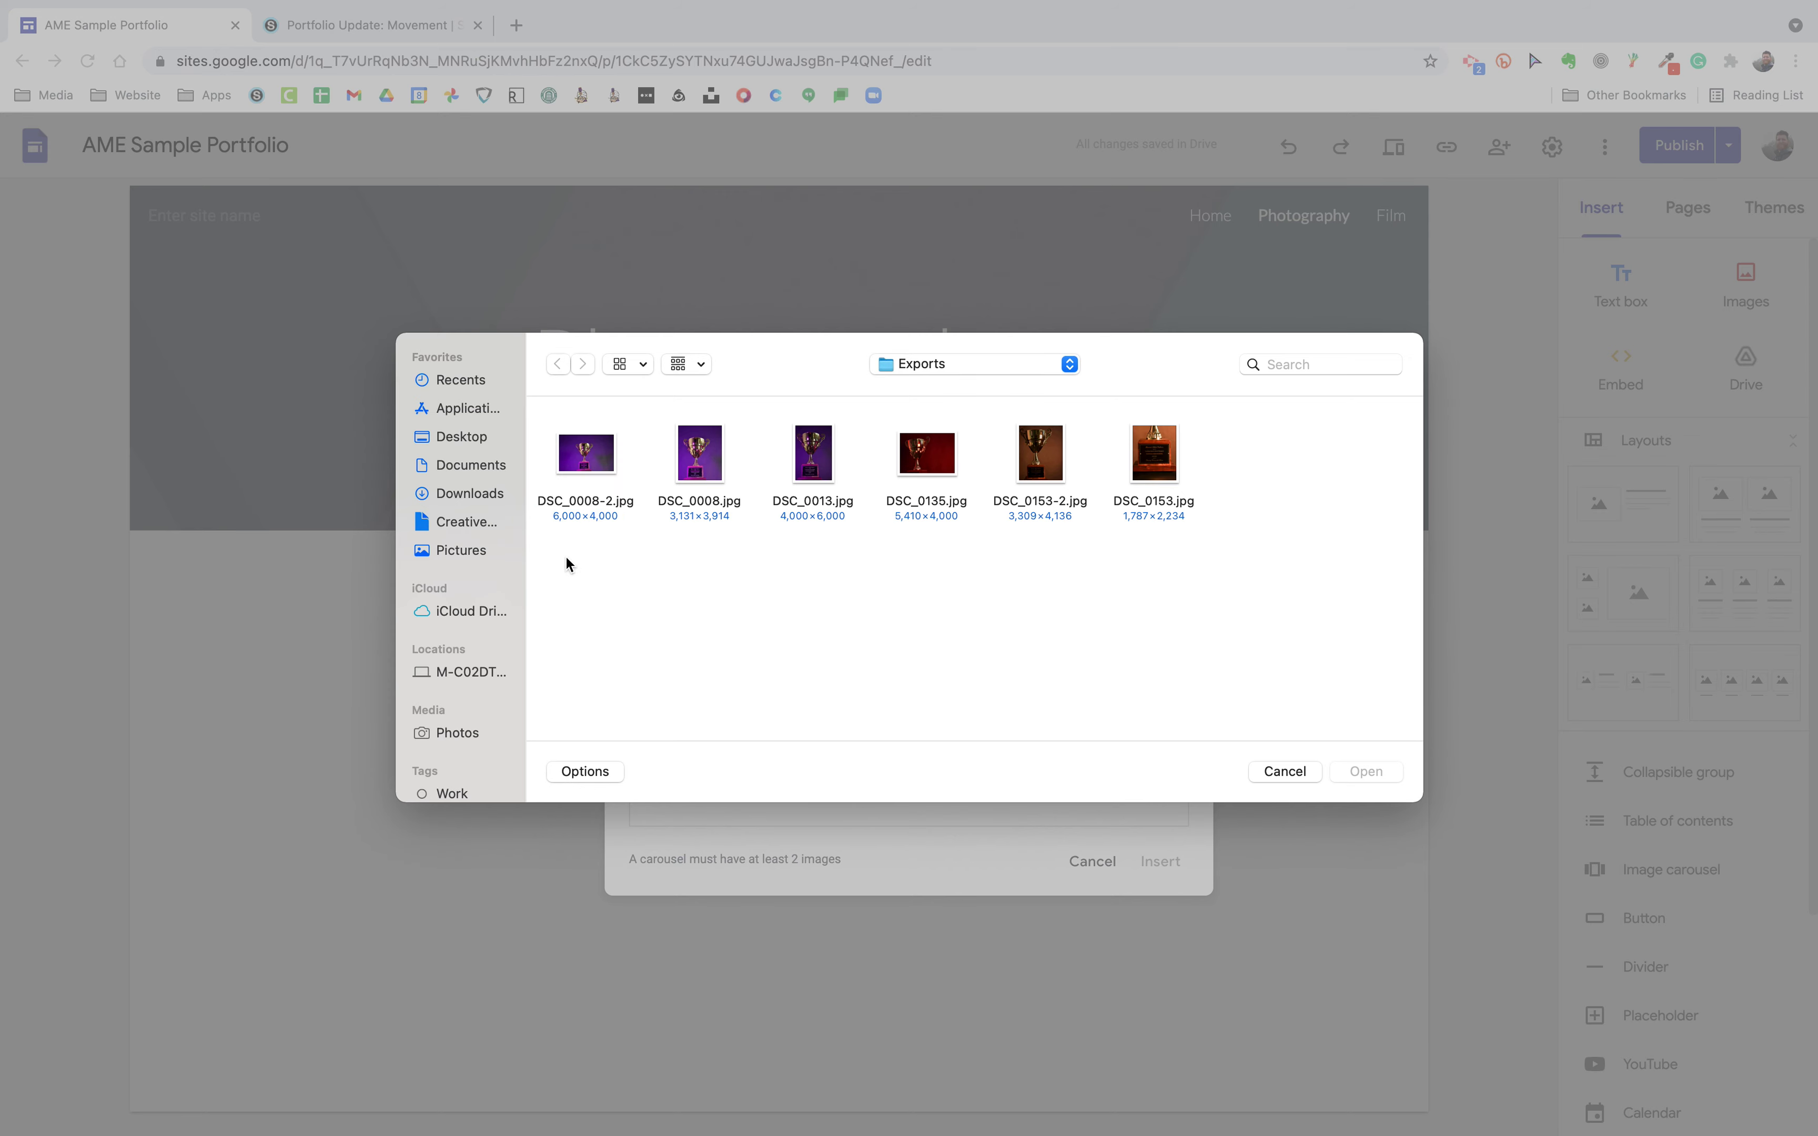
drag(559, 544, 1221, 456)
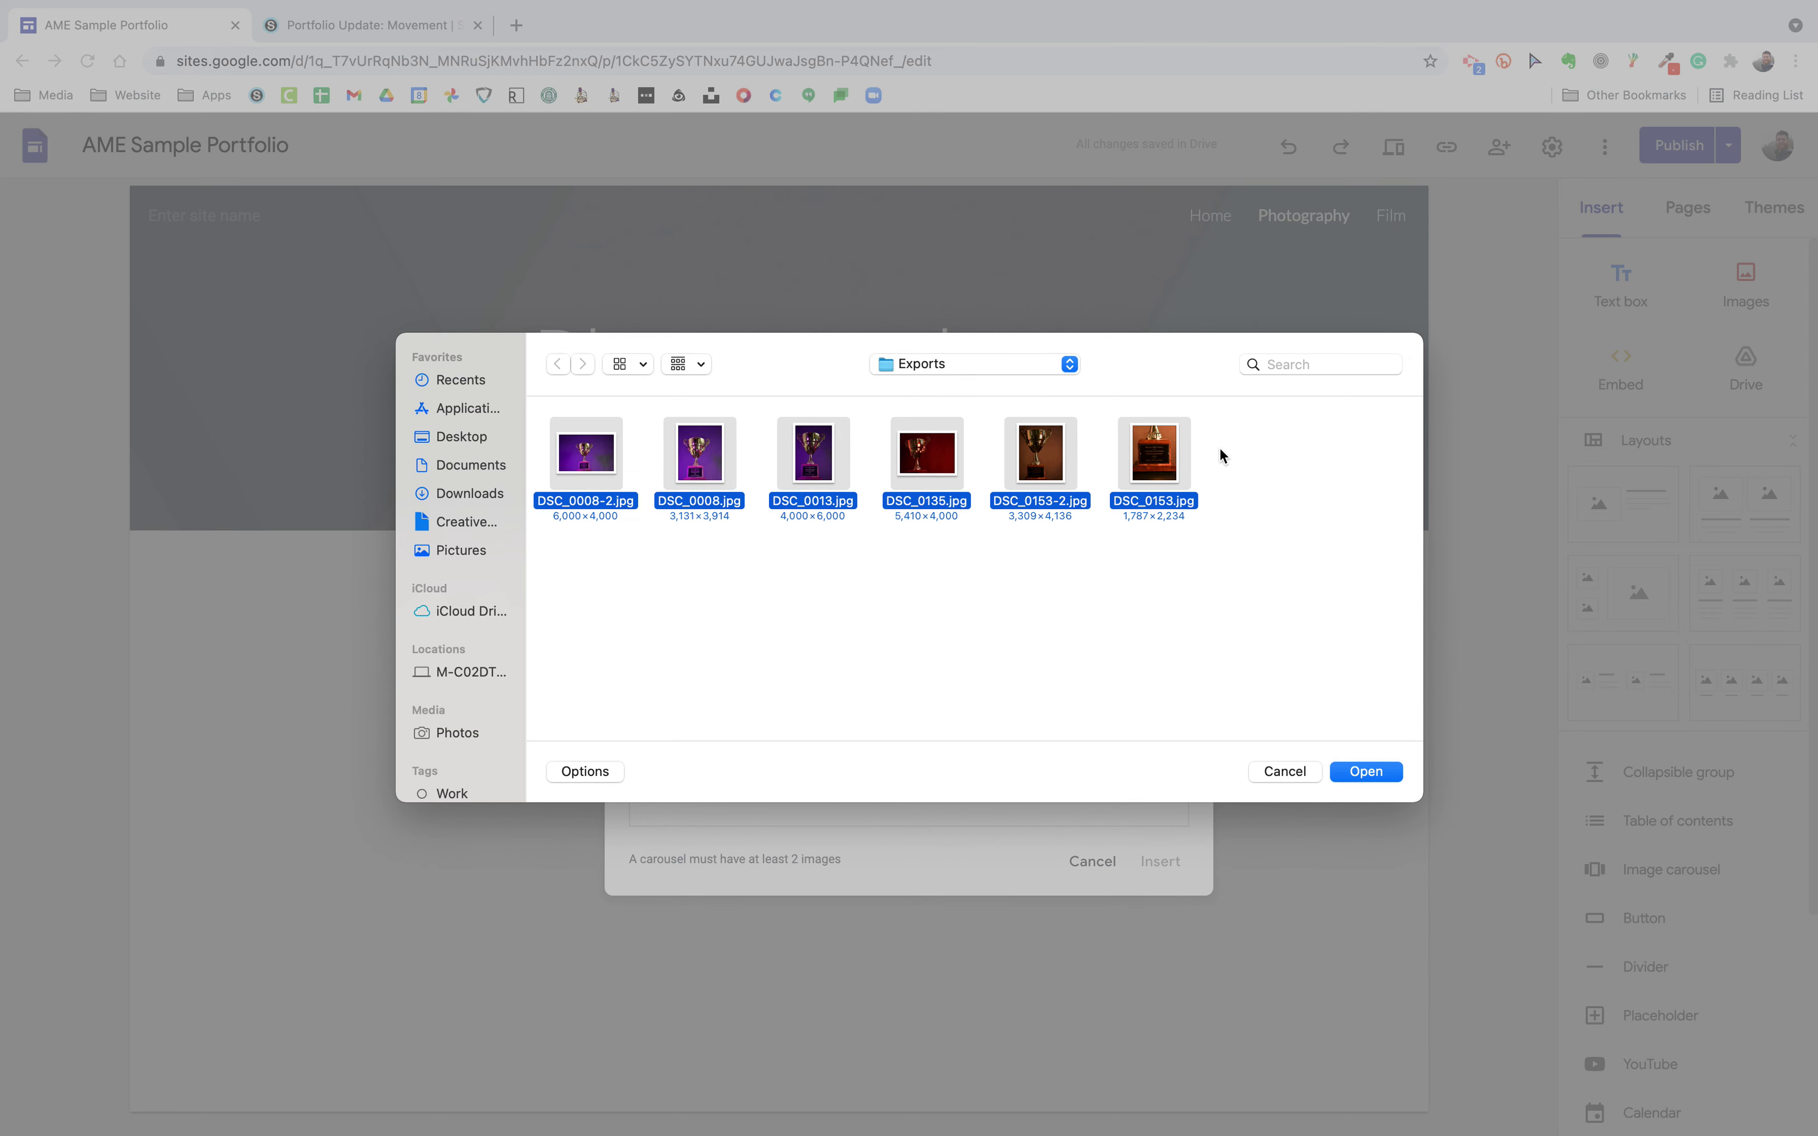
click(1365, 772)
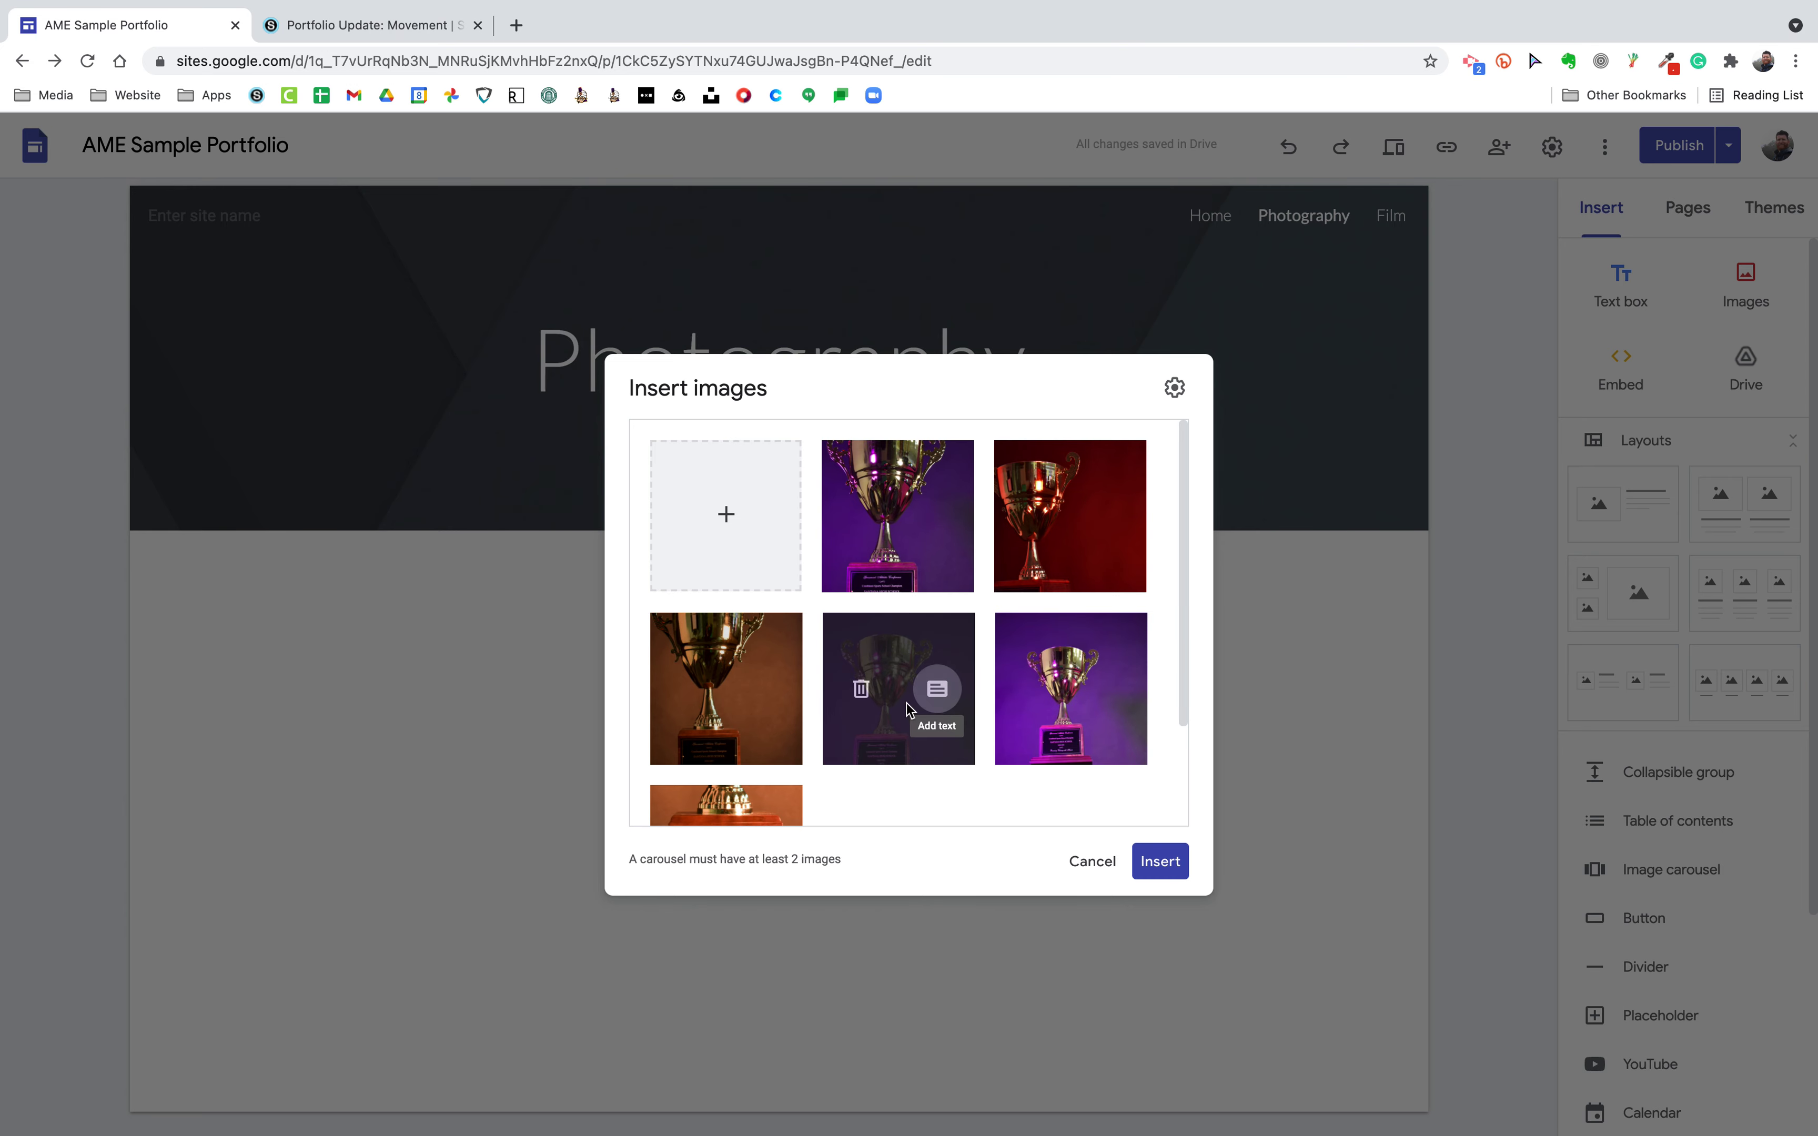
- Move the dark trophy photo into third place and insert the carousel
click(904, 647)
drag(904, 646, 1057, 577)
scroll(1057, 578, down, 3)
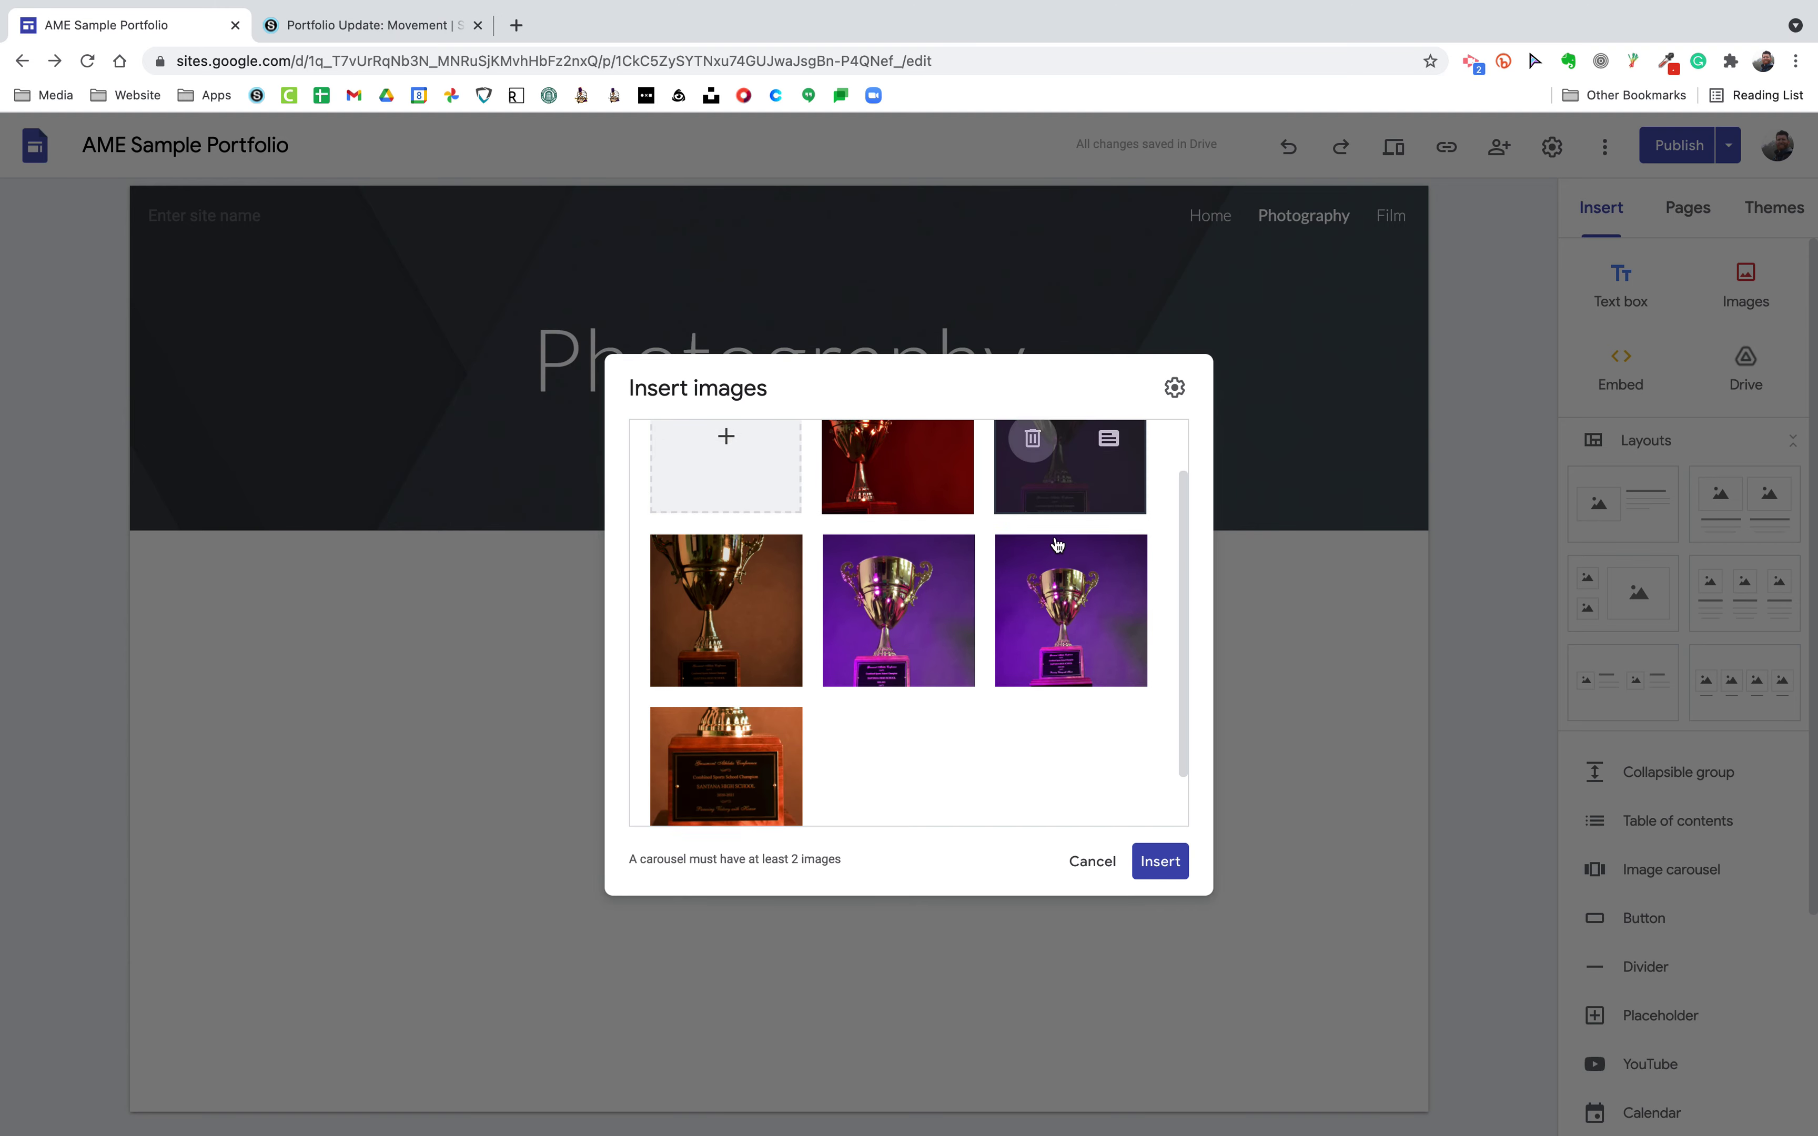
click(1171, 870)
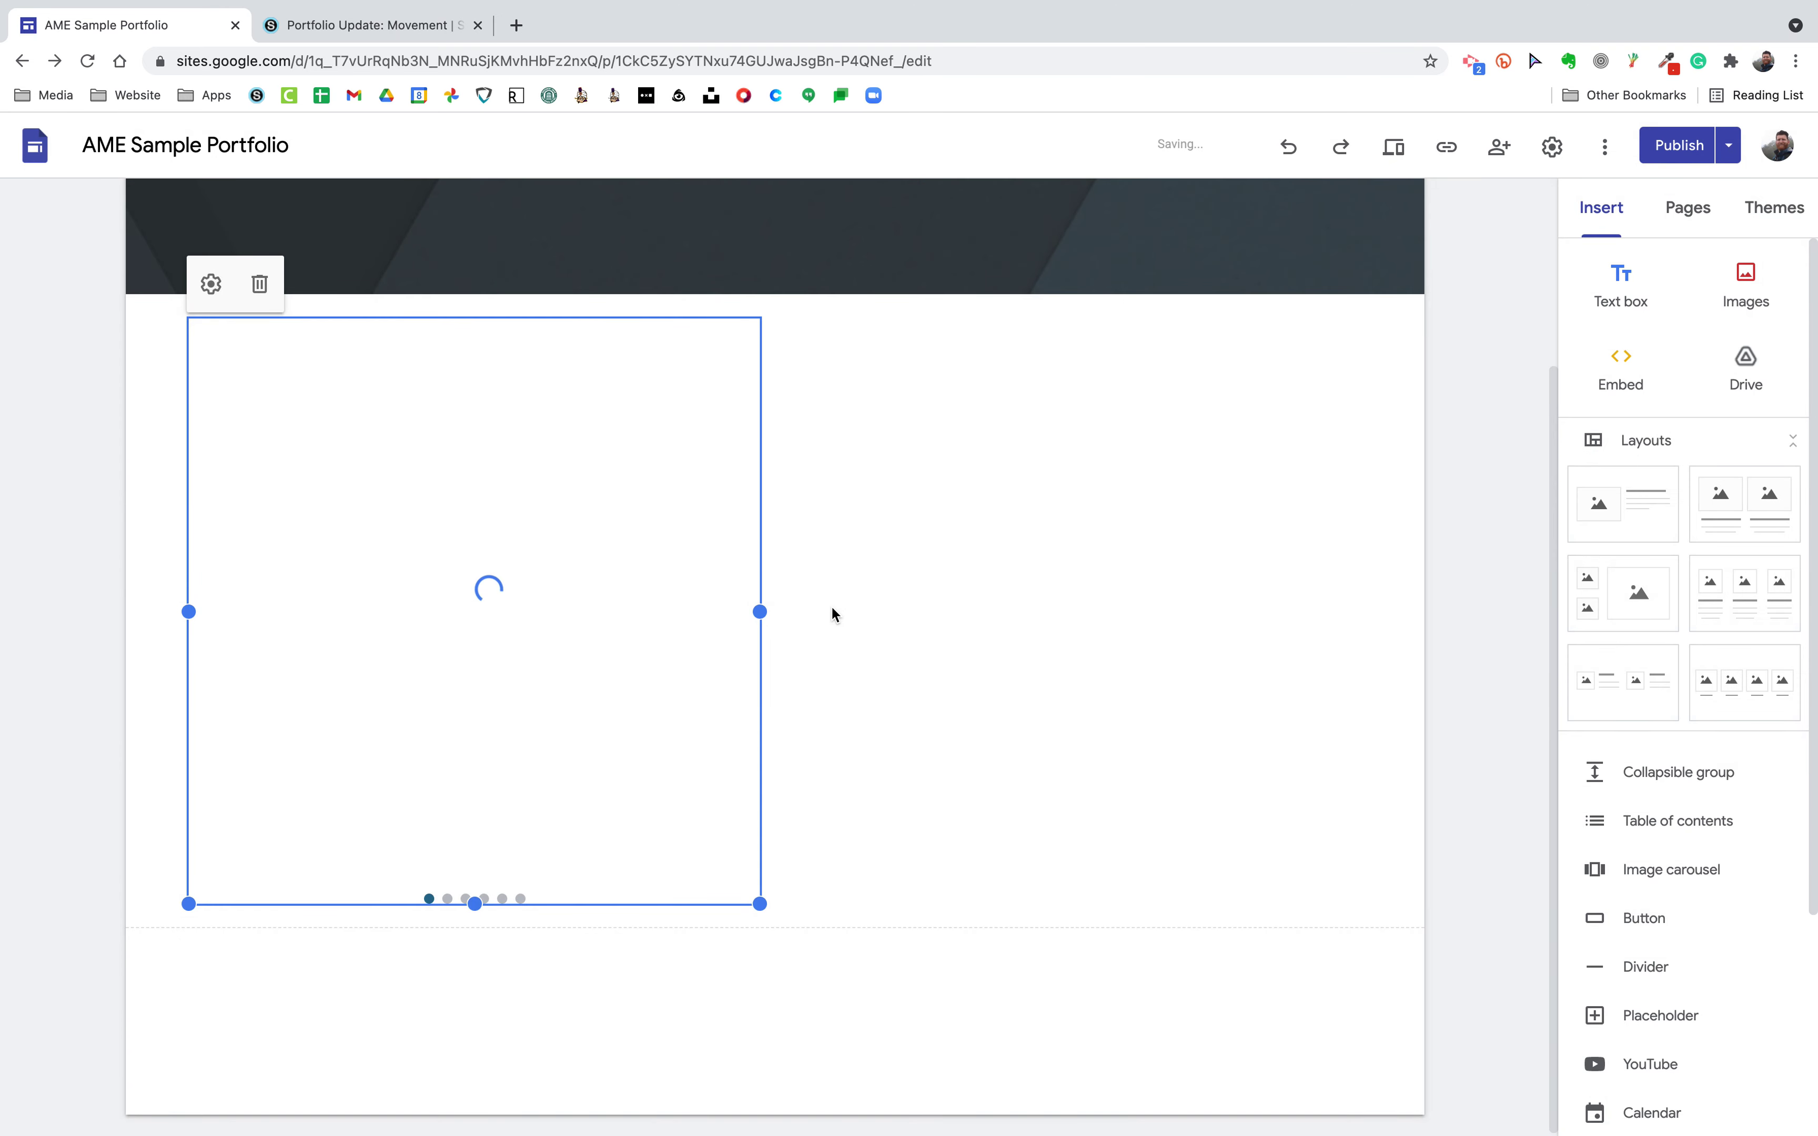
- Enlarge the trophy carousel, then check the publish review and return to the editor
drag(759, 901, 721, 1035)
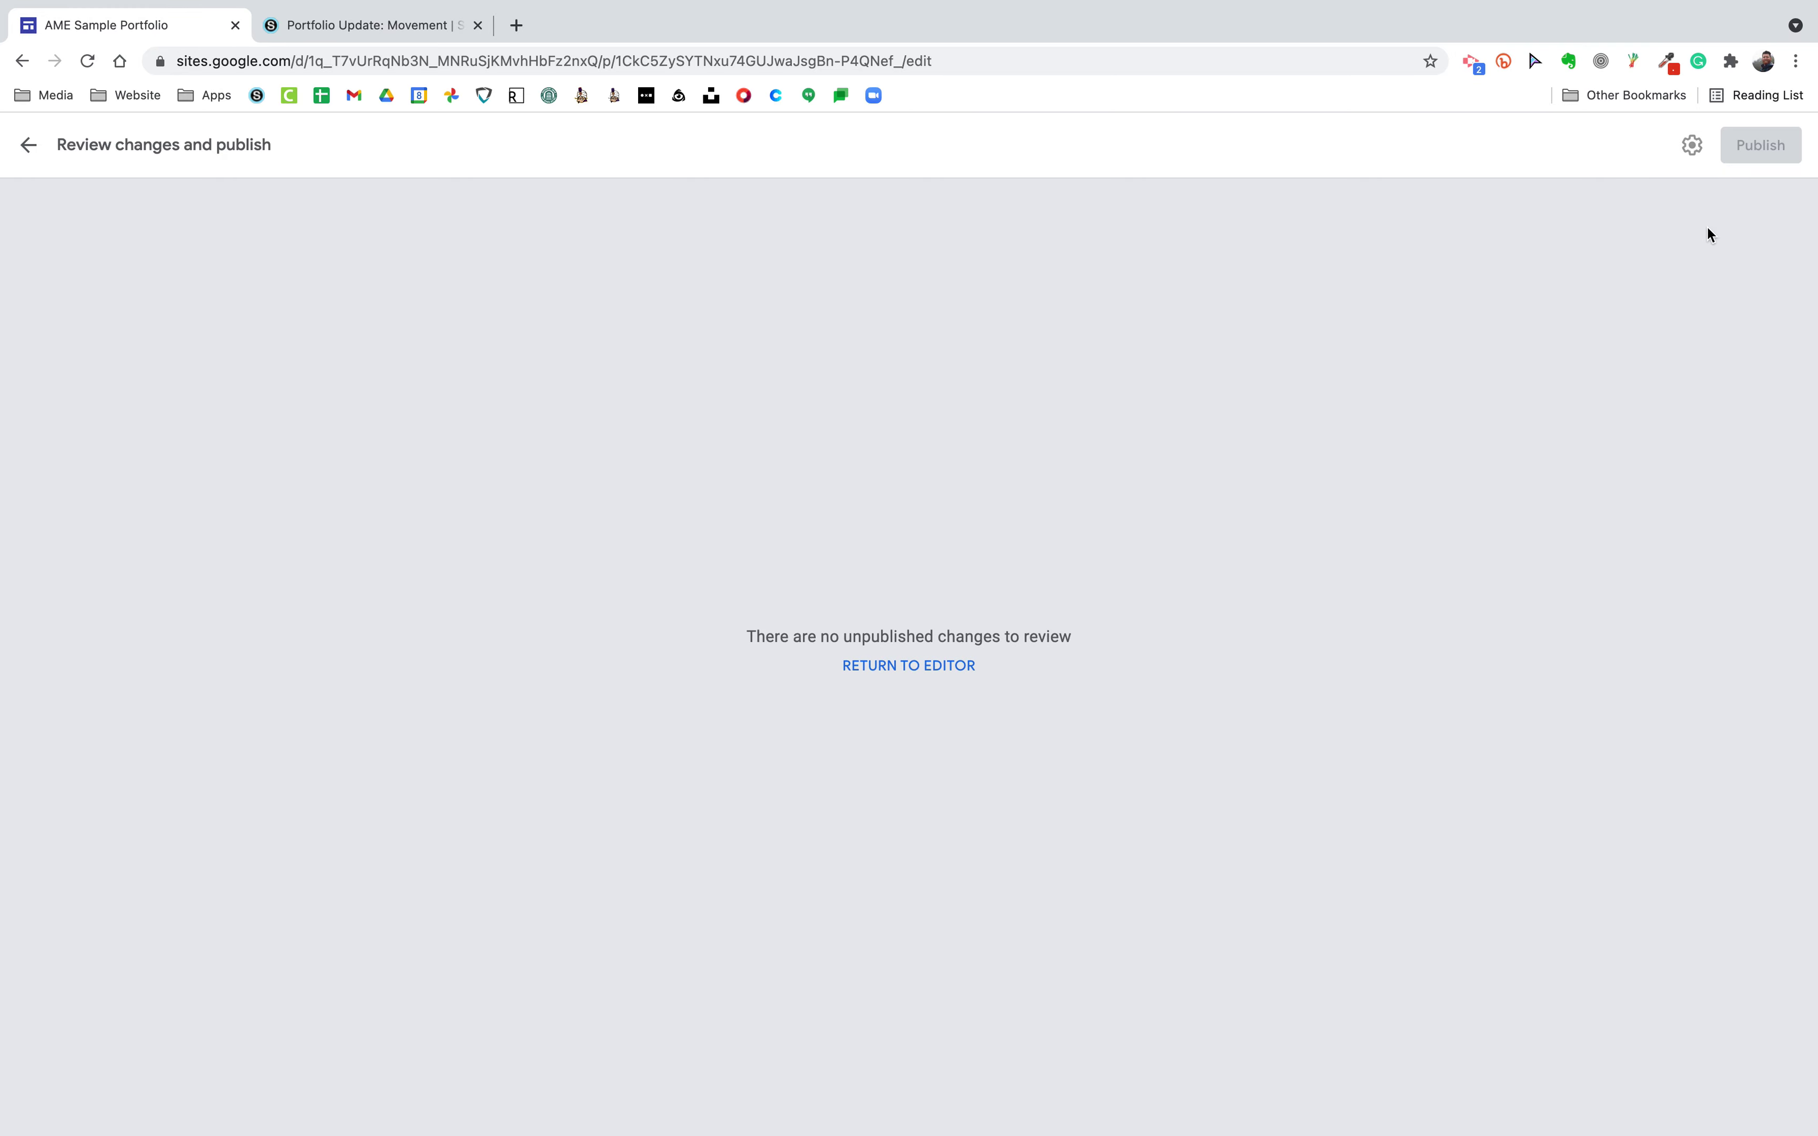
click(12, 156)
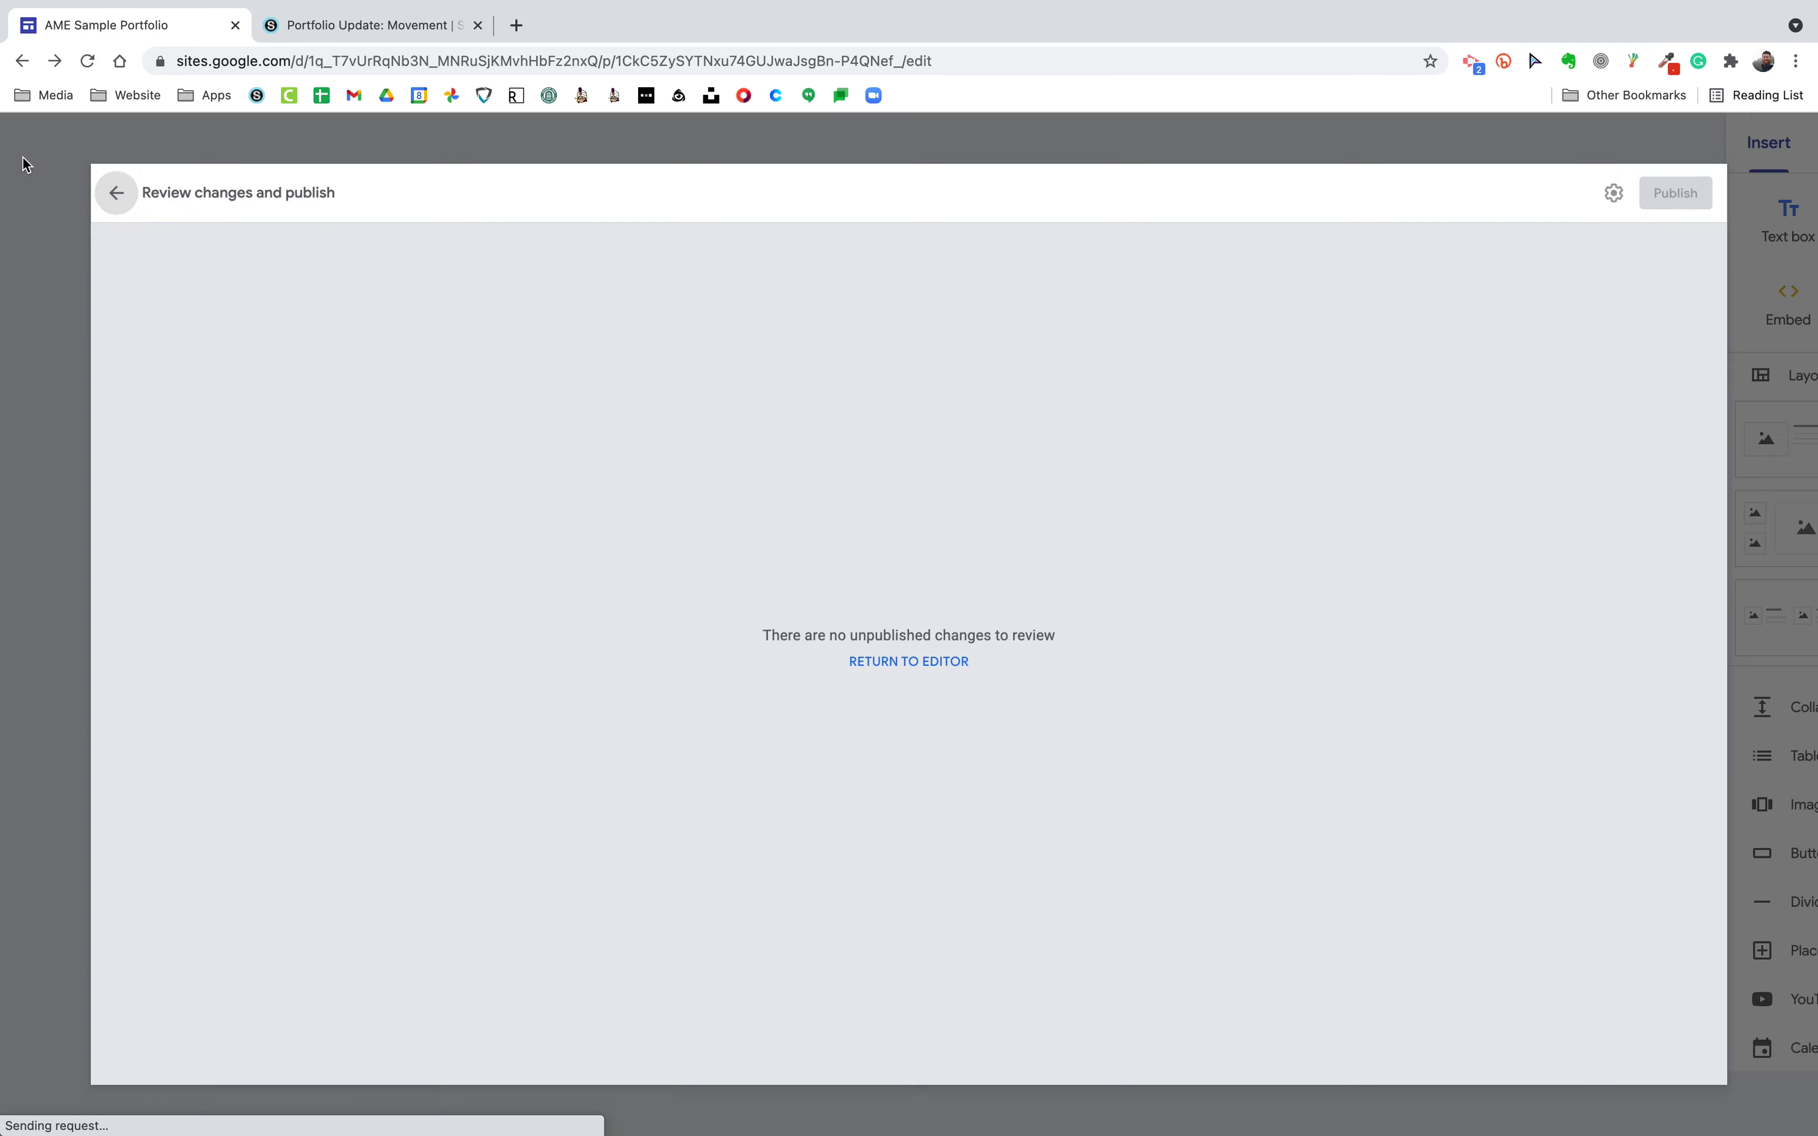
scroll(1022, 804, down, 2)
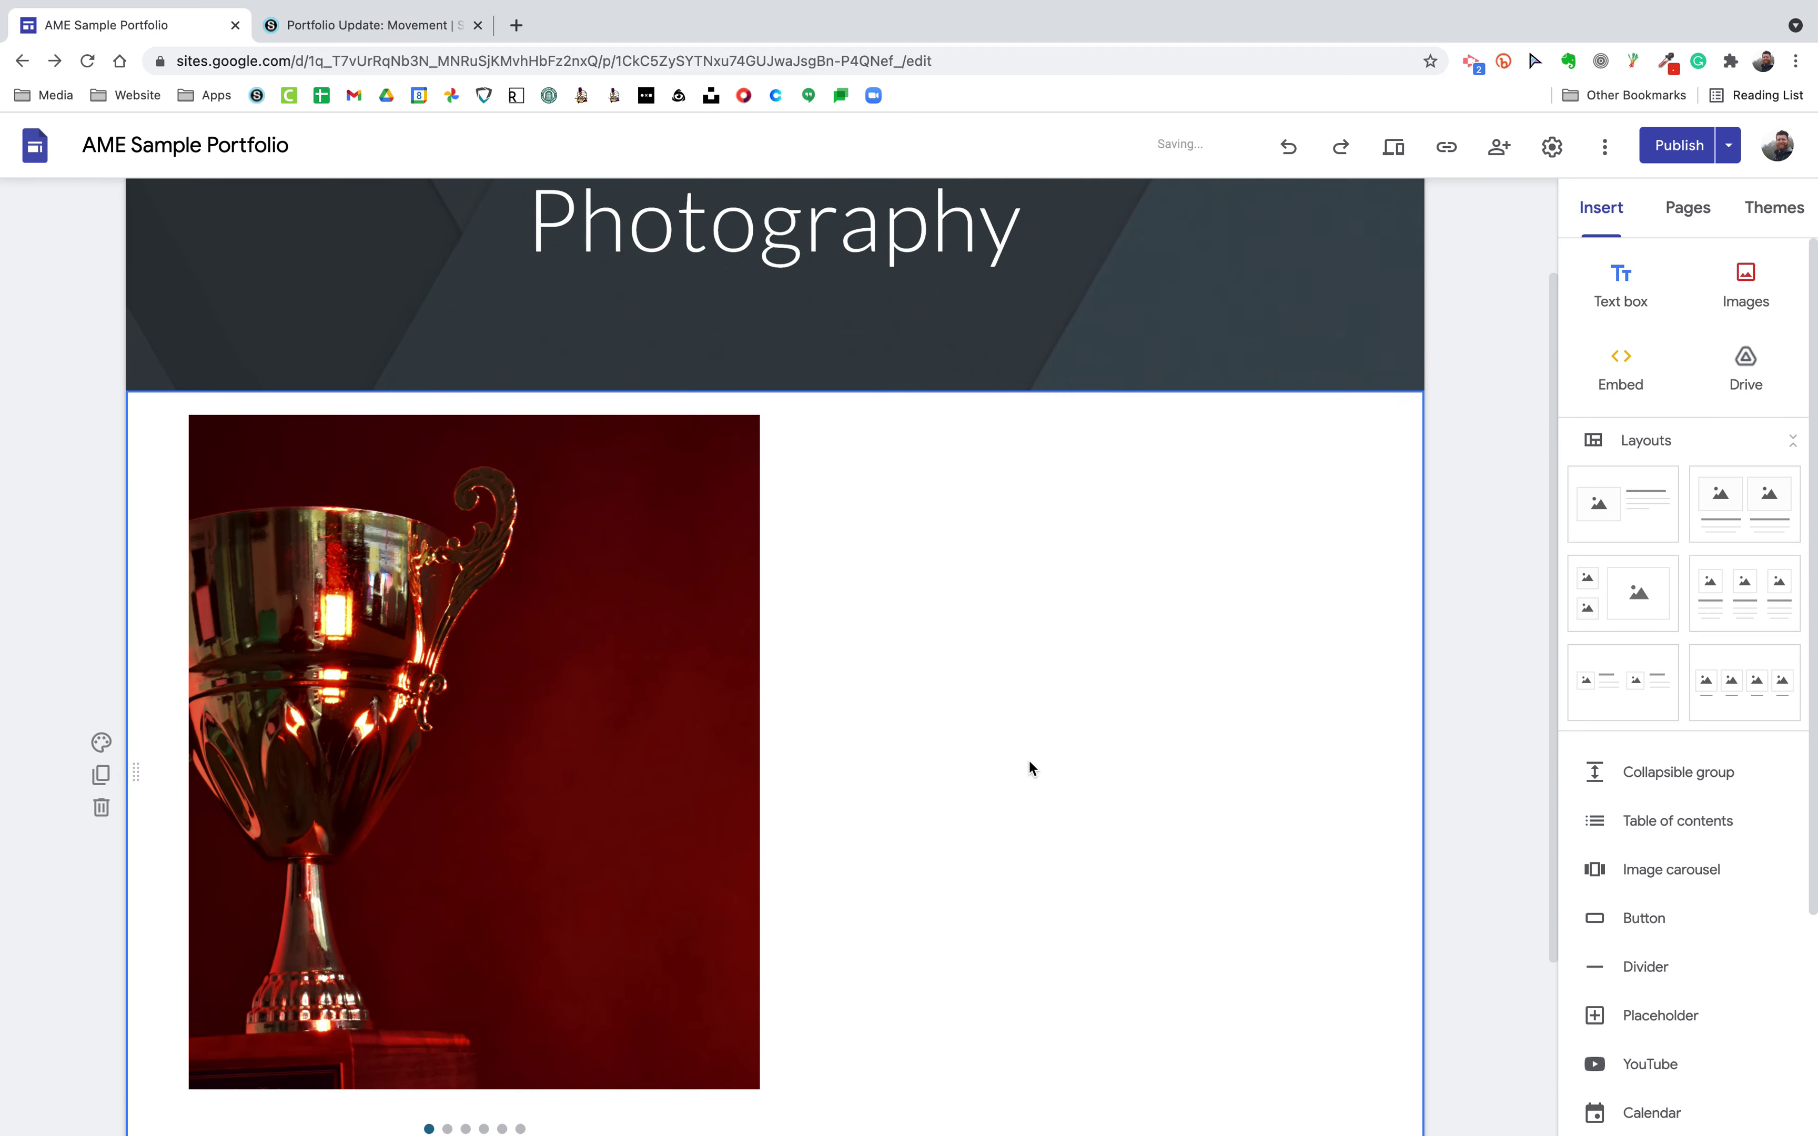
click(1674, 140)
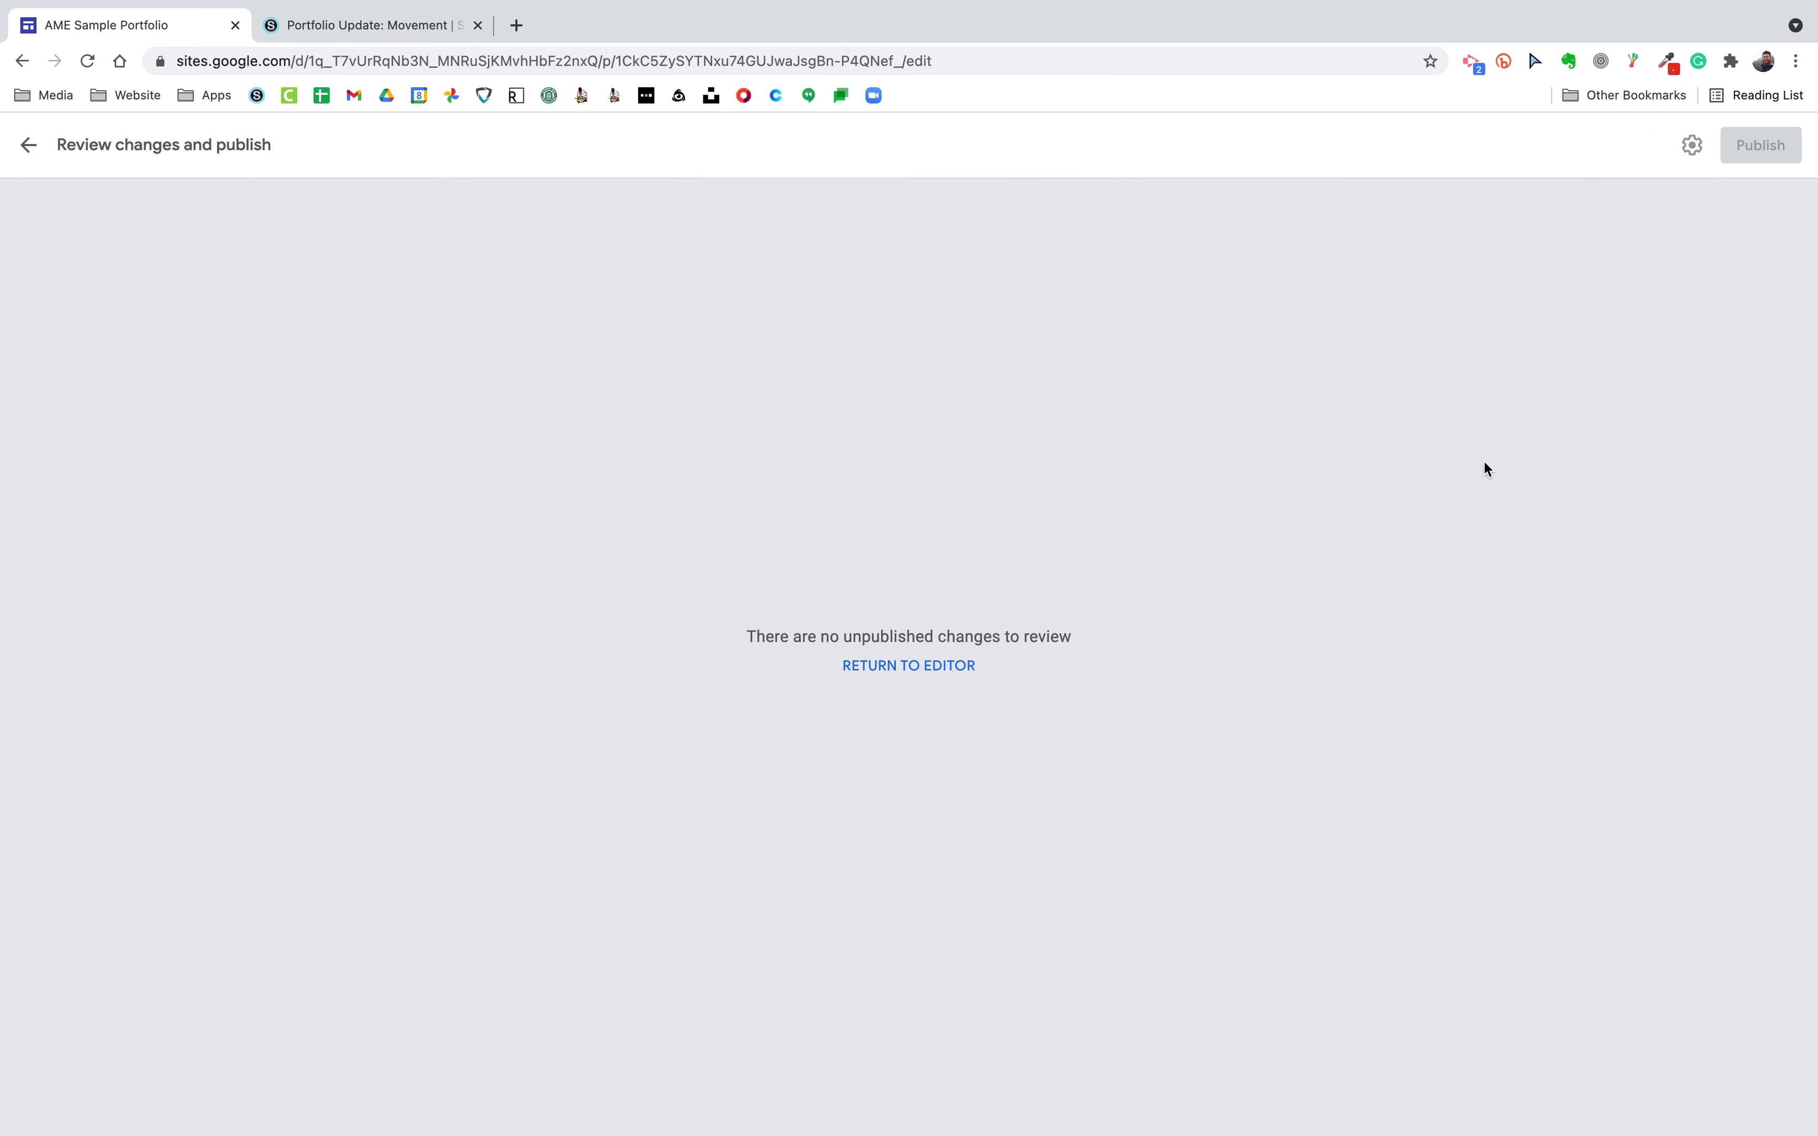
click(945, 679)
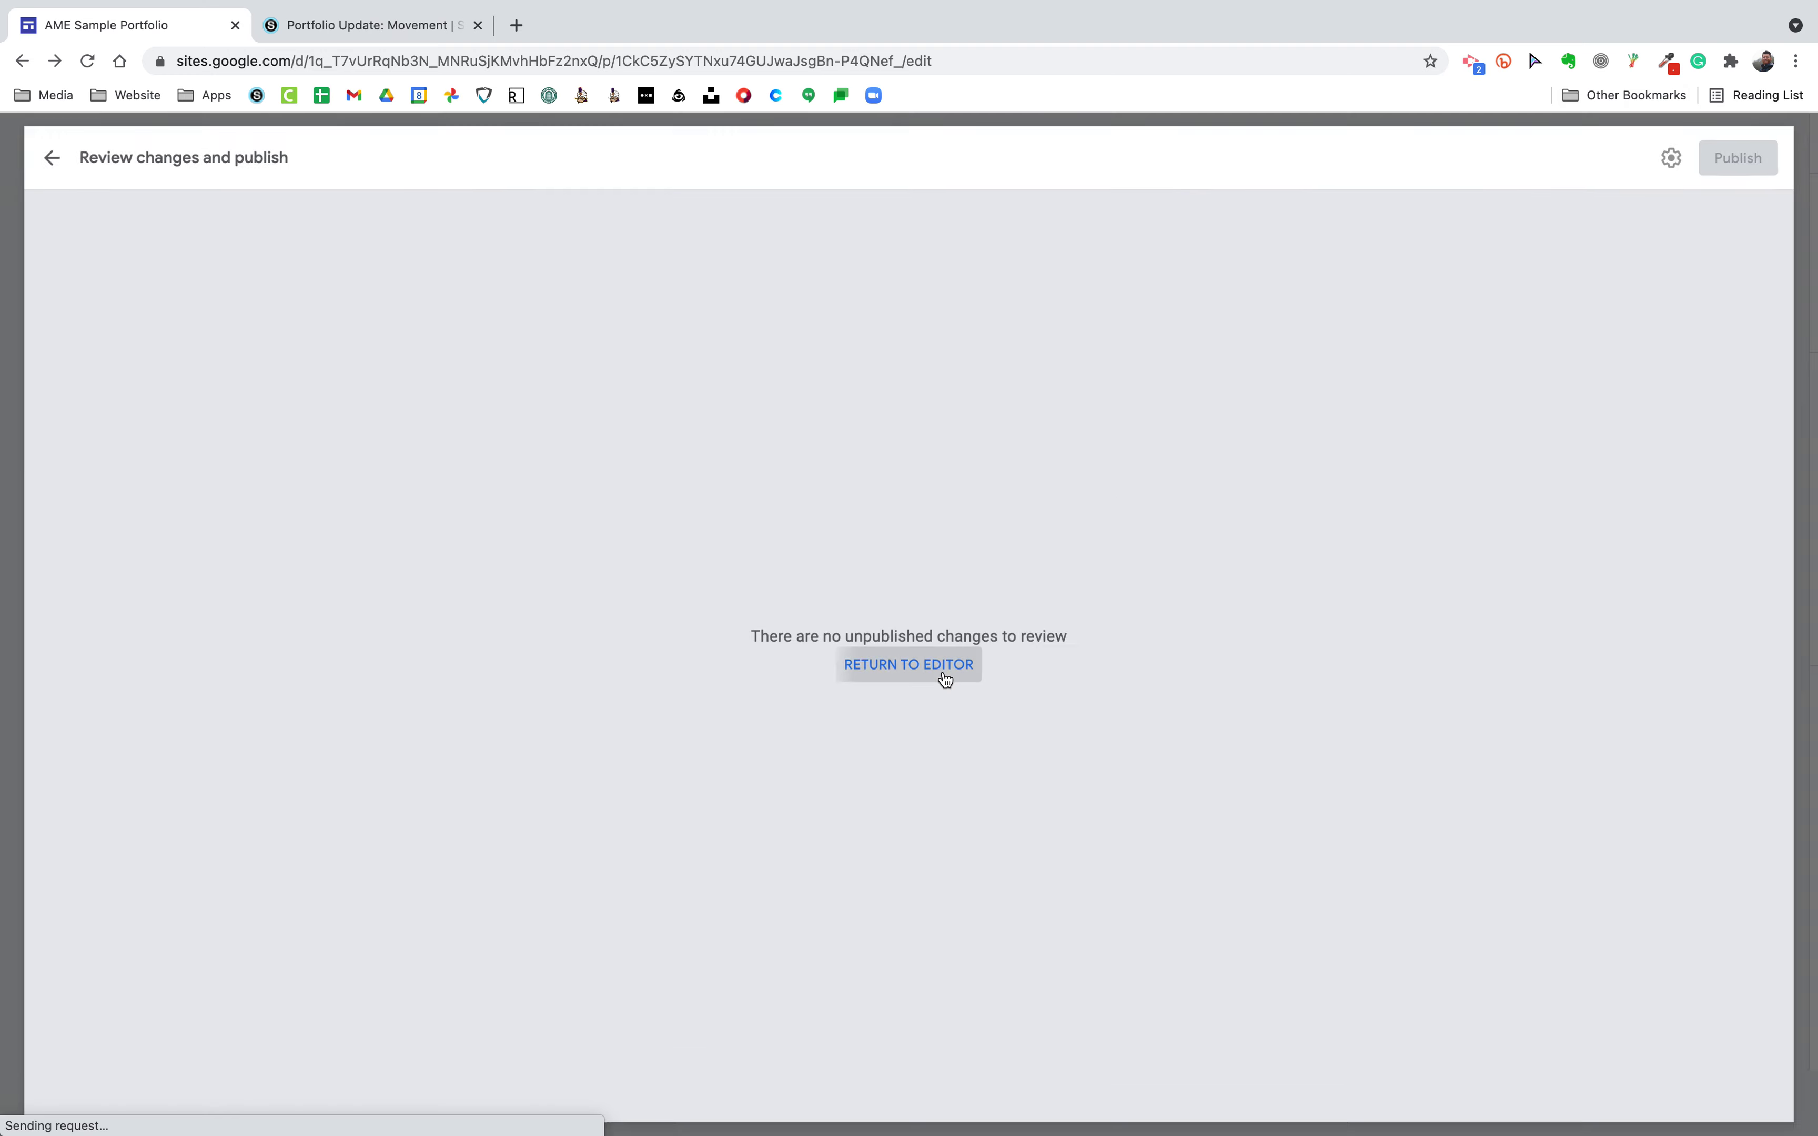
scroll(1007, 707, down, 3)
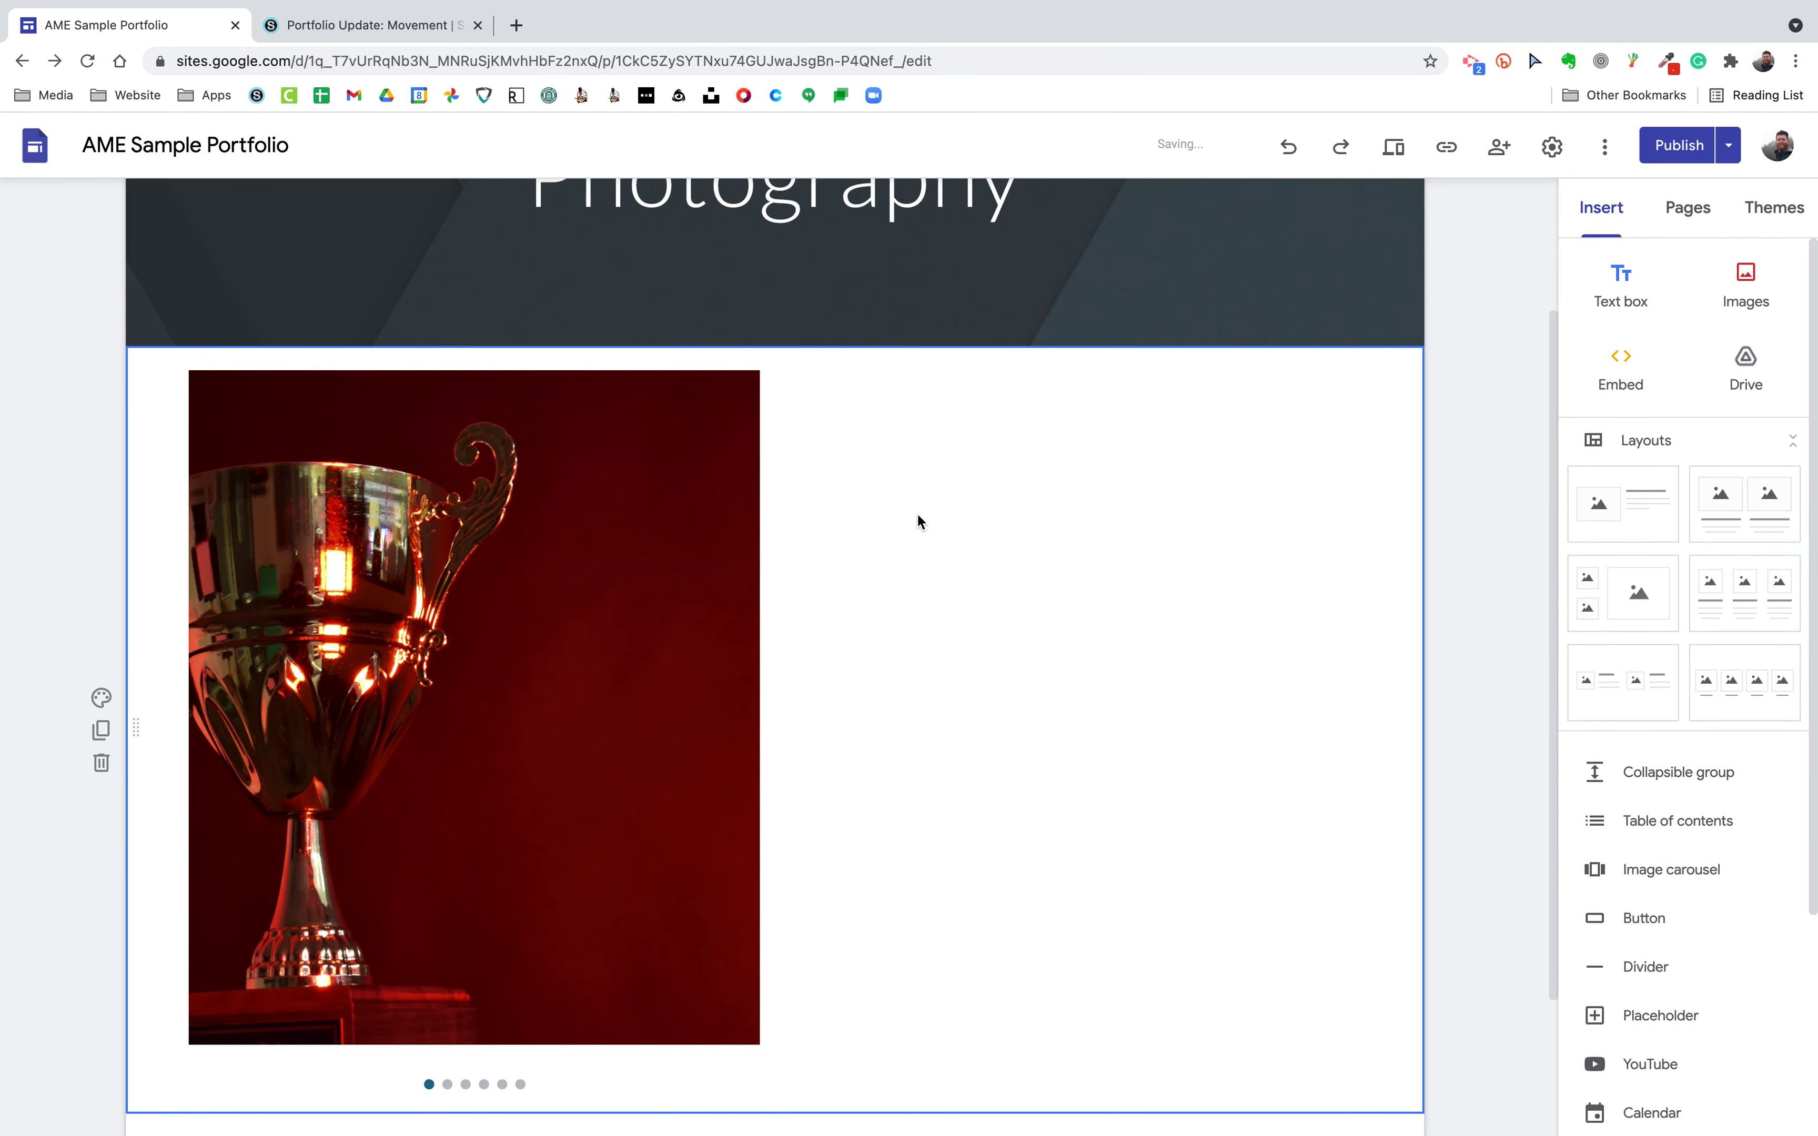
- Add a text box reading 'Movement' beside the carousel
double_click(938, 500)
click(938, 506)
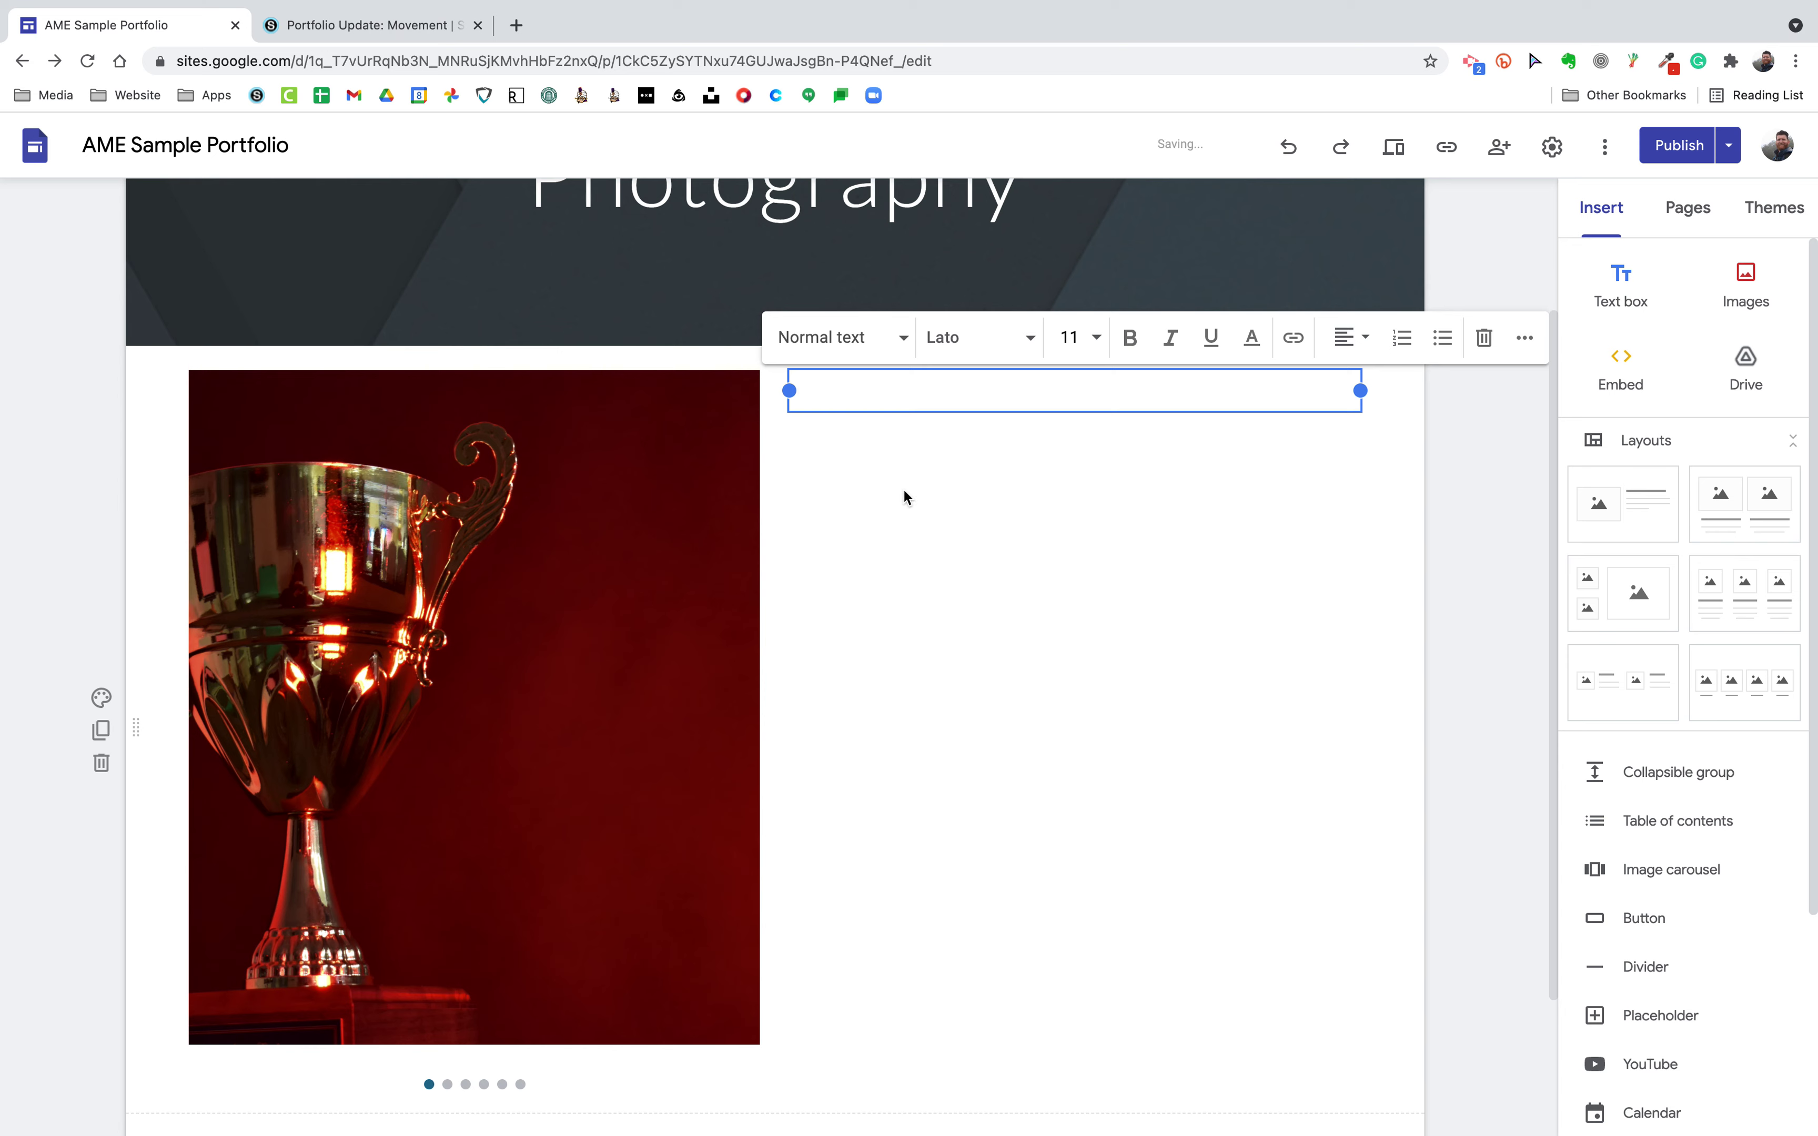
text(Movement)
click(934, 597)
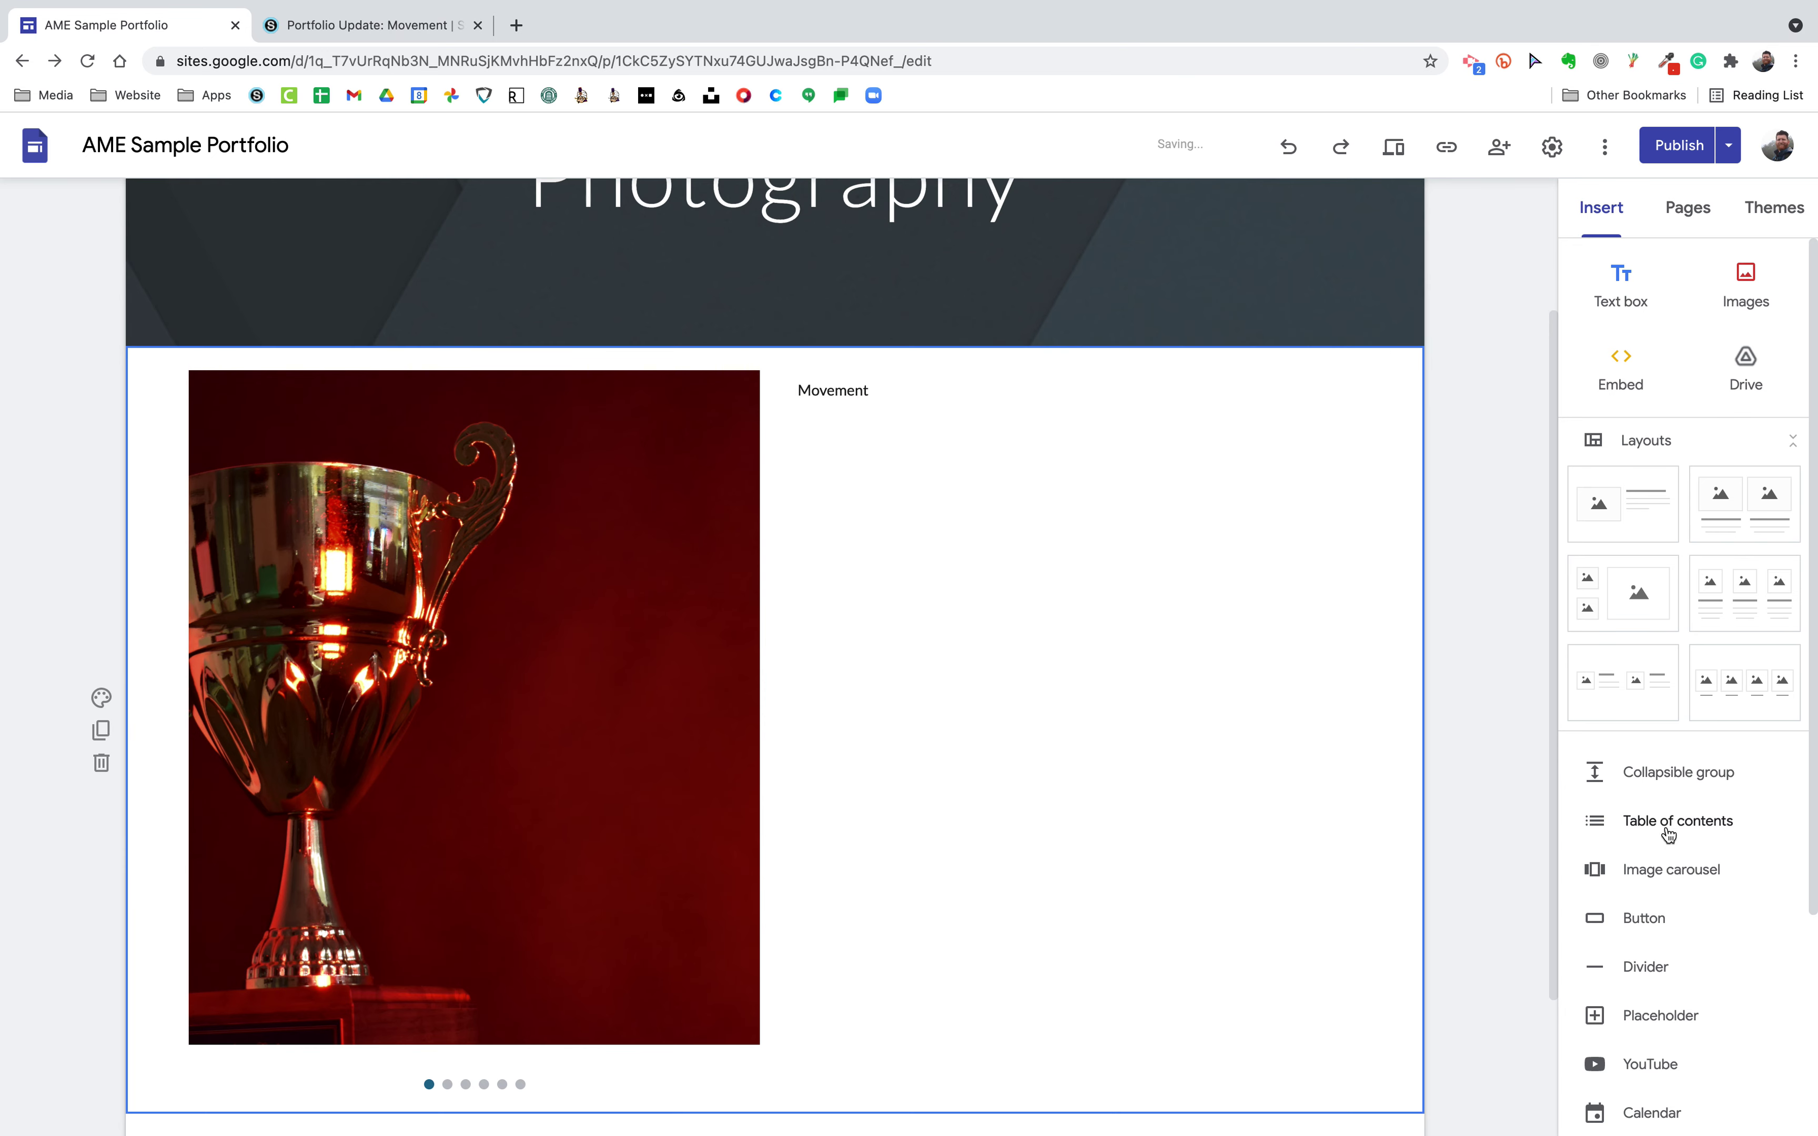
- Insert a collapsible group below the trophy carousel
scroll(1665, 879, down, 1)
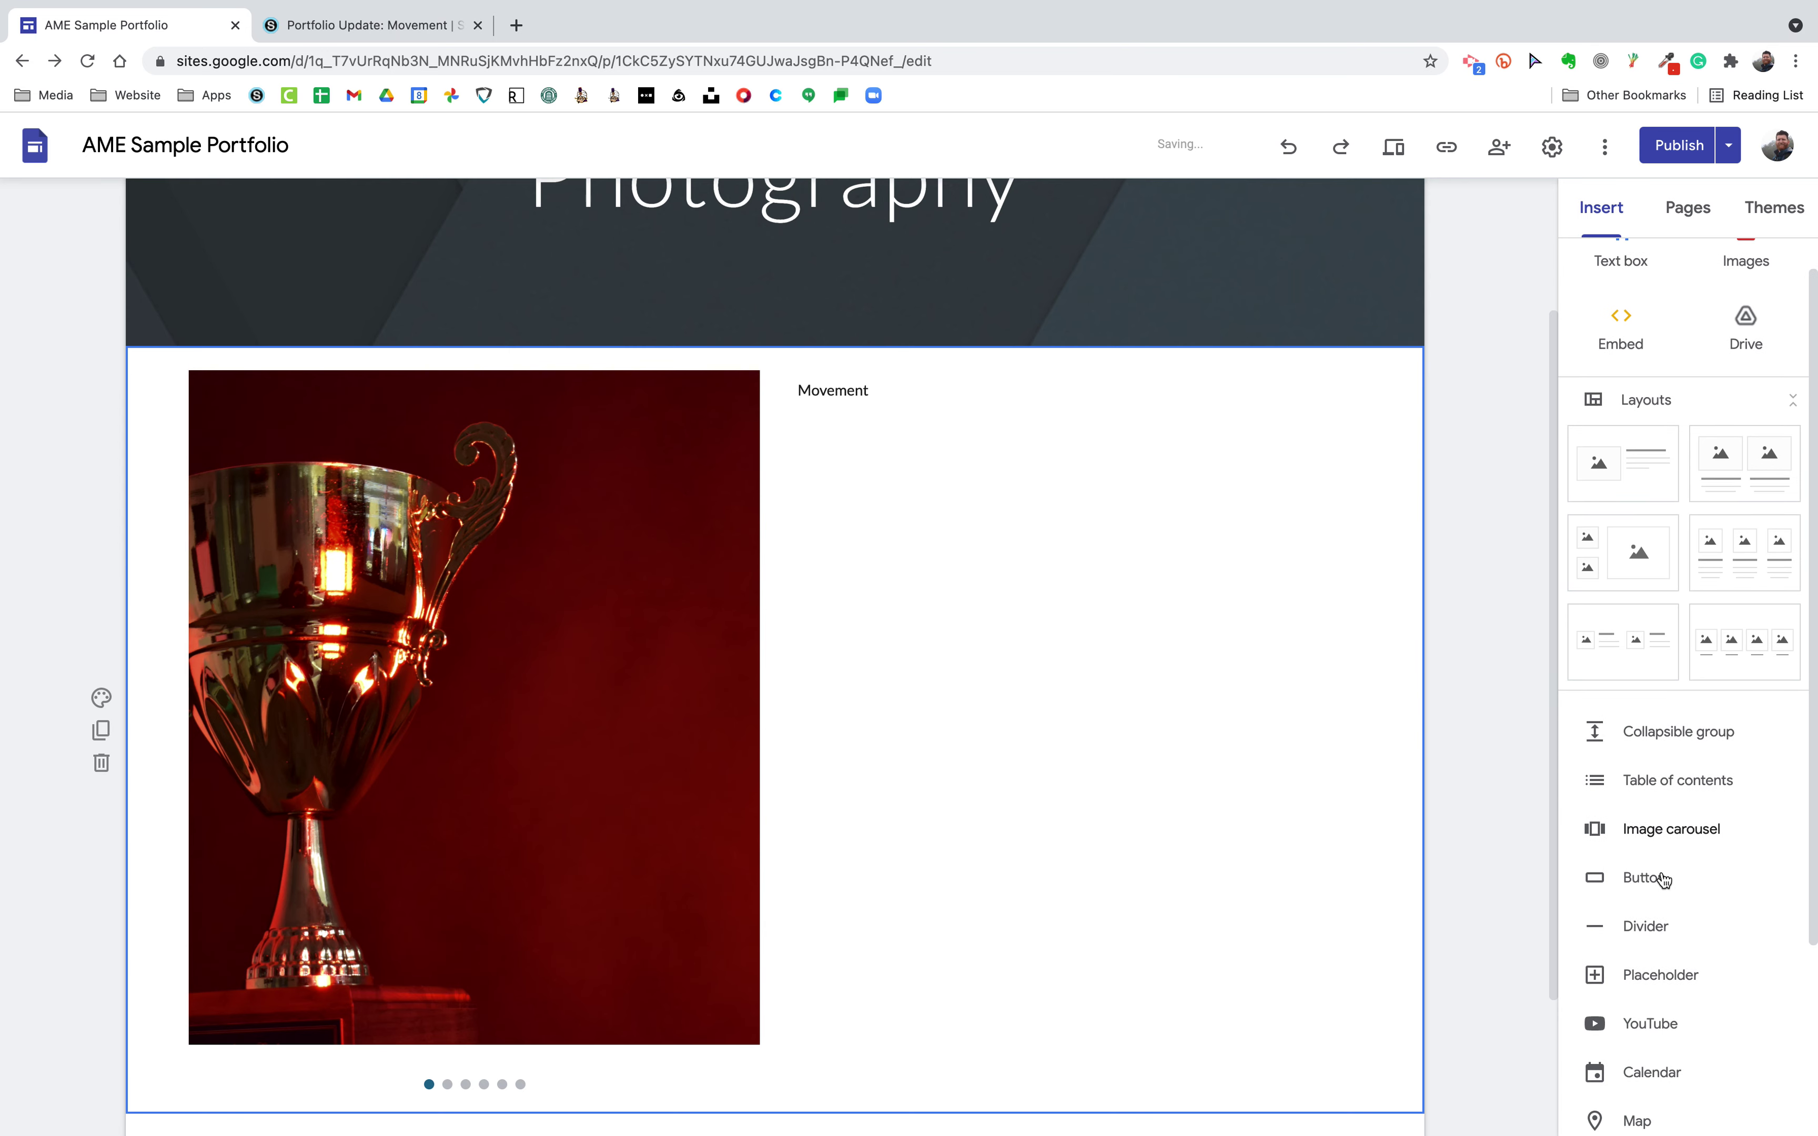
scroll(1664, 926, down, 1)
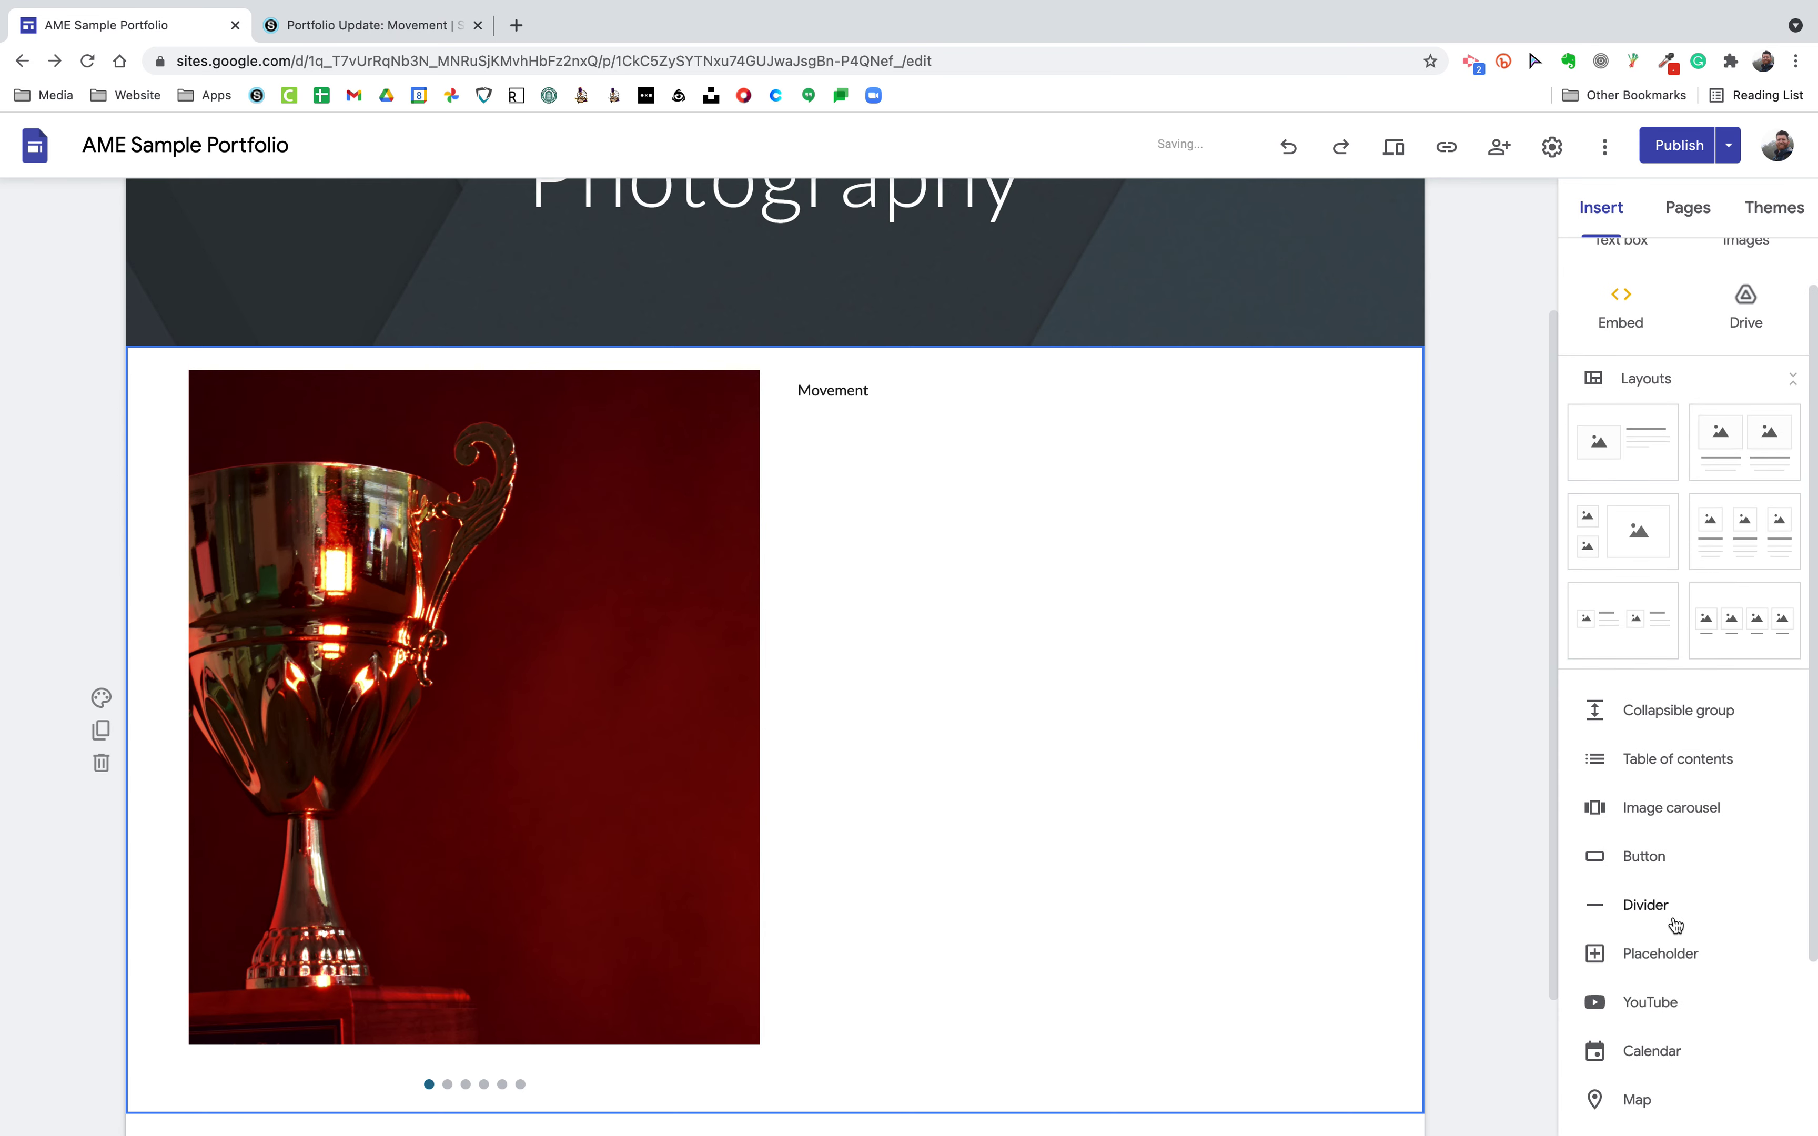
drag(1659, 721, 1486, 720)
click(1653, 710)
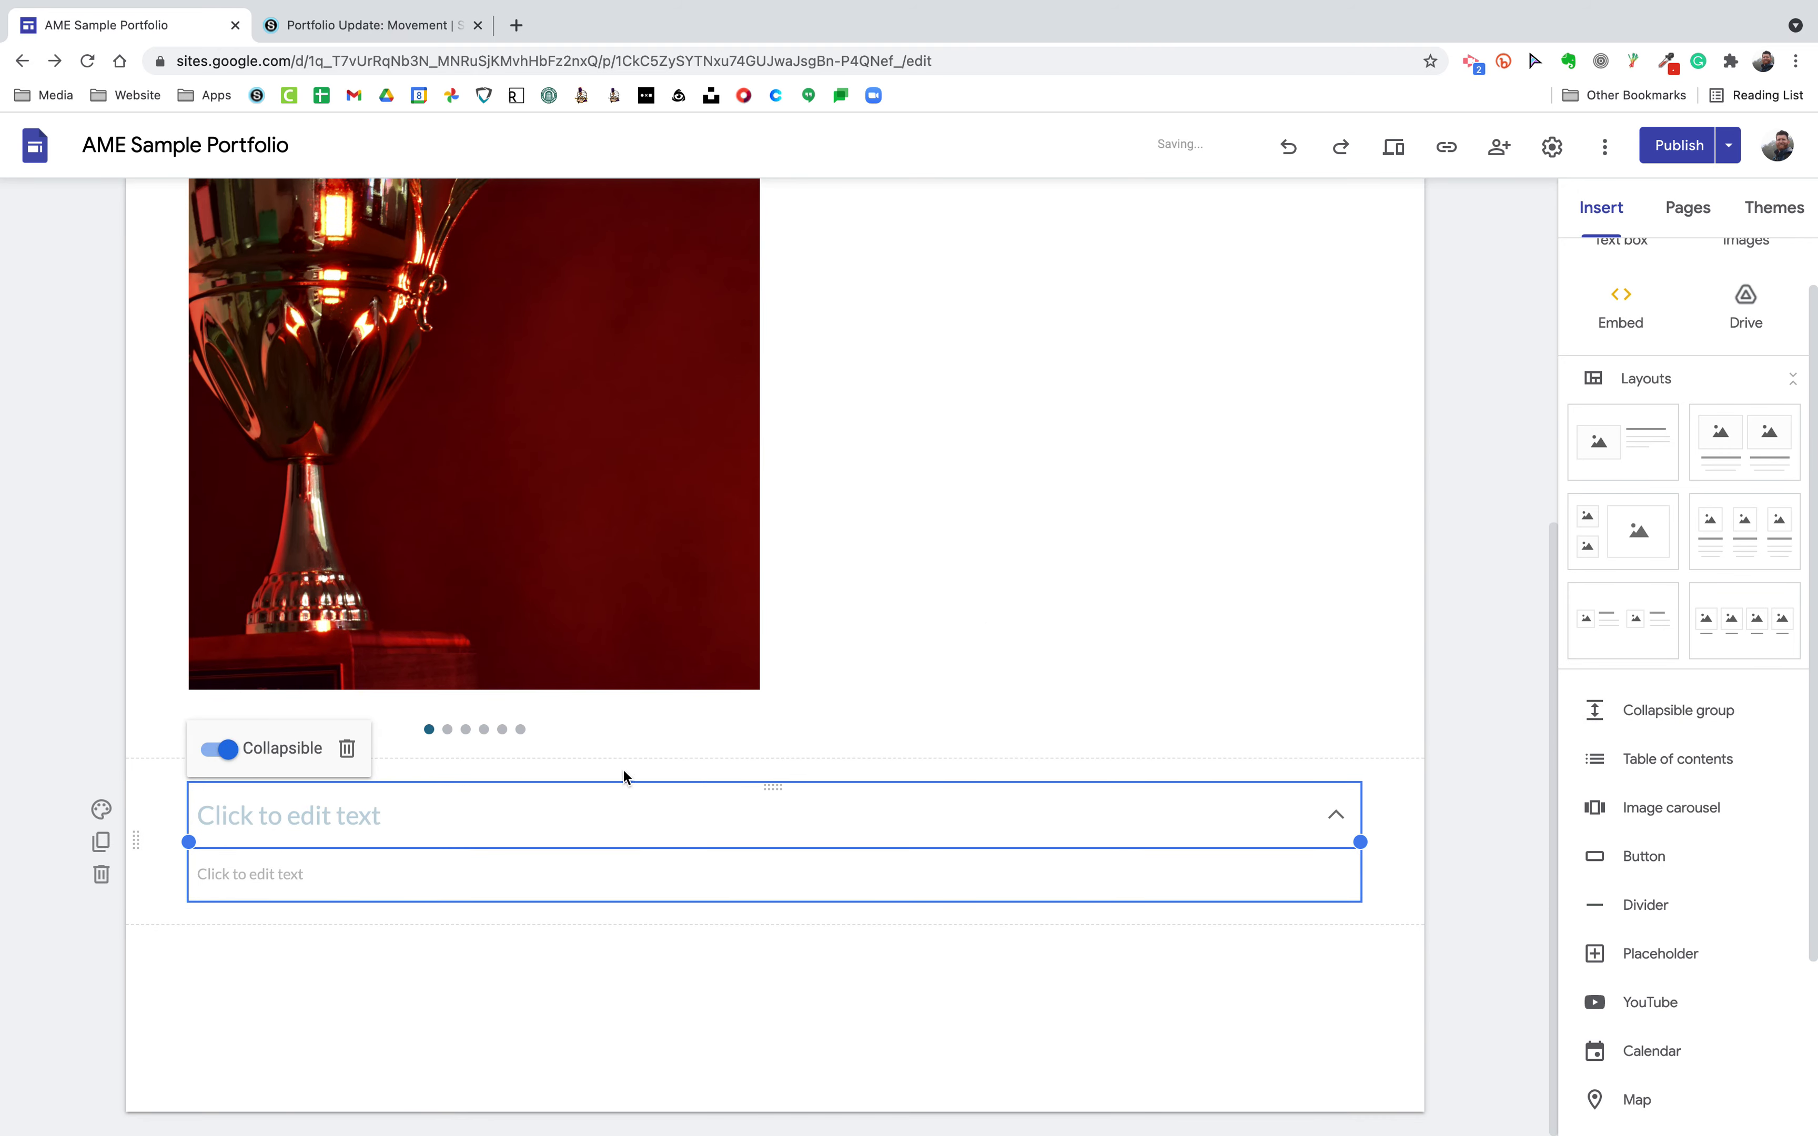
- Move the collapsible group under the Photography header and narrow its heading box
drag(141, 840, 870, 710)
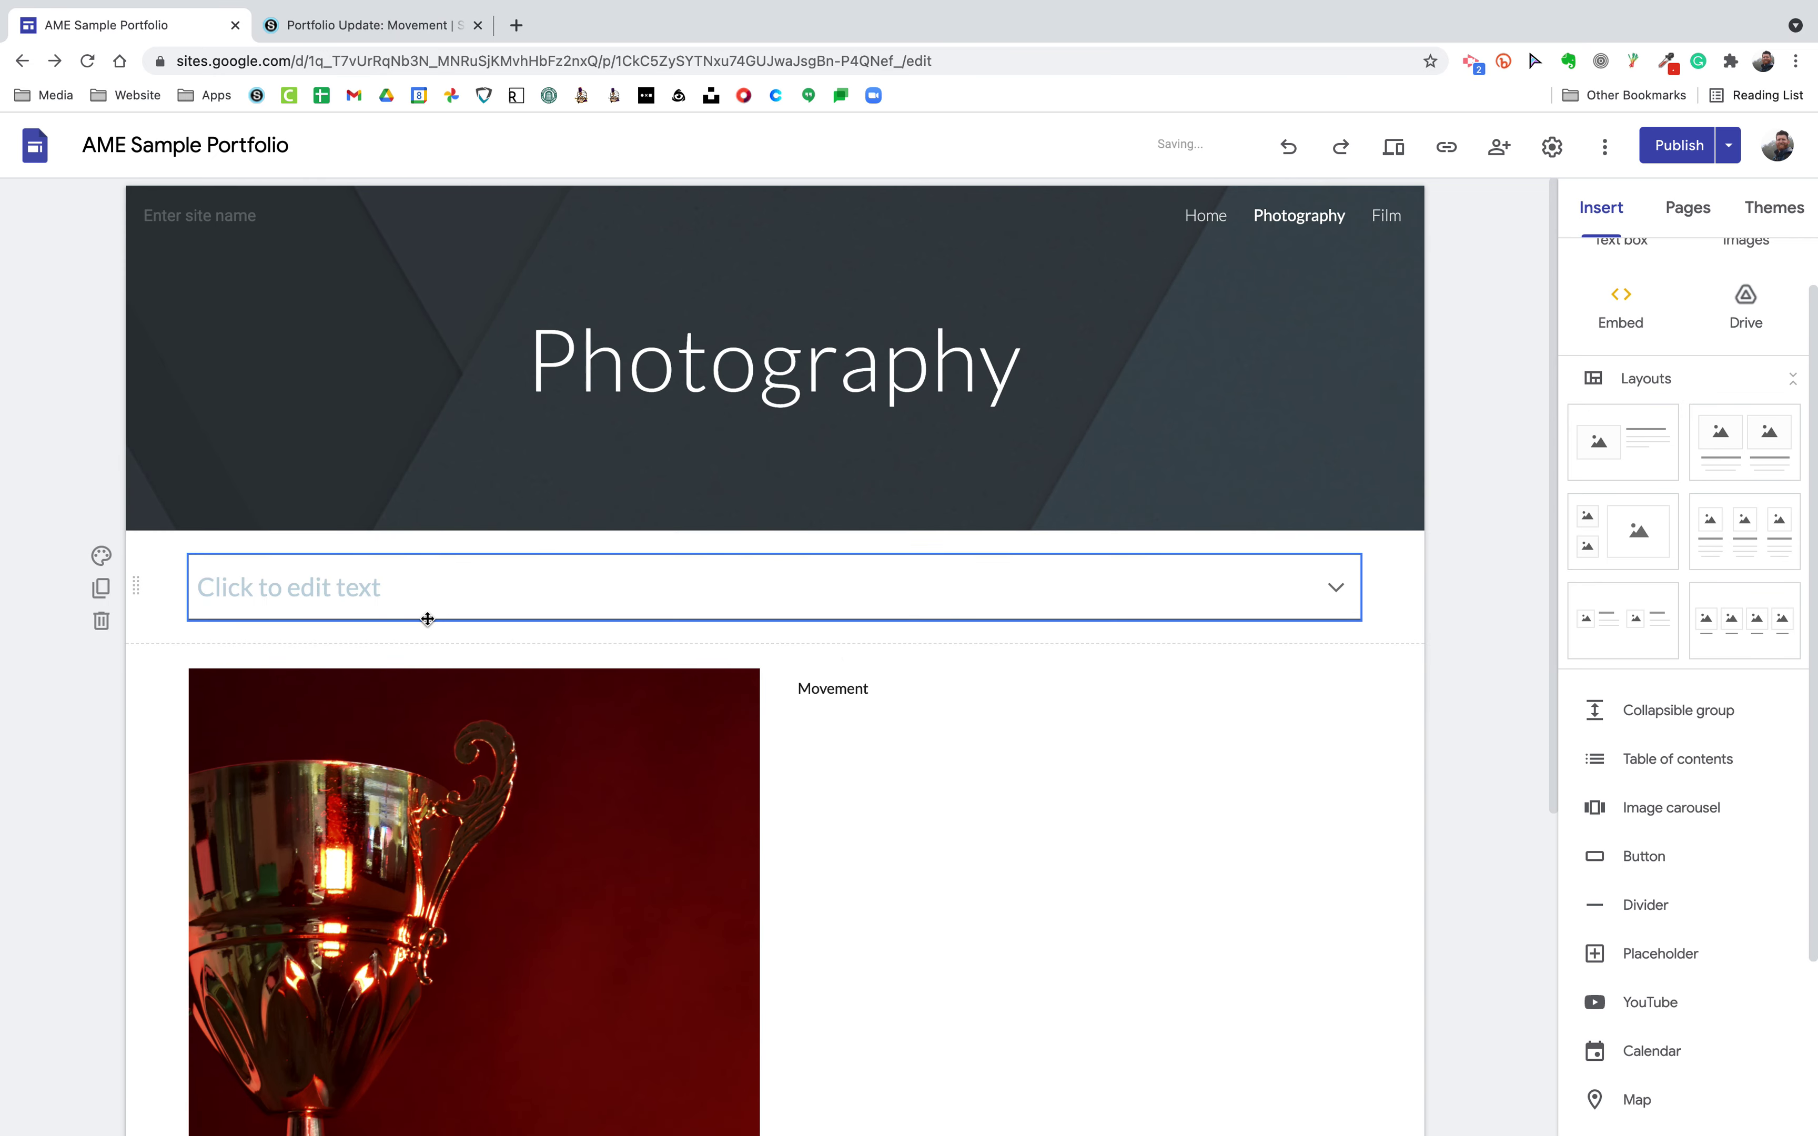
click(208, 586)
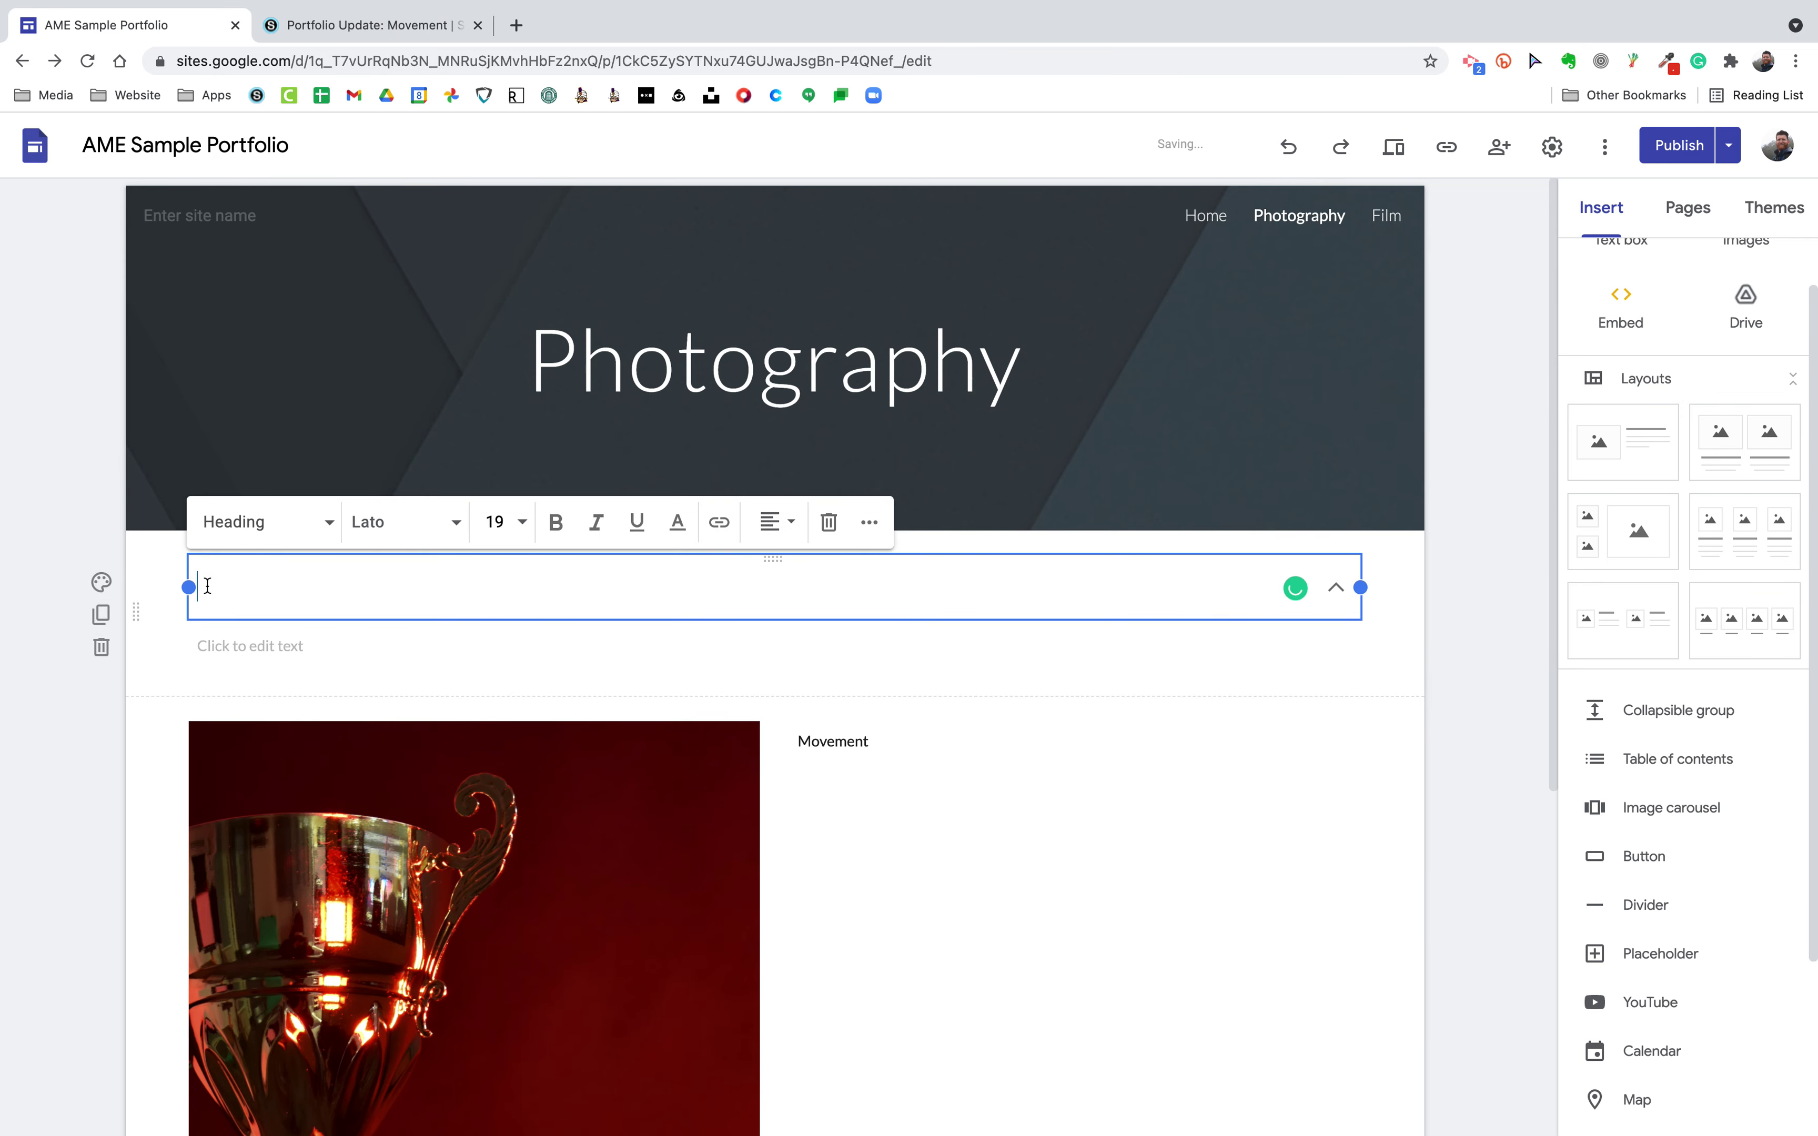
drag(188, 589, 885, 840)
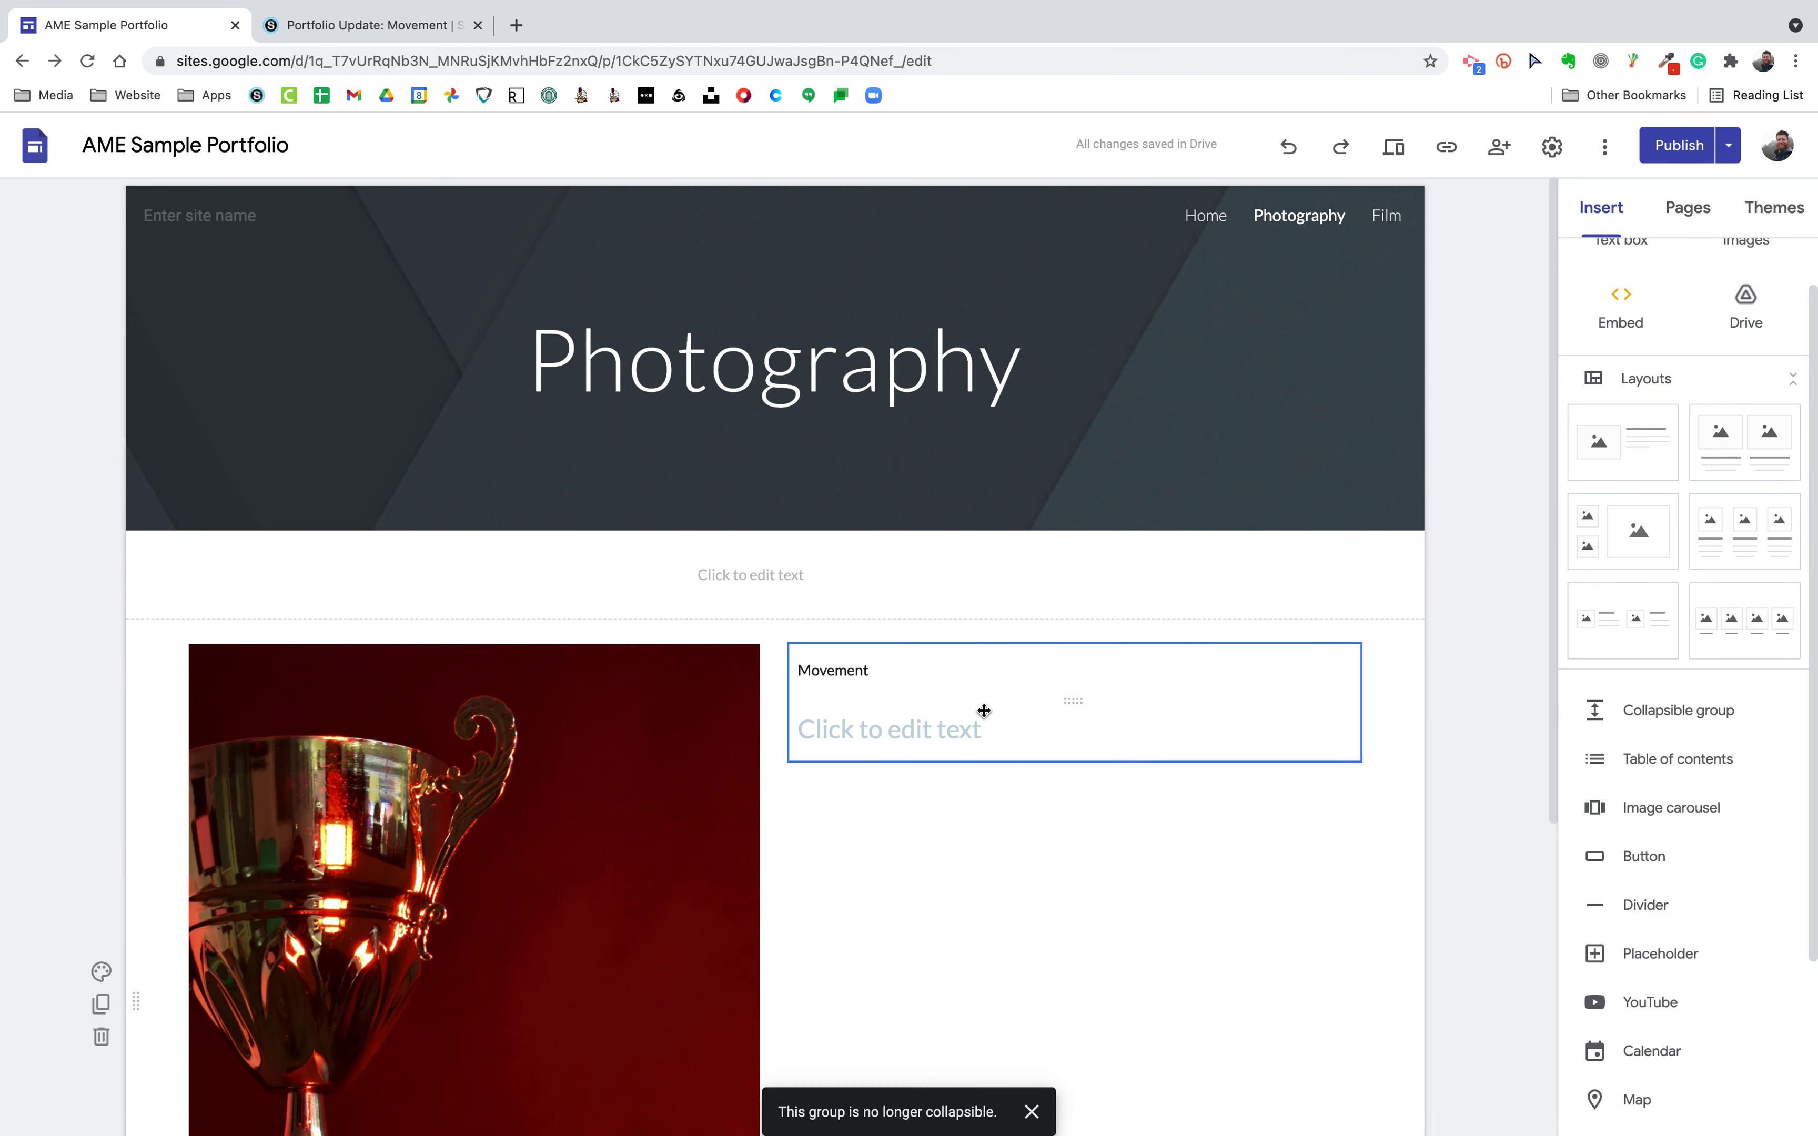
- Drag the empty text box below the heading placeholder beside the trophy photo
click(888, 676)
click(939, 733)
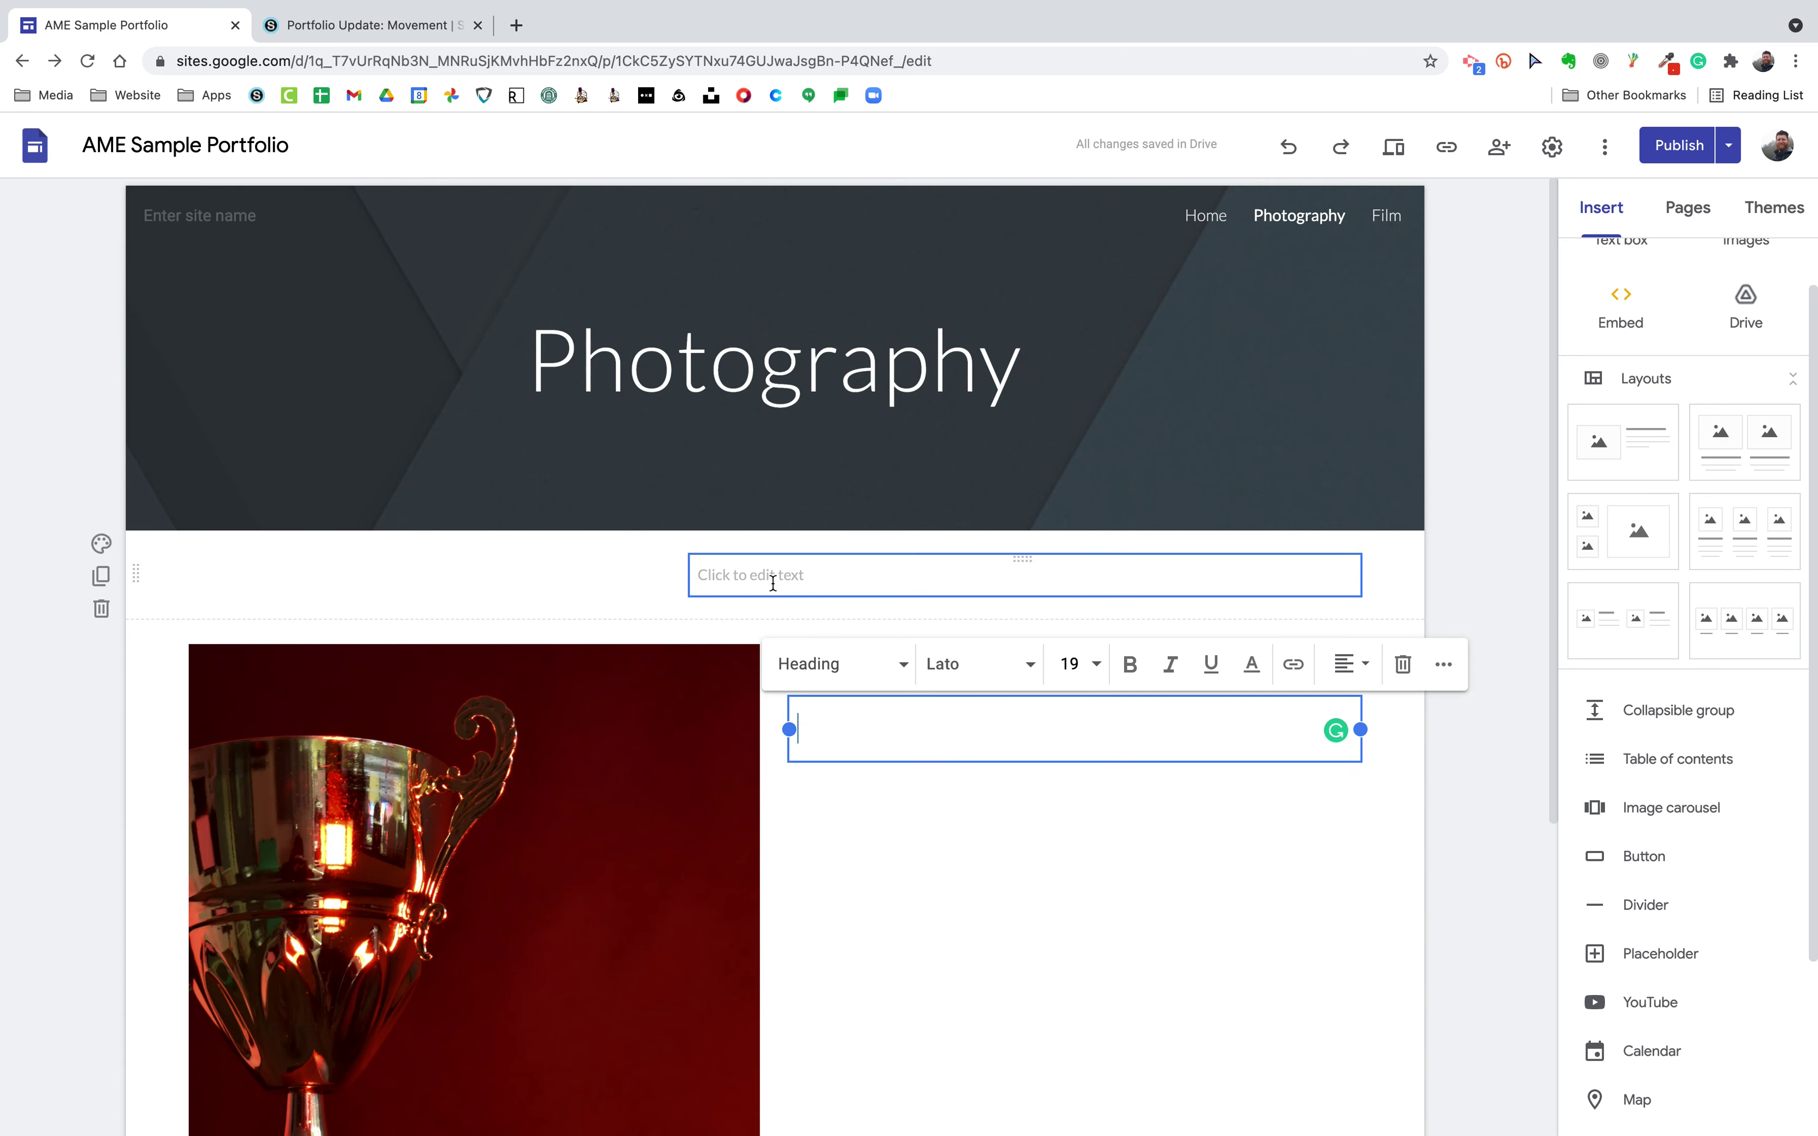
click(751, 581)
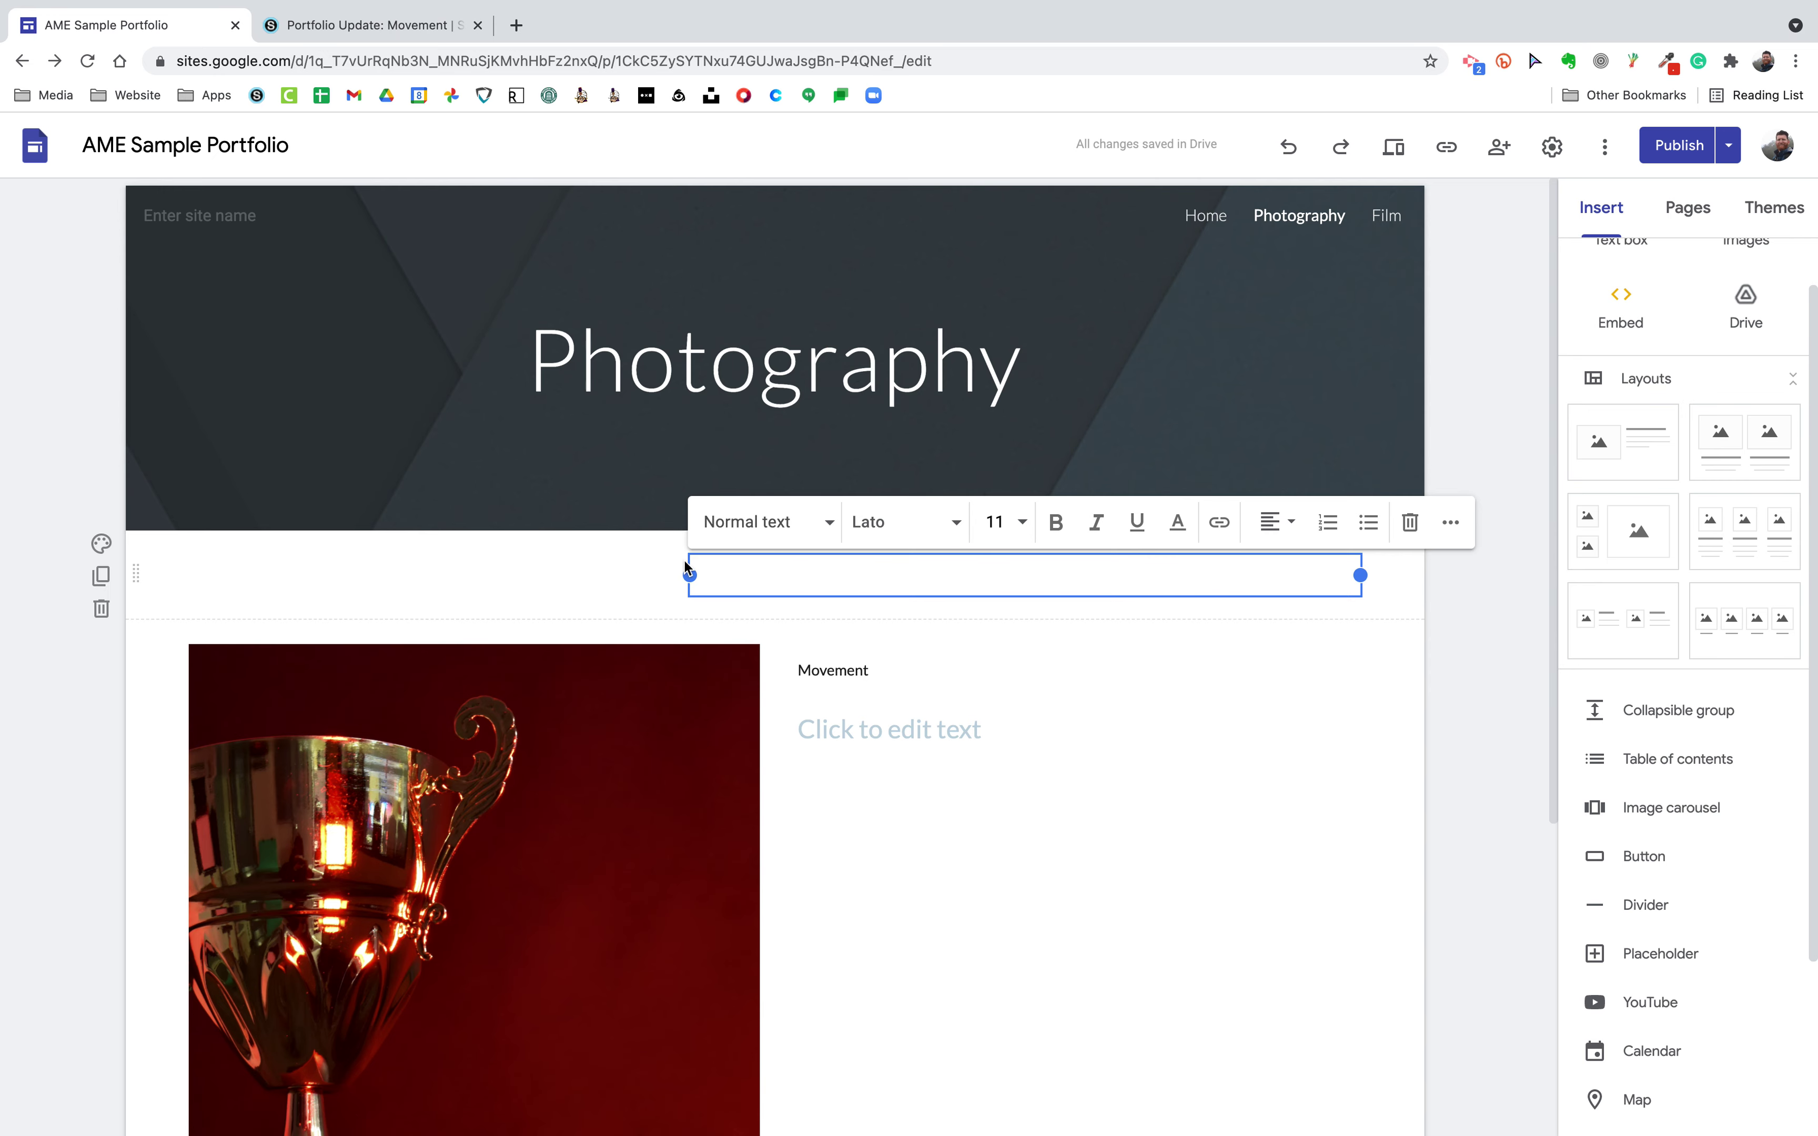
drag(690, 562, 810, 786)
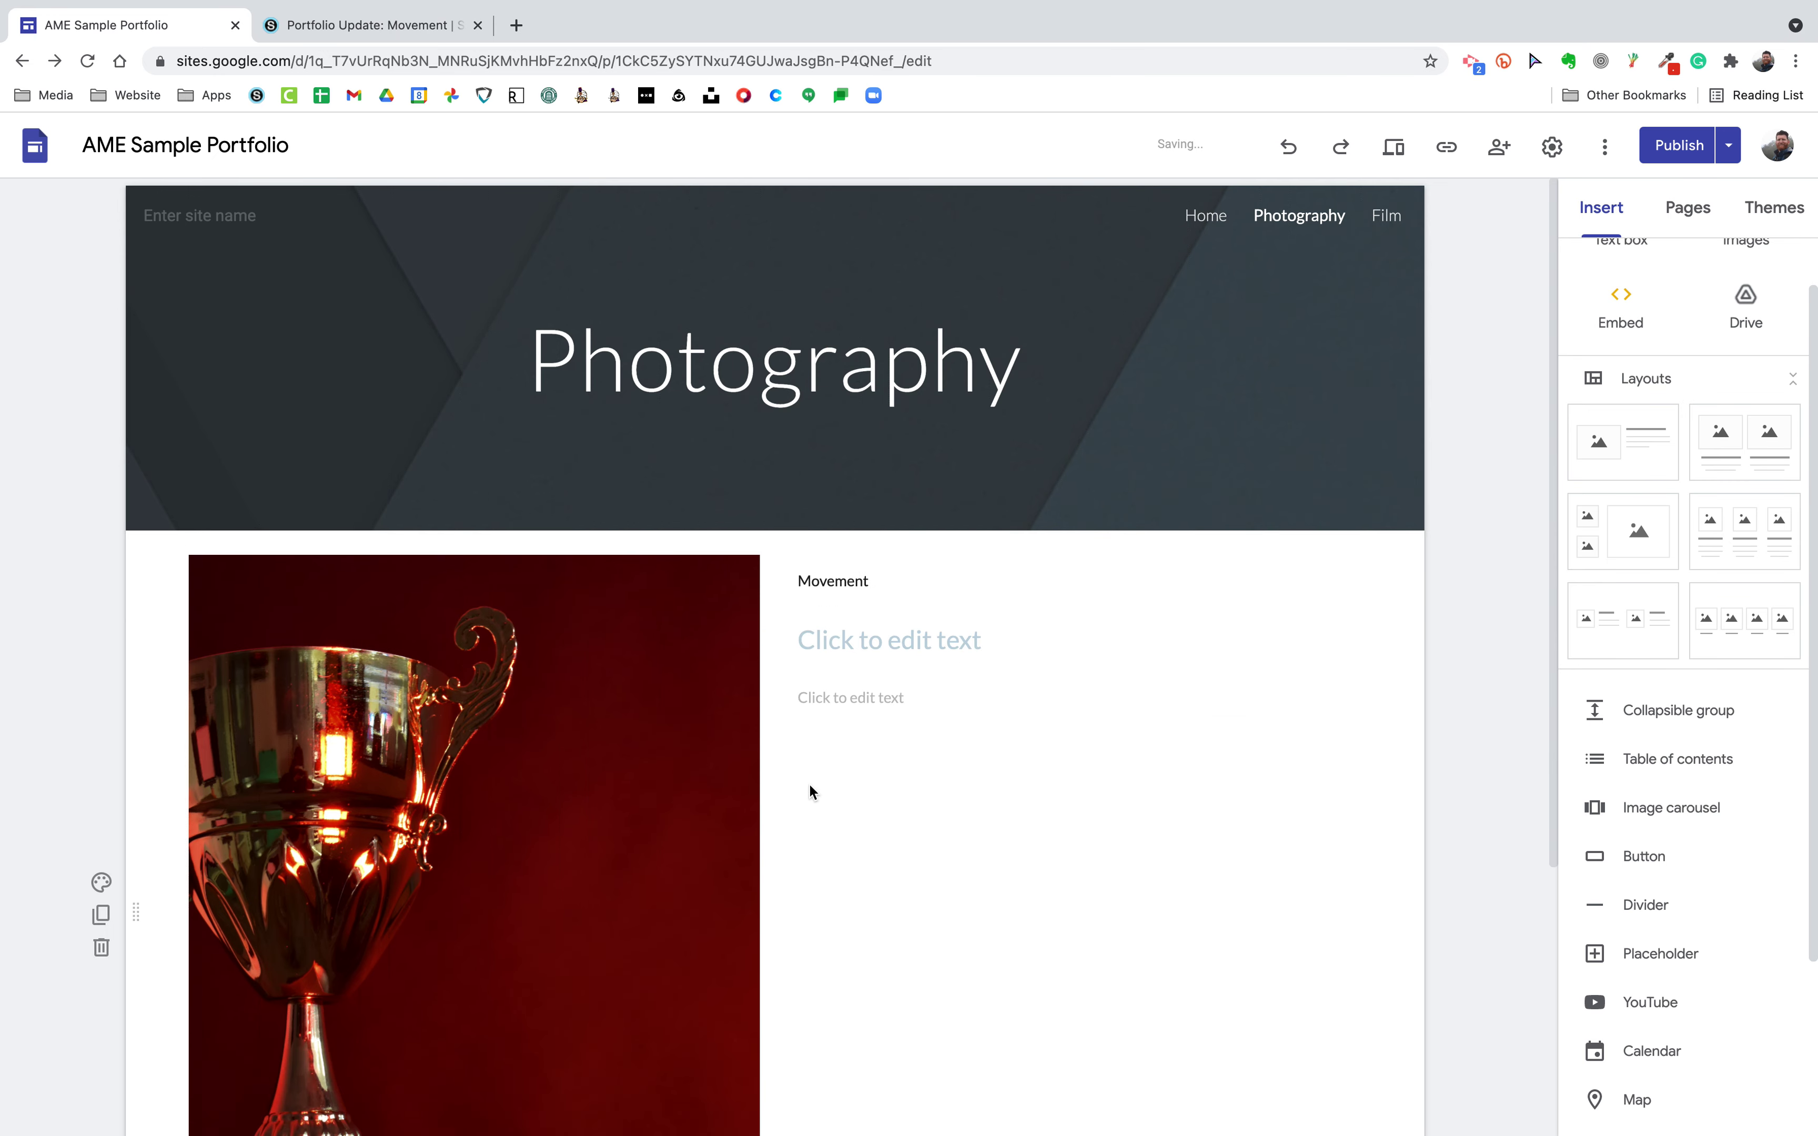
- Fill the text box with 'Add Text Here' and the heading with 'Movement'
click(900, 695)
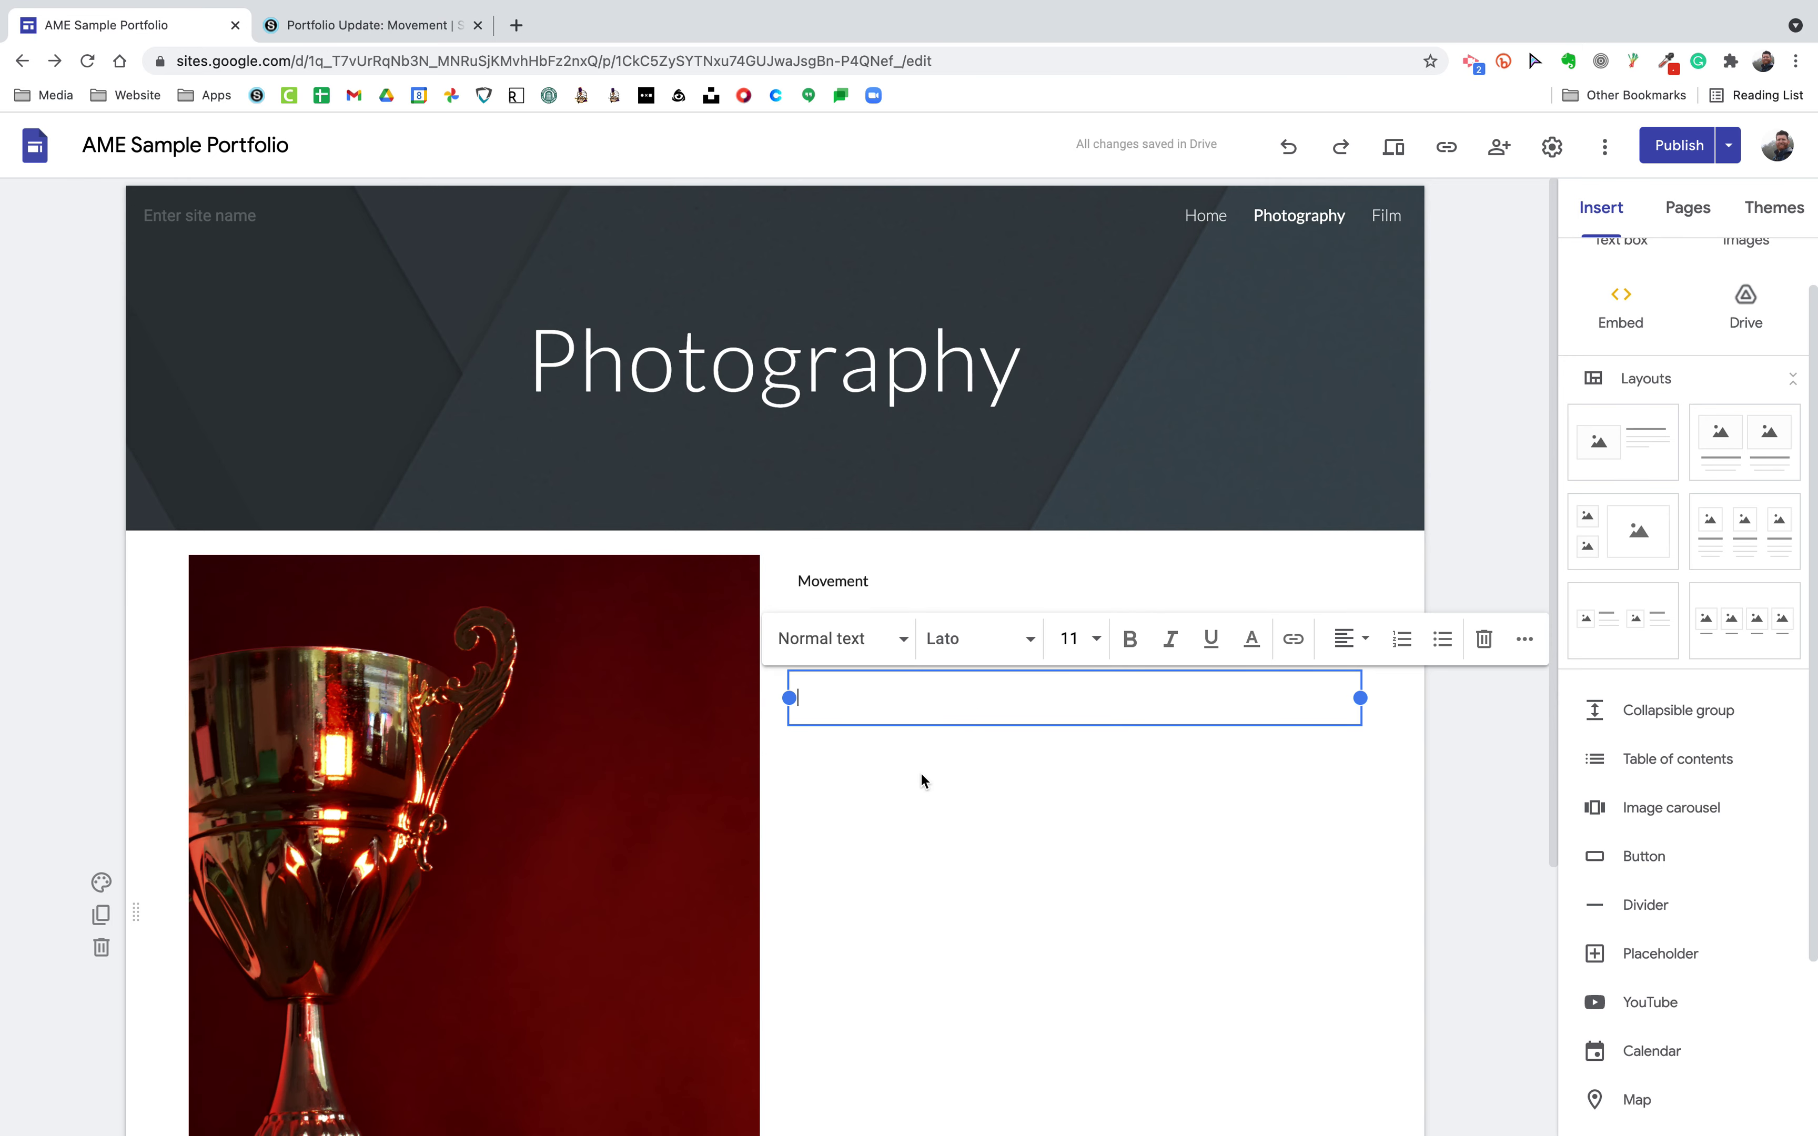
text(Add Text Here)
click(1008, 887)
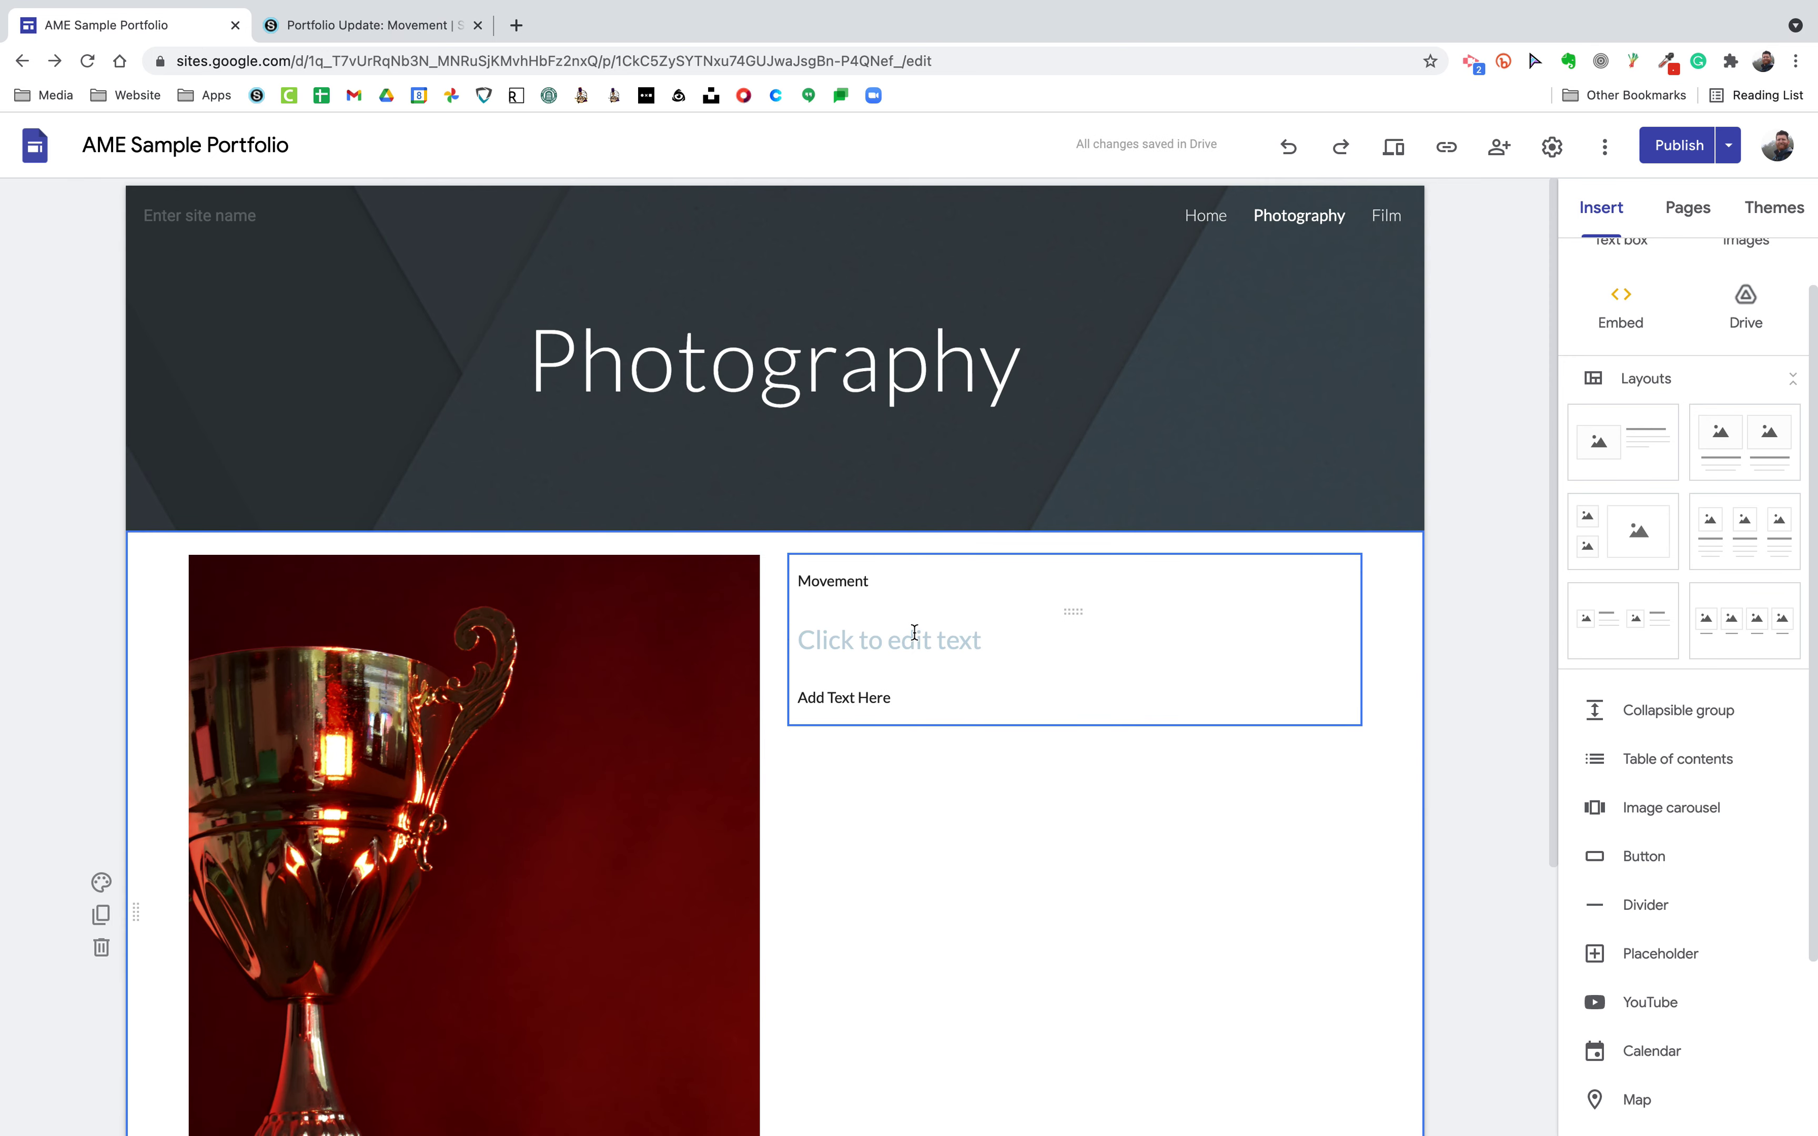
click(907, 648)
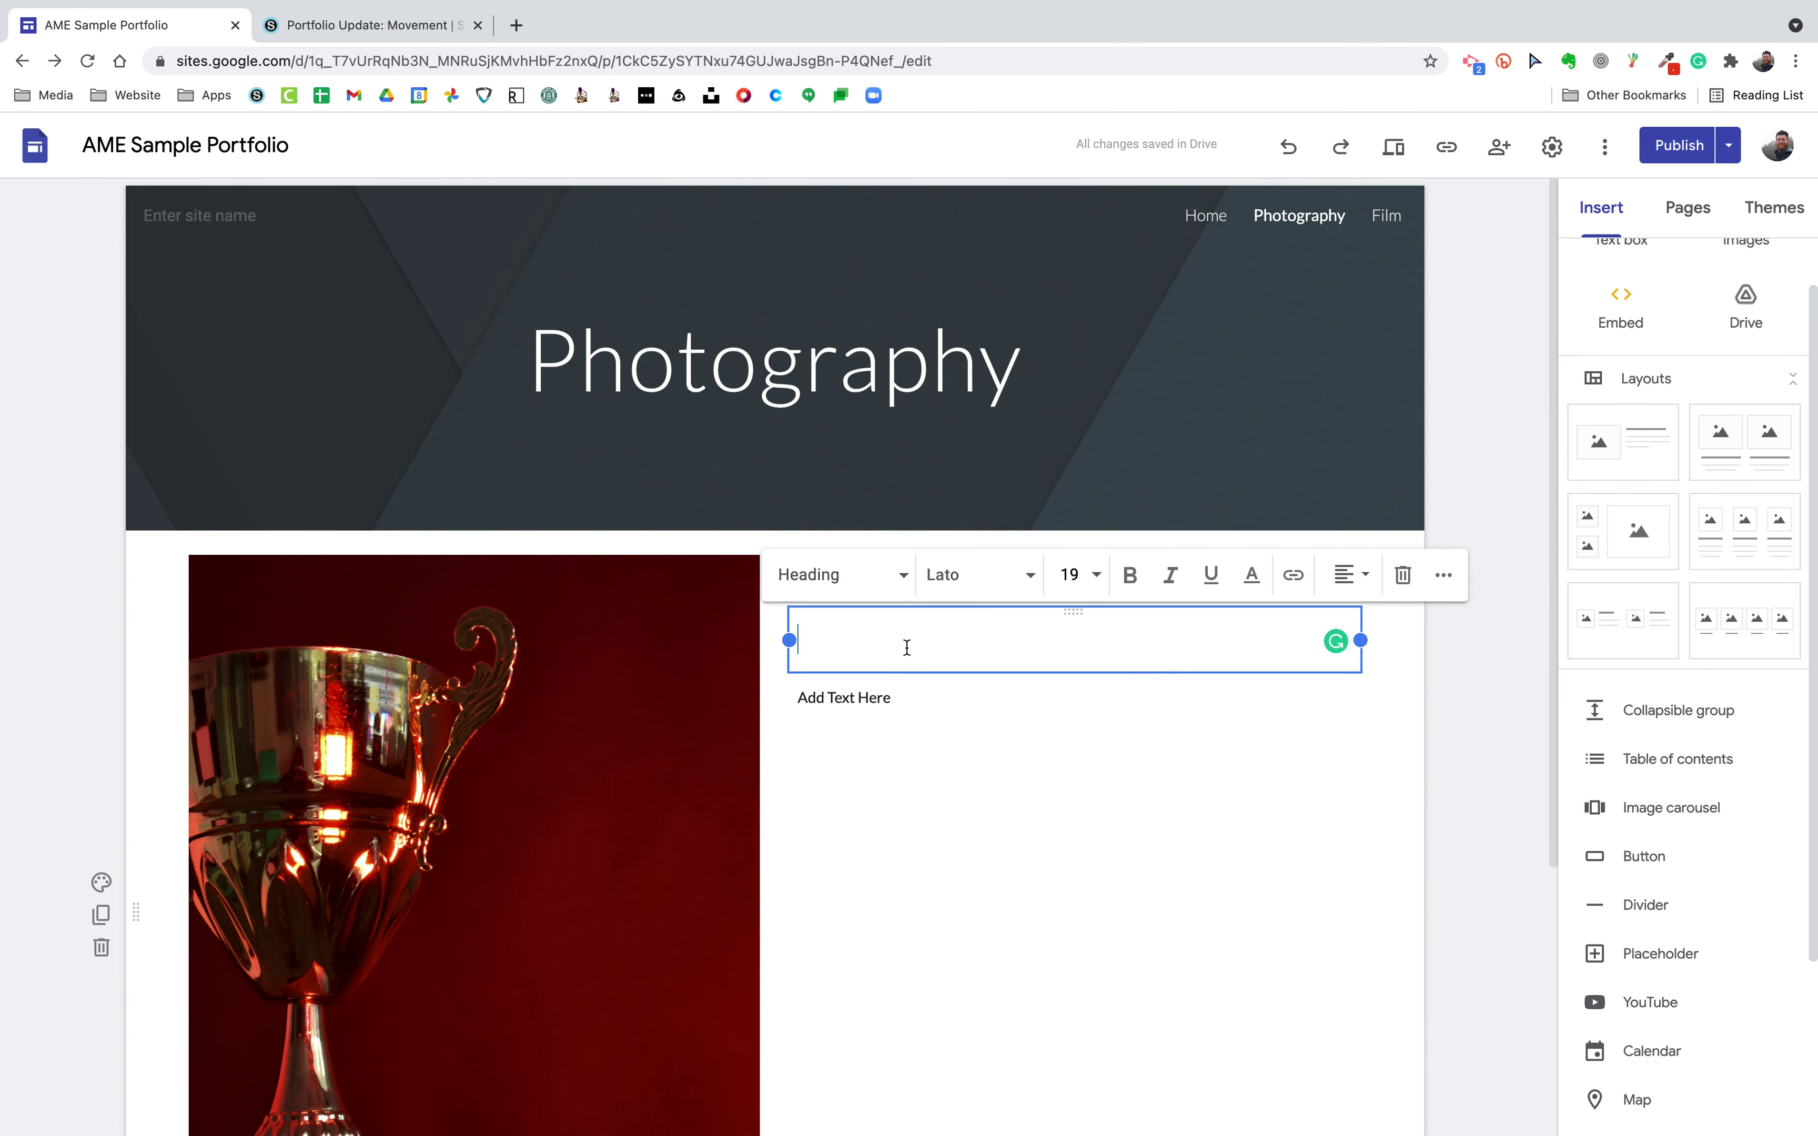
text(Ti)
text(Movement)
click(1169, 824)
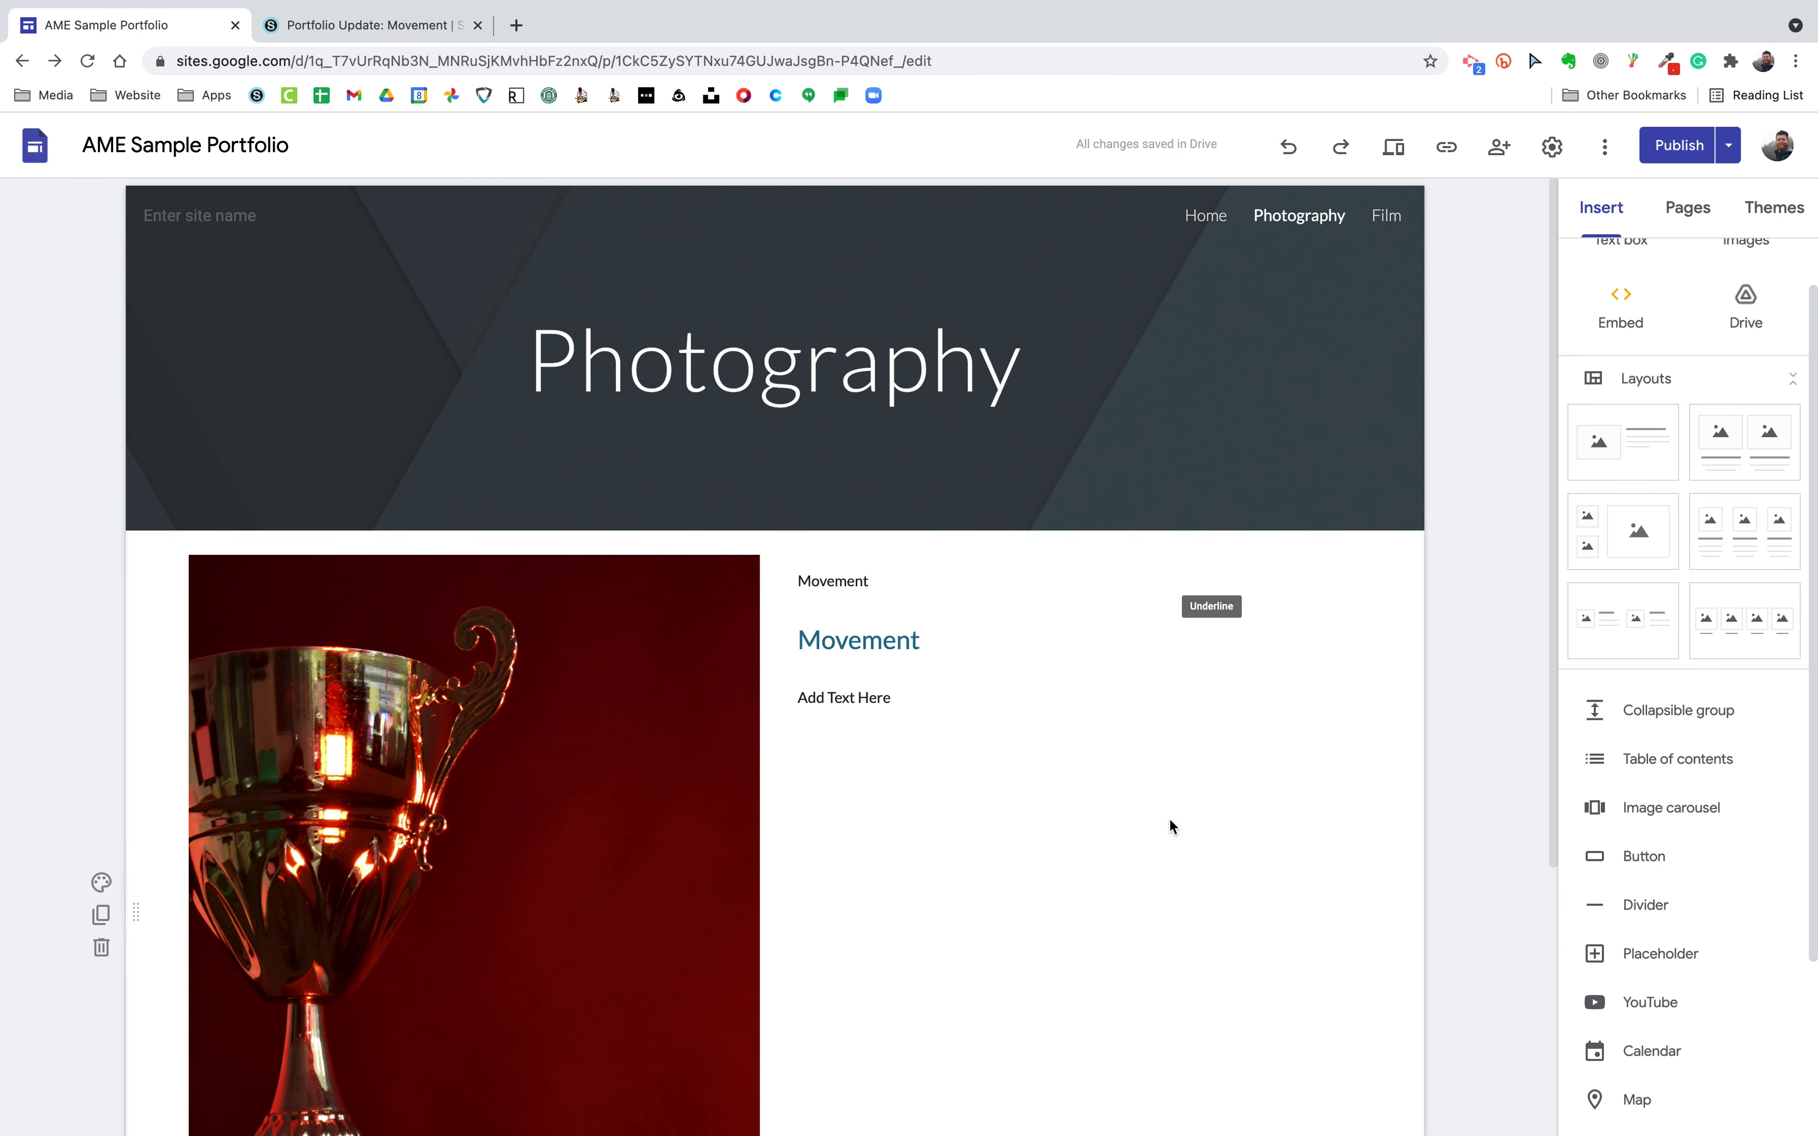
- Remove the small duplicate Movement line and open the publish review
click(811, 581)
key(ctrl+z)
scroll(1330, 620, down, 2)
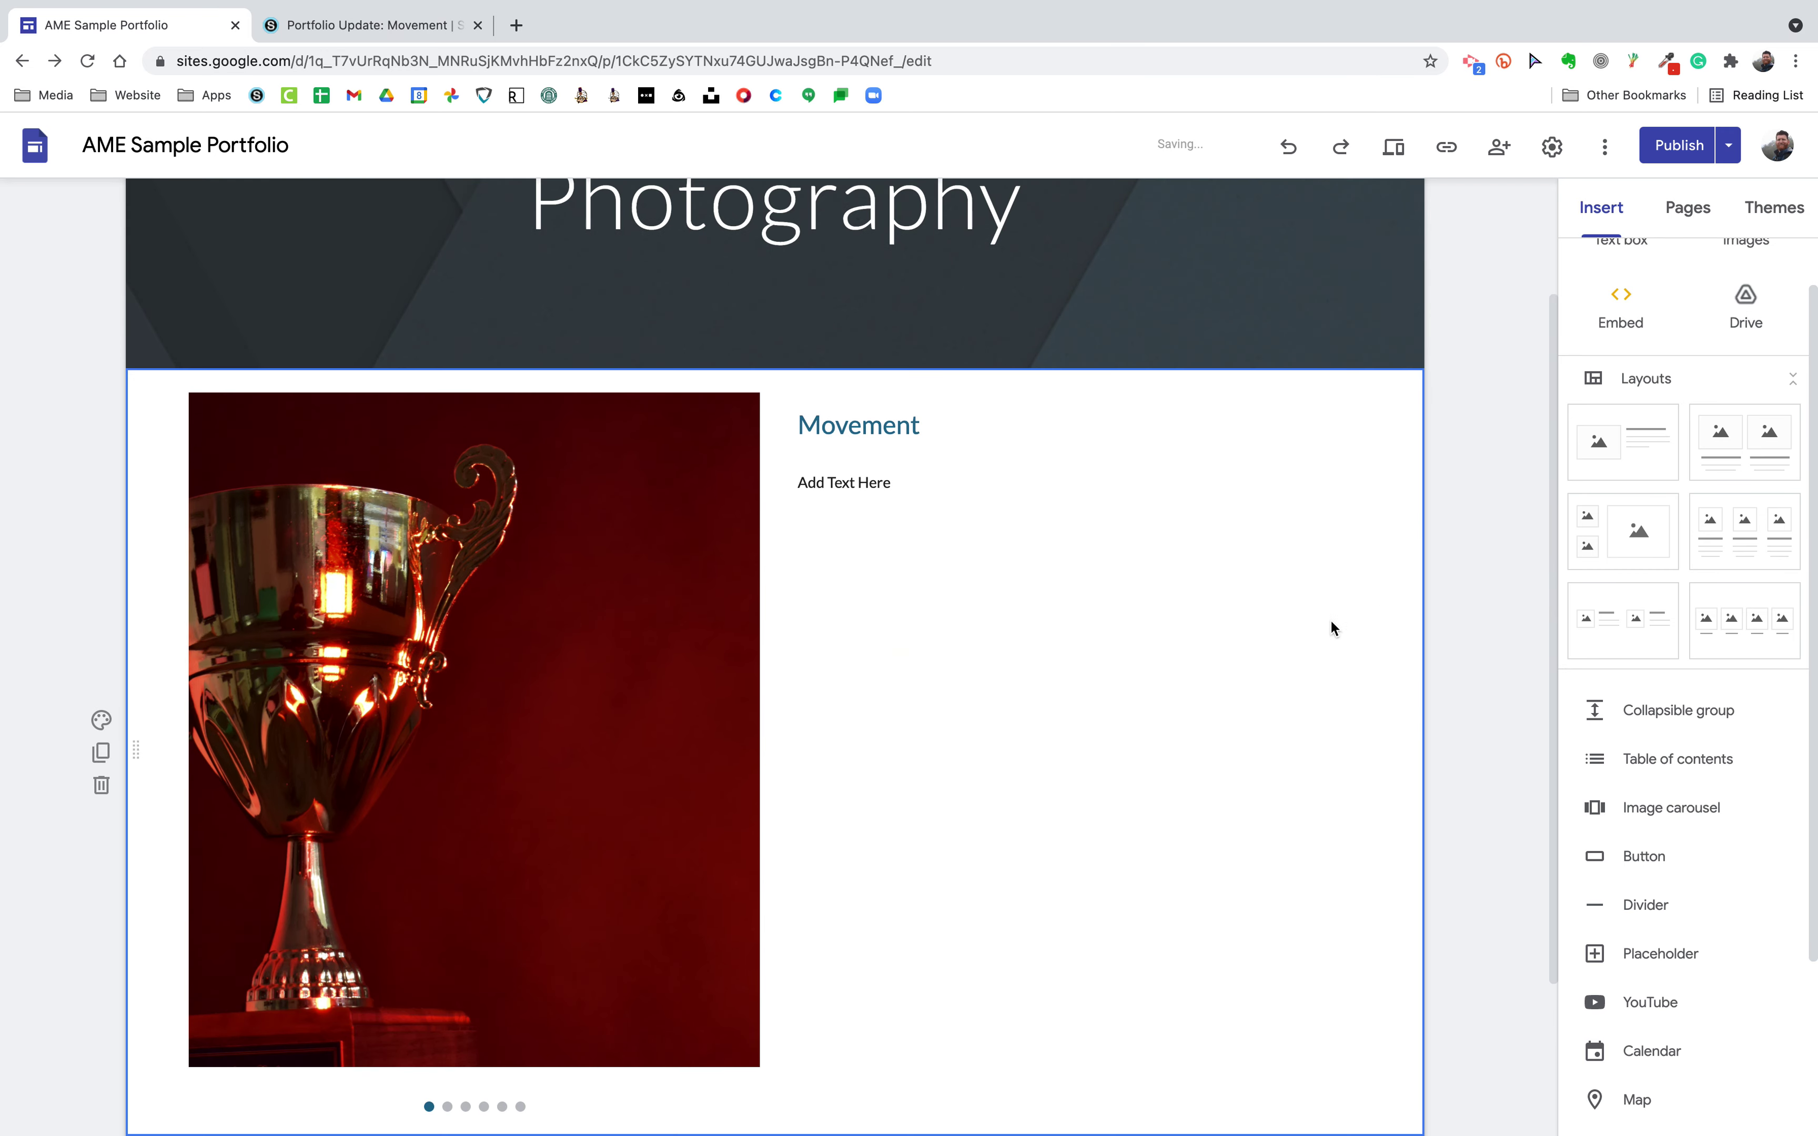
scroll(1203, 573, up, 2)
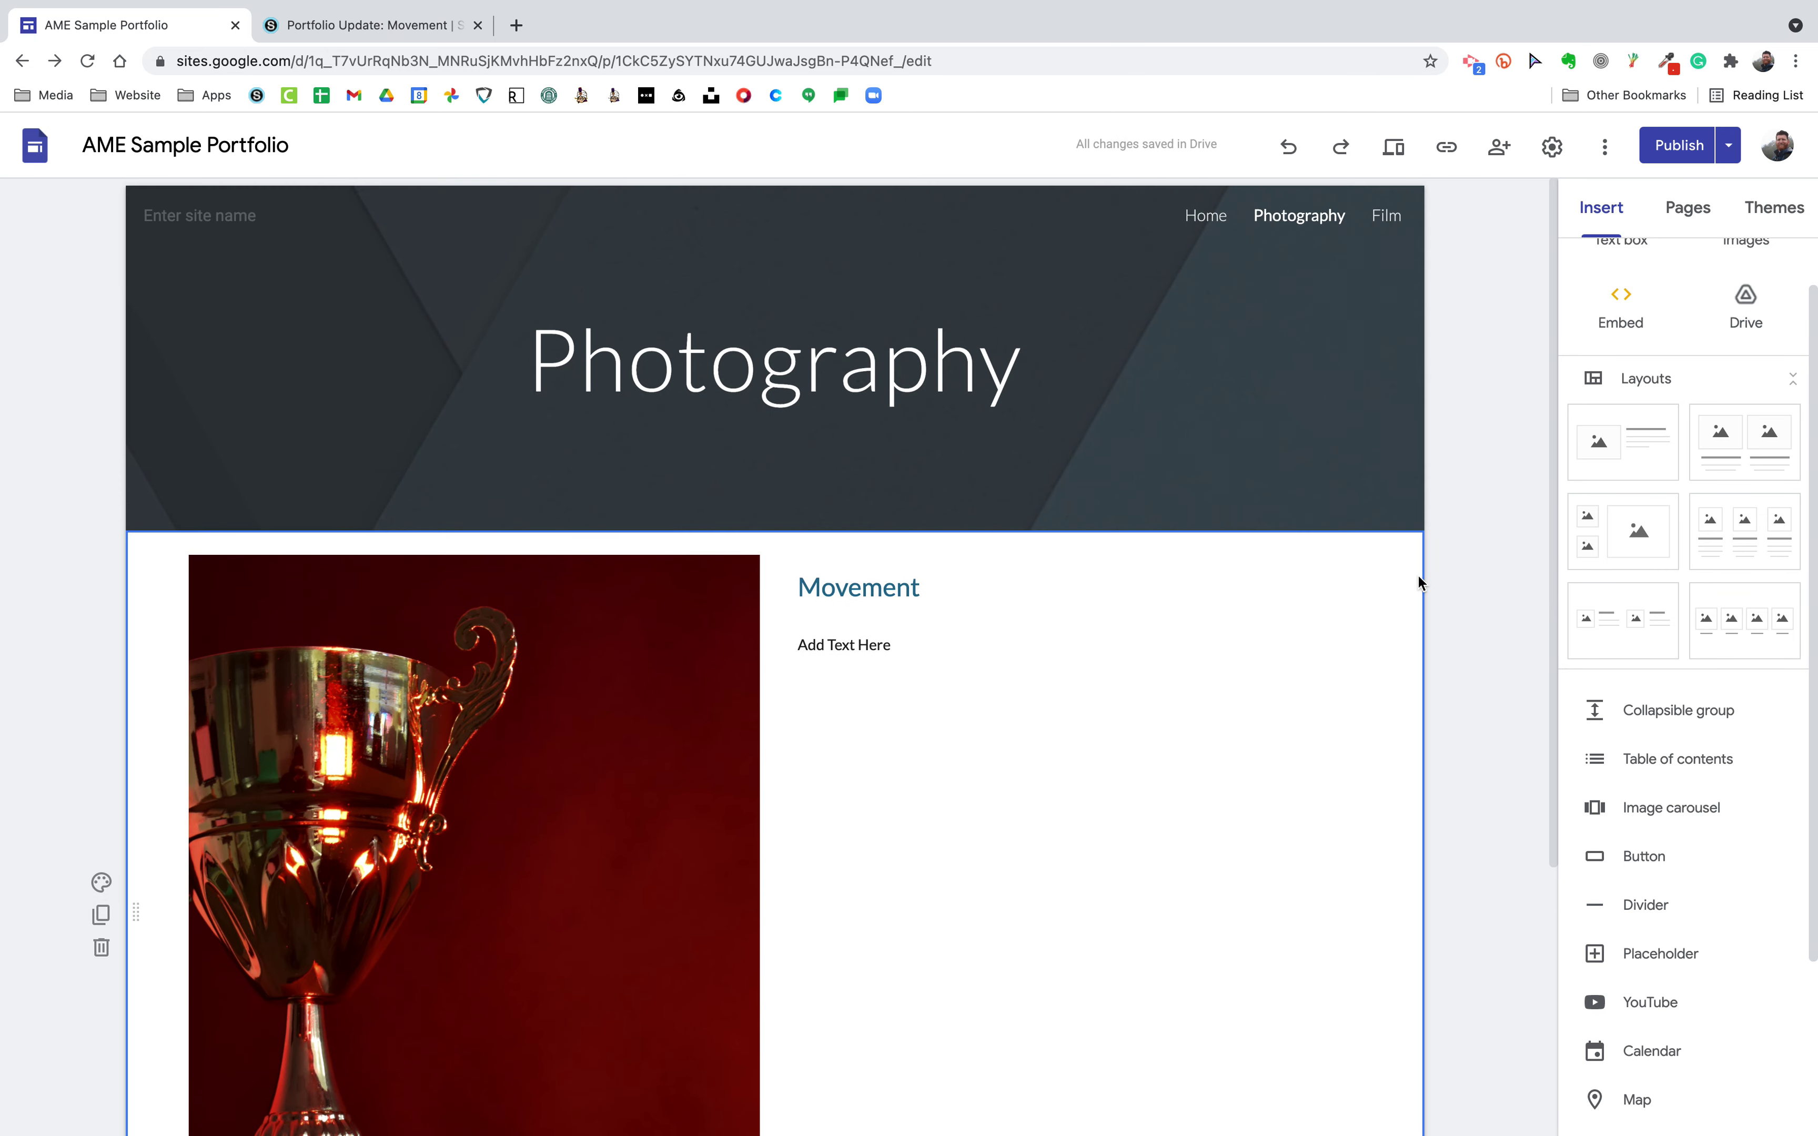
click(1678, 145)
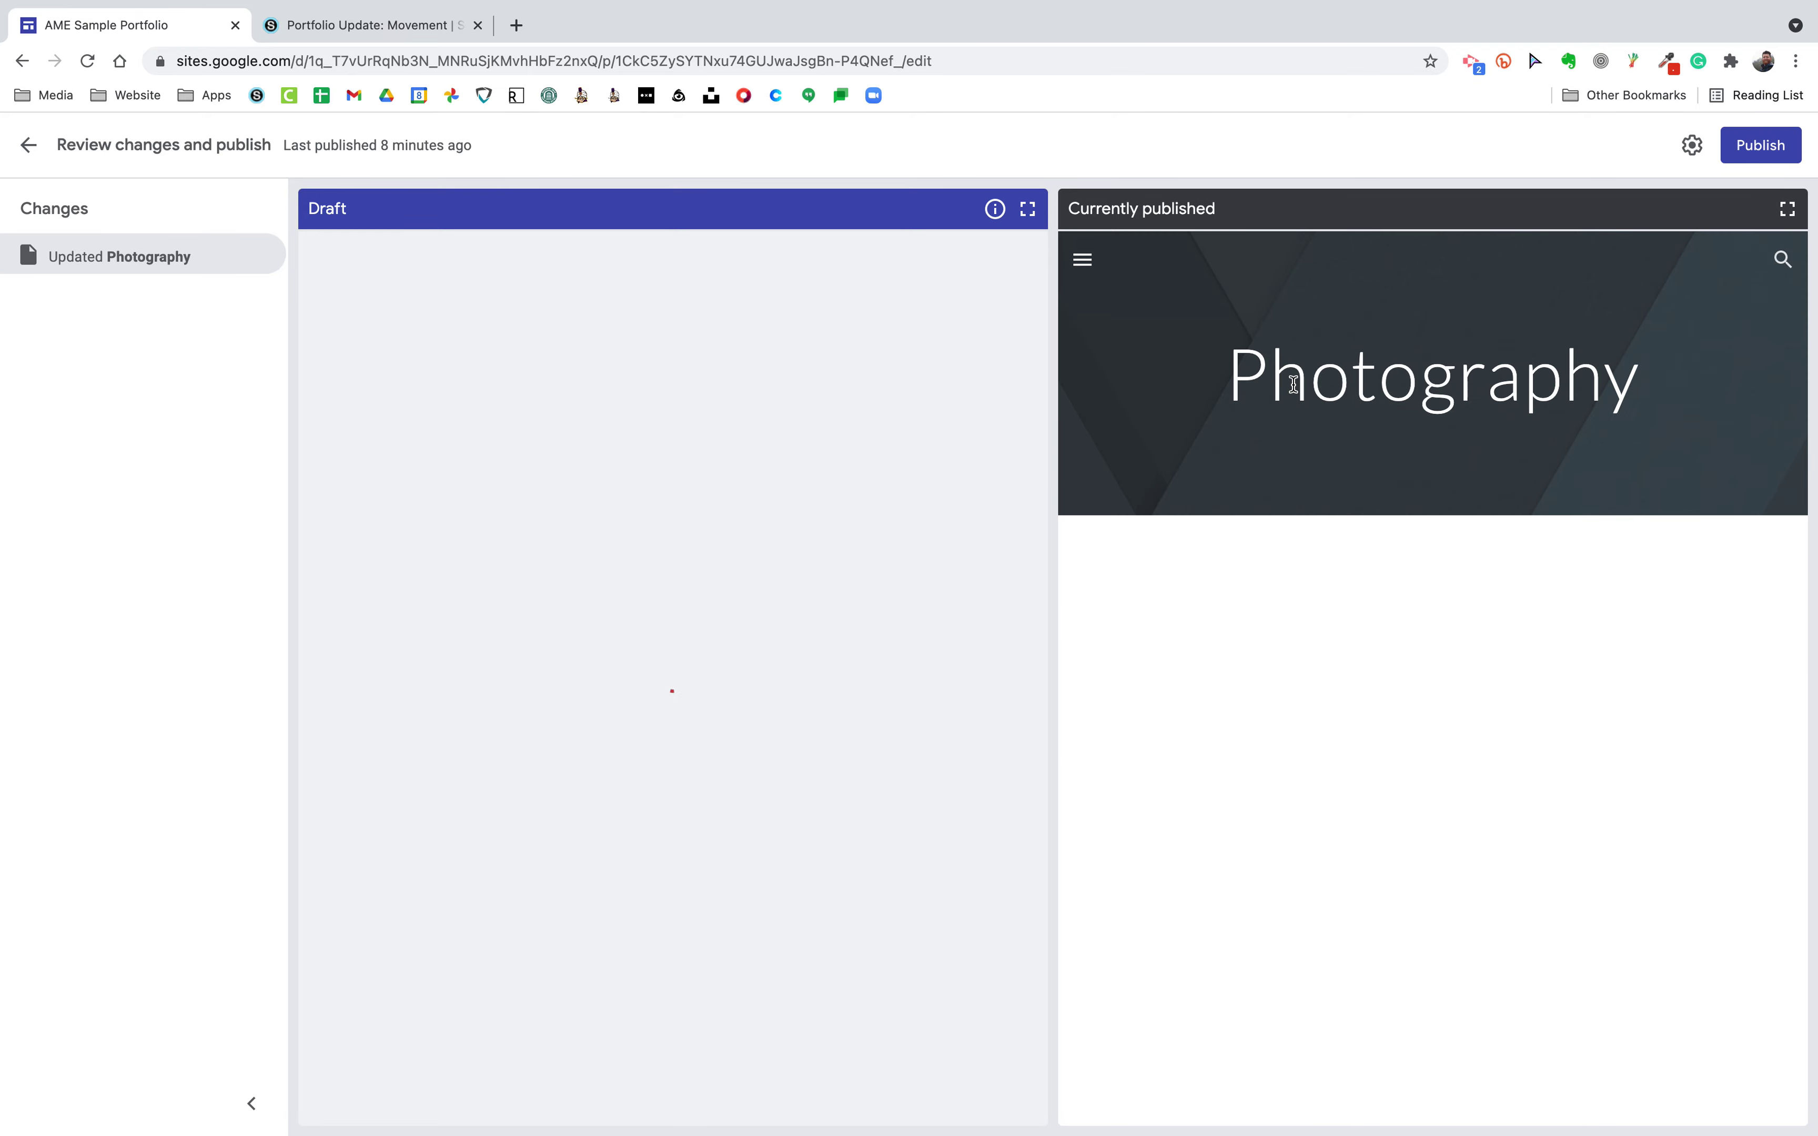
- Publish the updated site and view the live Photography page
scroll(879, 594, down, 3)
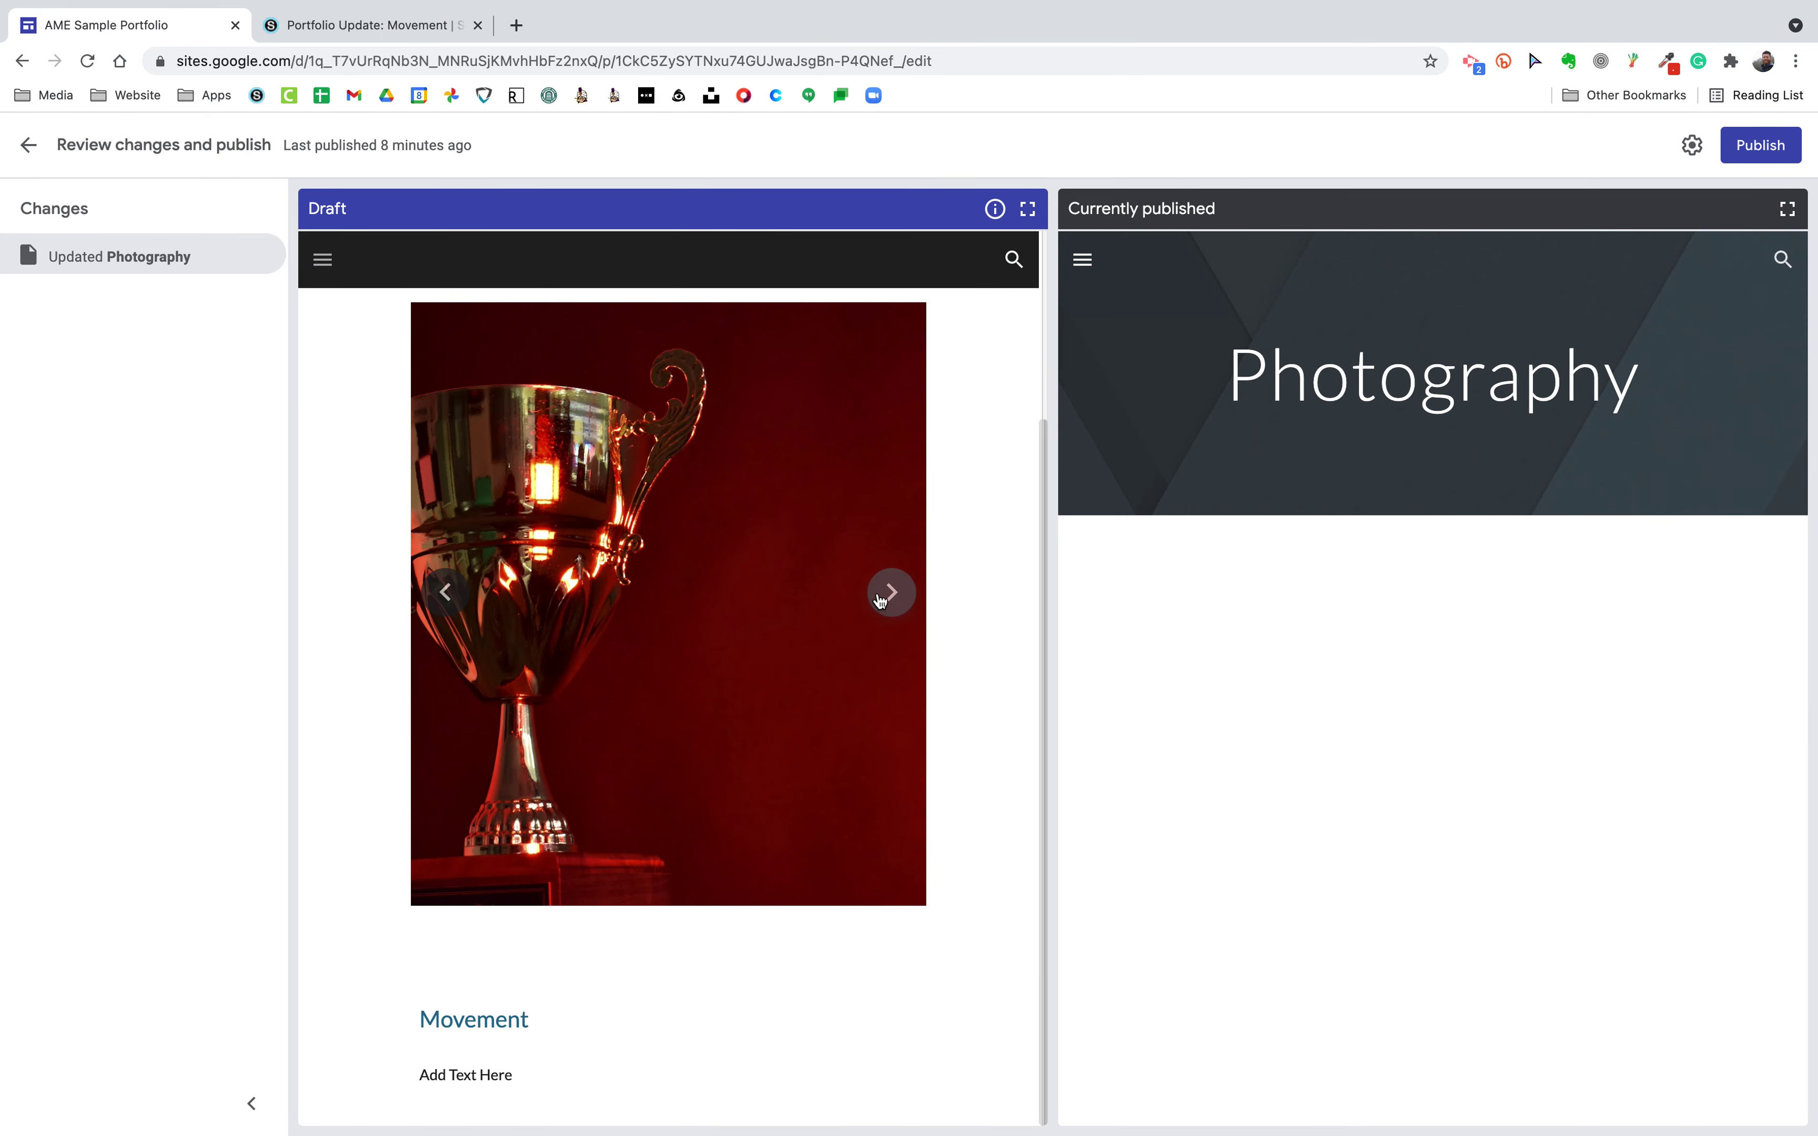
scroll(925, 669, up, 3)
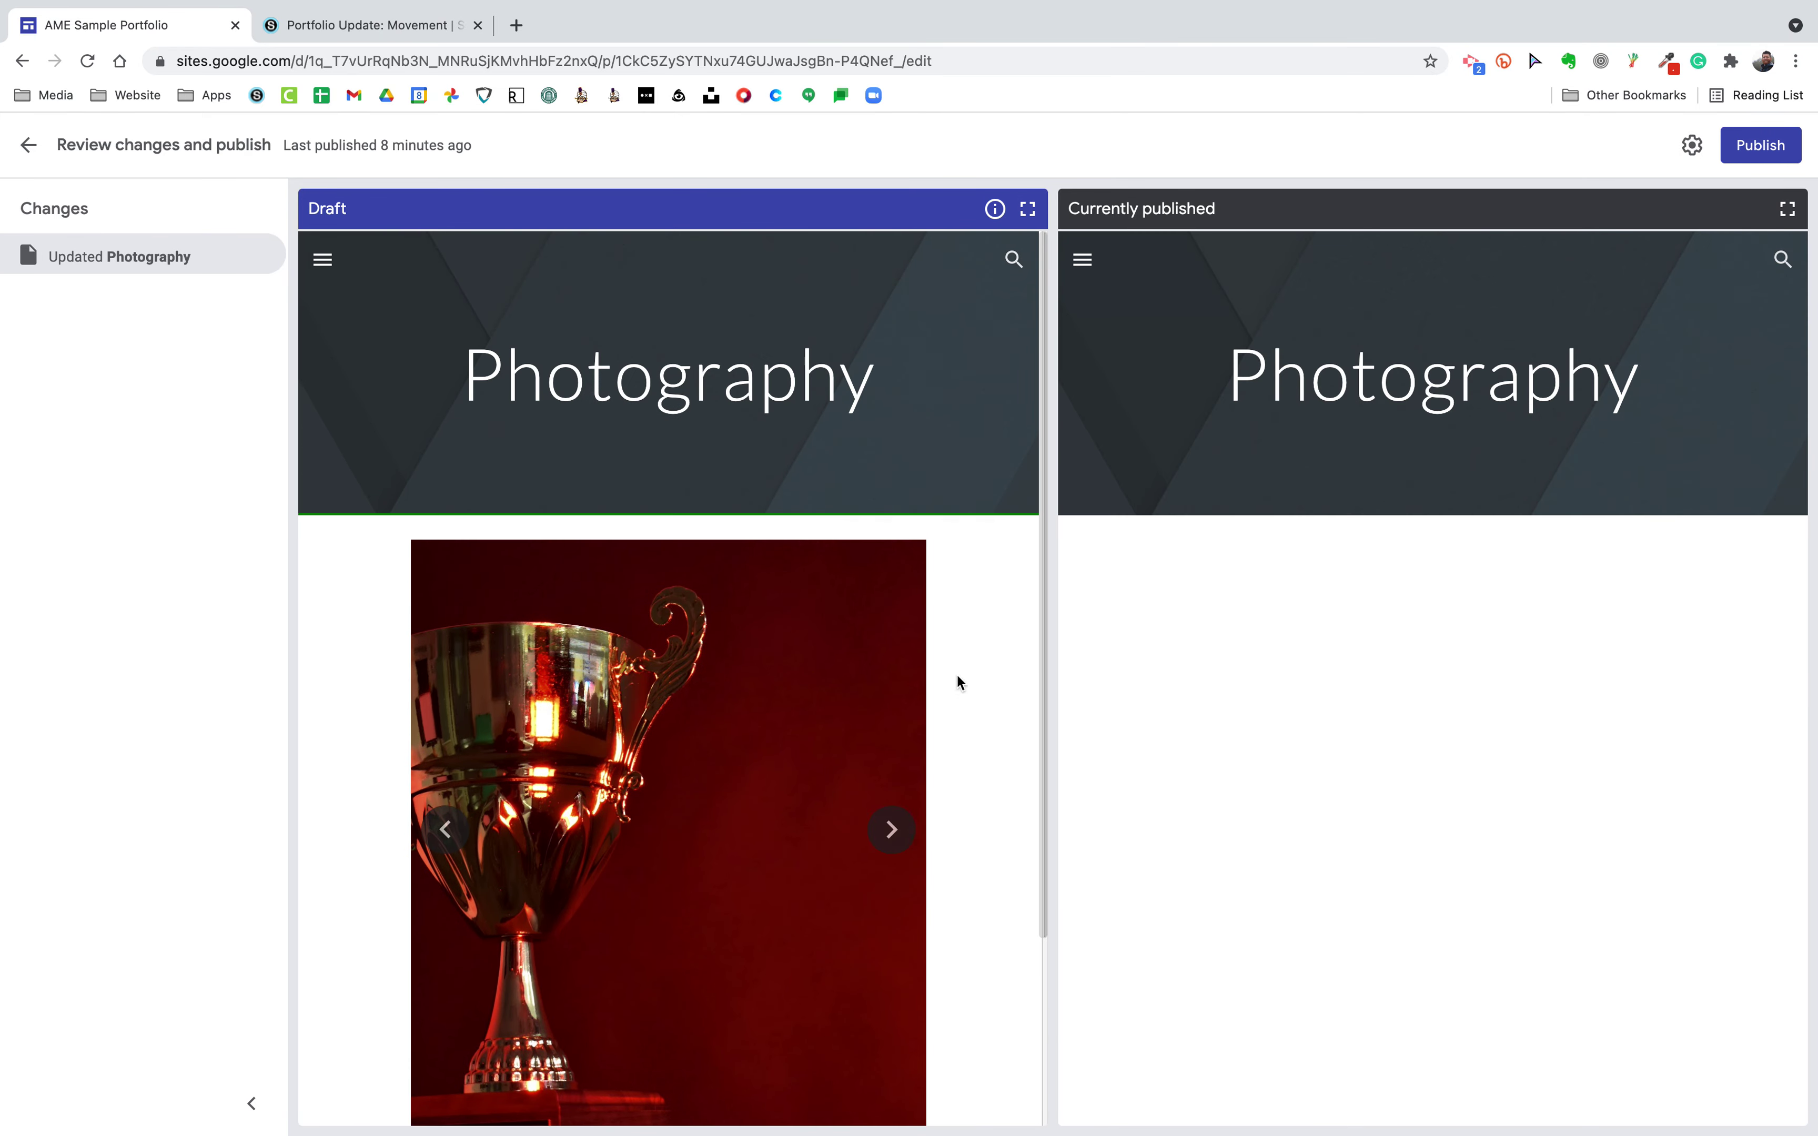
click(1769, 147)
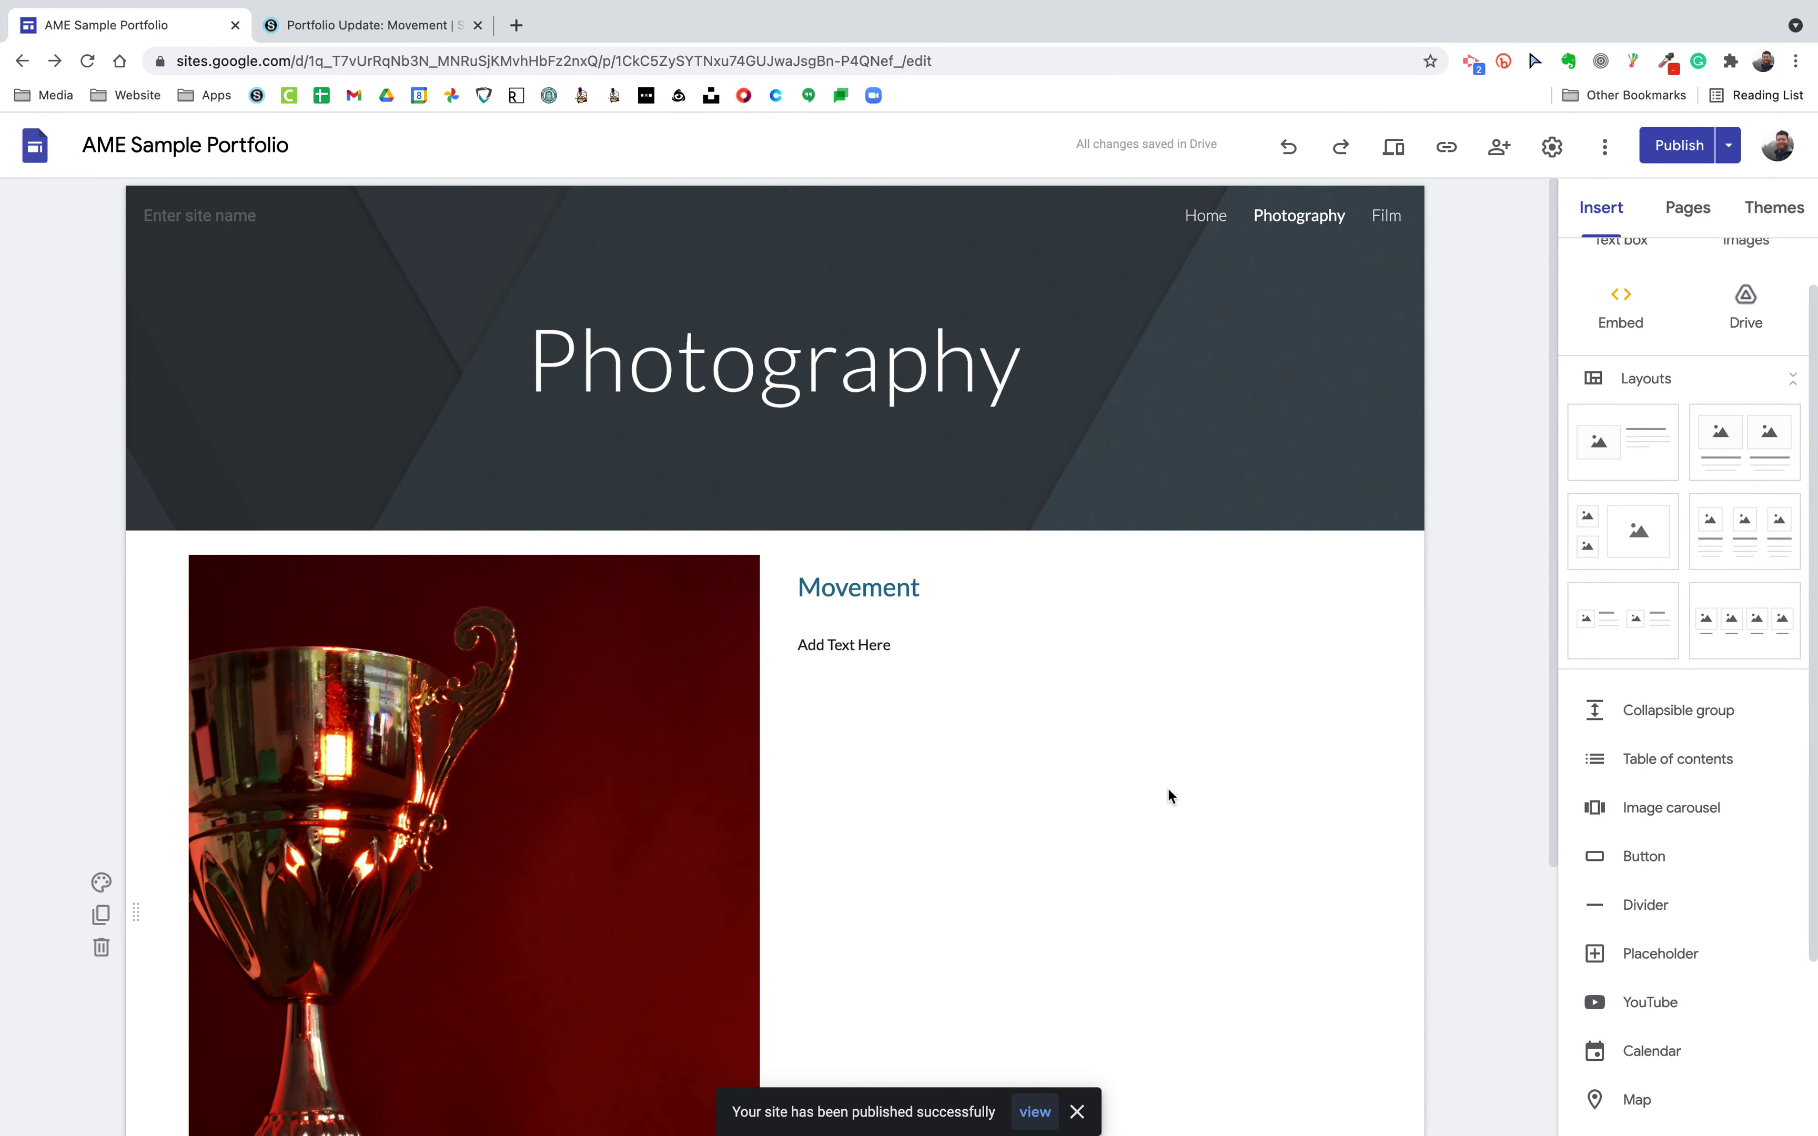
click(1035, 1111)
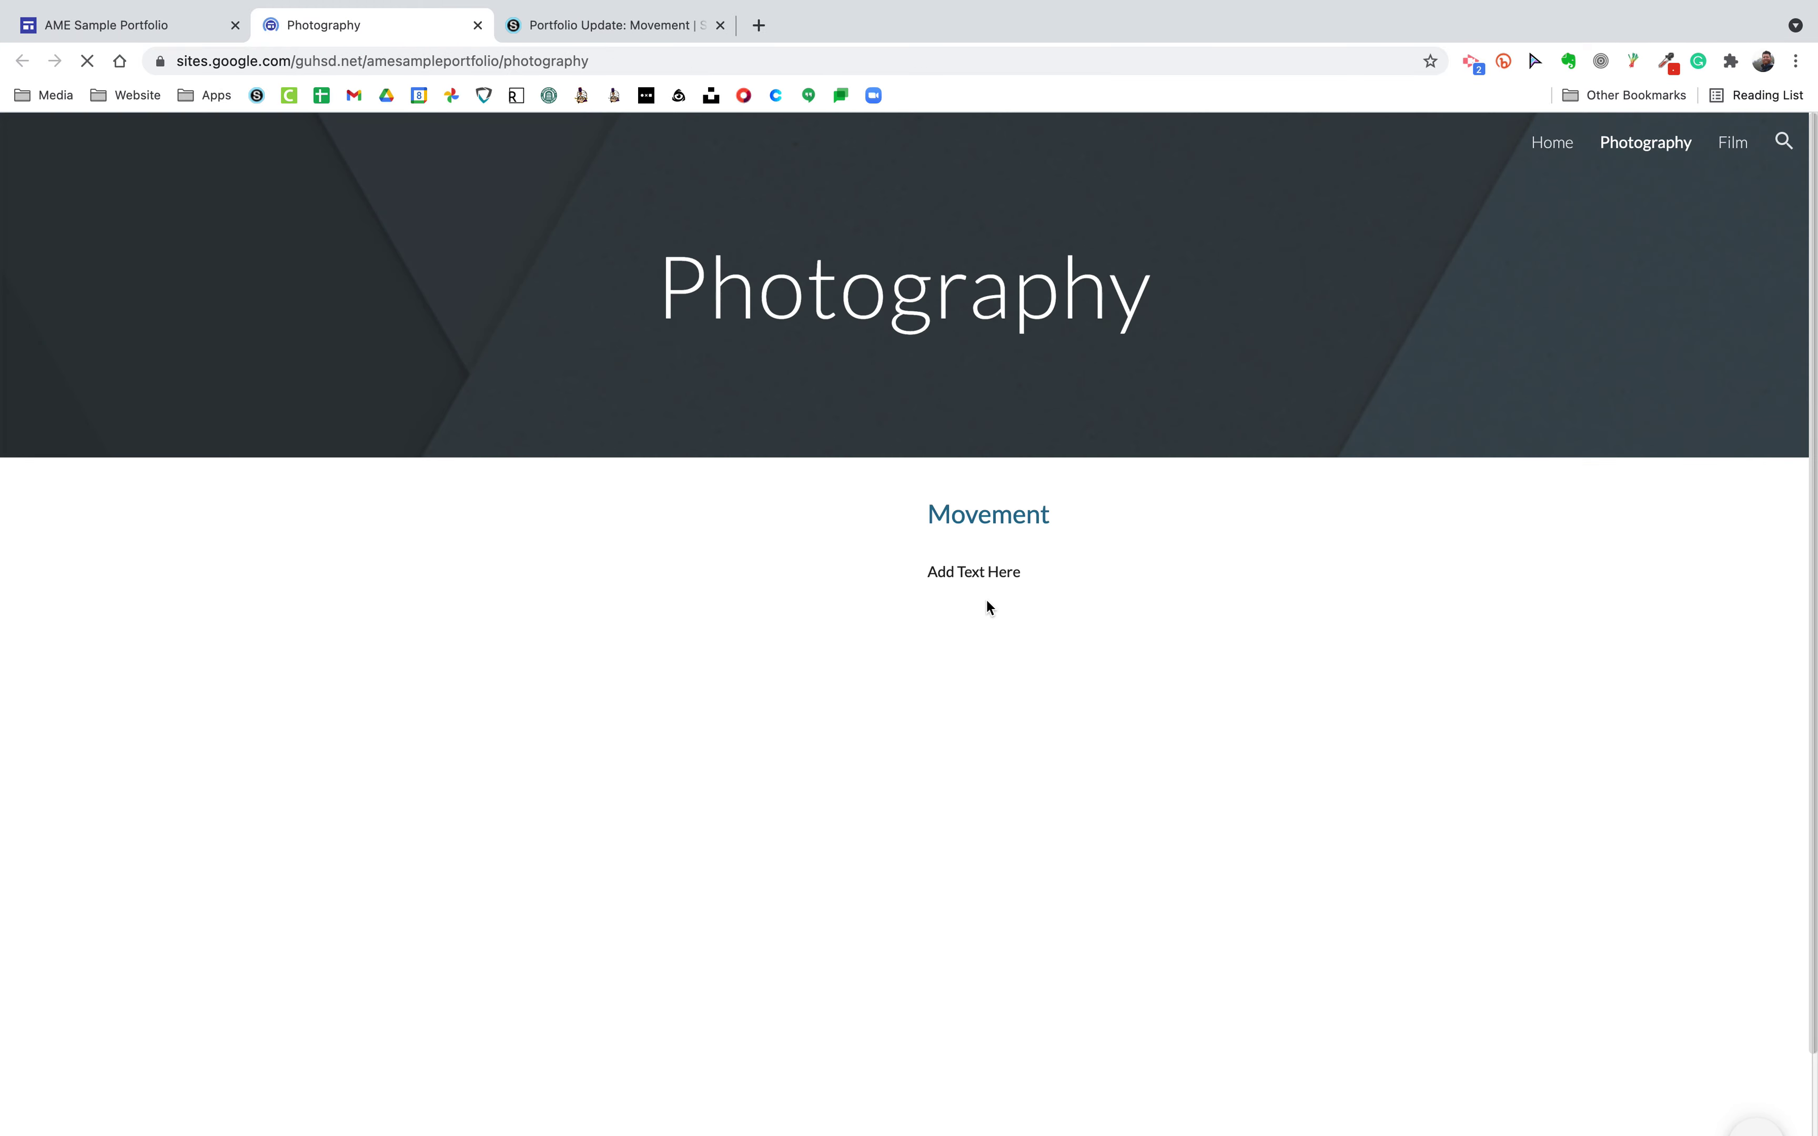
- Step the live carousel through all six trophy photos, then close the published tab
scroll(754, 427, down, 2)
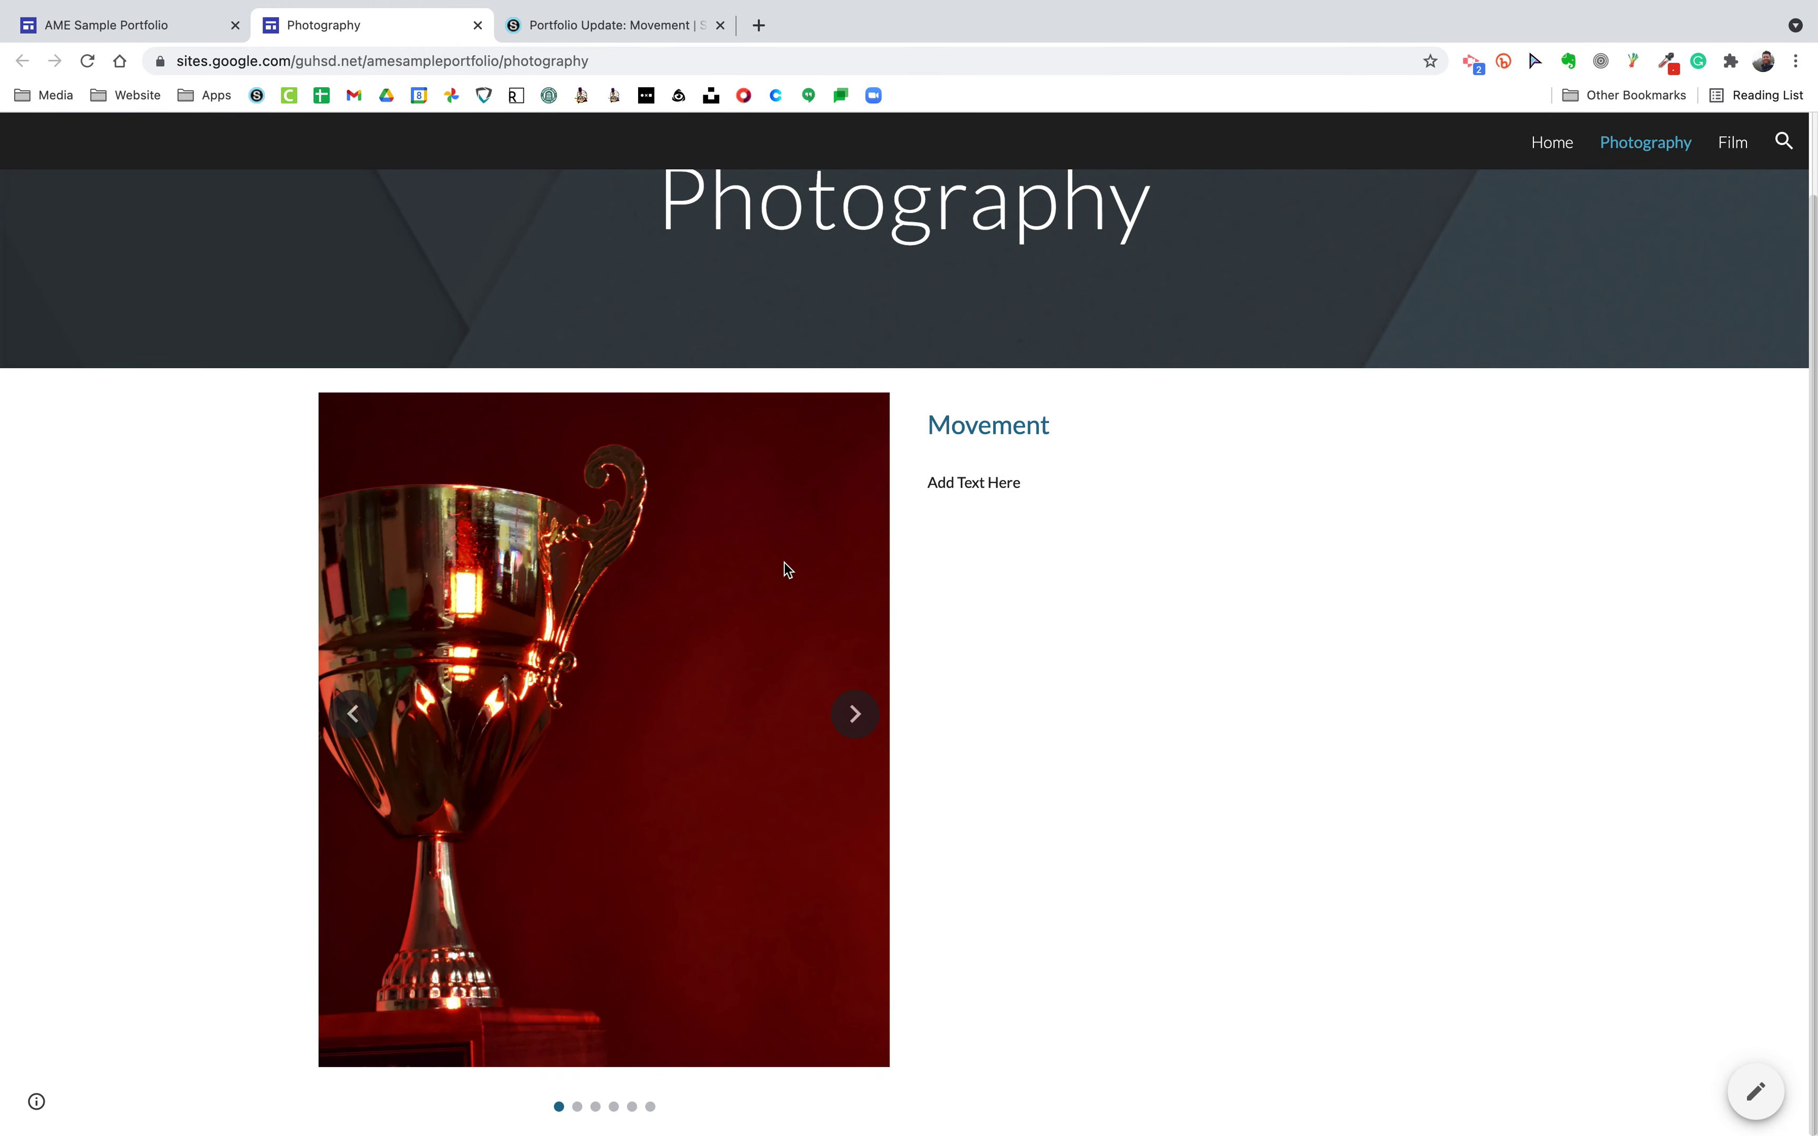
click(857, 729)
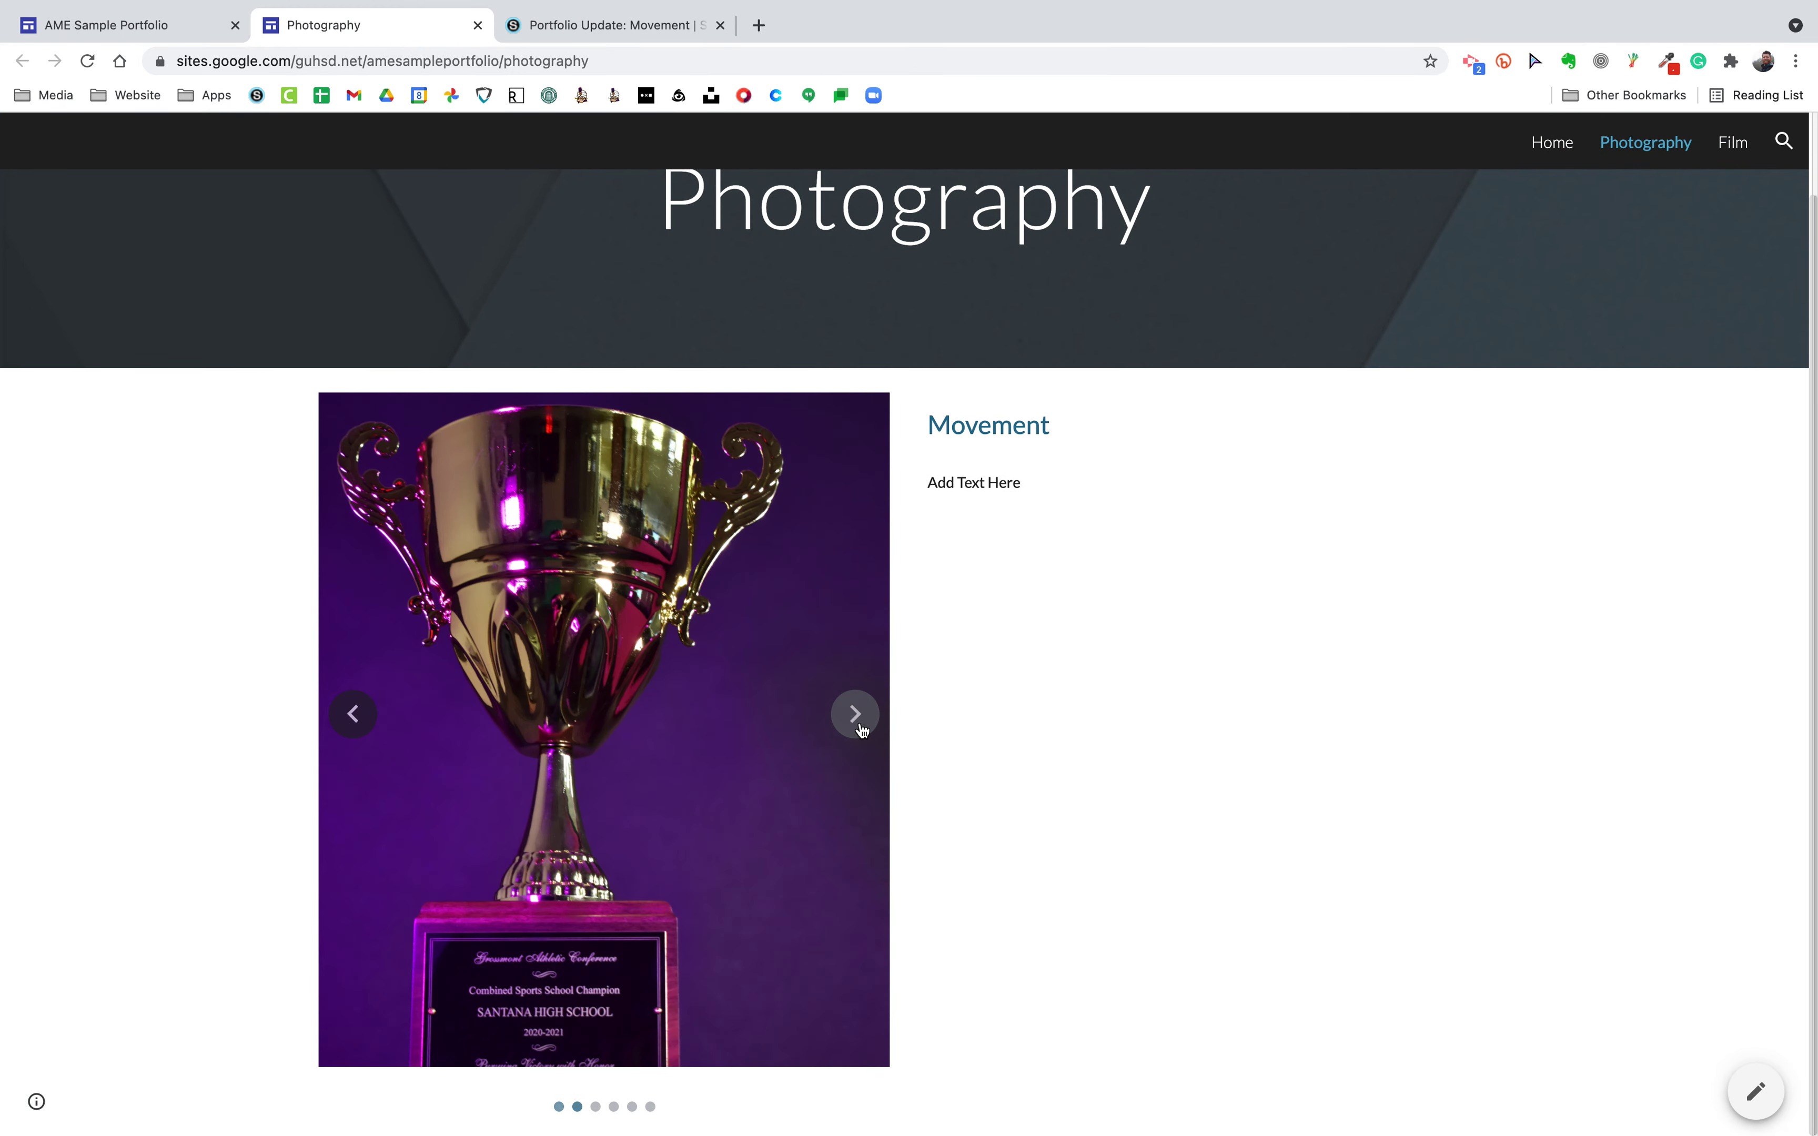
click(857, 714)
click(857, 714)
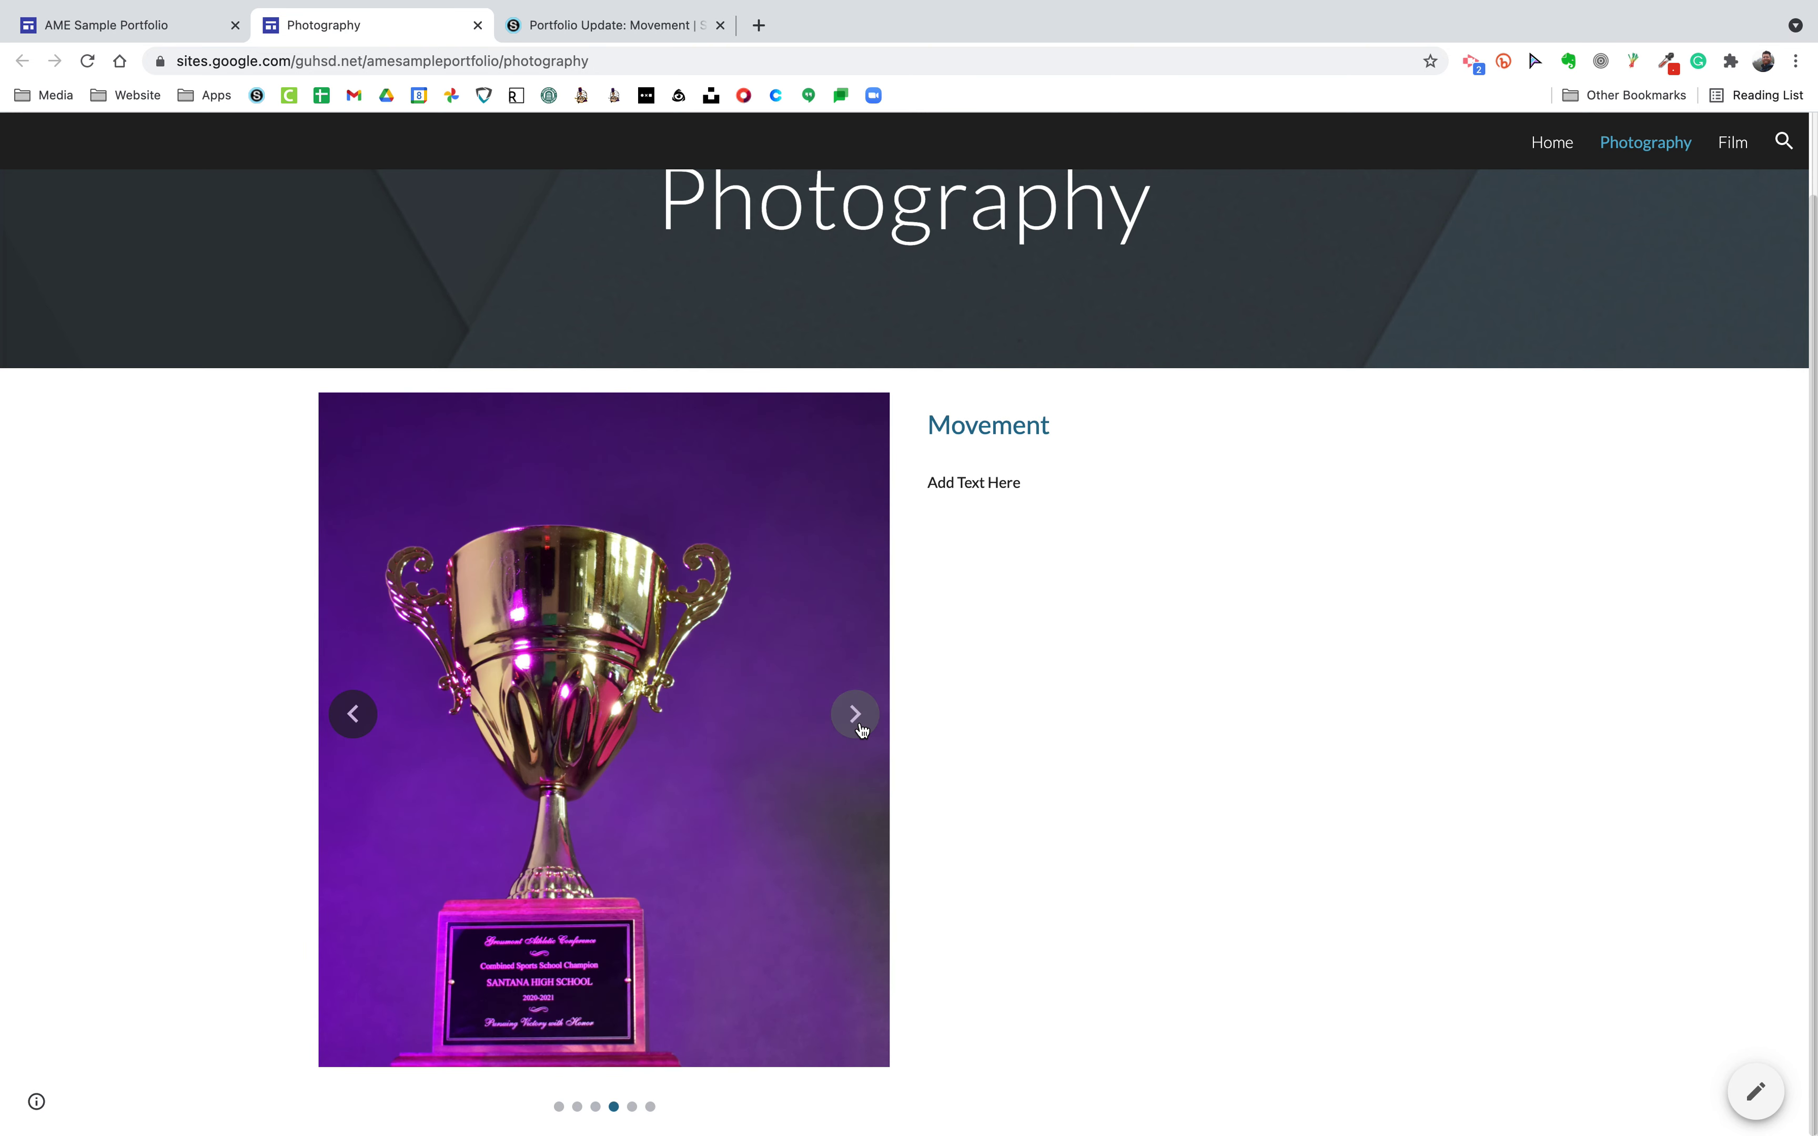
click(856, 714)
click(856, 714)
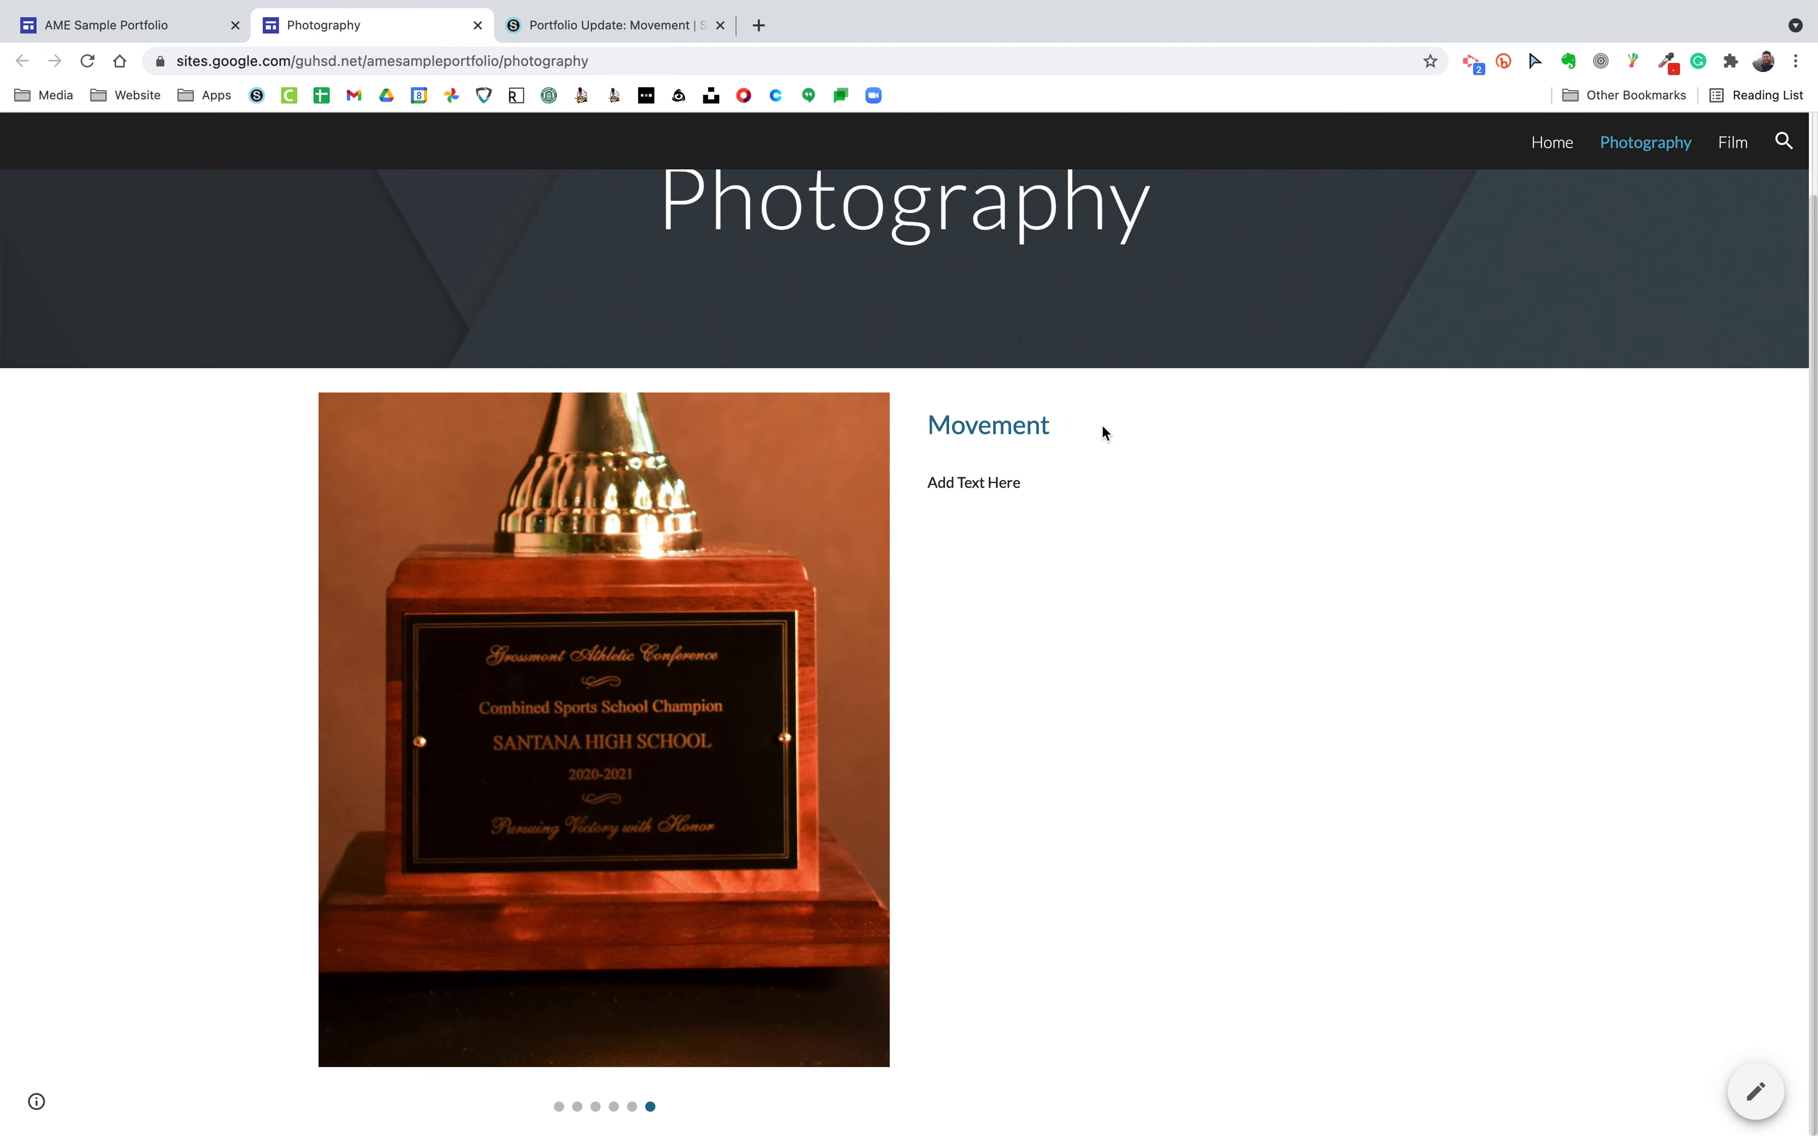
scroll(1005, 525, up, 2)
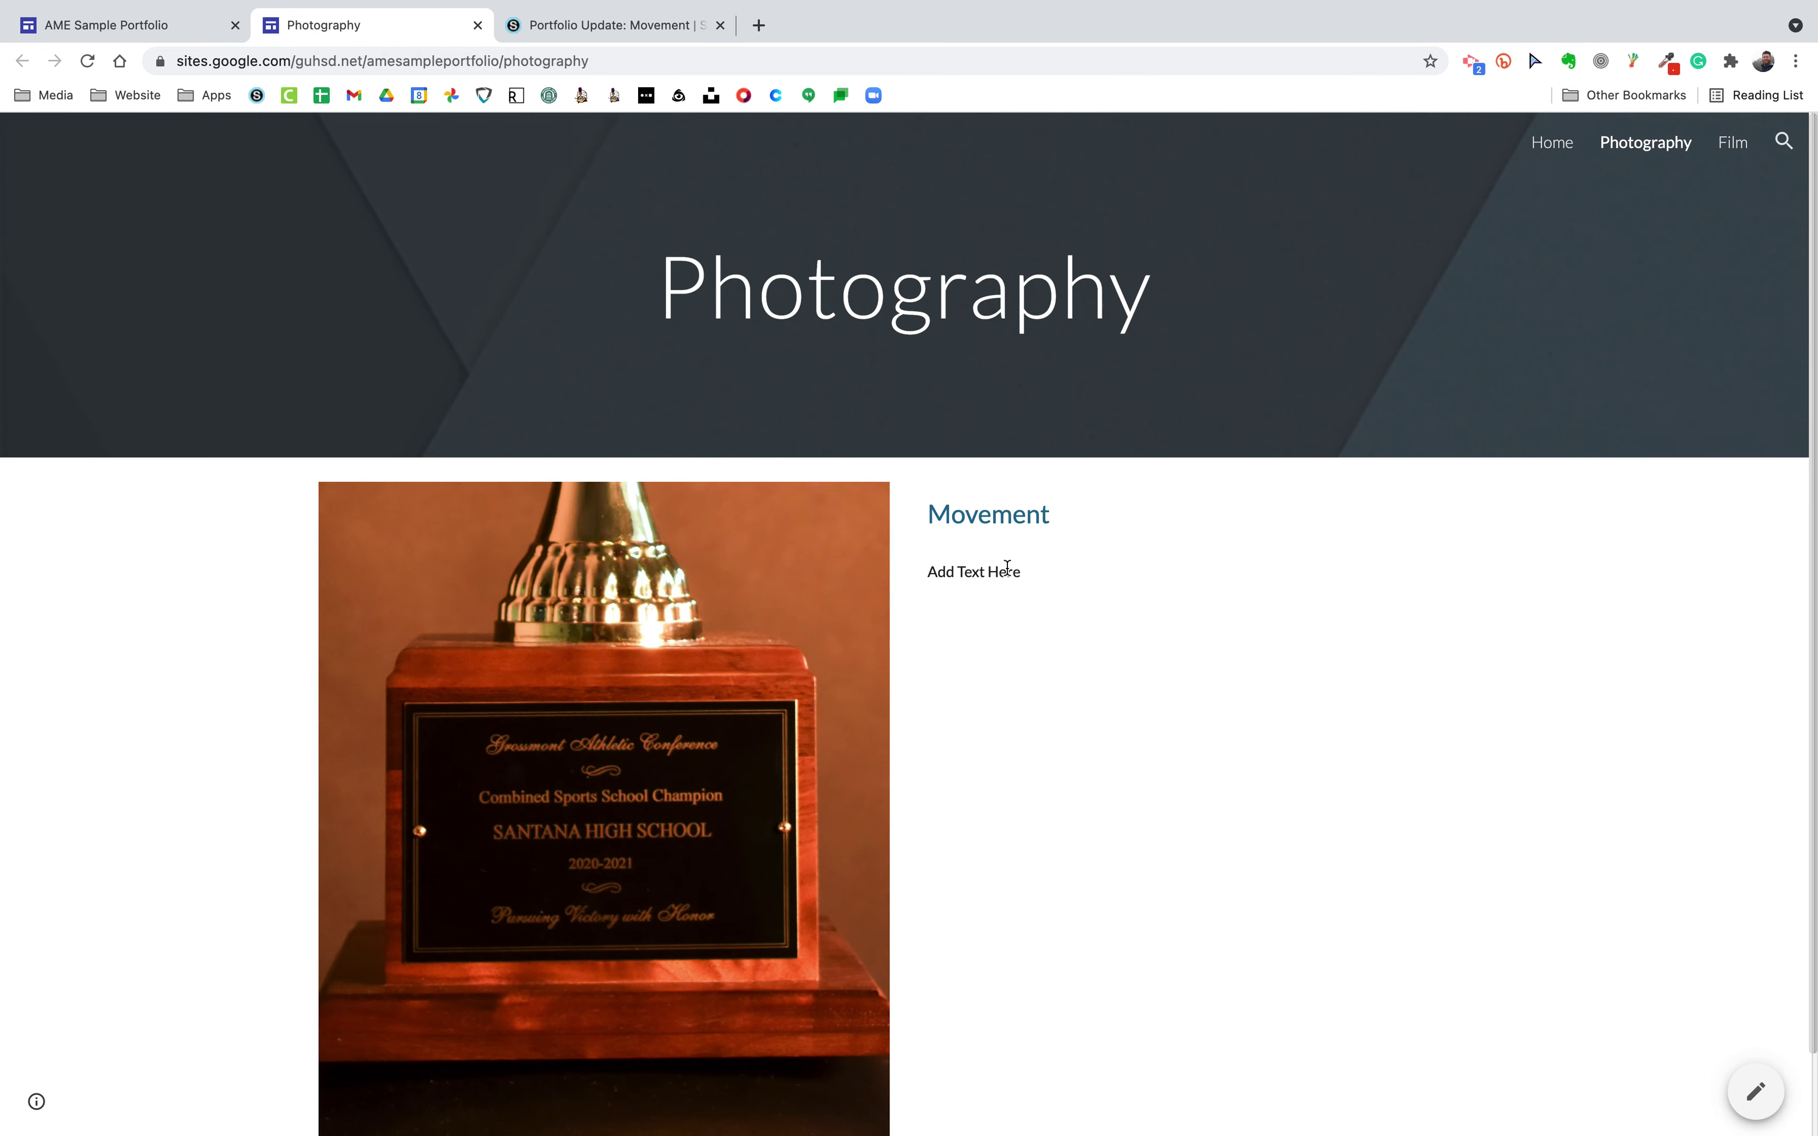
click(477, 26)
- Add a divider line below the trophy carousel and switch to the 'Portfolio Update: Movement' tab
scroll(1159, 695, down, 3)
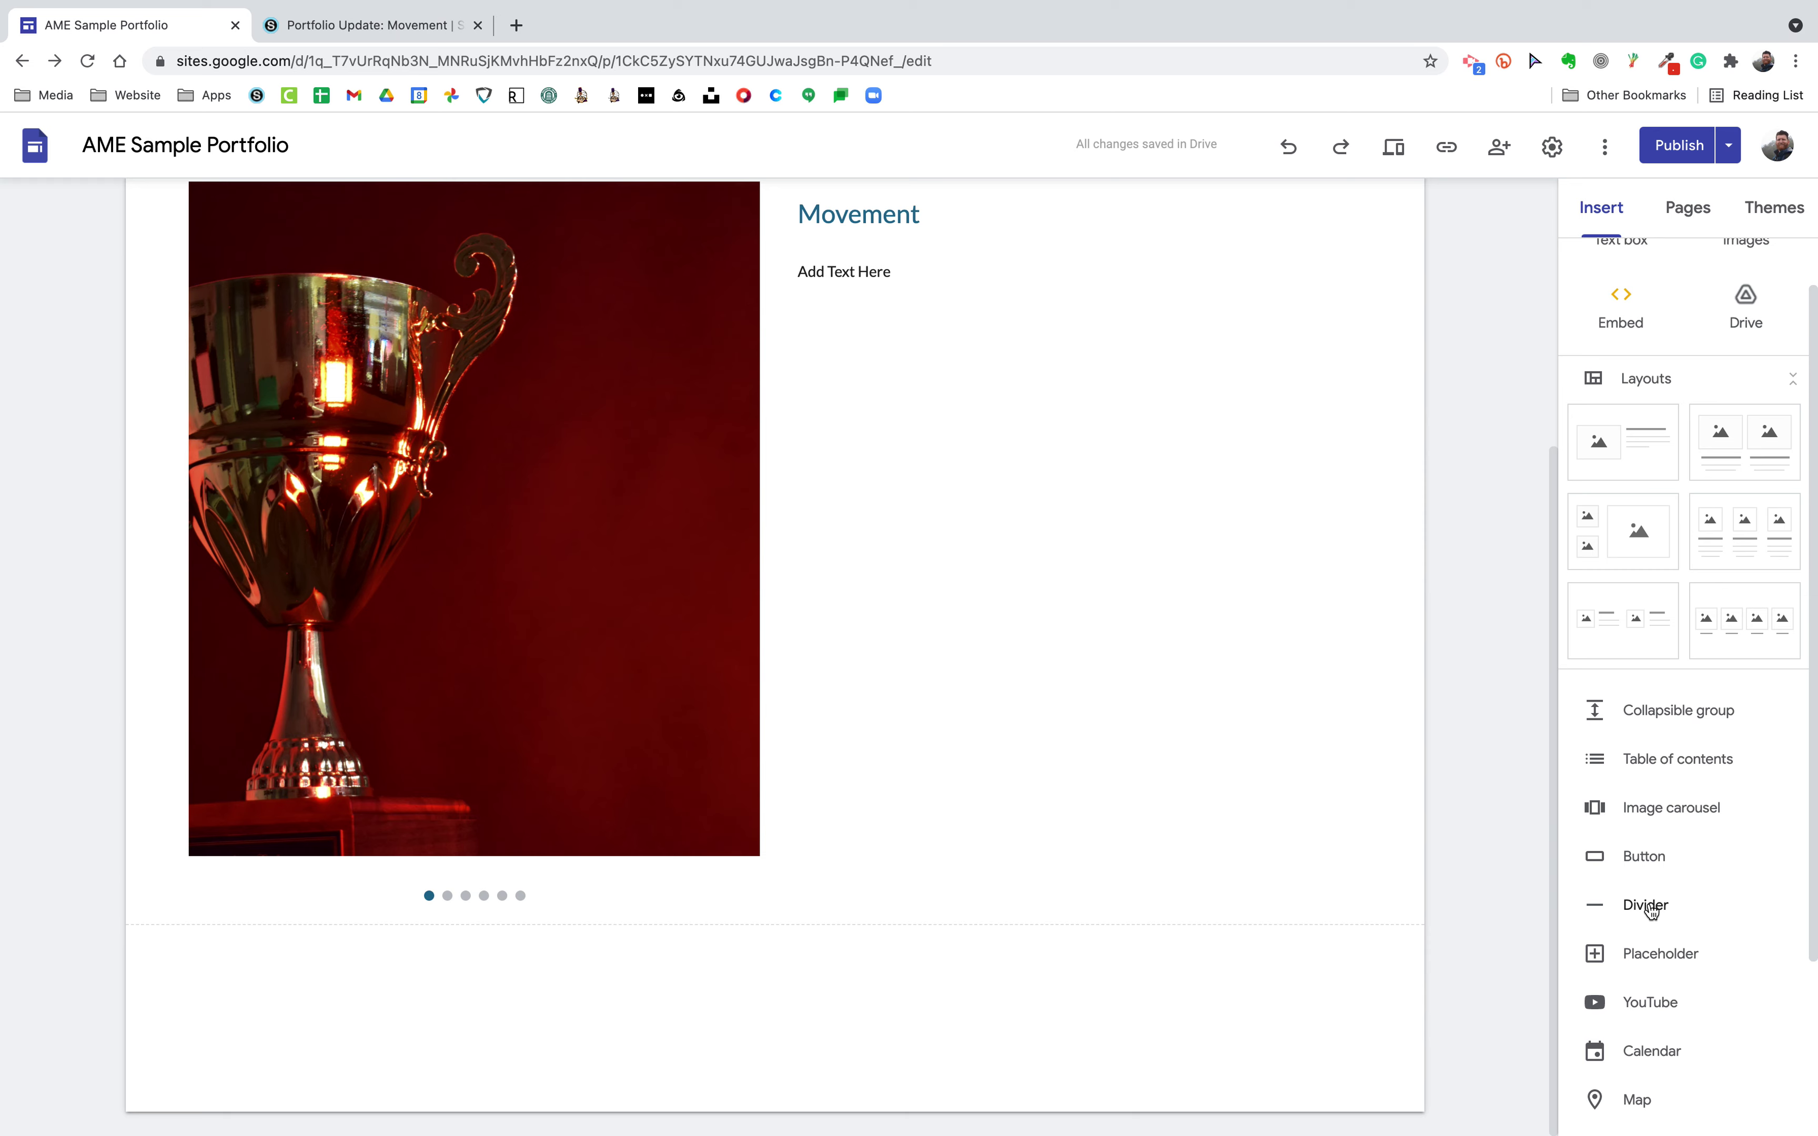
drag(1651, 910, 1713, 926)
click(1689, 919)
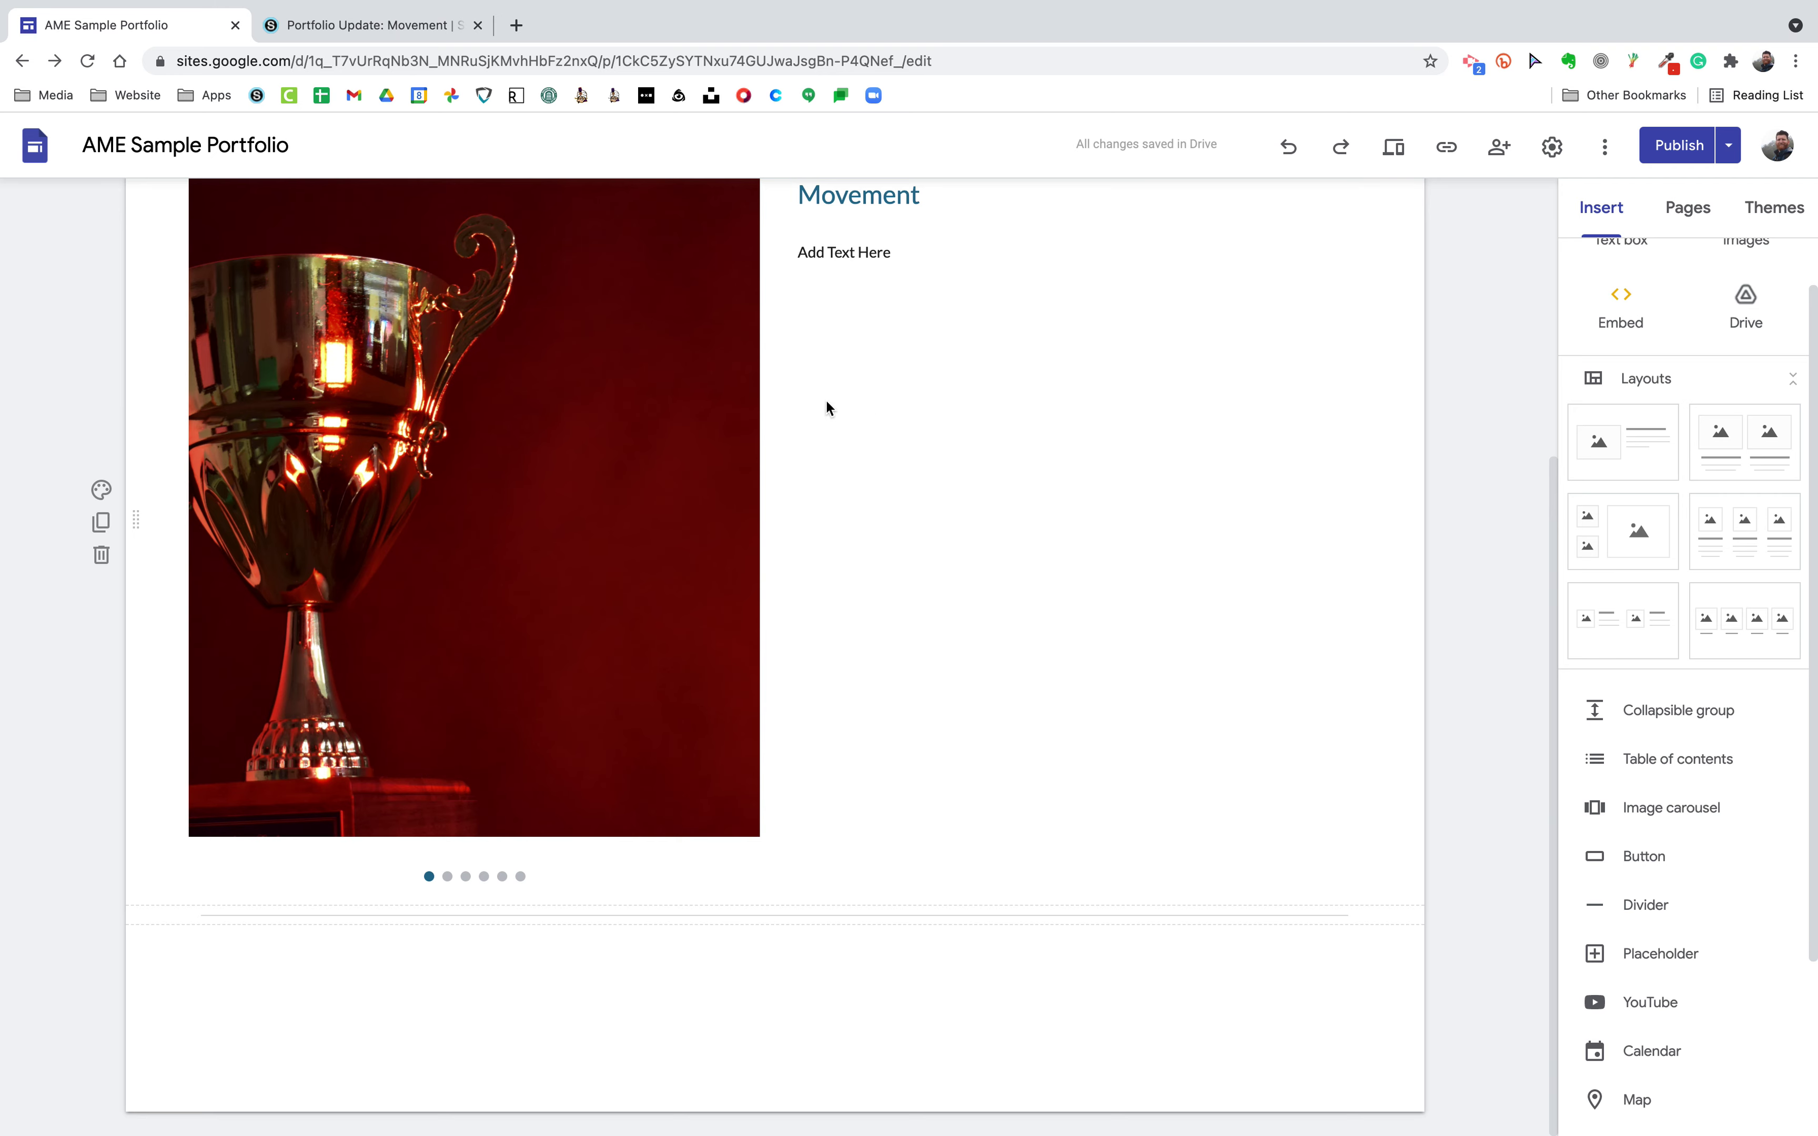
click(364, 30)
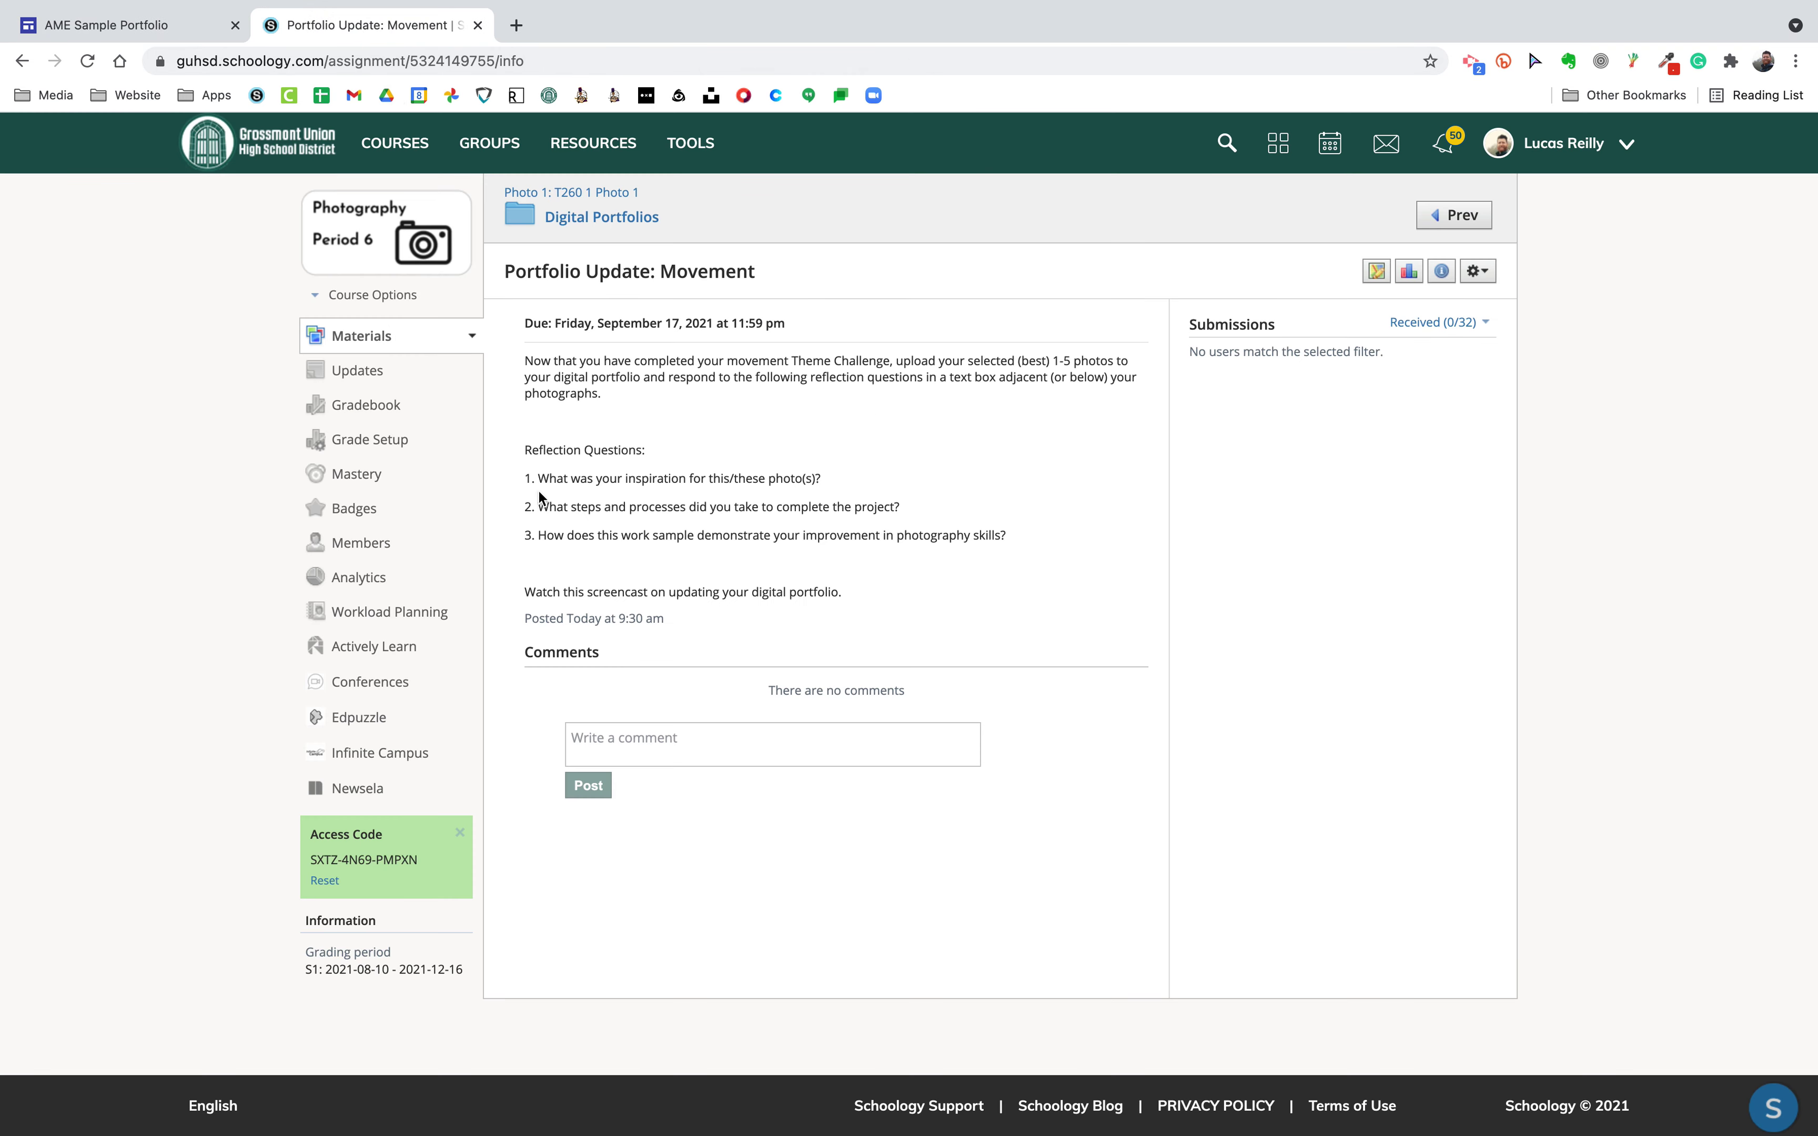
- Highlight the assignment's reflection questions 1 and 2, then return to the AME Sample Portfolio editor
drag(540, 484, 711, 524)
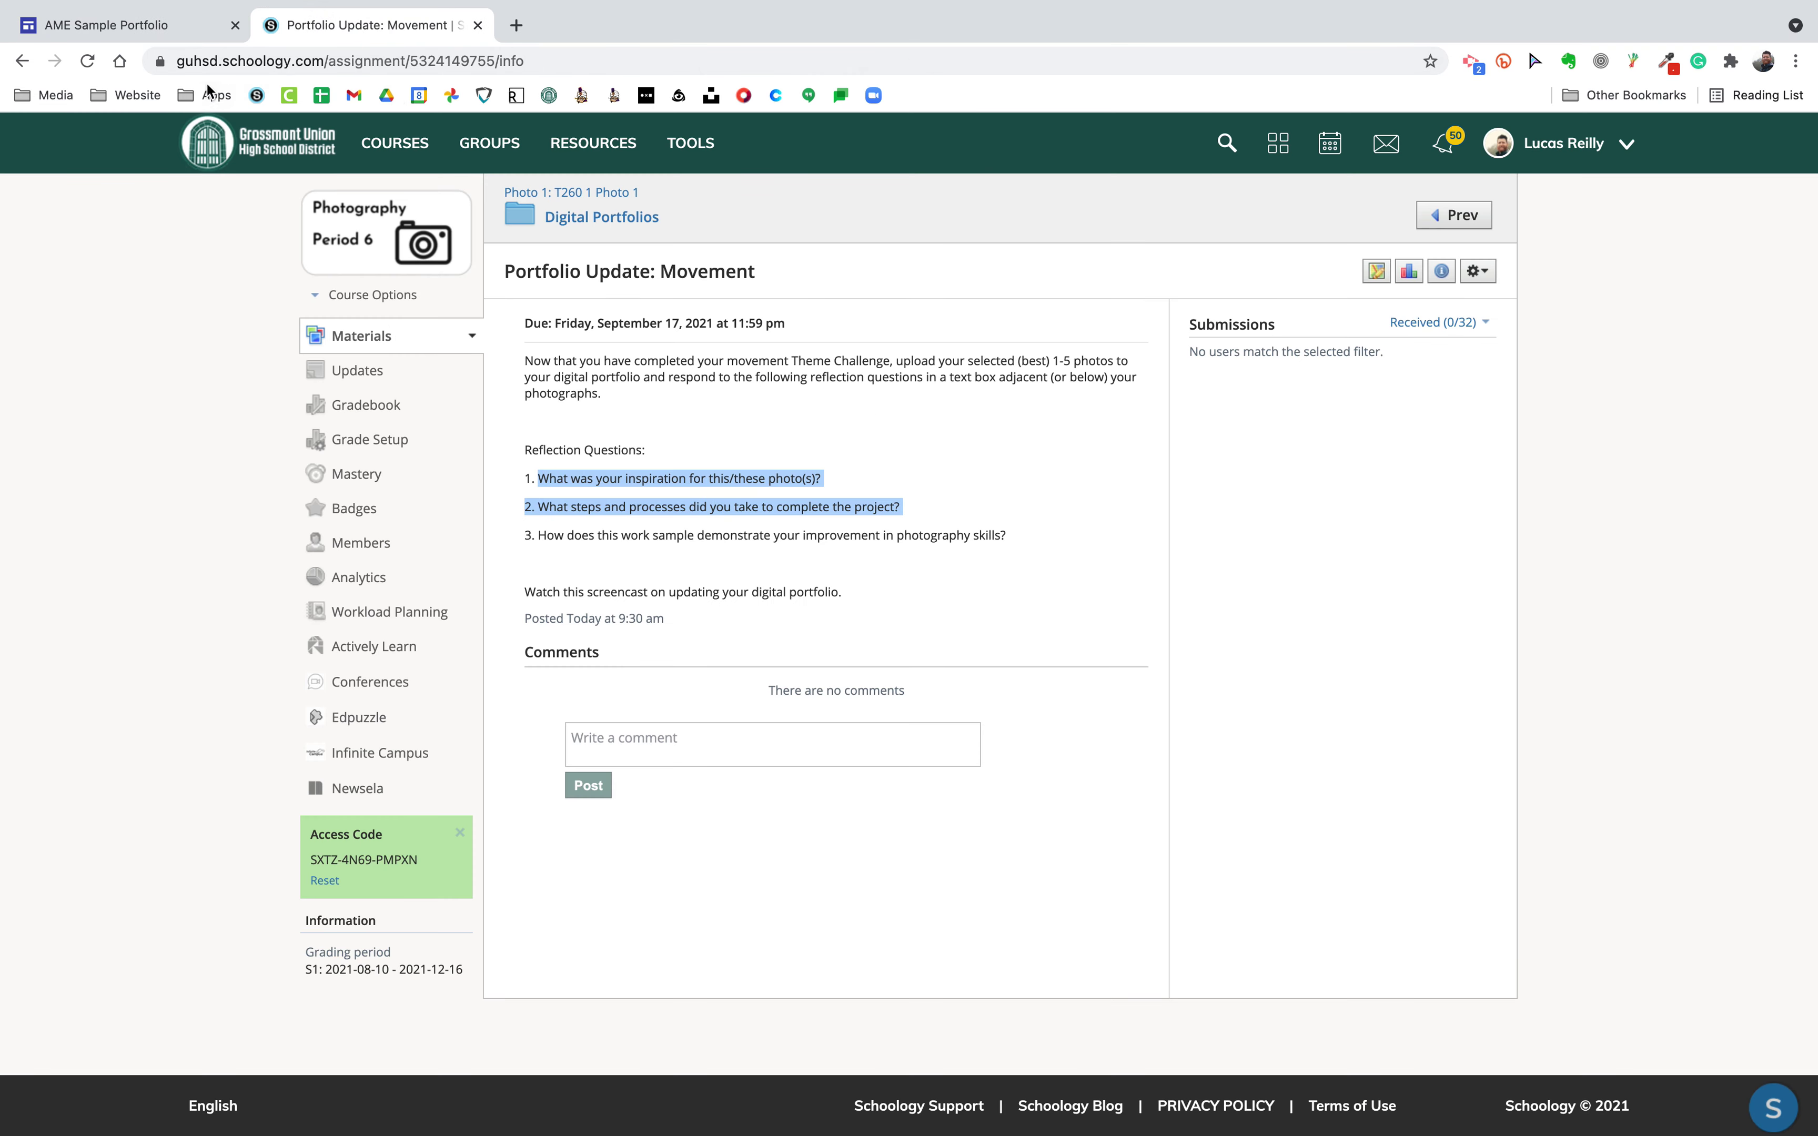
click(159, 30)
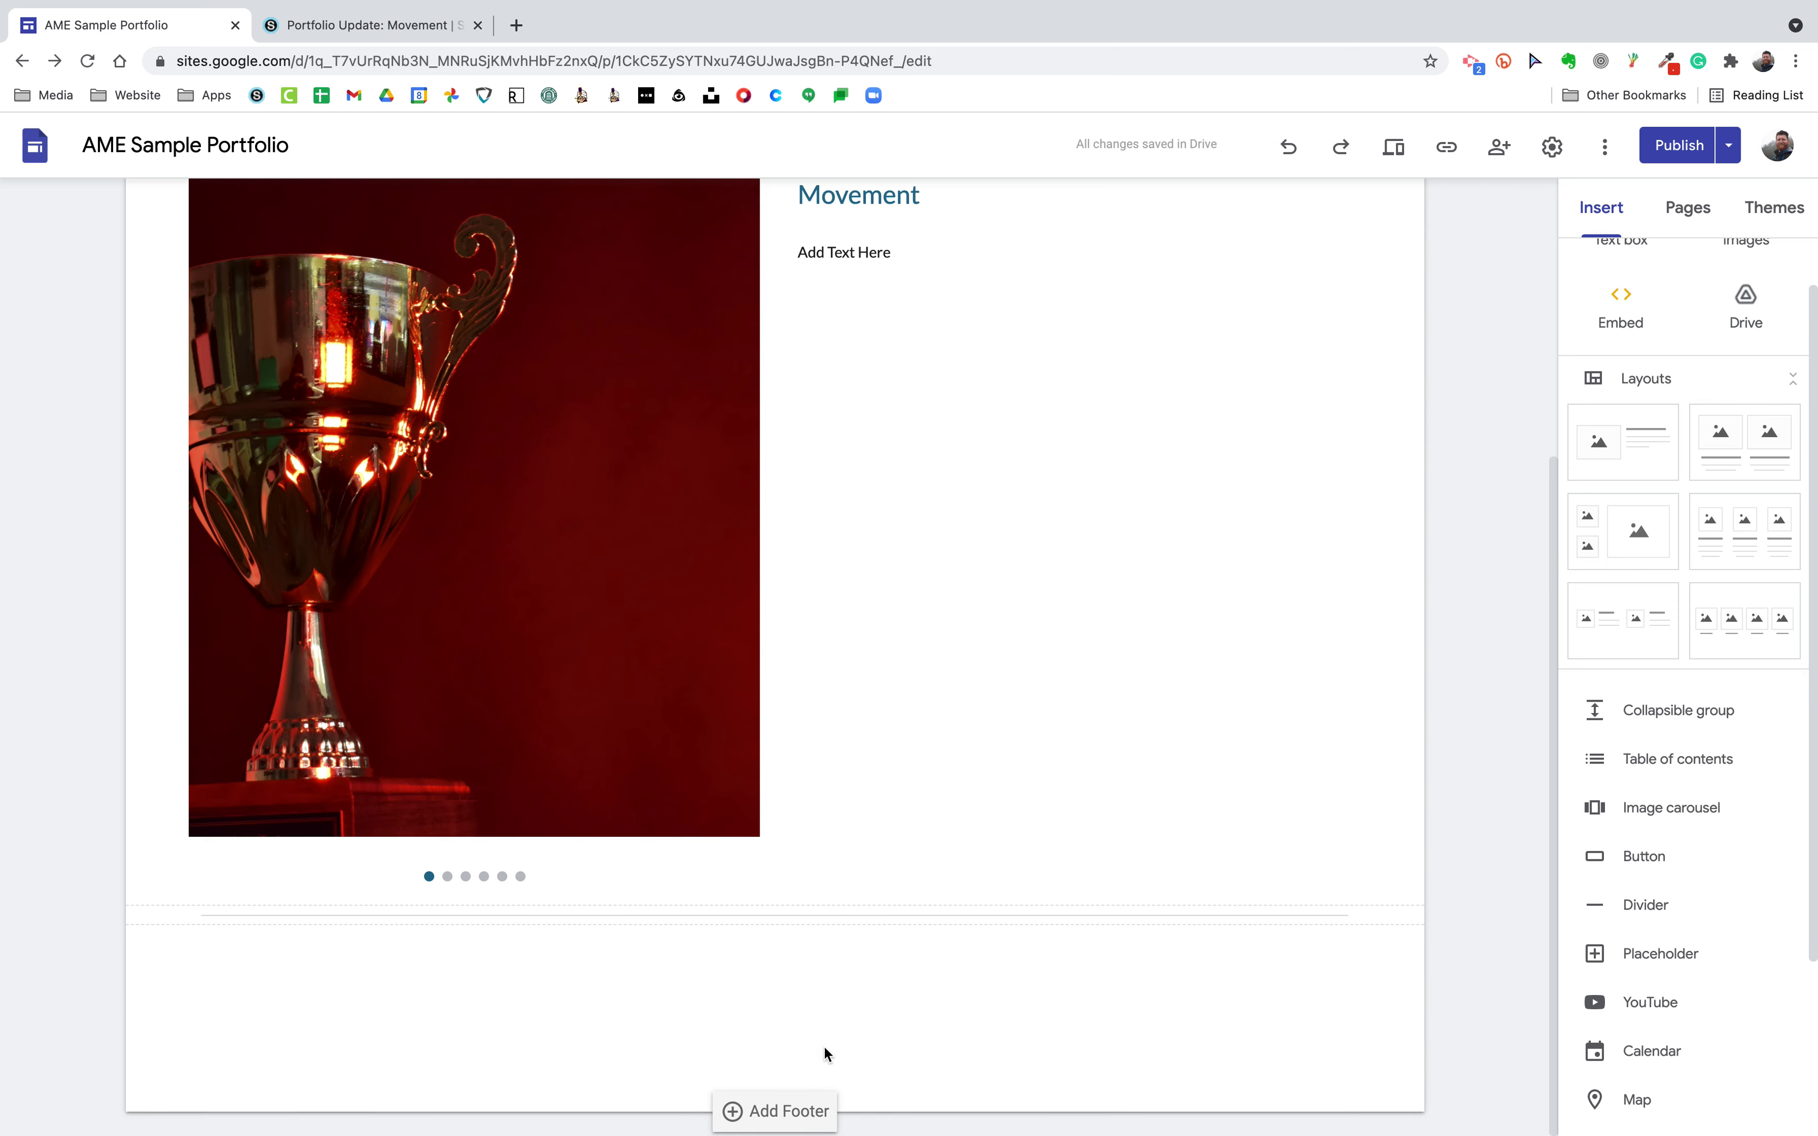
scroll(951, 892, up, 5)
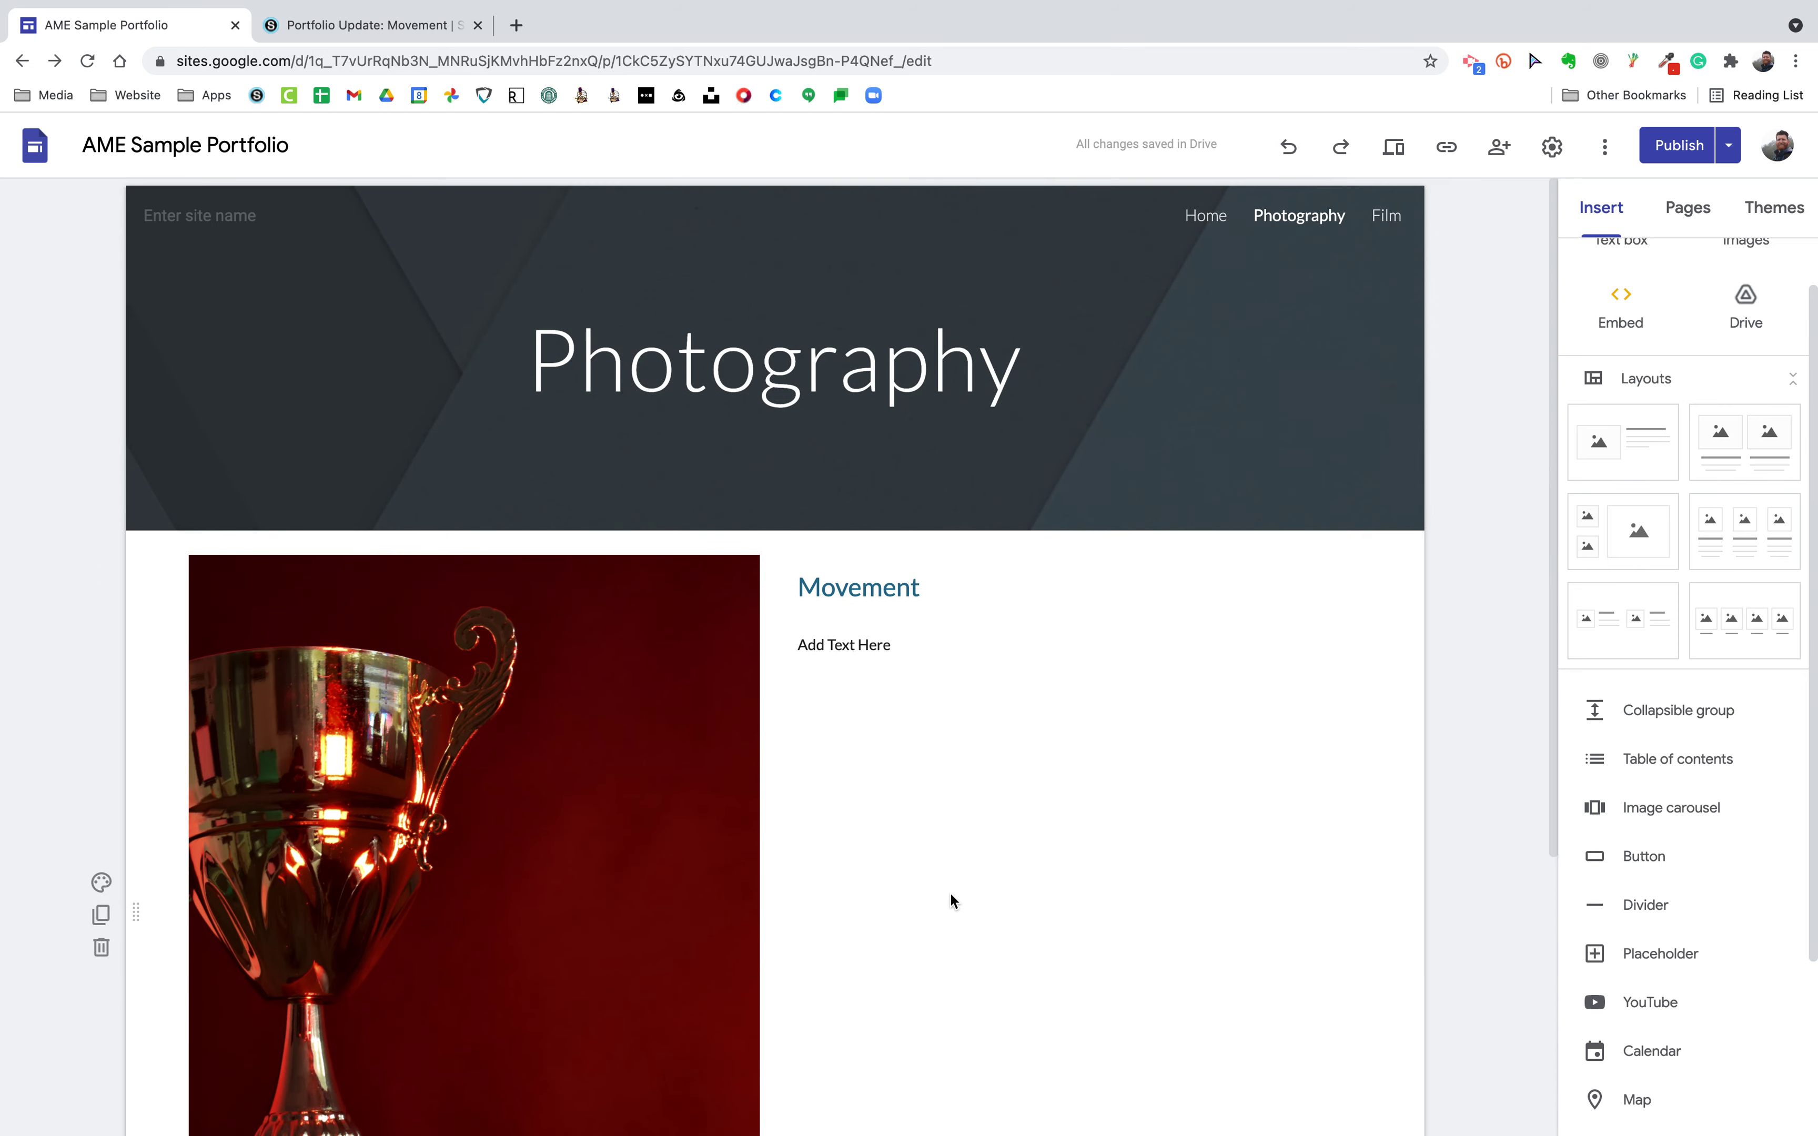
scroll(950, 892, down, 5)
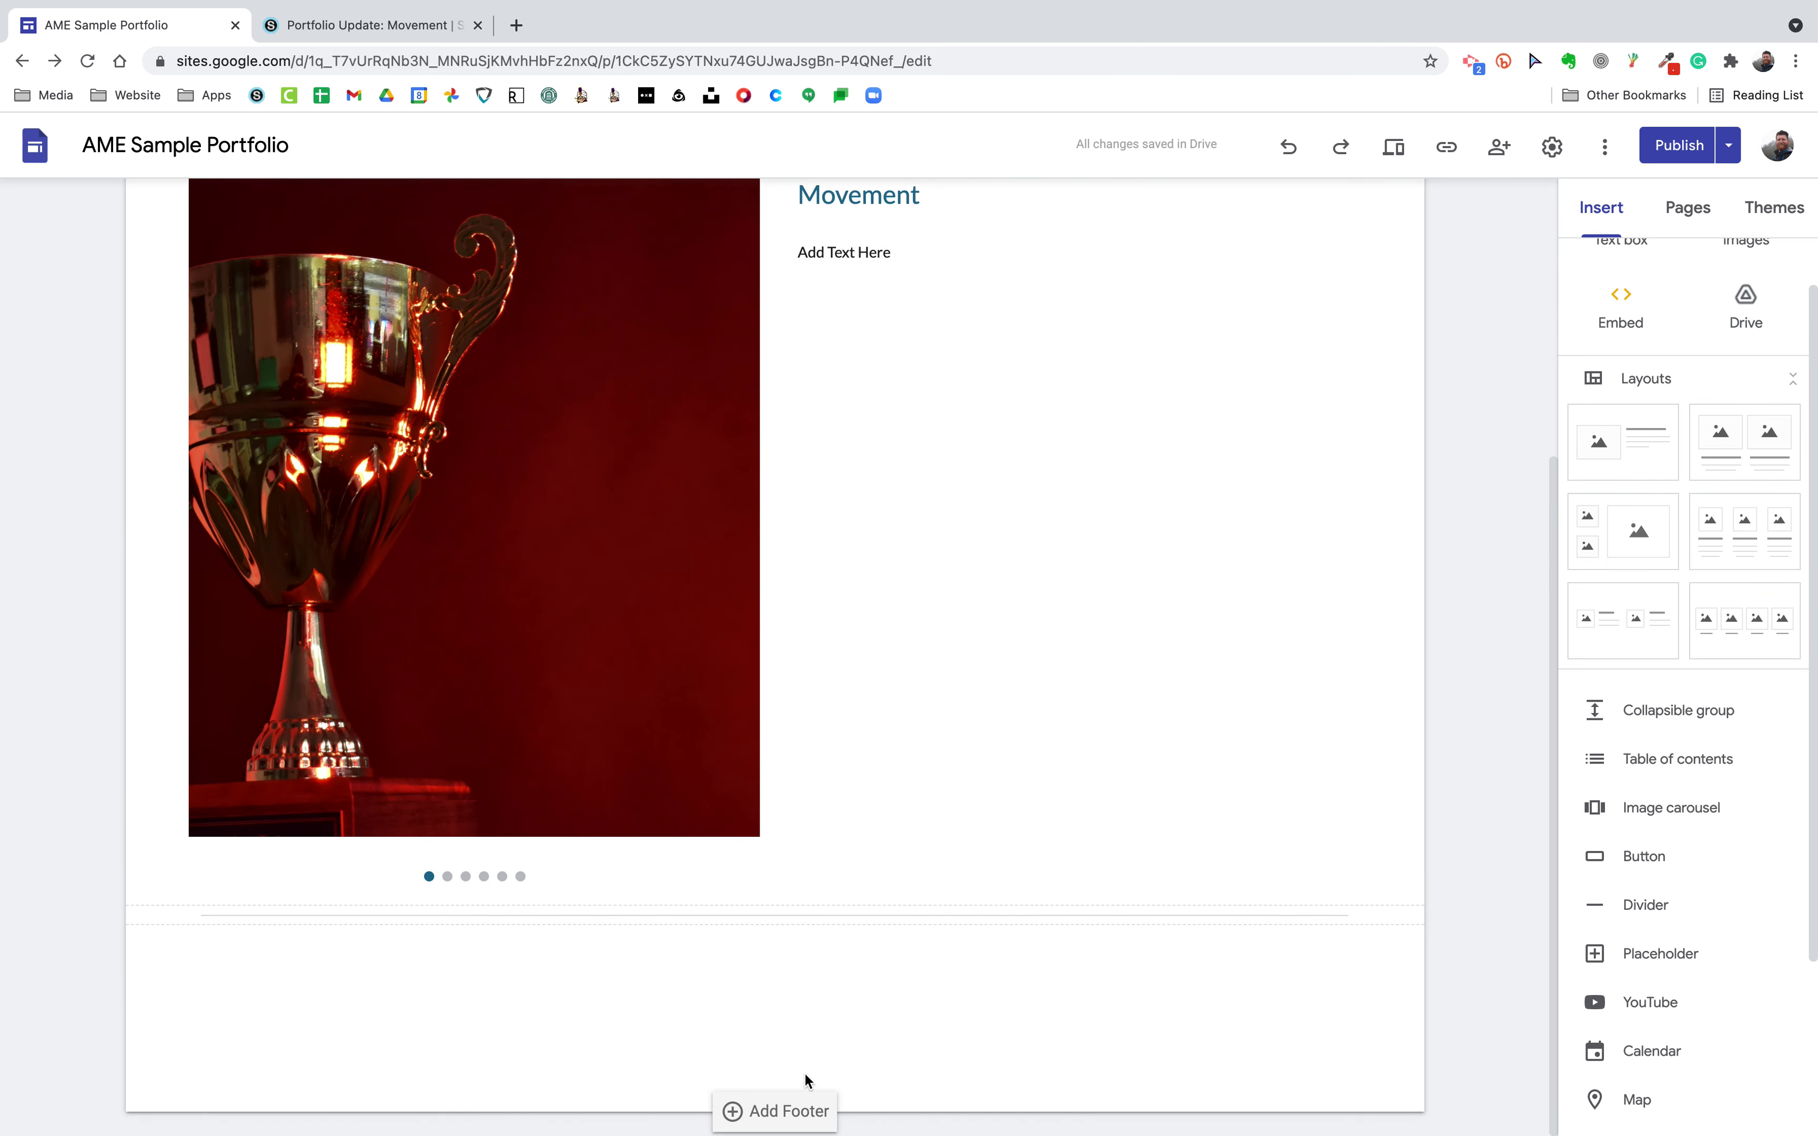
scroll(851, 1045, up, 5)
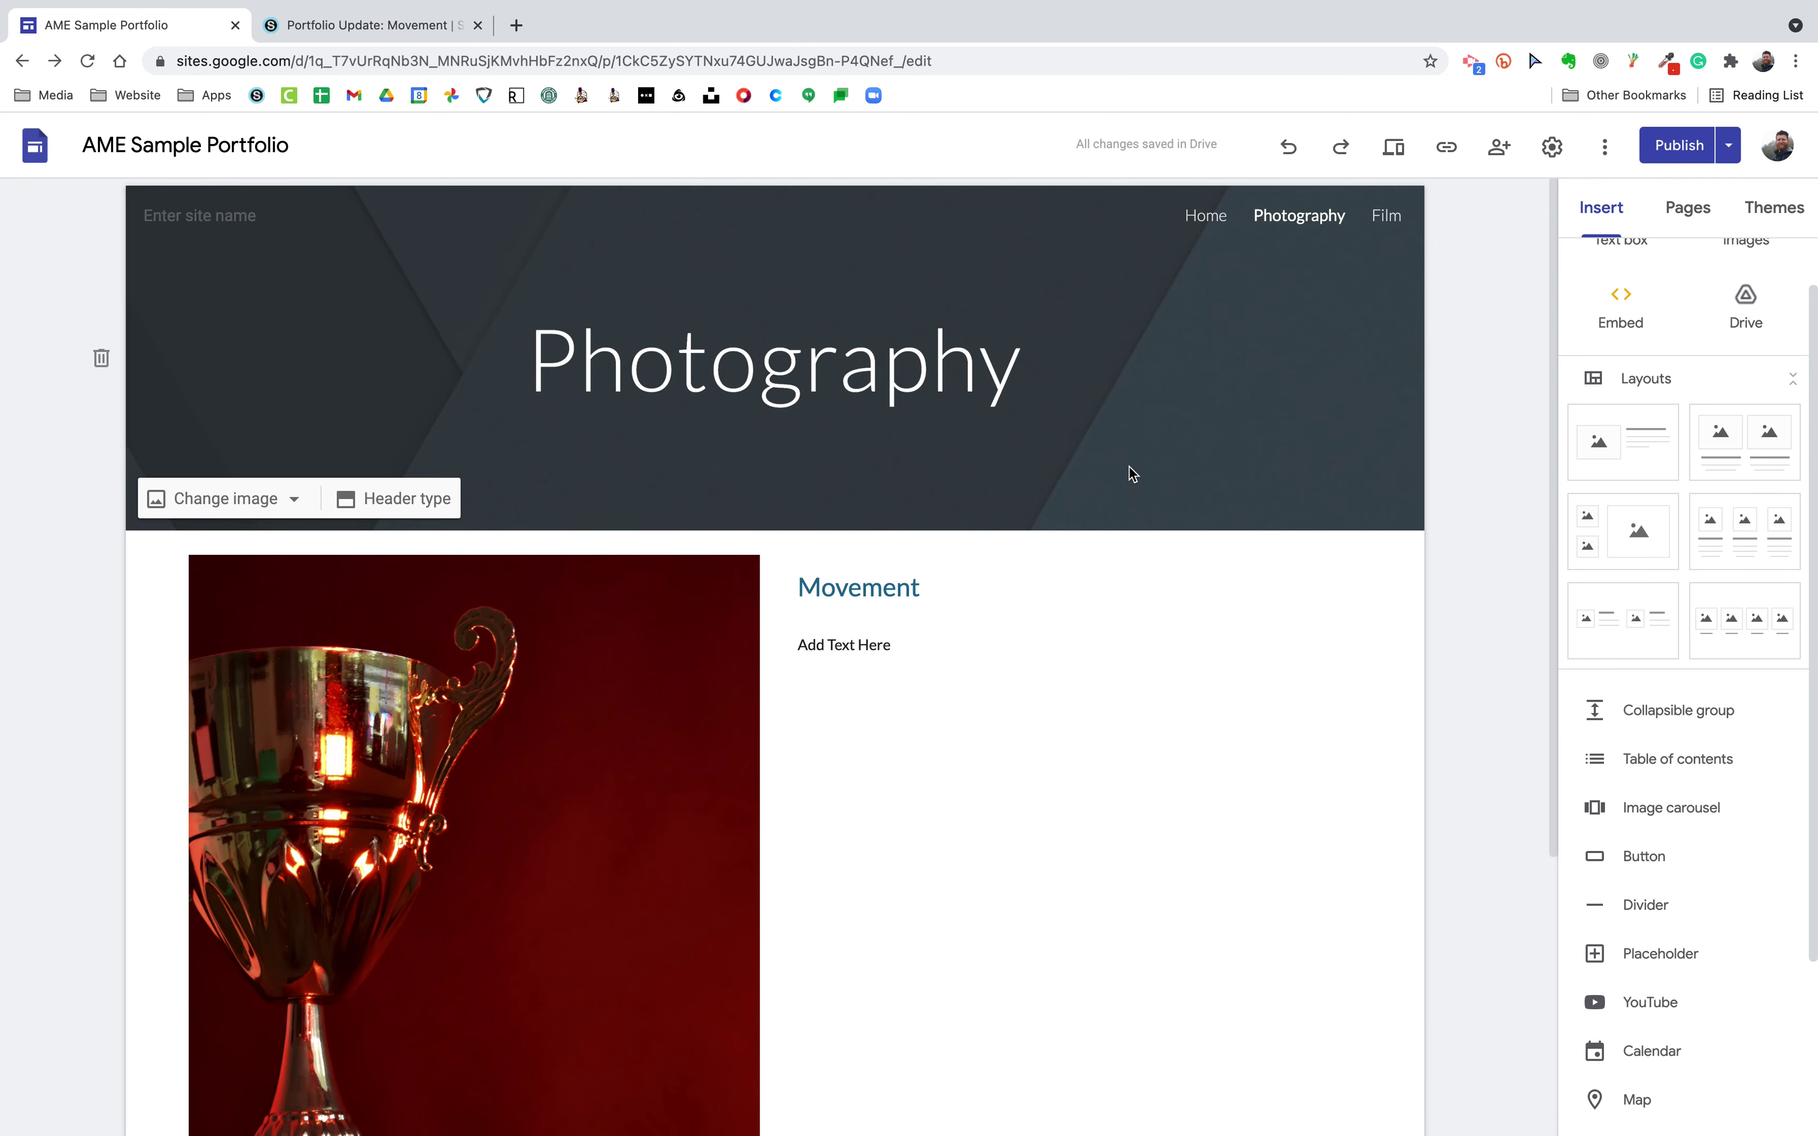
mouse_move(1475, 5)
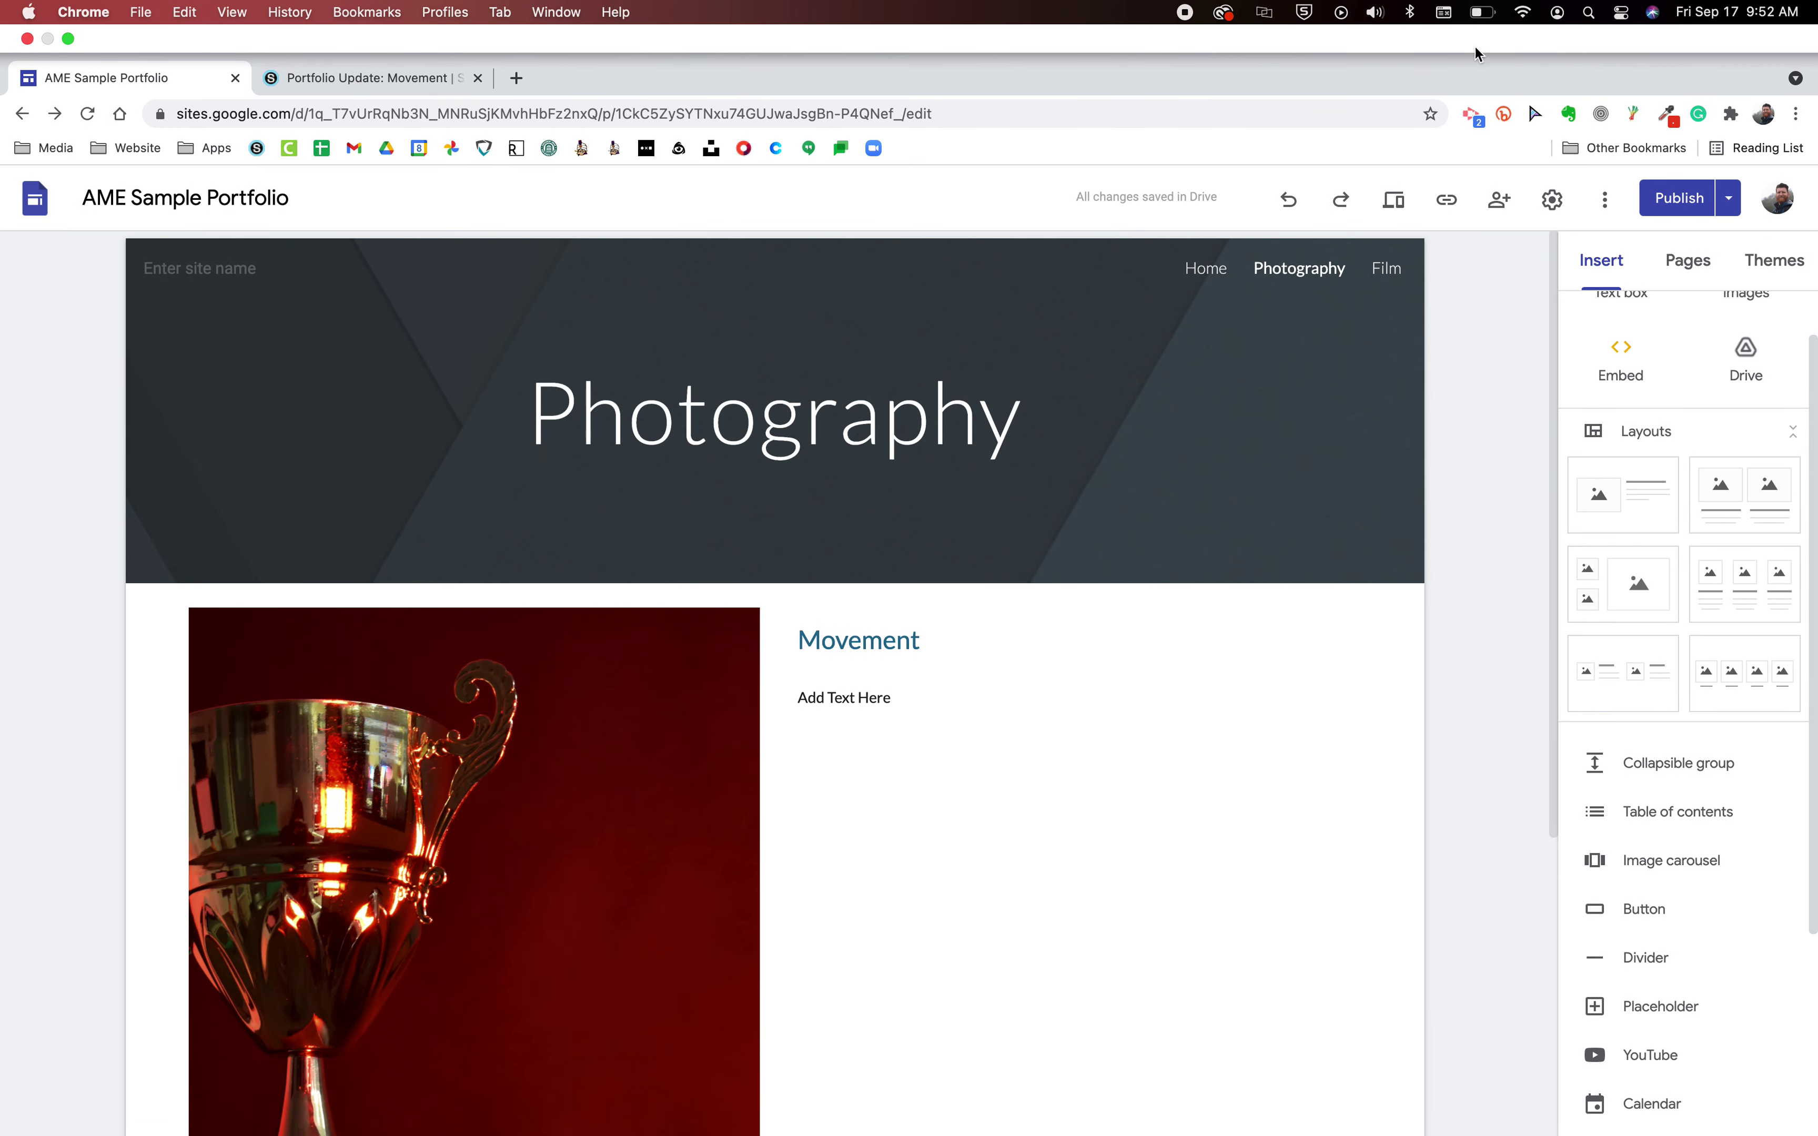